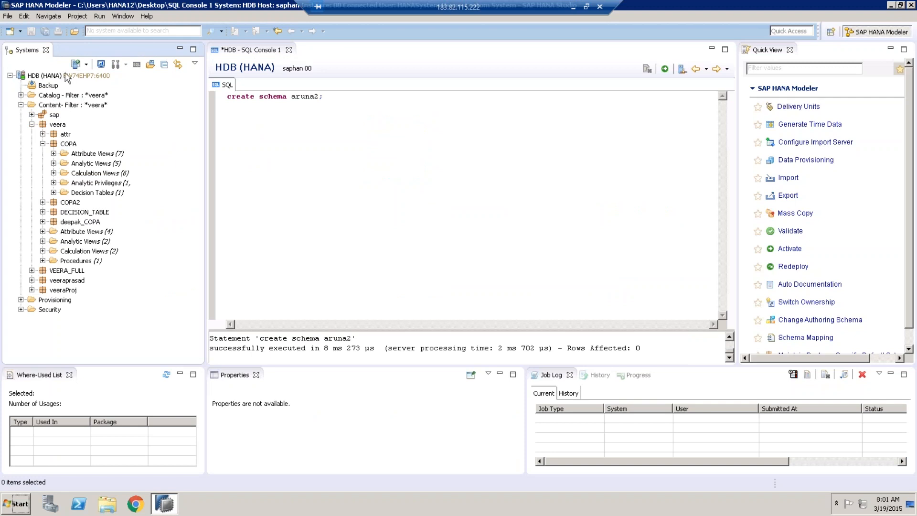
Step: Log off from the HDB (HANA) system
{"action": "mouse_move", "coordinate": [68, 80]}
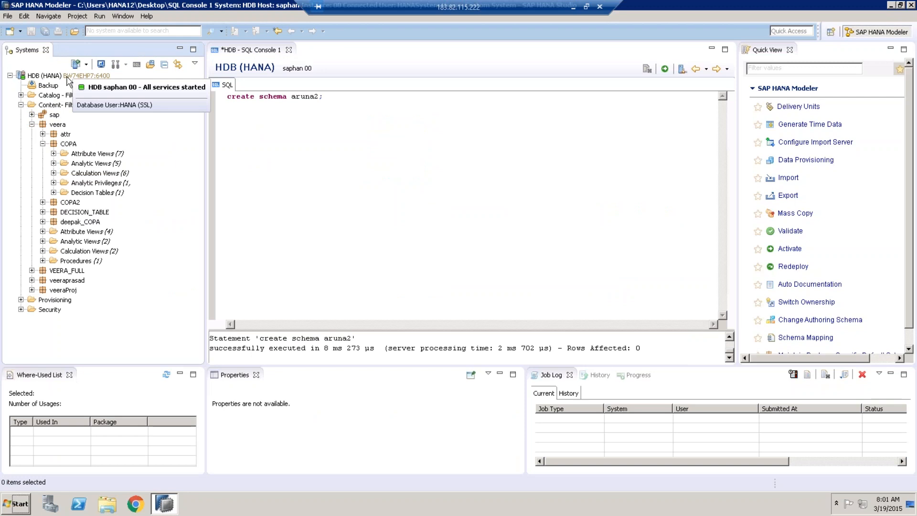
{"action": "left_click", "coordinate": [68, 79]}
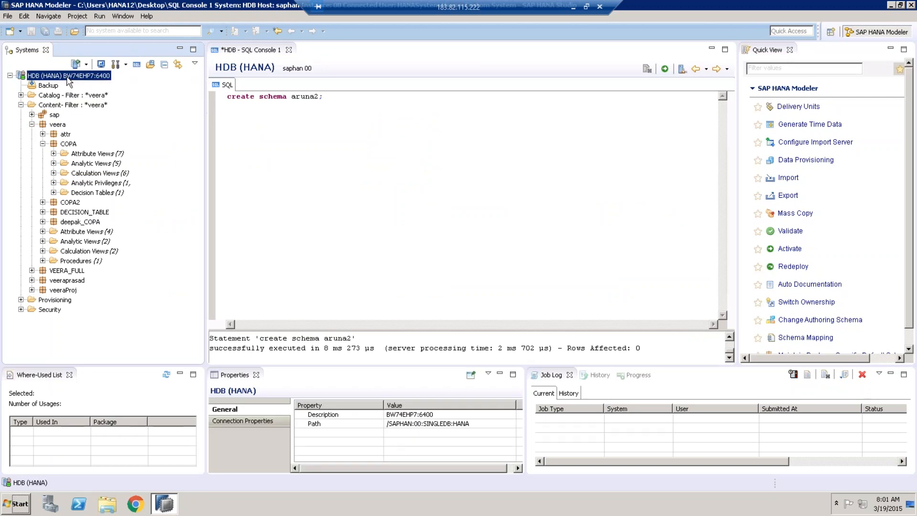
{"action": "right_click", "coordinate": [67, 78]}
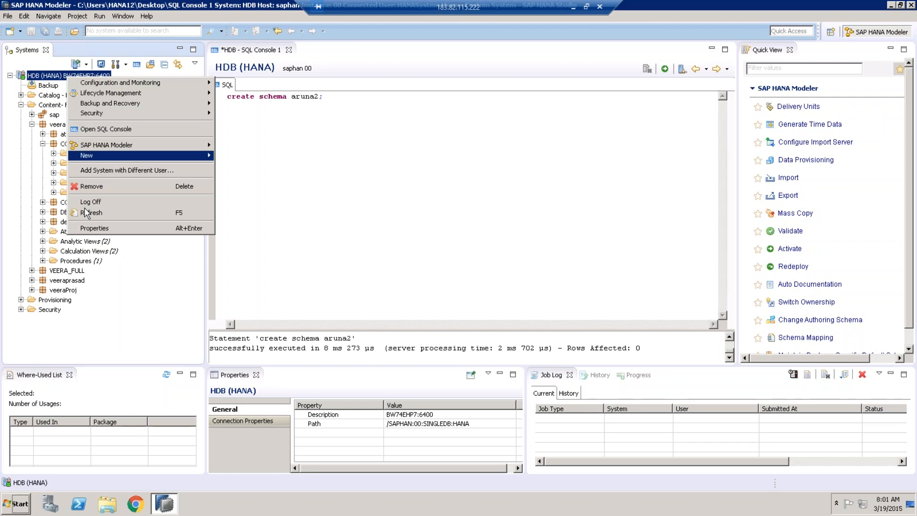
{"action": "left_click", "coordinate": [102, 200]}
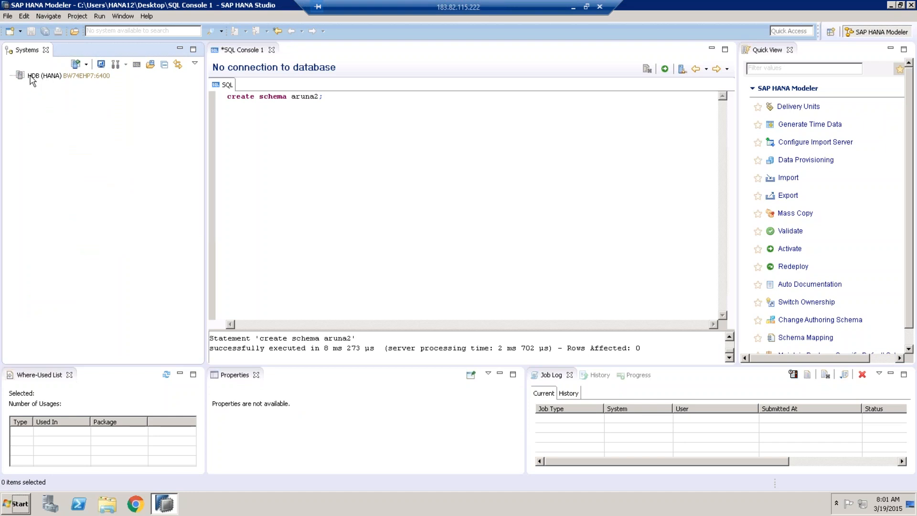
{"action": "left_click", "coordinate": [69, 78]}
{"action": "right_click", "coordinate": [69, 78]}
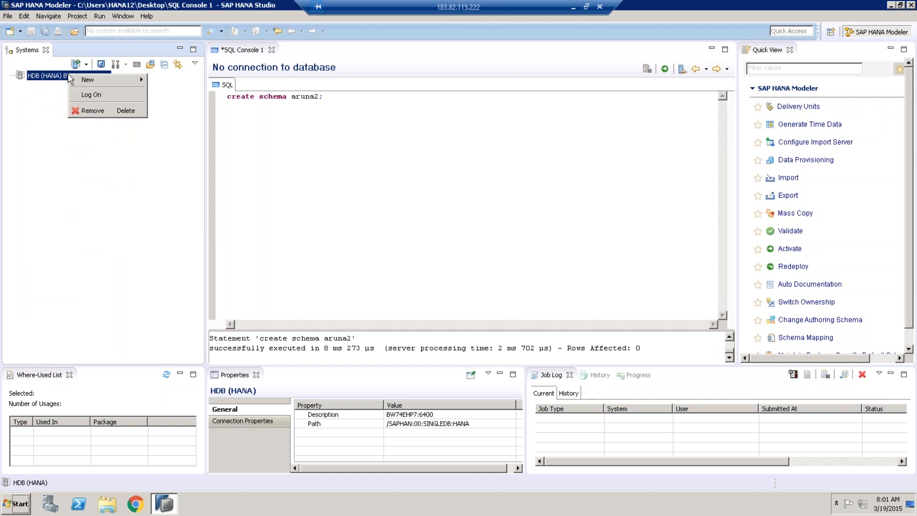
{"action": "left_click", "coordinate": [112, 98]}
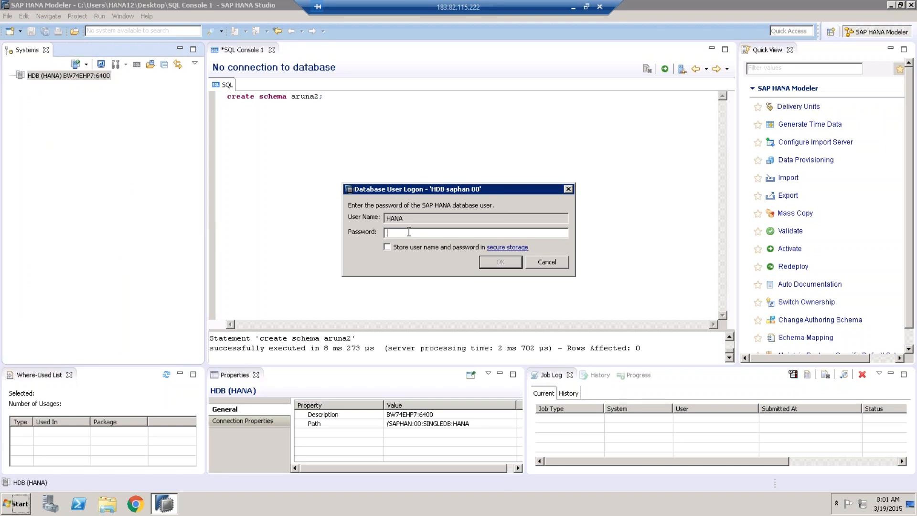
{"action": "left_click", "coordinate": [556, 263]}
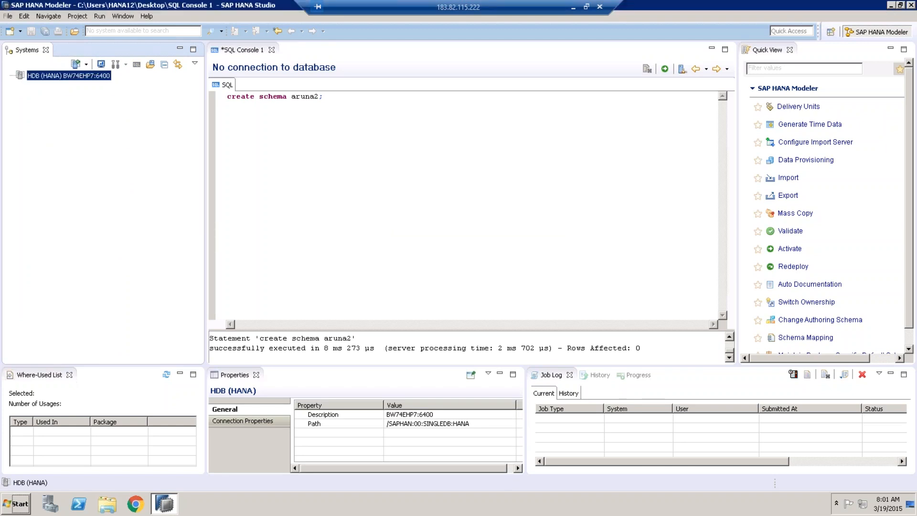
Step: Switch to the desktop, open the HANA Details text file and read through the connection details of each system
{"action": "left_click", "coordinate": [890, 5]}
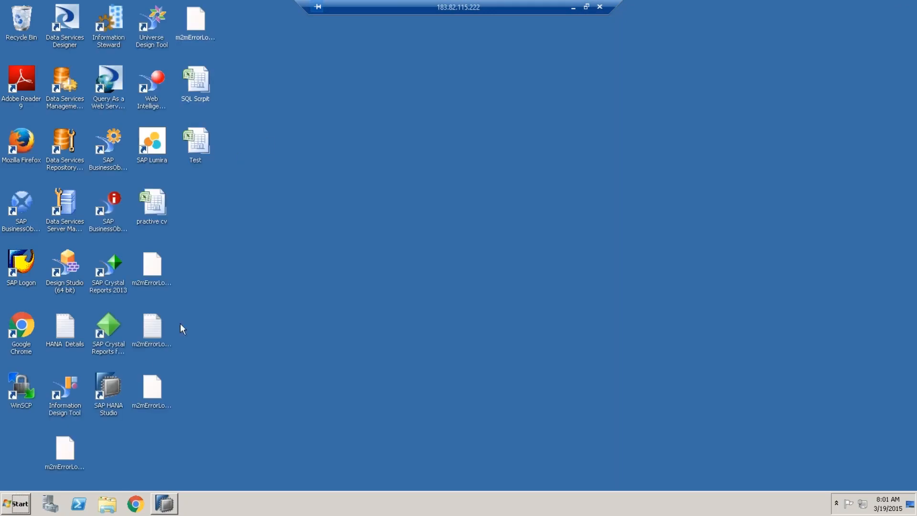
{"action": "double_click", "coordinate": [68, 330]}
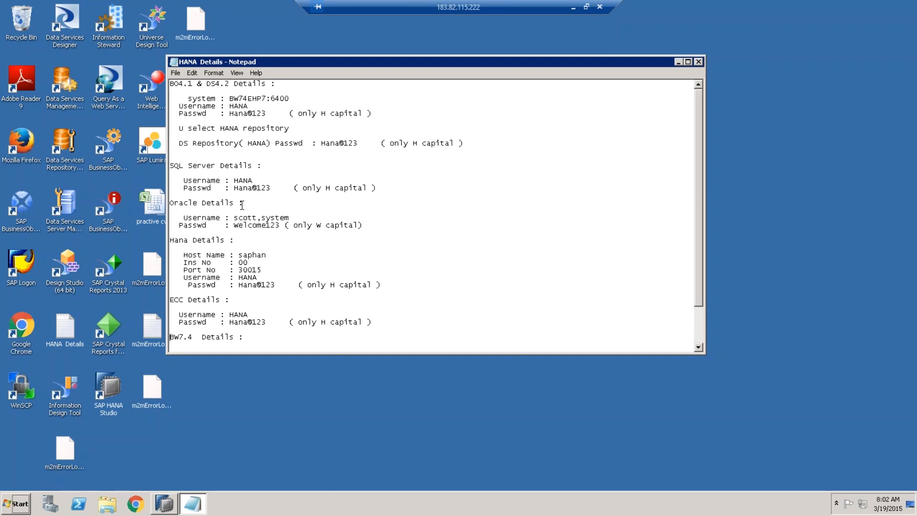
{"action": "key", "text": "Down"}
{"action": "key", "text": "Down"}
{"action": "key", "text": "Down"}
{"action": "key", "text": "Down"}
{"action": "key", "text": "Down"}
{"action": "key", "text": "Down"}
{"action": "key", "text": "Down"}
{"action": "key", "text": "Down"}
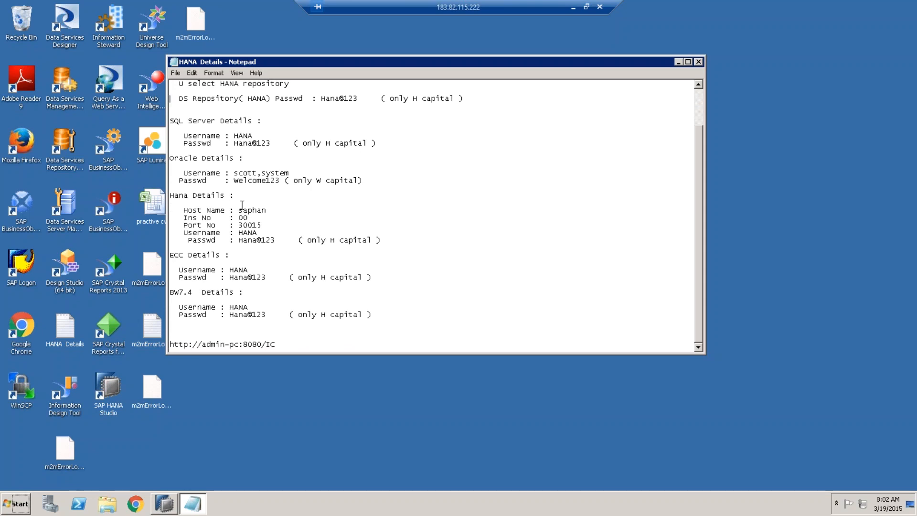
{"action": "key", "text": "Up"}
{"action": "key", "text": "Up"}
{"action": "key", "text": "Up"}
{"action": "key", "text": "Up"}
{"action": "key", "text": "Up"}
{"action": "key", "text": "Up"}
{"action": "key", "text": "Up"}
{"action": "key", "text": "Up"}
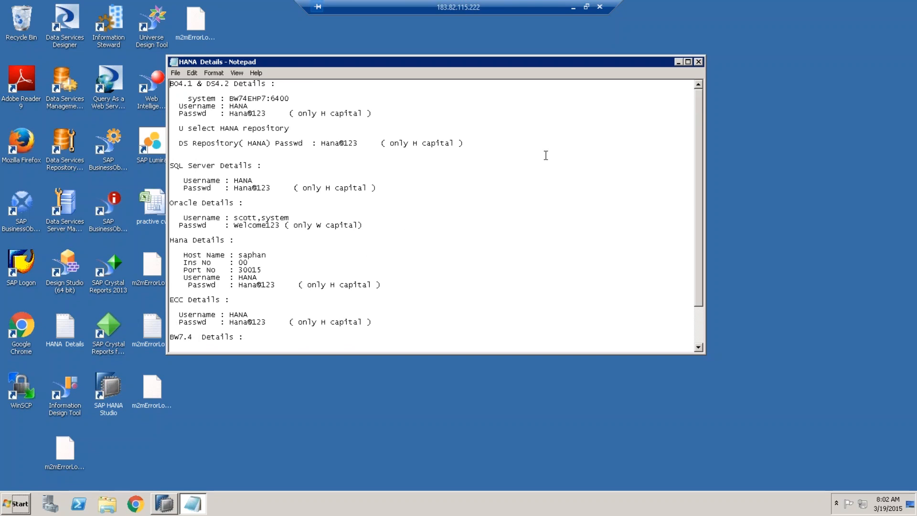
Step: Examine the Hana Details section for the host name, instance number, port number, username and password
{"action": "left_click", "coordinate": [173, 240]}
{"action": "left_click_drag", "start_coordinate": [176, 240], "coordinate": [401, 289]}
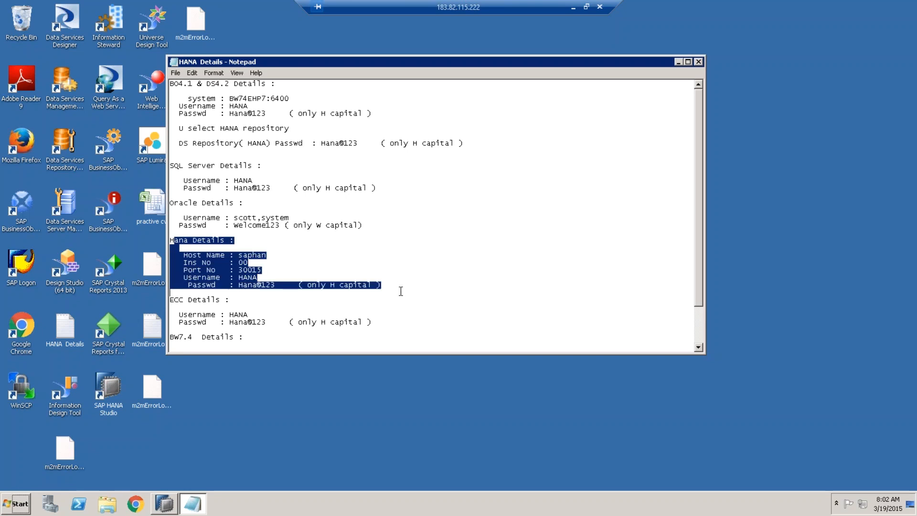
{"action": "double_click", "coordinate": [219, 263]}
{"action": "left_click", "coordinate": [240, 257]}
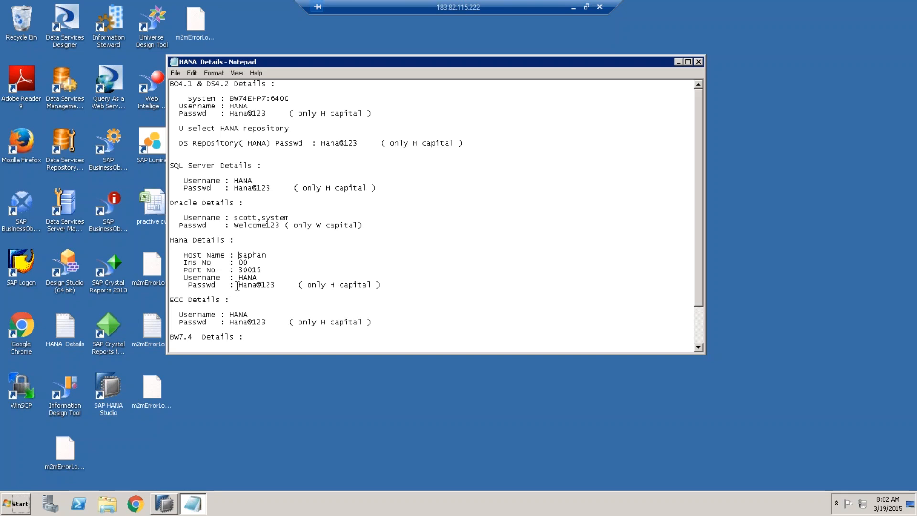
{"action": "left_click_drag", "start_coordinate": [237, 287], "coordinate": [282, 289]}
Step: Switch back to SAP HANA Studio and log on to the HDB system by entering the database user's password
{"action": "left_click", "coordinate": [166, 506]}
{"action": "left_click", "coordinate": [163, 479]}
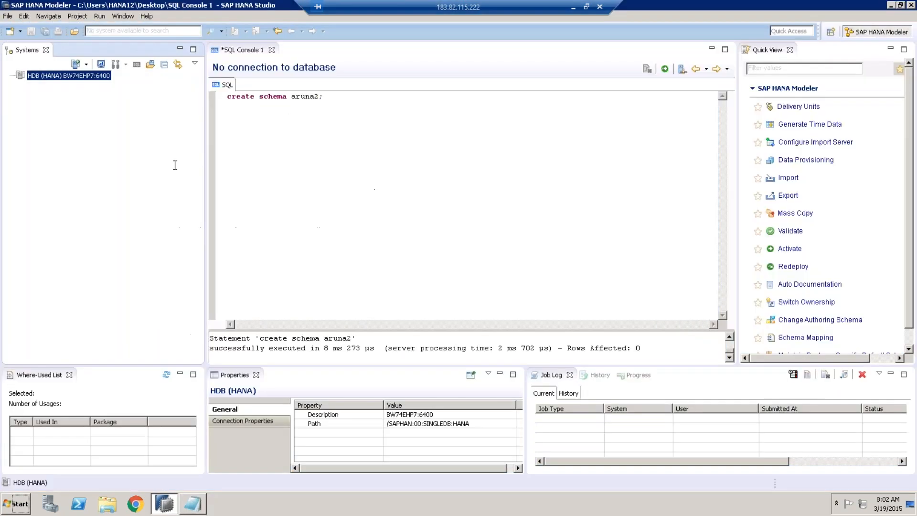
{"action": "right_click", "coordinate": [96, 77]}
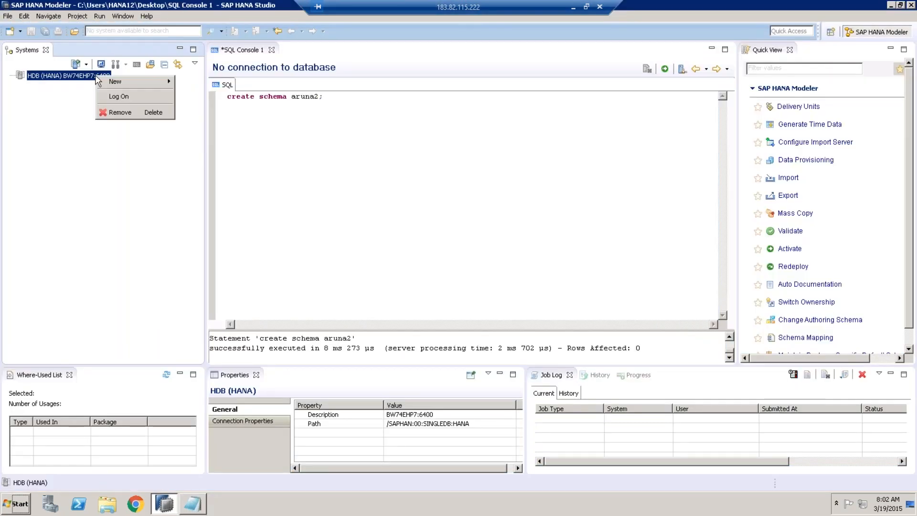
{"action": "left_click", "coordinate": [151, 97]}
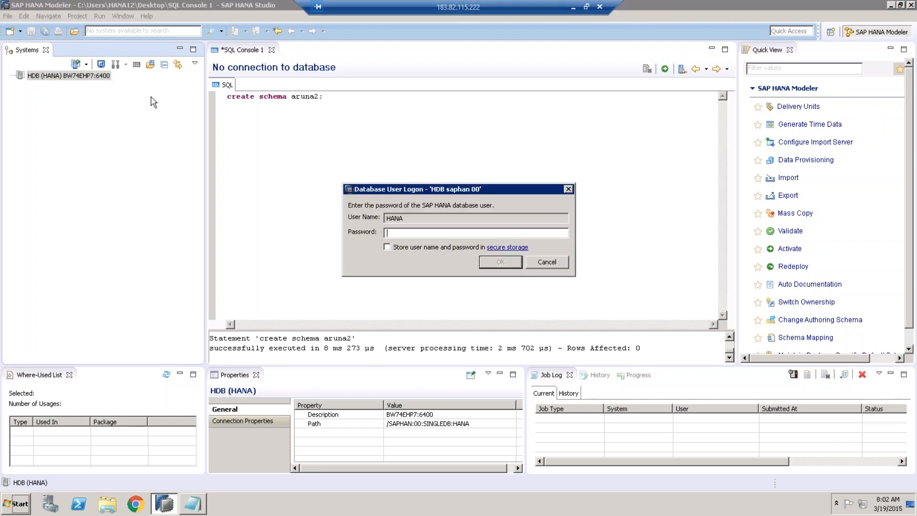
{"action": "type", "text": "********"}
{"action": "key", "text": "Return"}
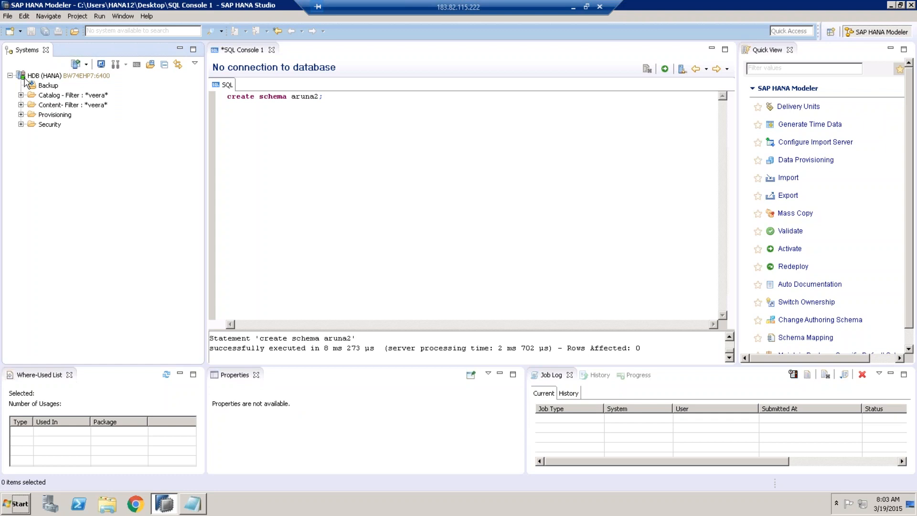
Step: Expand the Catalog folder of the HDB system
{"action": "left_click", "coordinate": [66, 77]}
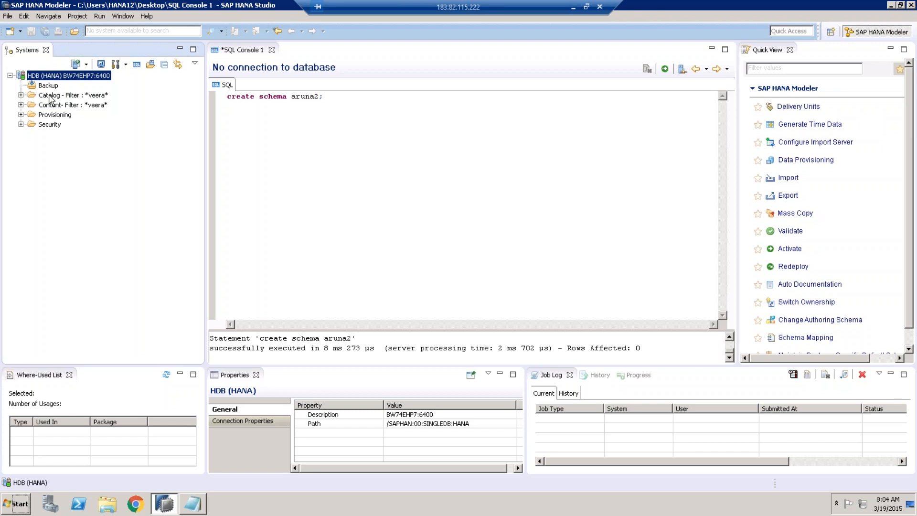
{"action": "left_click", "coordinate": [21, 95]}
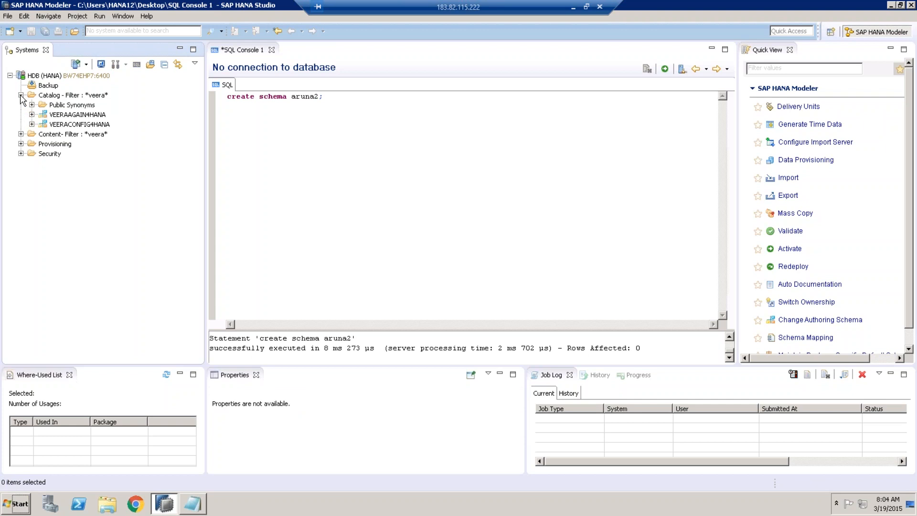
{"action": "right_click", "coordinate": [85, 98]}
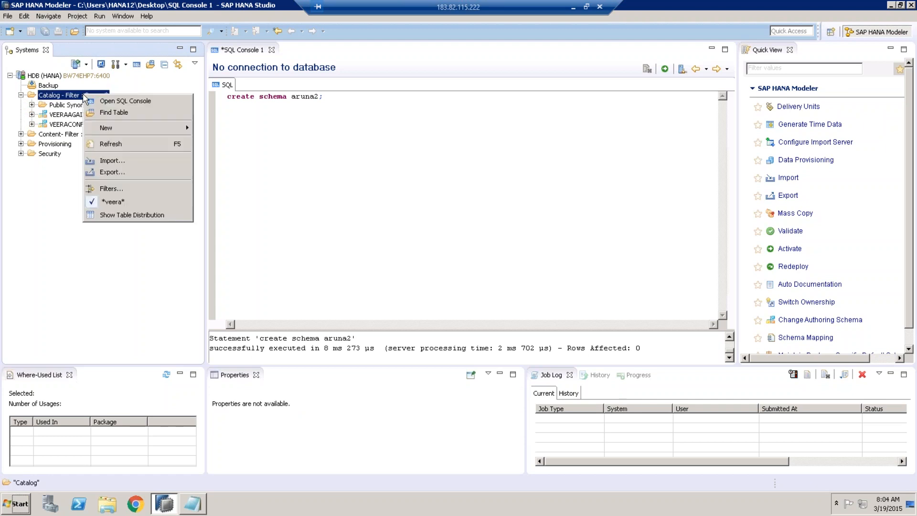
{"action": "left_click", "coordinate": [126, 189]}
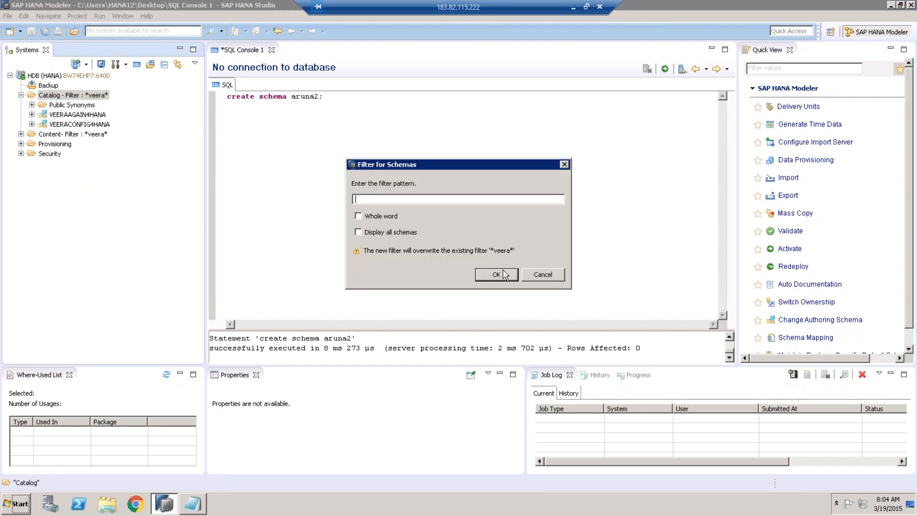
{"action": "left_click", "coordinate": [542, 275]}
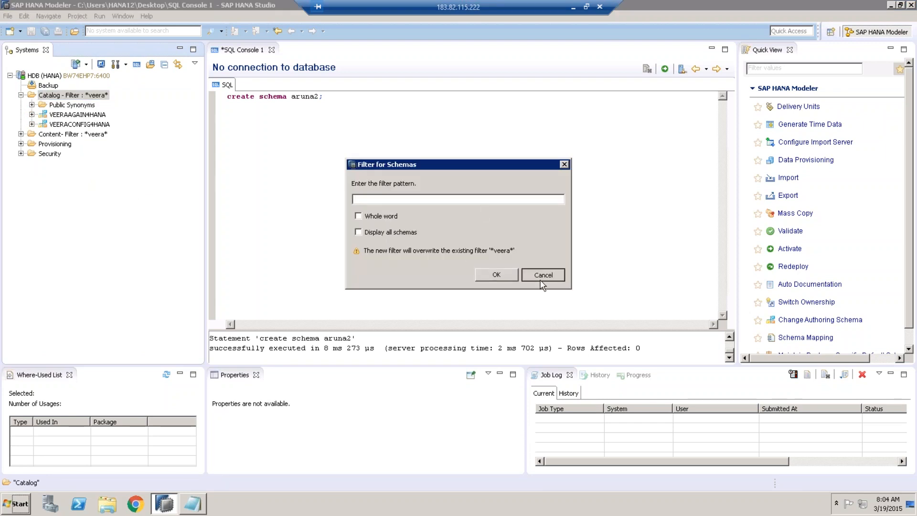
{"action": "right_click", "coordinate": [103, 101]}
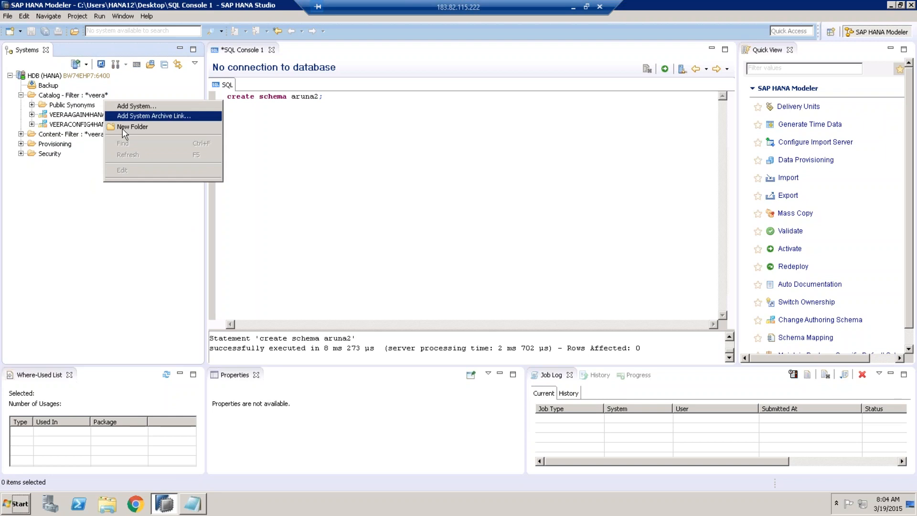
Step: Turn off the *veera* filter on the Catalog folder so that all schemas are listed
{"action": "right_click", "coordinate": [75, 98]}
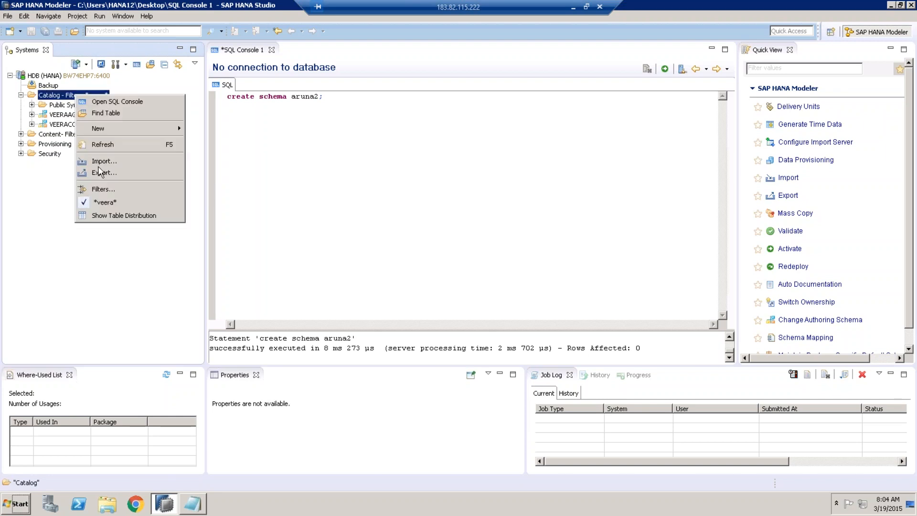
{"action": "left_click", "coordinate": [105, 202]}
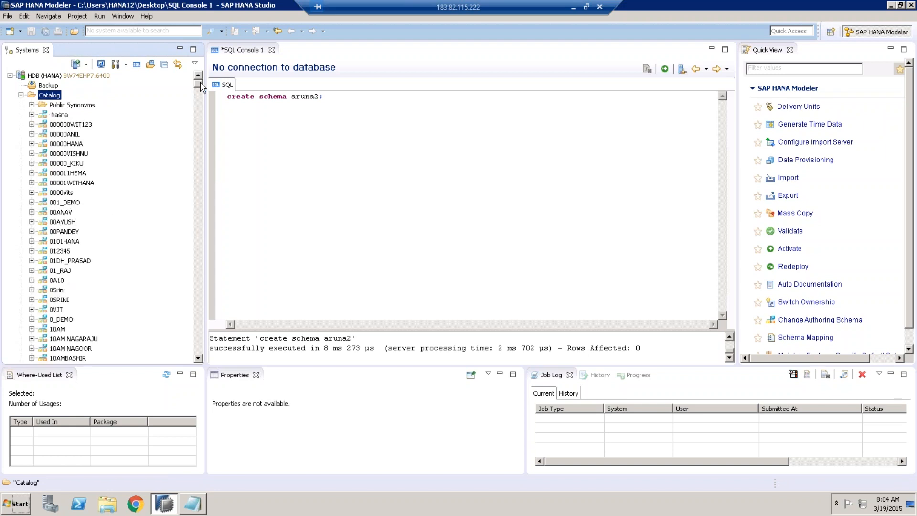
Step: Browse the unfiltered schemas in the Catalog folder and collapse the folder
{"action": "left_click_drag", "start_coordinate": [199, 84], "coordinate": [199, 151]}
{"action": "left_click", "coordinate": [65, 163]}
{"action": "key", "text": "Down"}
{"action": "key", "text": "Down"}
{"action": "key", "text": "Down"}
{"action": "key", "text": "Down"}
{"action": "key", "text": "Down"}
{"action": "key", "text": "Down"}
{"action": "key", "text": "Down"}
{"action": "key", "text": "Down"}
{"action": "key", "text": "Down"}
{"action": "key", "text": "Down"}
{"action": "key", "text": "Down"}
{"action": "key", "text": "Down"}
{"action": "key", "text": "Down"}
{"action": "key", "text": "Down"}
{"action": "key", "text": "Down"}
{"action": "key", "text": "Down"}
{"action": "key", "text": "Down"}
{"action": "key", "text": "Down"}
{"action": "key", "text": "Down"}
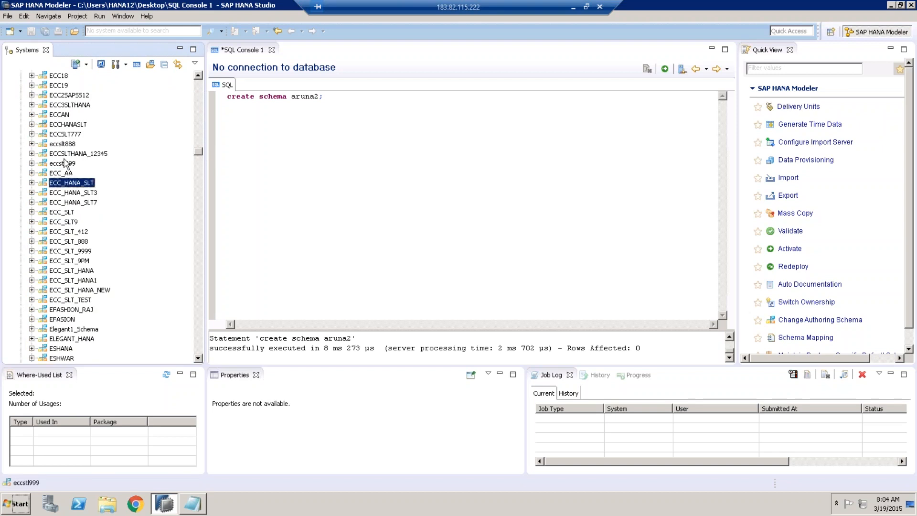
{"action": "key", "text": "Down"}
{"action": "key", "text": "Down"}
{"action": "key", "text": "Down"}
{"action": "key", "text": "Down"}
{"action": "key", "text": "Down"}
{"action": "key", "text": "Down"}
{"action": "key", "text": "Down"}
{"action": "key", "text": "Down"}
{"action": "key", "text": "Down"}
{"action": "key", "text": "Down"}
{"action": "key", "text": "Down"}
{"action": "key", "text": "Down"}
{"action": "key", "text": "Down"}
{"action": "key", "text": "Down"}
{"action": "key", "text": "Down"}
{"action": "key", "text": "Down"}
{"action": "key", "text": "Down"}
{"action": "key", "text": "Down"}
{"action": "key", "text": "Down"}
{"action": "key", "text": "Down"}
{"action": "key", "text": "Down"}
{"action": "key", "text": "Down"}
{"action": "key", "text": "Down"}
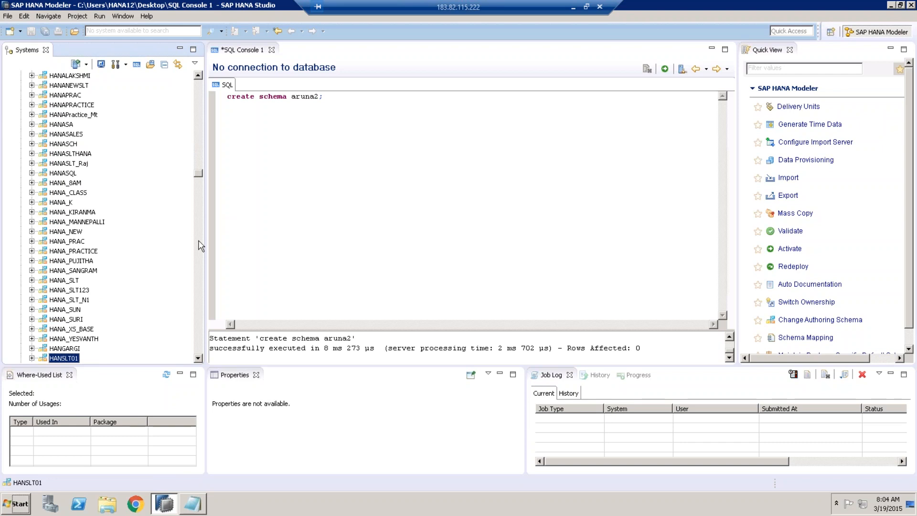
{"action": "left_click_drag", "start_coordinate": [200, 246], "coordinate": [198, 79]}
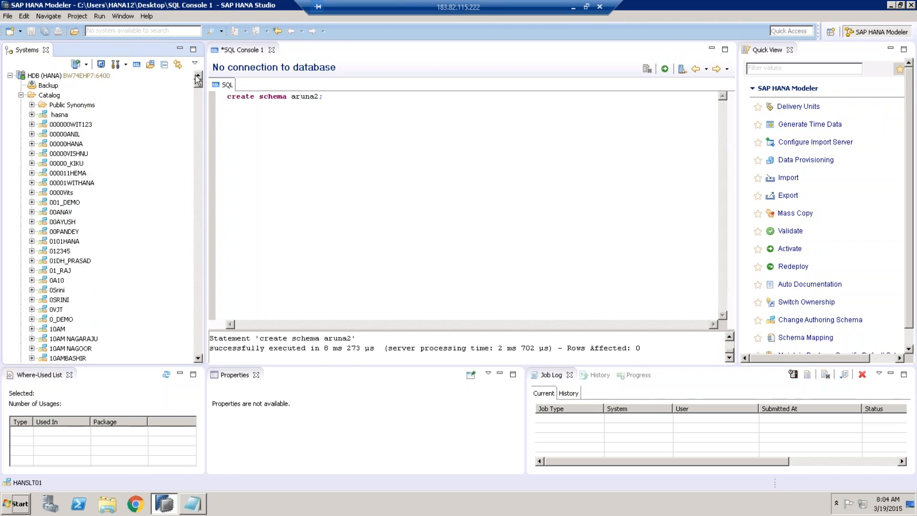
{"action": "left_click", "coordinate": [20, 95]}
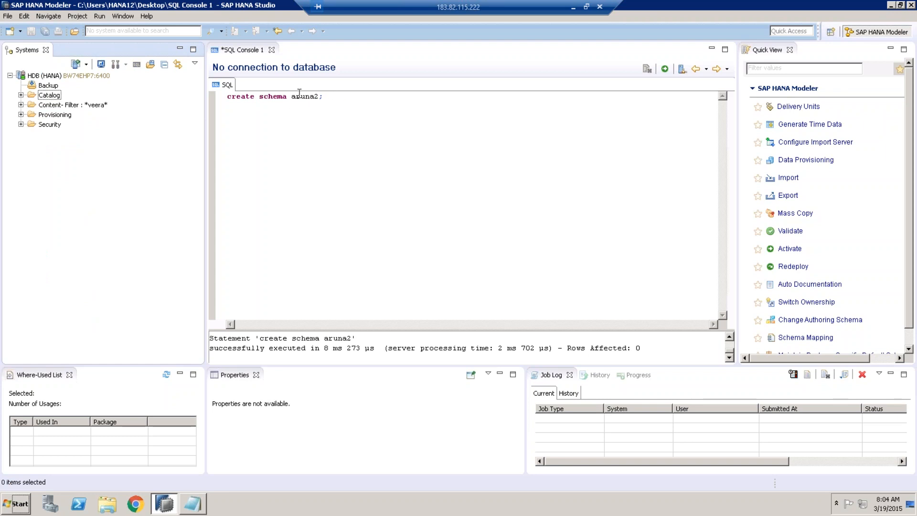
Step: Expand the filtered Content folder of the HDB system
{"action": "left_click", "coordinate": [21, 105]}
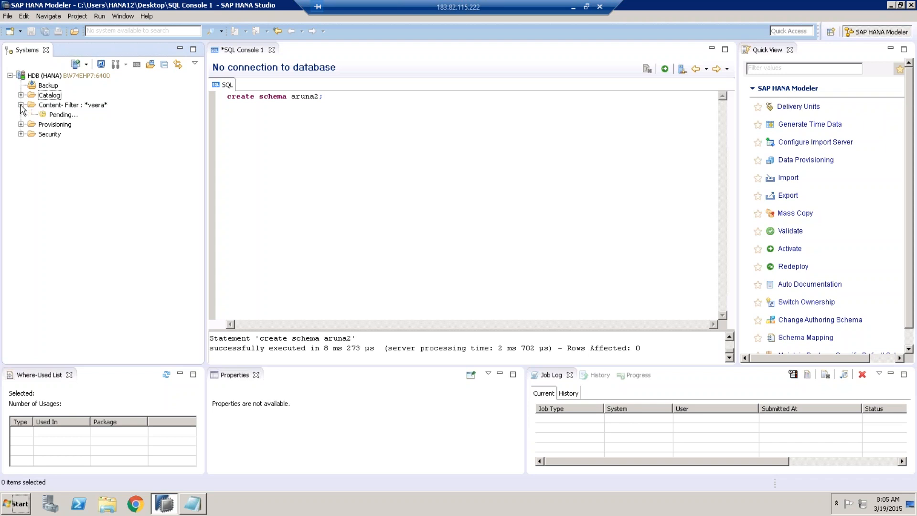
{"action": "left_click", "coordinate": [75, 108]}
{"action": "right_click", "coordinate": [75, 108]}
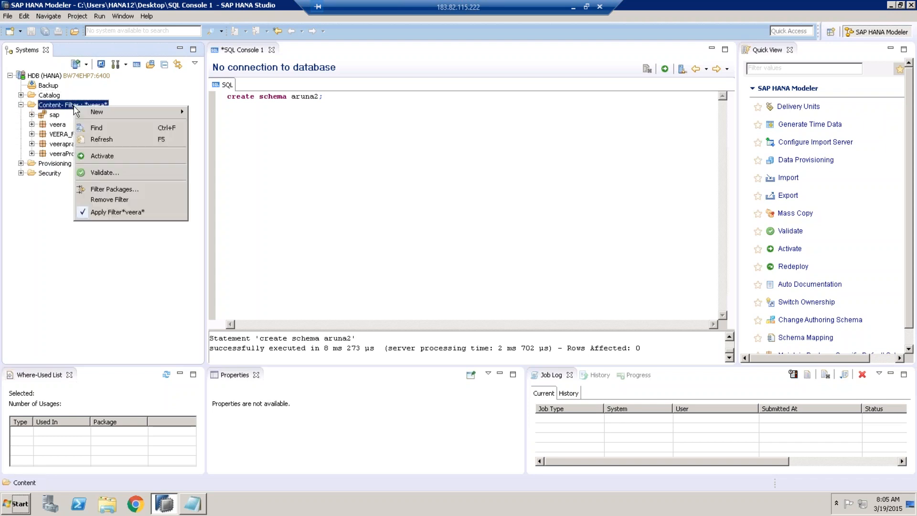
{"action": "left_click", "coordinate": [48, 98]}
{"action": "right_click", "coordinate": [48, 97]}
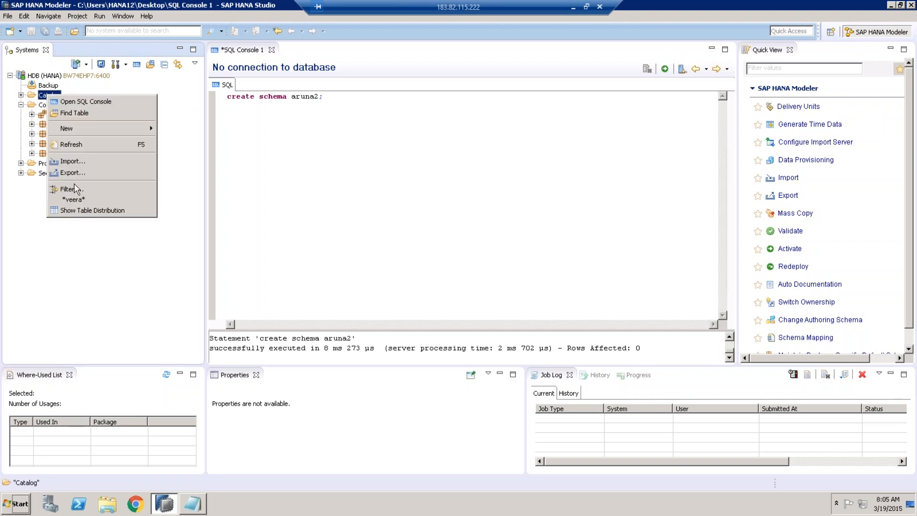
{"action": "left_click", "coordinate": [39, 202]}
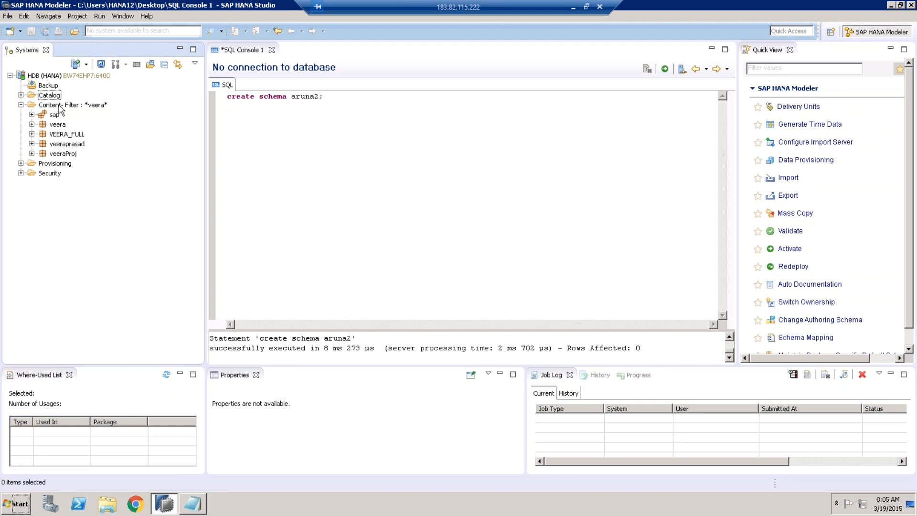
{"action": "left_click", "coordinate": [61, 105]}
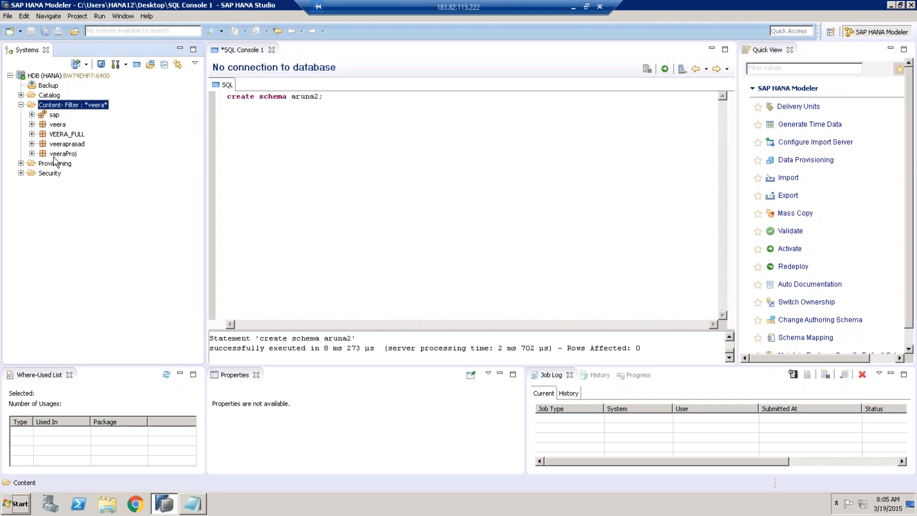
{"action": "right_click", "coordinate": [57, 108]}
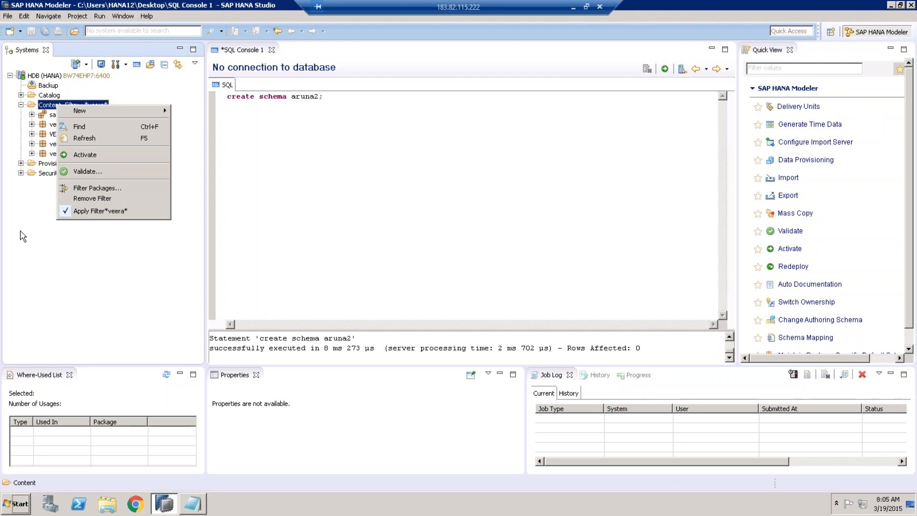
{"action": "left_click", "coordinate": [46, 190]}
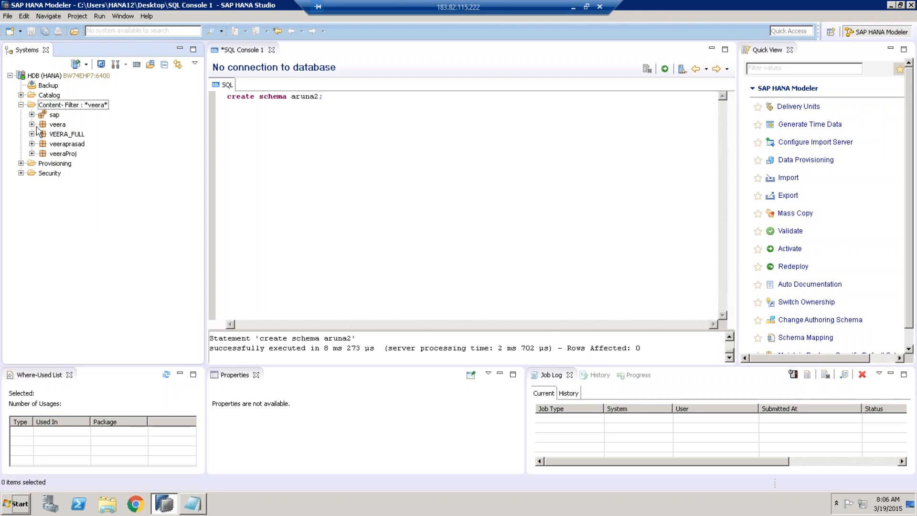
Step: Create a new package named aruna2 in the Content folder
{"action": "right_click", "coordinate": [72, 109]}
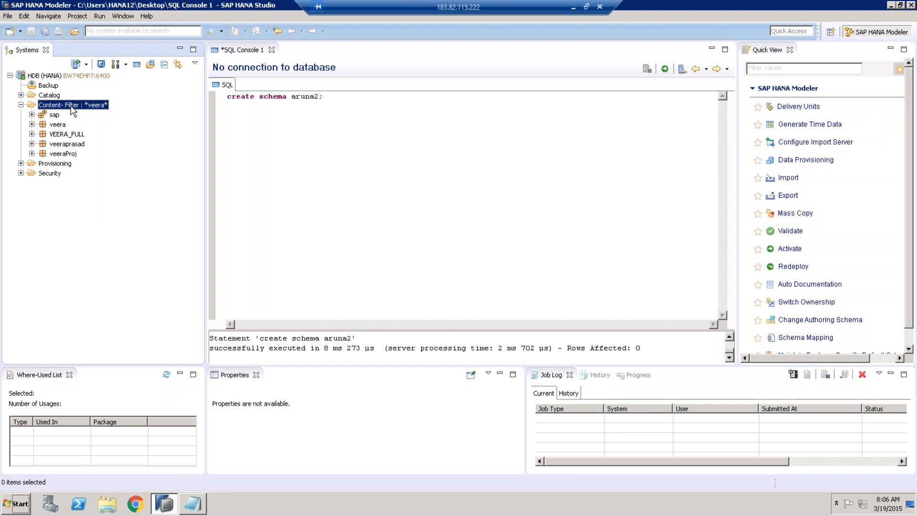
{"action": "mouse_move", "coordinate": [169, 117]}
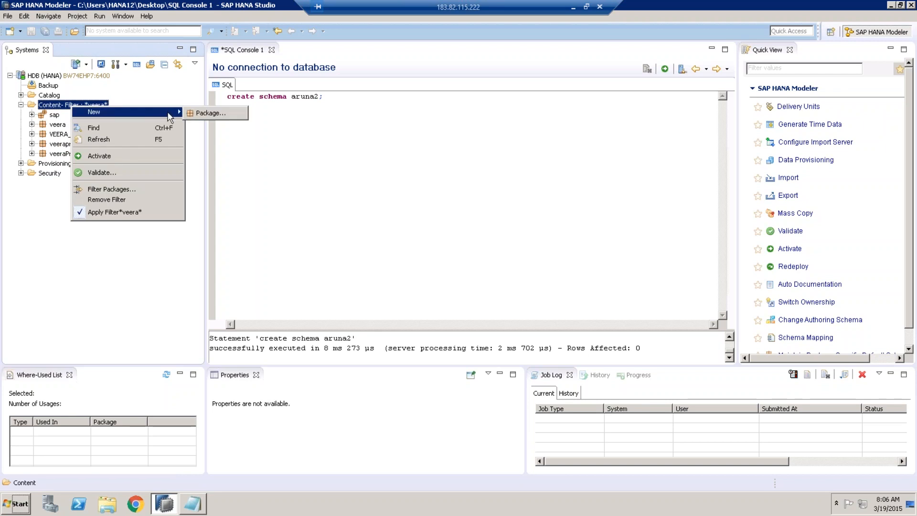
{"action": "left_click", "coordinate": [218, 113]}
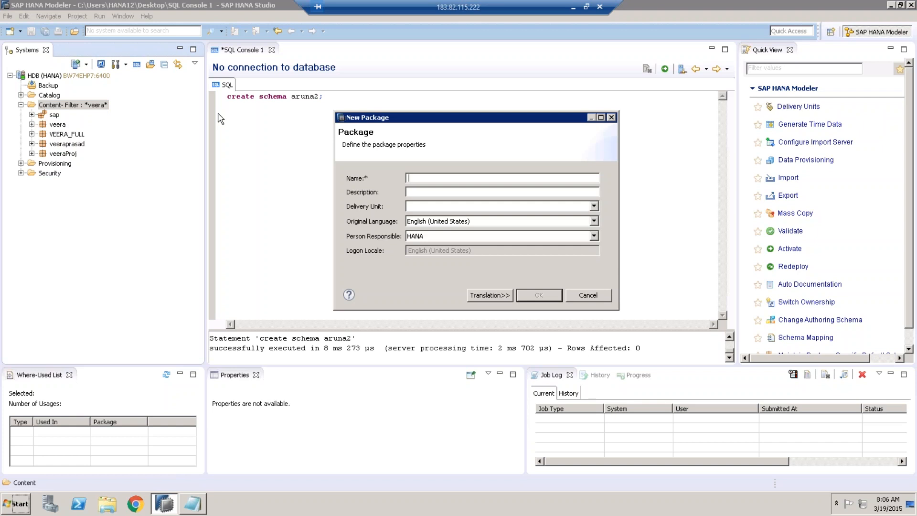
{"action": "type", "text": "aruna2"}
{"action": "left_click", "coordinate": [543, 298]}
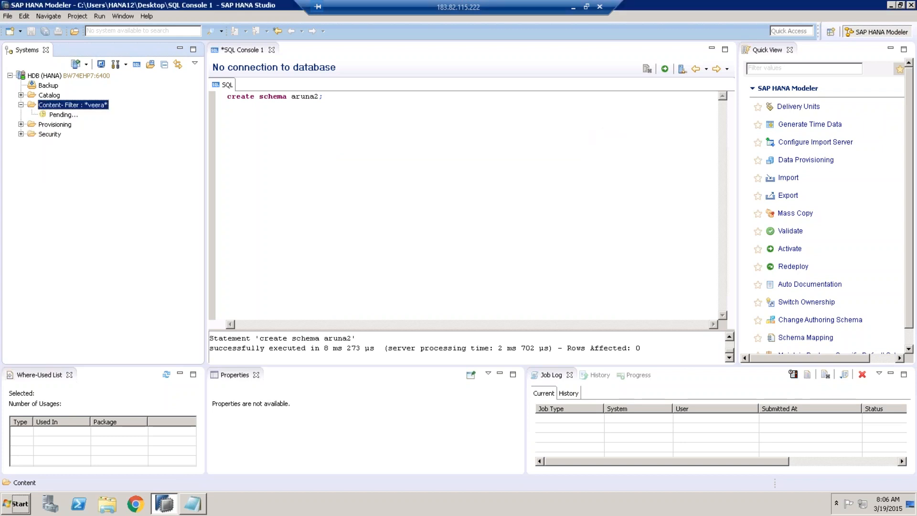
Step: Refresh the Content folder and remove its *veera* filter so that all packages are listed
{"action": "right_click", "coordinate": [79, 109]}
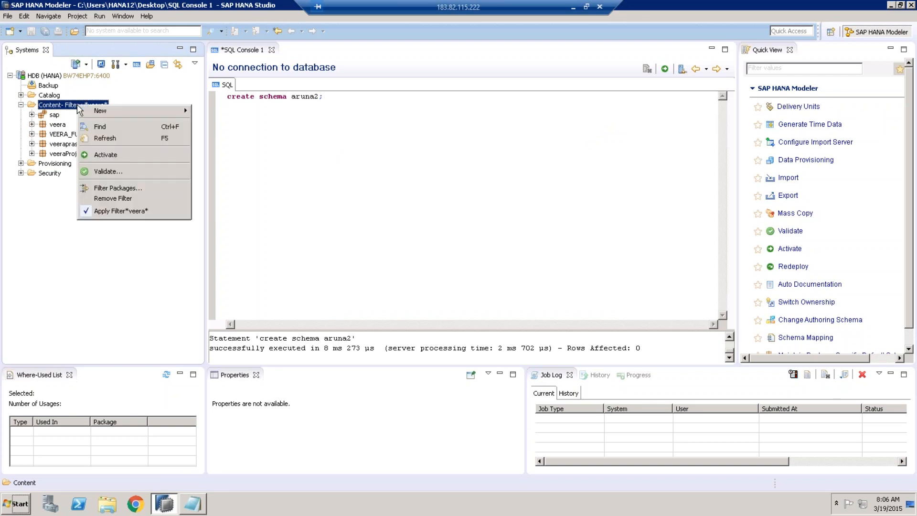
{"action": "left_click", "coordinate": [105, 138]}
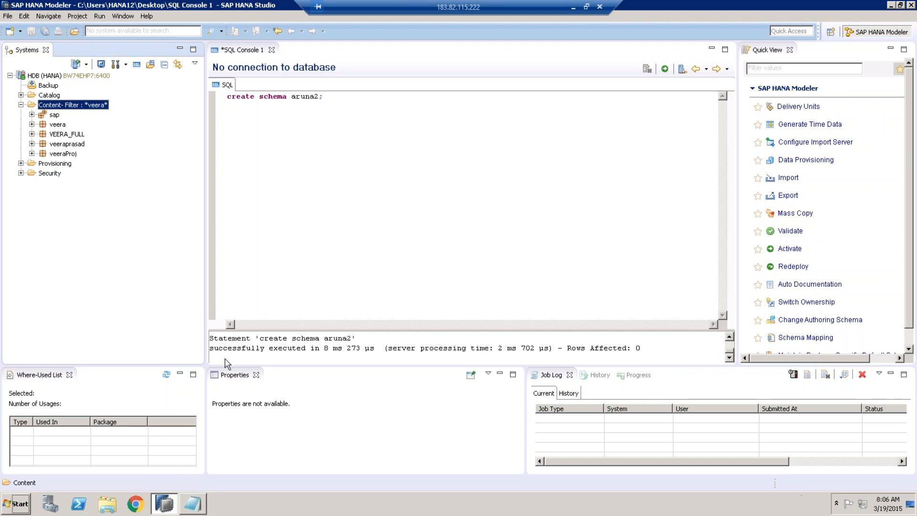
{"action": "right_click", "coordinate": [82, 102]}
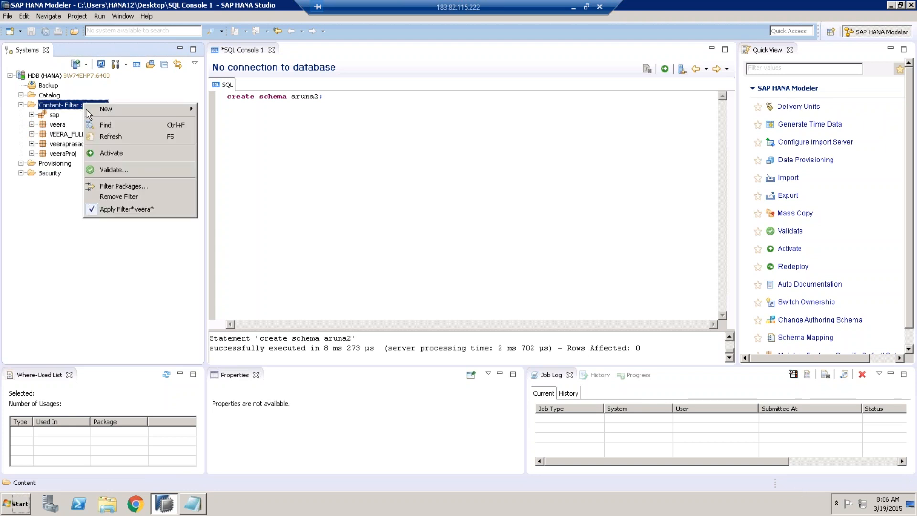
{"action": "left_click", "coordinate": [121, 196]}
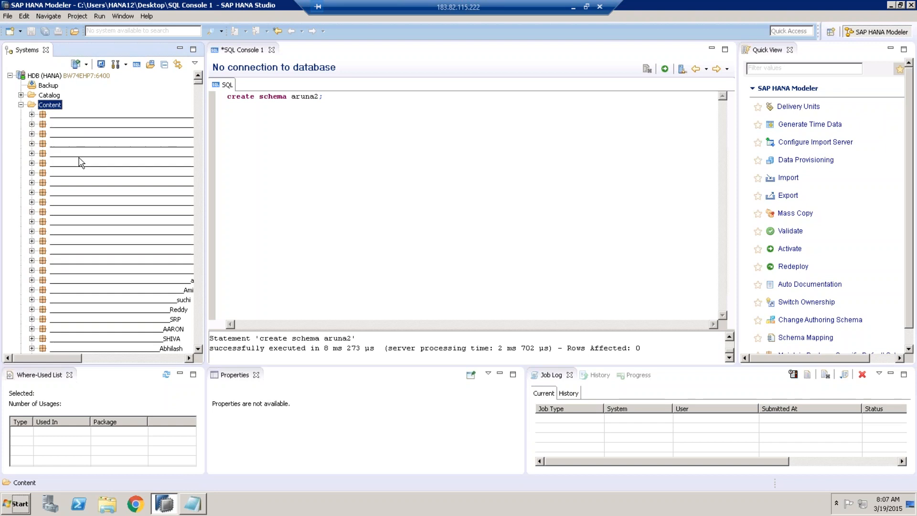
Step: Find the aruna2 package in the unfiltered Content folder, try to expand it and leave it selected
{"action": "left_click", "coordinate": [40, 163]}
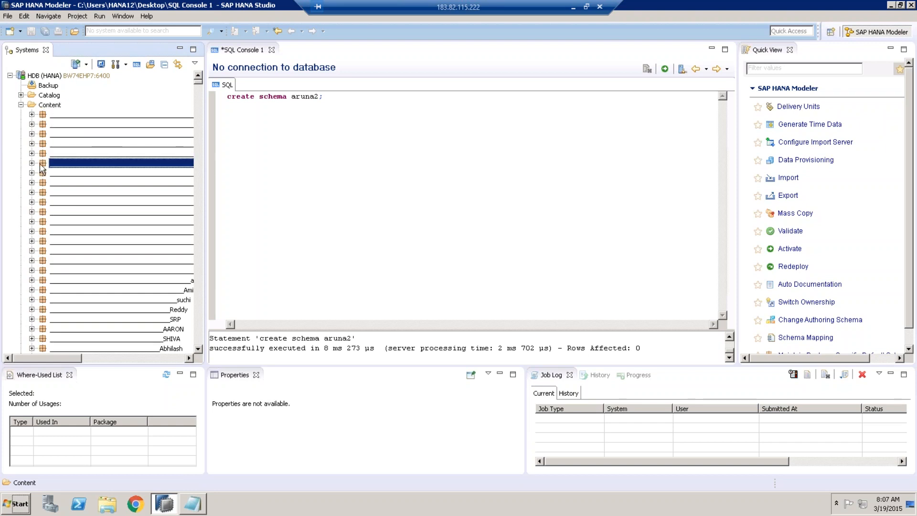
{"action": "key", "text": "a"}
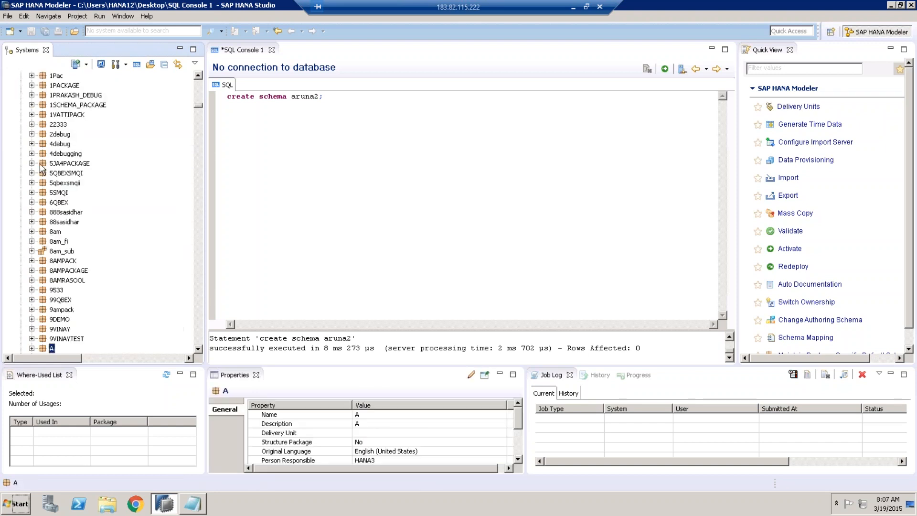
{"action": "scroll", "coordinate": [198, 351], "scroll_direction": "down", "scroll_amount": 7}
{"action": "scroll", "coordinate": [199, 353], "scroll_direction": "down", "scroll_amount": 7}
{"action": "scroll", "coordinate": [199, 353], "scroll_direction": "down", "scroll_amount": 5}
{"action": "scroll", "coordinate": [198, 353], "scroll_direction": "down", "scroll_amount": 8}
{"action": "scroll", "coordinate": [199, 353], "scroll_direction": "down", "scroll_amount": 4}
{"action": "scroll", "coordinate": [199, 352], "scroll_direction": "down", "scroll_amount": 2}
{"action": "scroll", "coordinate": [199, 352], "scroll_direction": "down", "scroll_amount": 3}
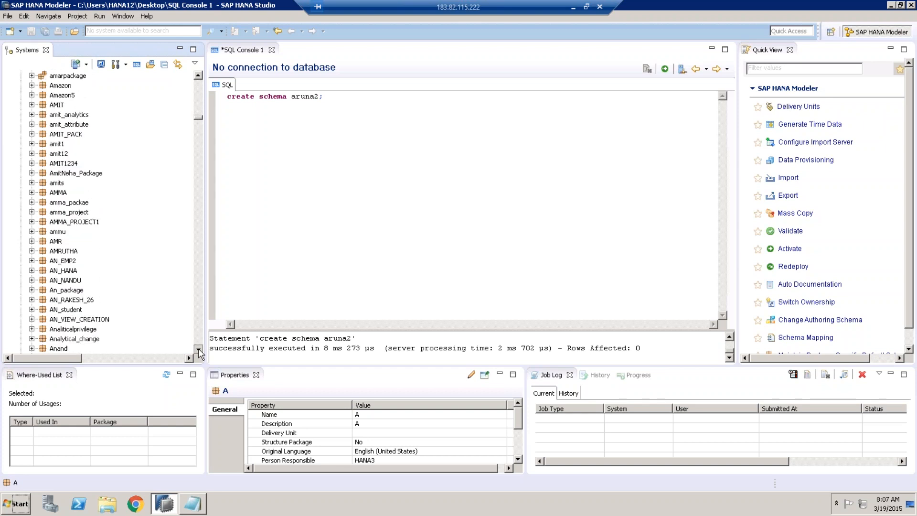
{"action": "left_click", "coordinate": [199, 350]}
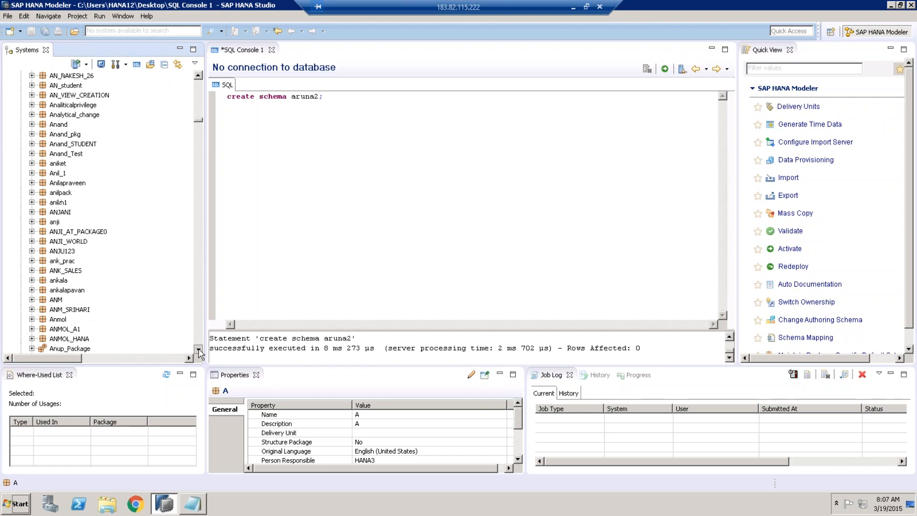
{"action": "scroll", "coordinate": [198, 352], "scroll_direction": "down", "scroll_amount": 5}
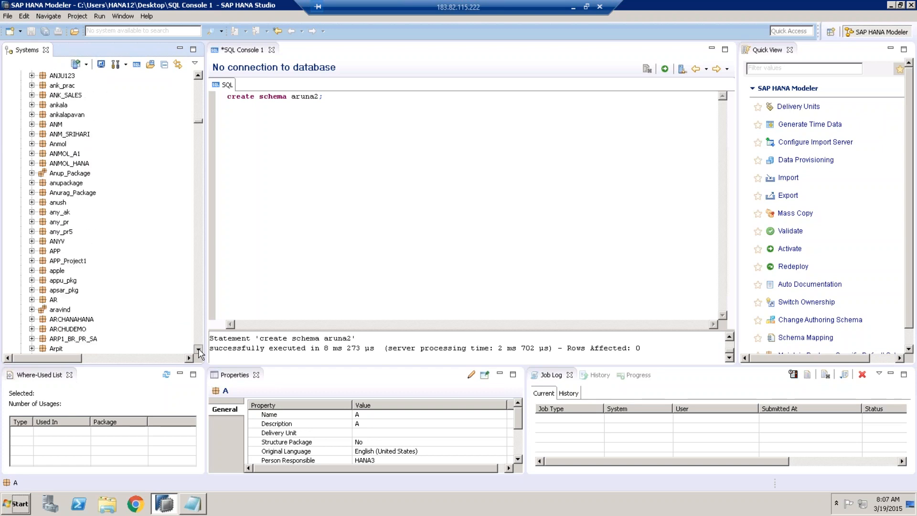
{"action": "scroll", "coordinate": [199, 352], "scroll_direction": "down", "scroll_amount": 3}
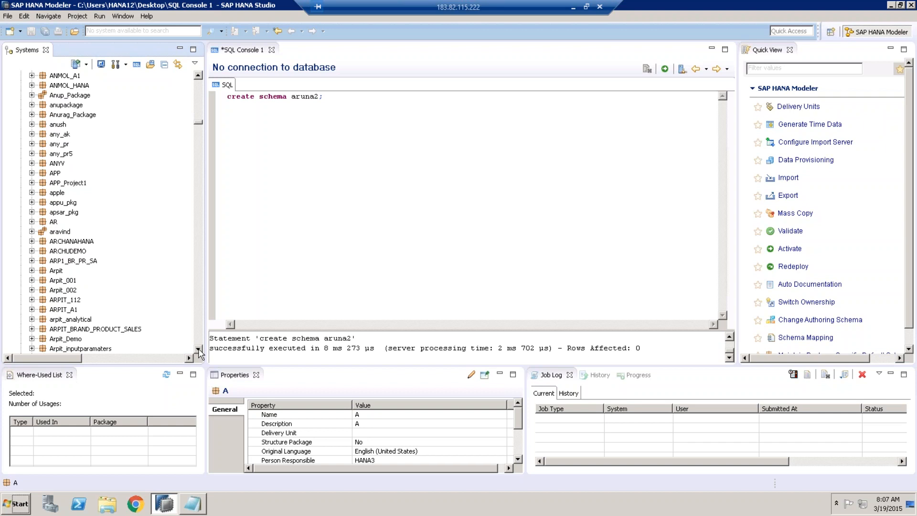
{"action": "scroll", "coordinate": [199, 352], "scroll_direction": "down", "scroll_amount": 3}
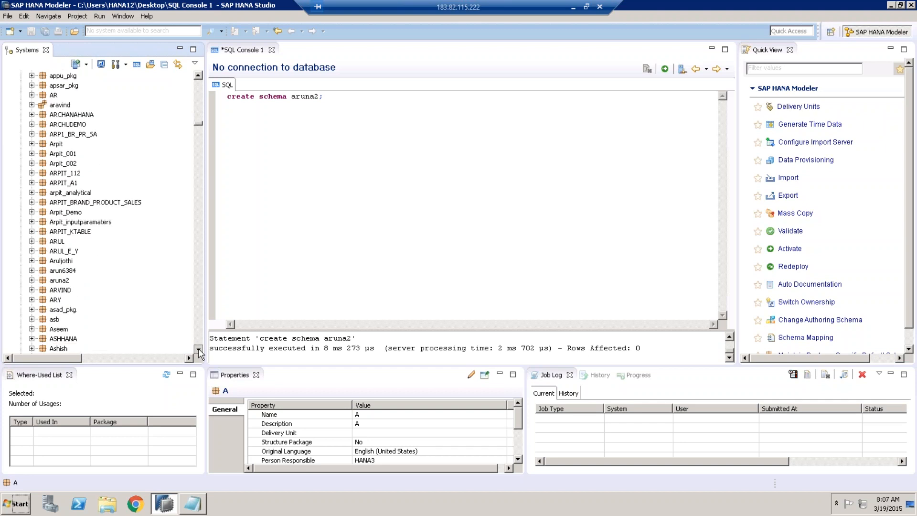
{"action": "left_click", "coordinate": [60, 242]}
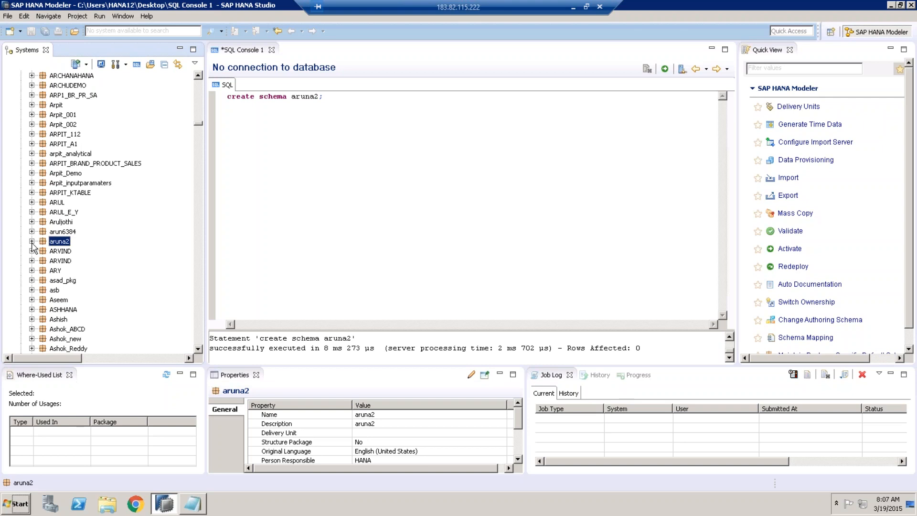
{"action": "left_click", "coordinate": [31, 242]}
{"action": "left_click", "coordinate": [65, 244]}
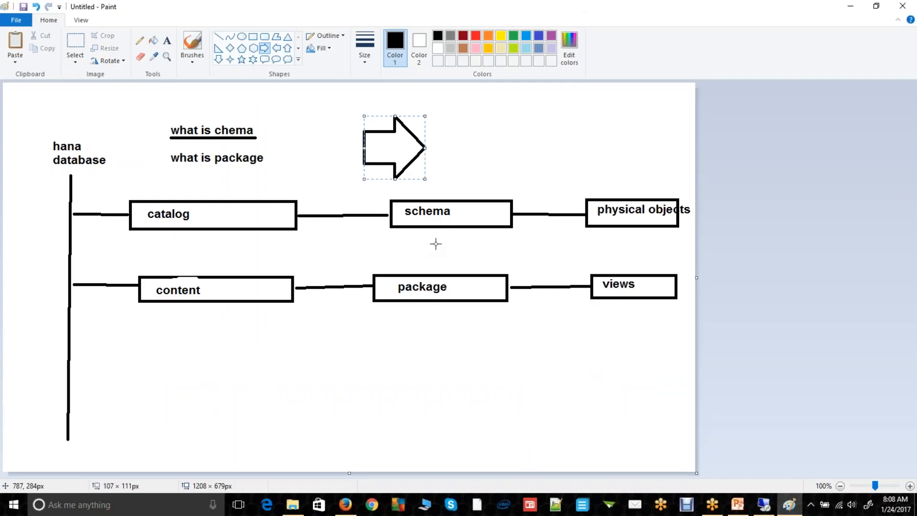
Step: Switch to Paint, draw a rectangle about 173 × 46 px overlapping the lower edge of the package box, and label it "sub-package"
{"action": "left_click", "coordinate": [342, 276]}
{"action": "left_click_drag", "start_coordinate": [401, 294], "coordinate": [500, 320]}
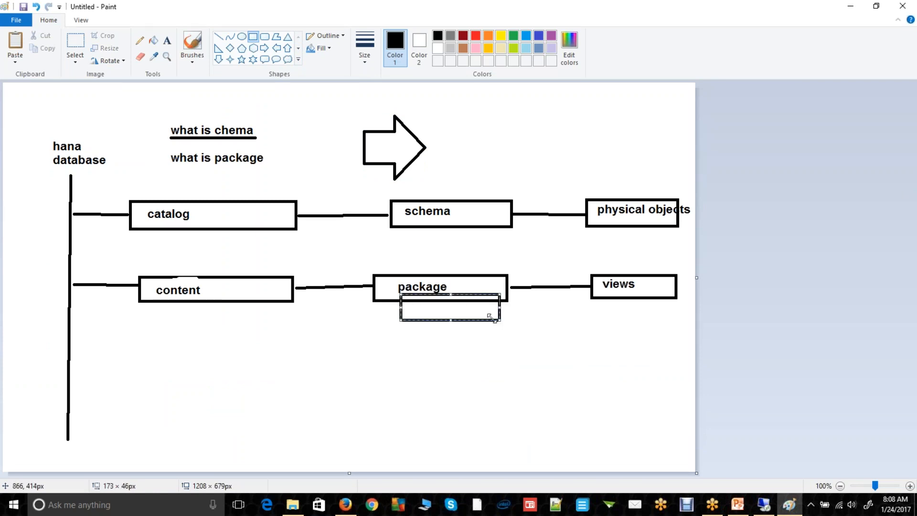
{"action": "left_click", "coordinate": [167, 42]}
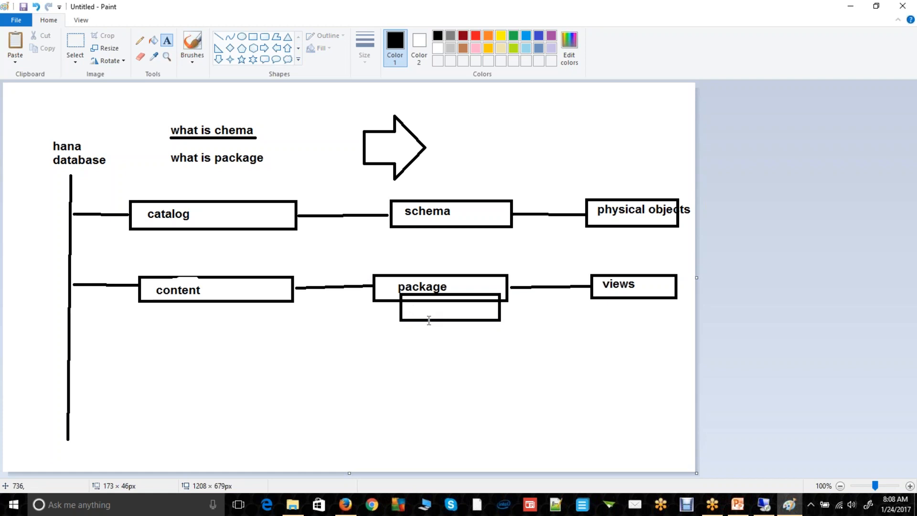
{"action": "left_click", "coordinate": [409, 303]}
{"action": "type", "text": "sub-package"}
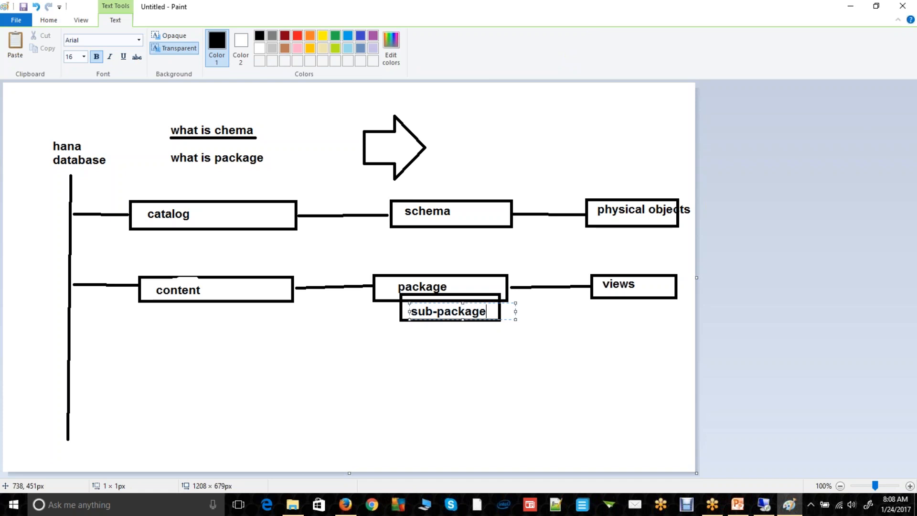
{"action": "left_click", "coordinate": [454, 361]}
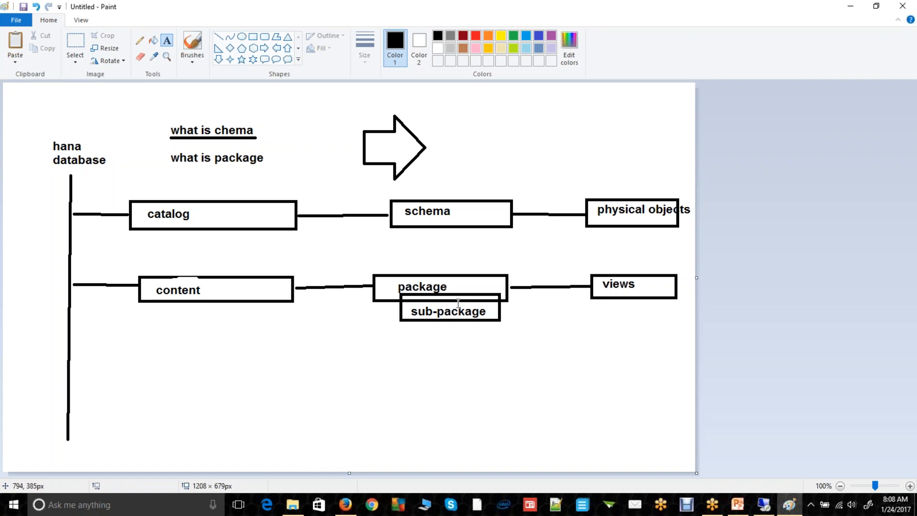
Step: Draw a horizontal line about 166 px long from the sub-package box toward the views box, and return to SAP HANA Studio
{"action": "left_click", "coordinate": [218, 36]}
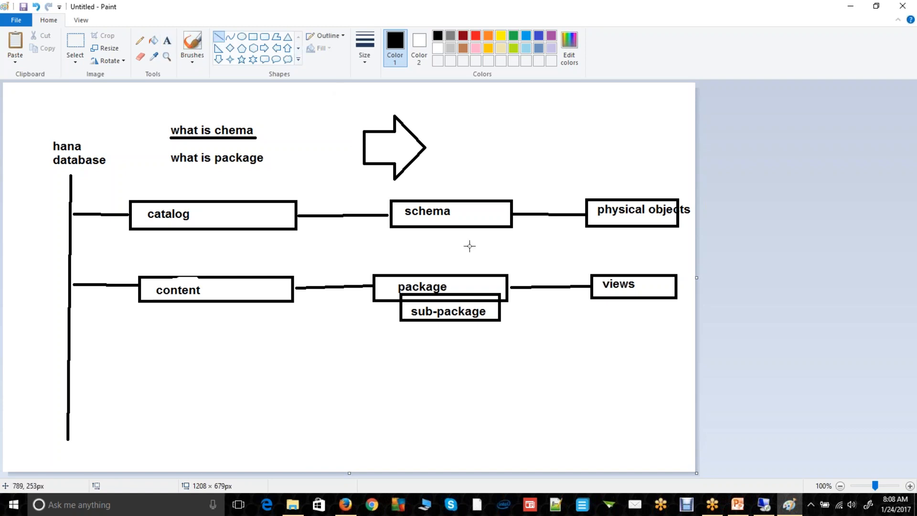
{"action": "left_click_drag", "start_coordinate": [504, 312], "coordinate": [600, 311]}
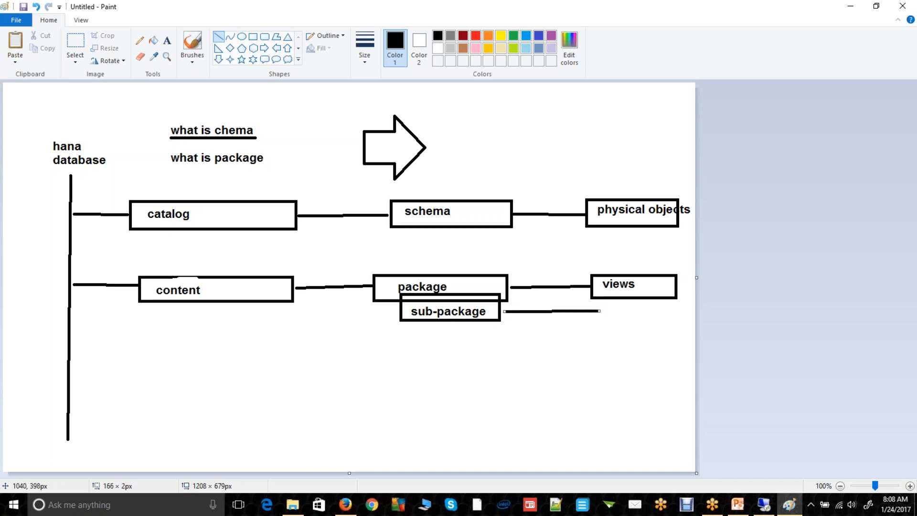
{"action": "left_click", "coordinate": [856, 12]}
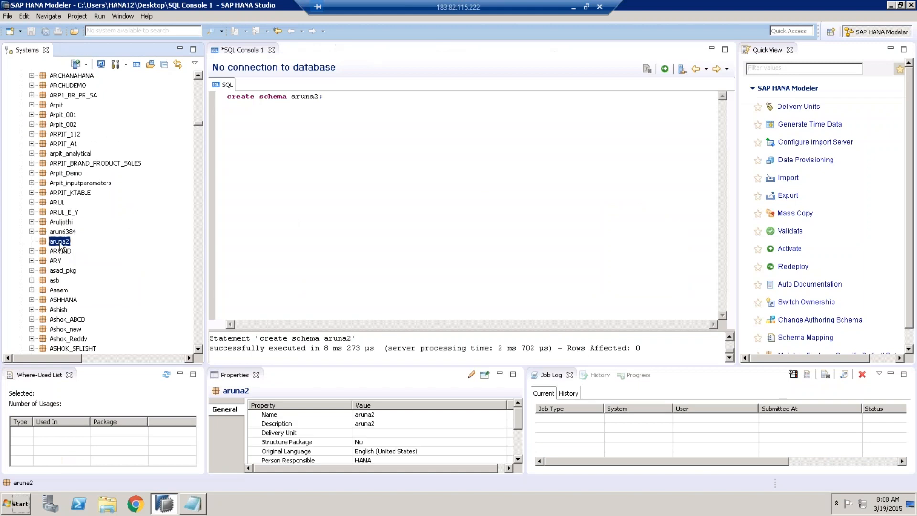
Step: Examine which kinds of new objects can be created inside the aruna2 package
{"action": "right_click", "coordinate": [60, 242]}
{"action": "mouse_move", "coordinate": [138, 263]}
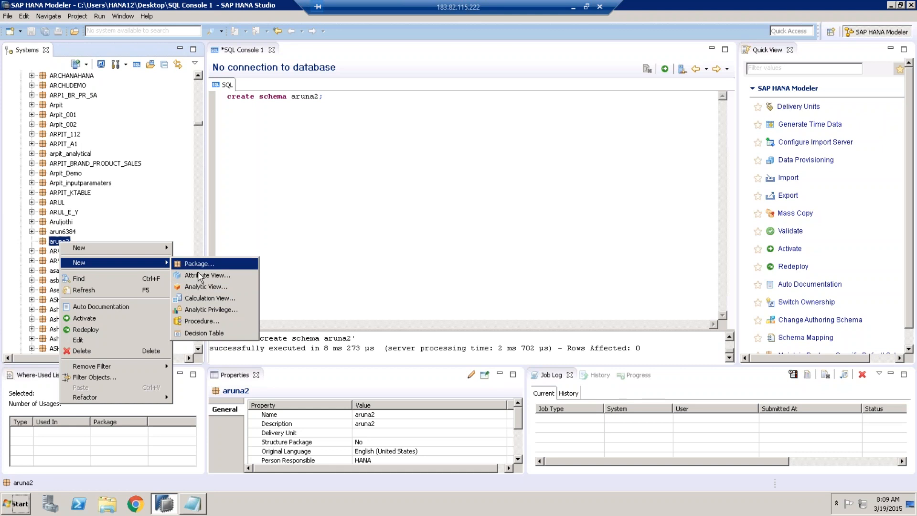
{"action": "left_click", "coordinate": [201, 128]}
Step: Filter the packages in the Content folder by the text "veera"
{"action": "left_click_drag", "start_coordinate": [201, 128], "coordinate": [199, 71]}
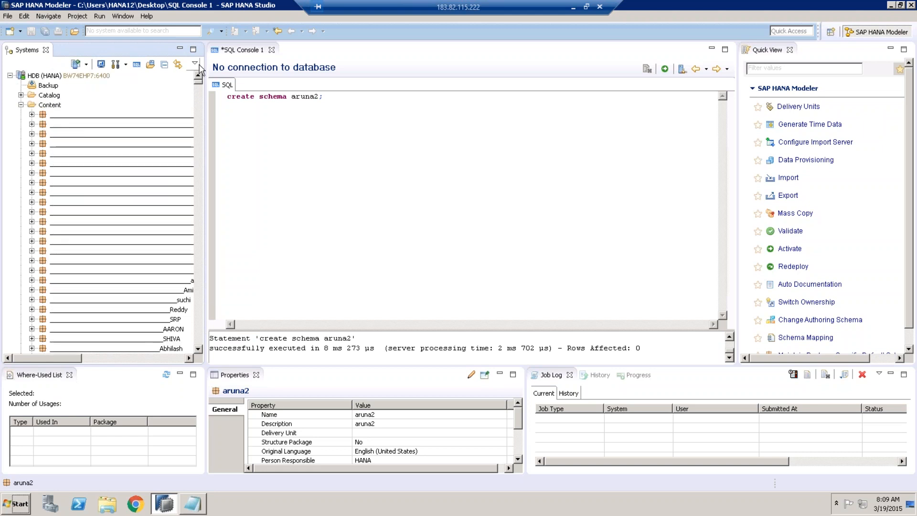
{"action": "left_click", "coordinate": [48, 105]}
{"action": "right_click", "coordinate": [48, 105]}
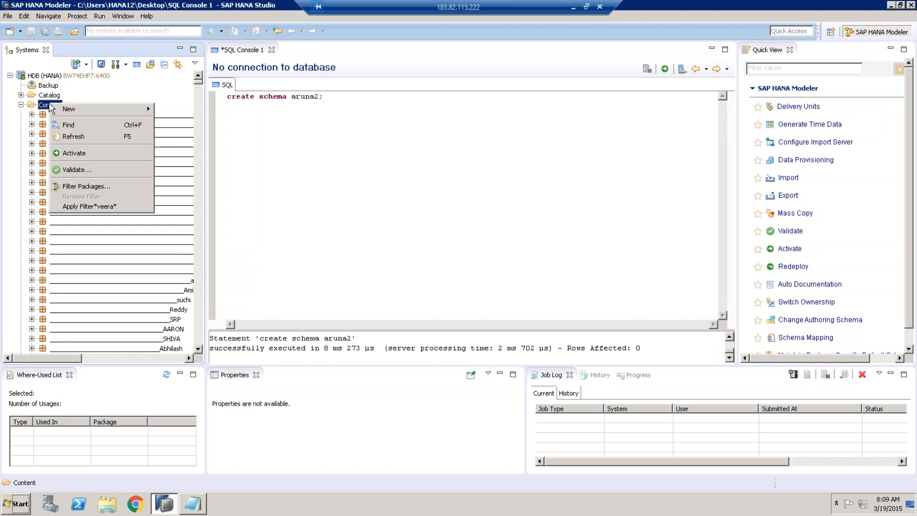
{"action": "left_click", "coordinate": [113, 185]}
{"action": "type", "text": "veera"}
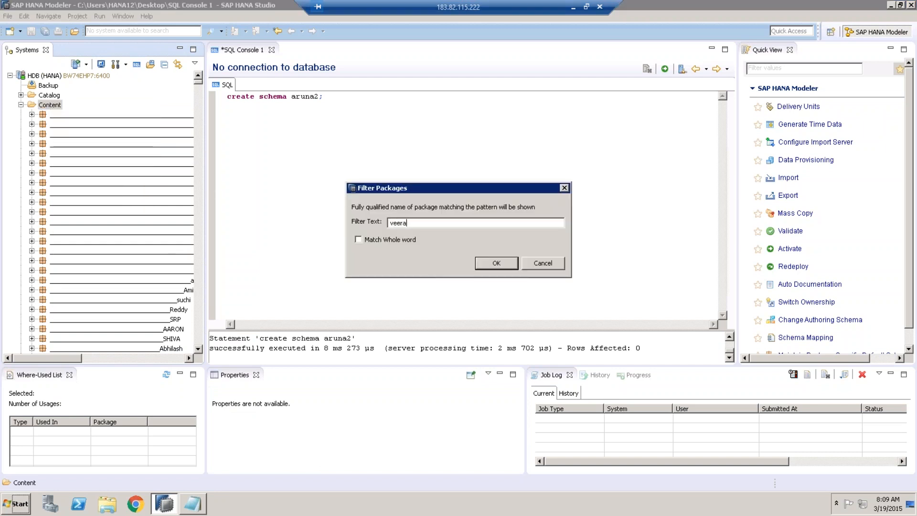
{"action": "key", "text": "Return"}
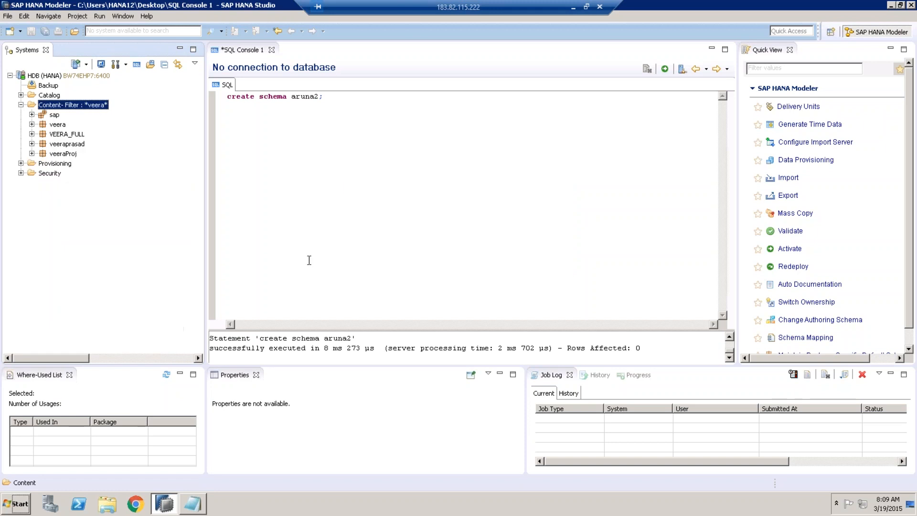
Step: Expand the veera package and examine its sub-packages, view folders and available package actions
{"action": "left_click", "coordinate": [31, 124]}
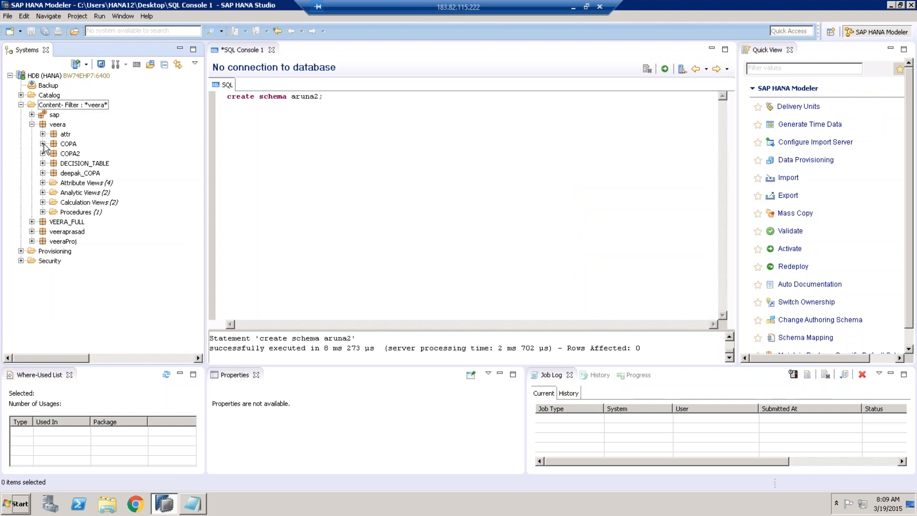
{"action": "left_click", "coordinate": [60, 126]}
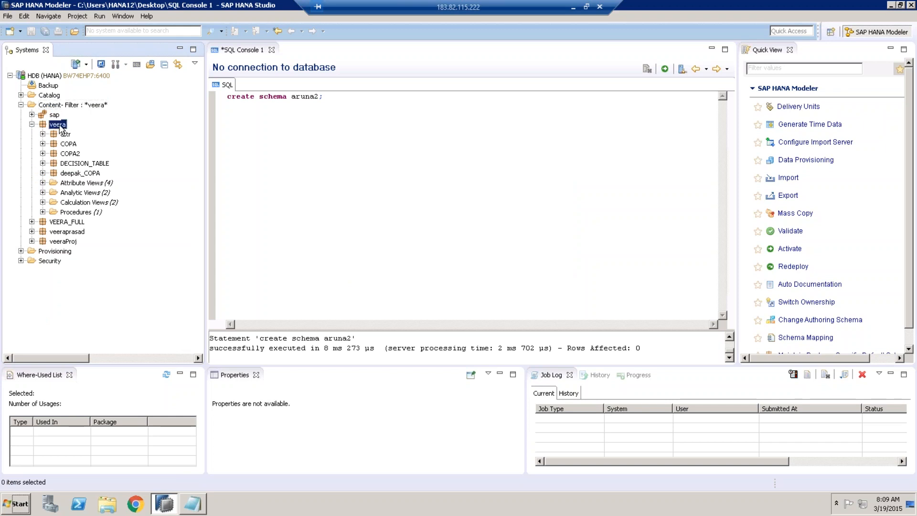
{"action": "right_click", "coordinate": [61, 126]}
{"action": "mouse_move", "coordinate": [139, 150]}
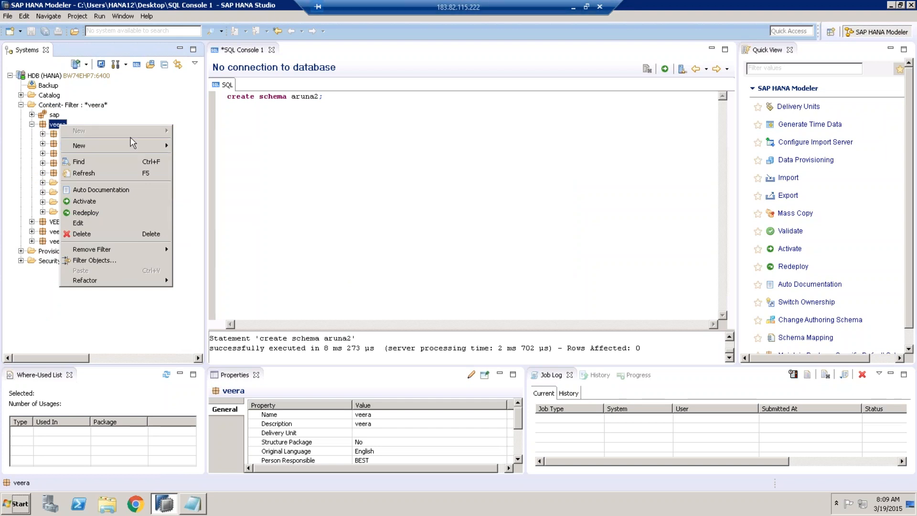
{"action": "left_click", "coordinate": [225, 3]}
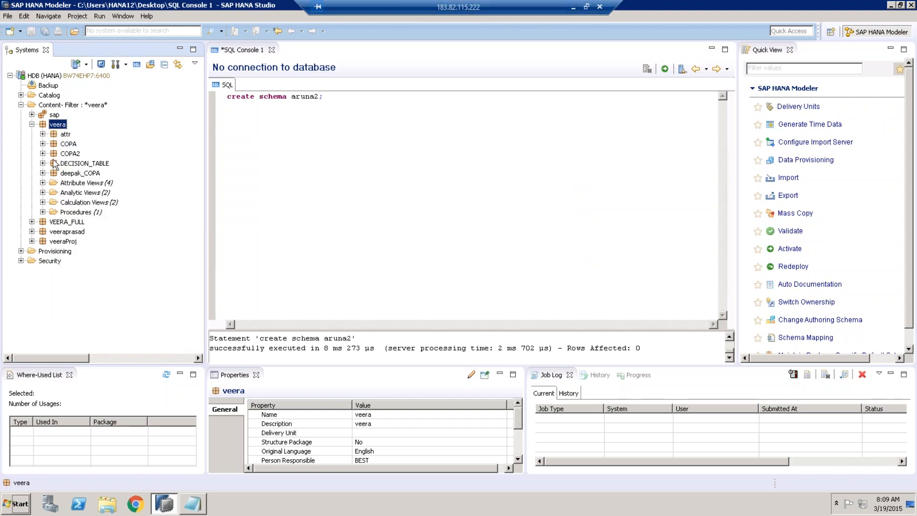
Step: Expand the COPA sub-package under veera and examine which kinds of new objects can be created inside it
{"action": "left_click", "coordinate": [43, 143]}
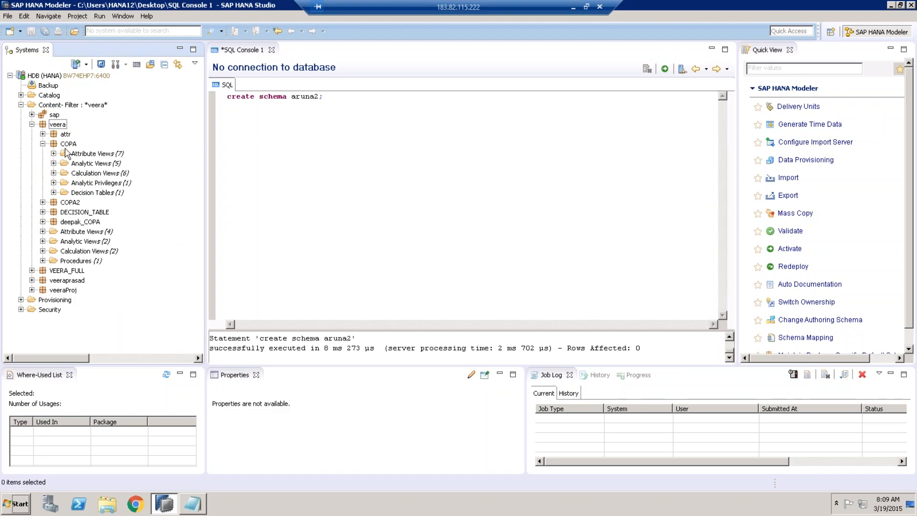
{"action": "left_click", "coordinate": [68, 143]}
{"action": "right_click", "coordinate": [69, 144]}
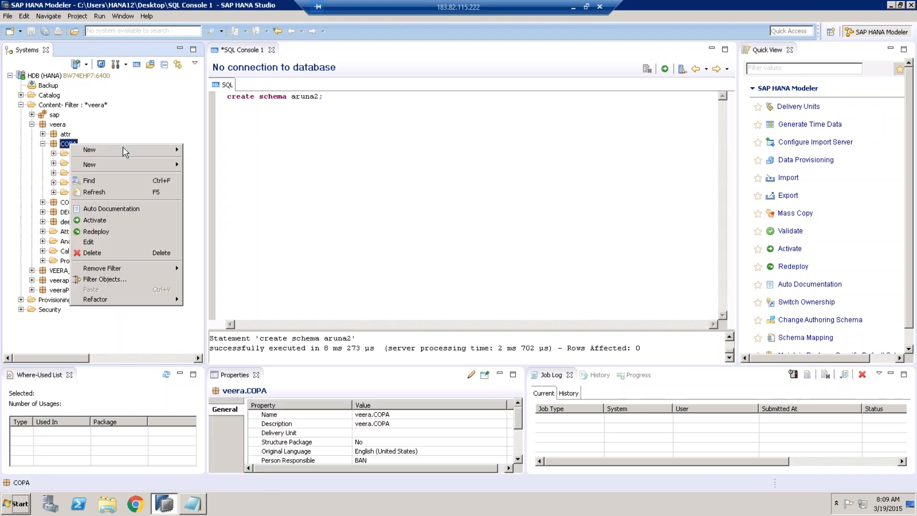
{"action": "mouse_move", "coordinate": [160, 165]}
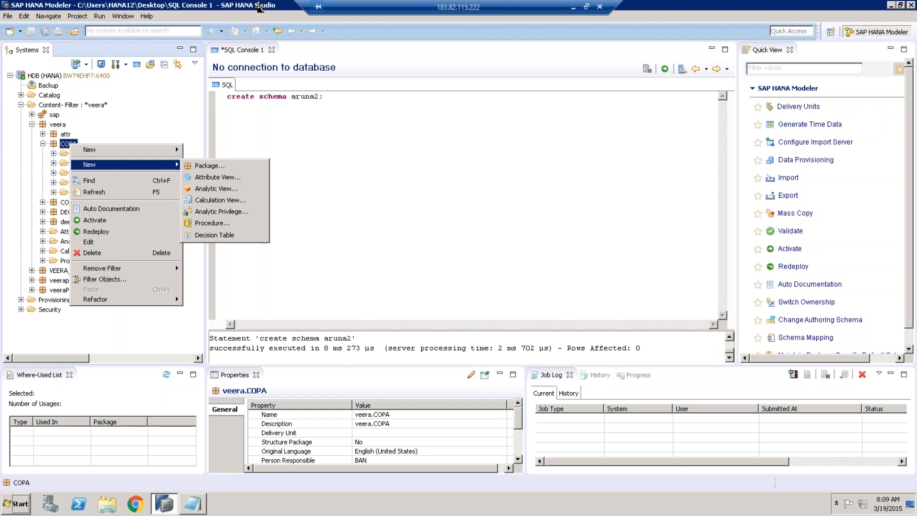
{"action": "left_click", "coordinate": [63, 153]}
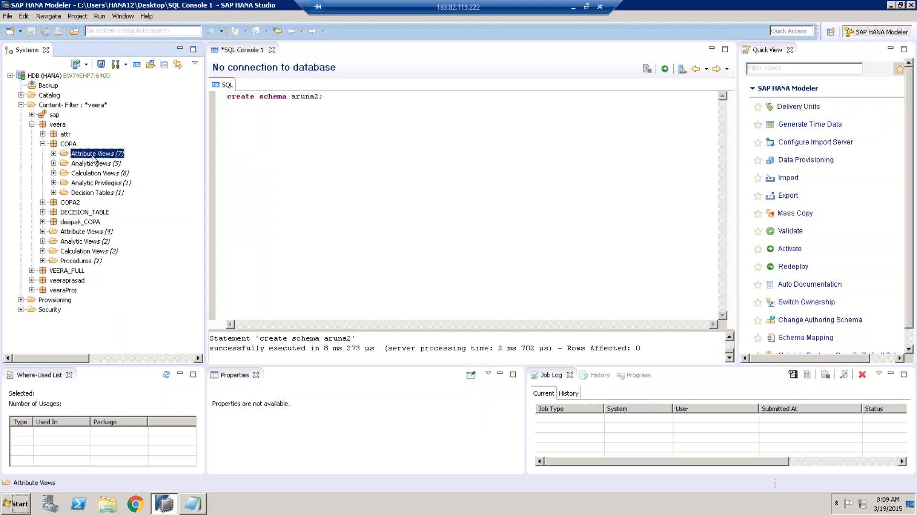
{"action": "right_click", "coordinate": [70, 143]}
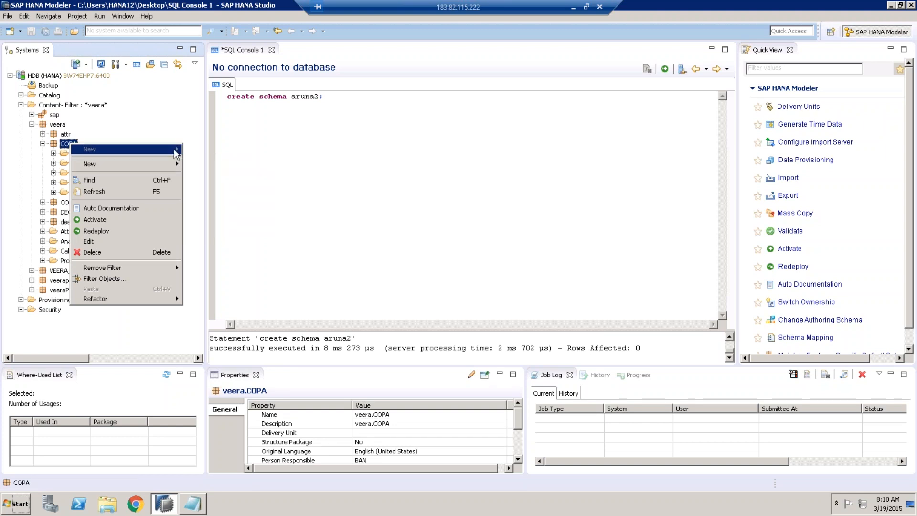
{"action": "mouse_move", "coordinate": [163, 170]}
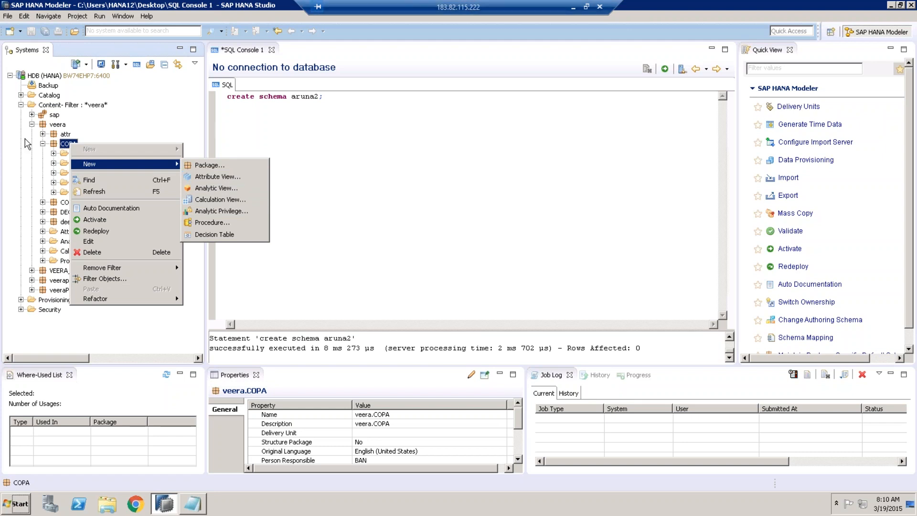
{"action": "left_click", "coordinate": [55, 148]}
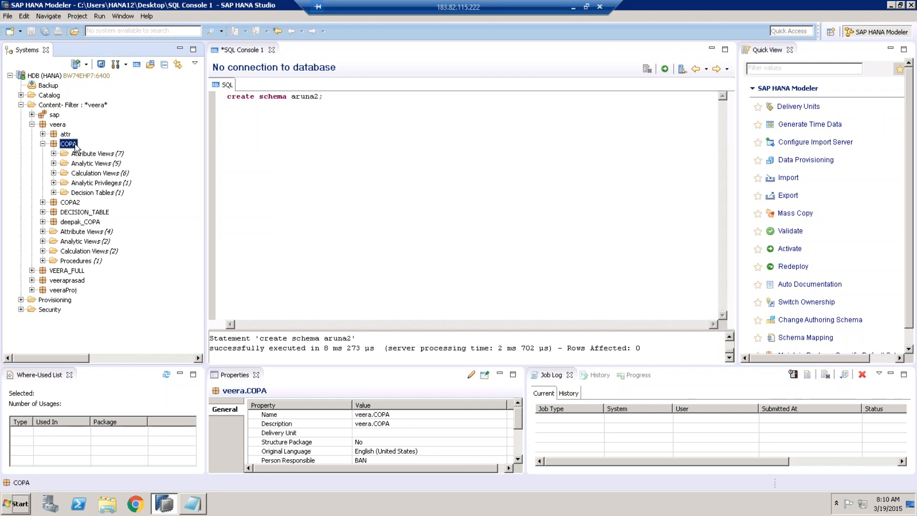
{"action": "right_click", "coordinate": [75, 147]}
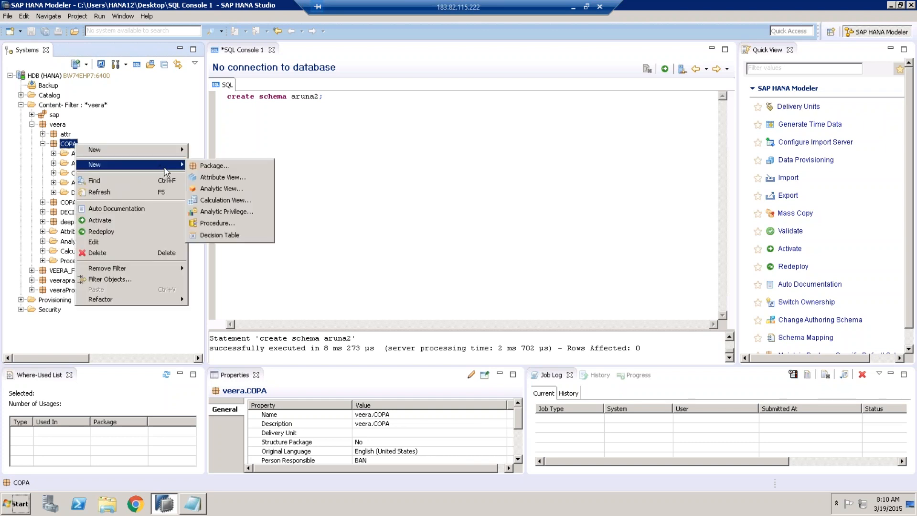
{"action": "left_click", "coordinate": [238, 179]}
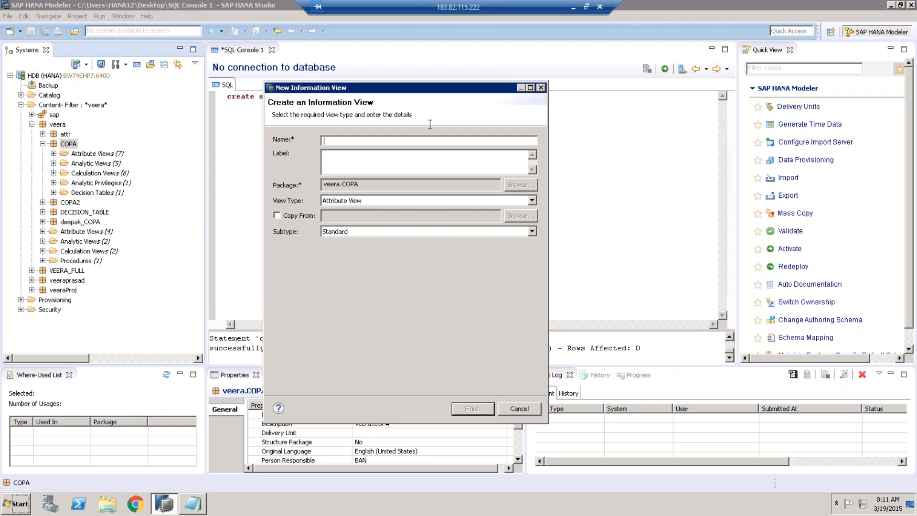
{"action": "type", "text": "ATTR_ARUNA"}
{"action": "left_click", "coordinate": [525, 408]}
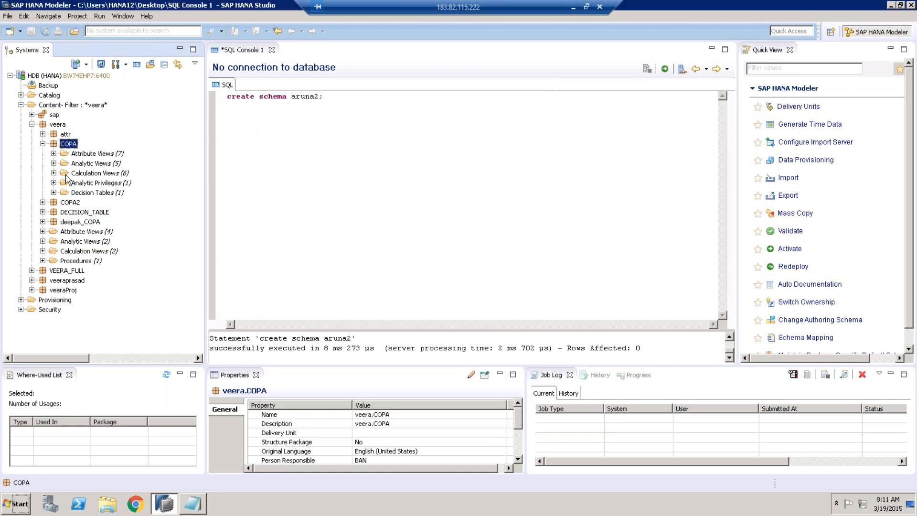
Step: Open the ATTR_PRODUCT attribute view from the COPA sub-package and display its Data Foundation node
{"action": "left_click", "coordinate": [53, 153]}
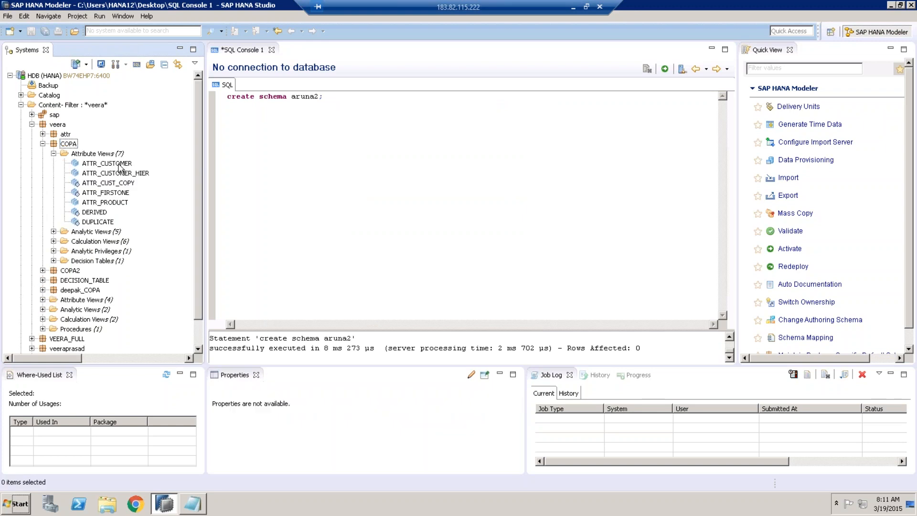
{"action": "left_click", "coordinate": [110, 204]}
{"action": "double_click", "coordinate": [110, 204]}
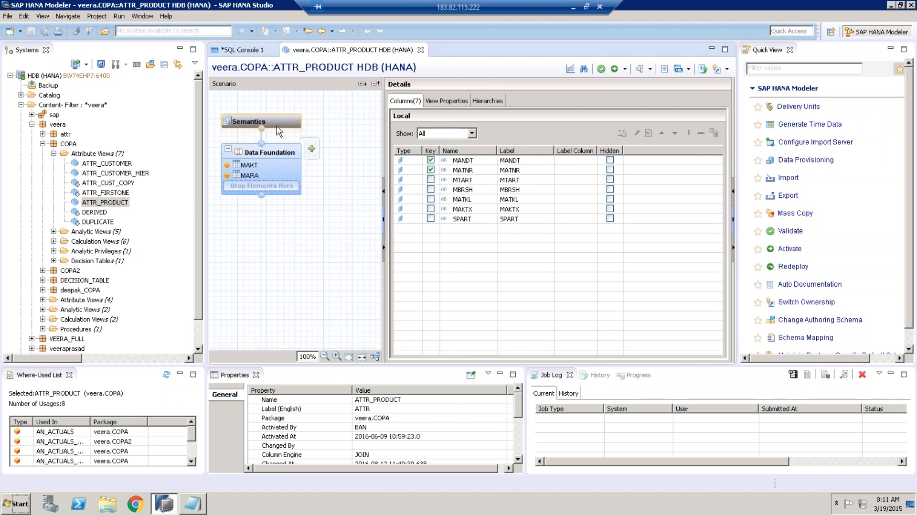
{"action": "mouse_move", "coordinate": [276, 157]}
{"action": "left_click", "coordinate": [280, 154]}
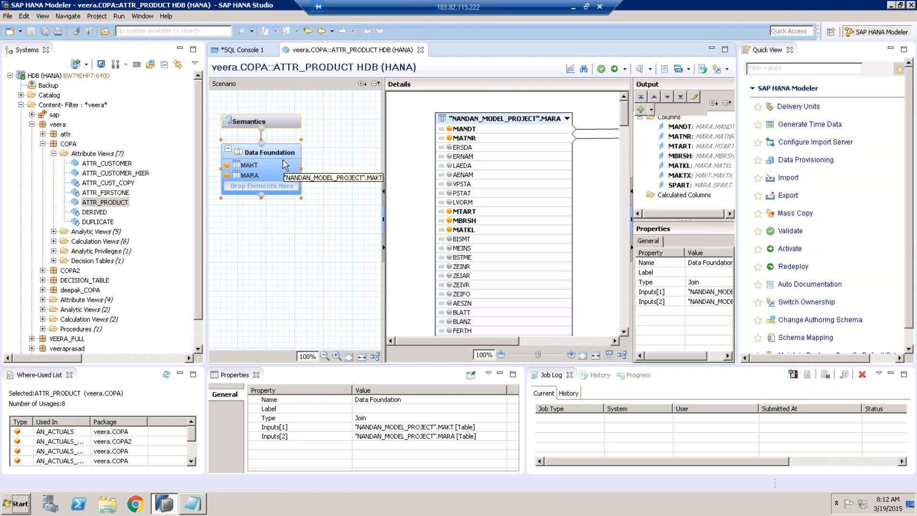
Step: Collapse the COPA sub-package, then expand the Catalog folder and apply the *veera* filter to its schemas
{"action": "left_click", "coordinate": [42, 143]}
{"action": "left_click", "coordinate": [21, 96]}
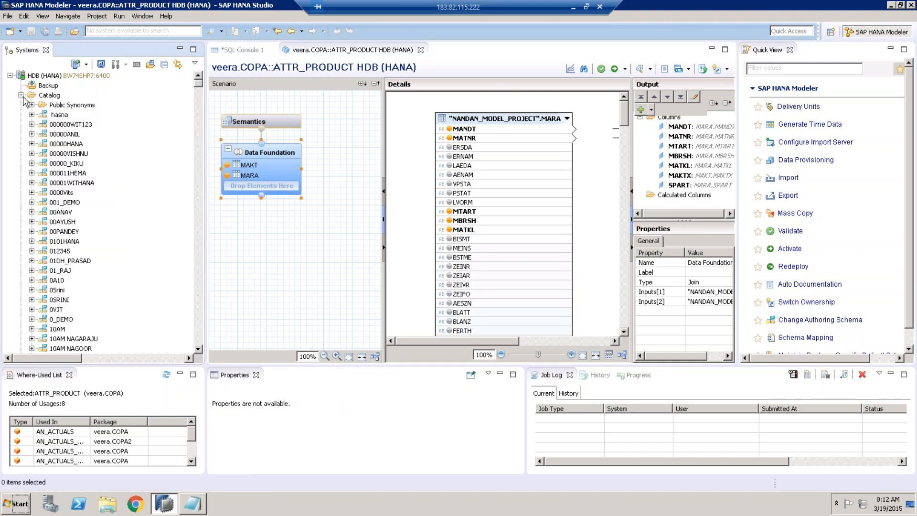
{"action": "left_click", "coordinate": [85, 184]}
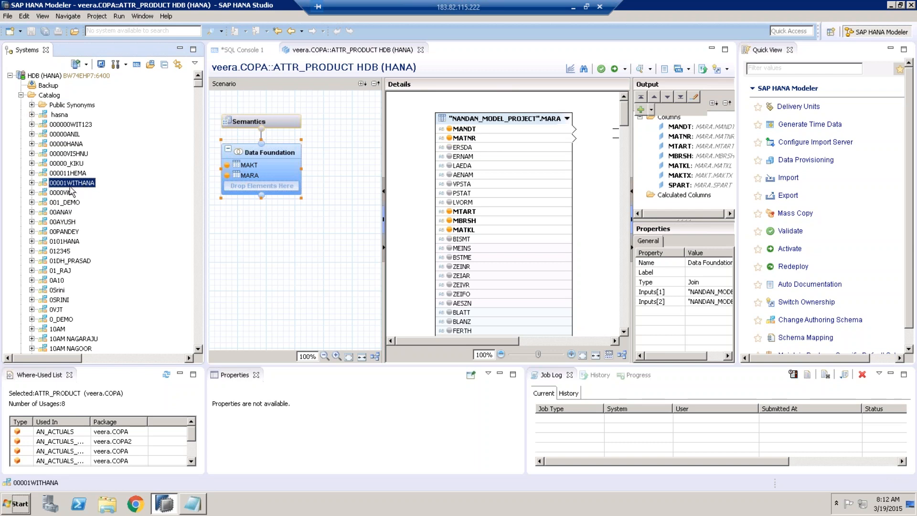
{"action": "left_click", "coordinate": [54, 97]}
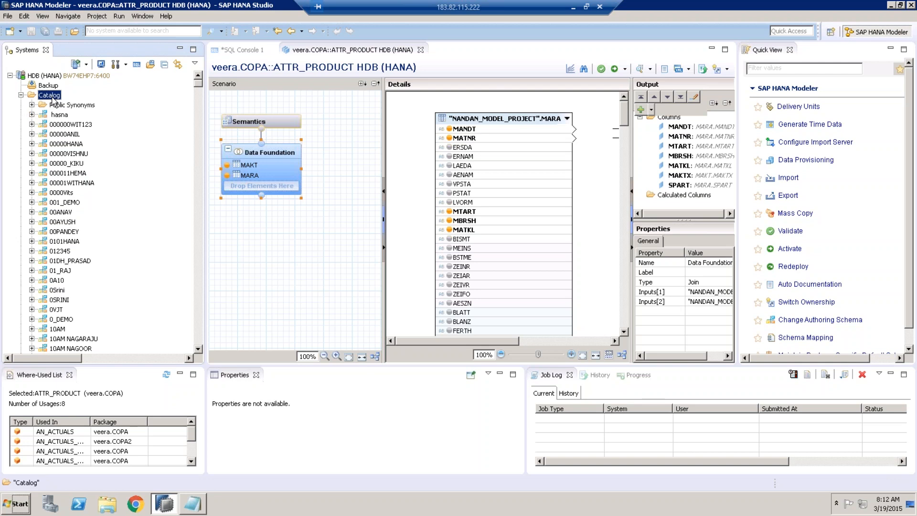
{"action": "right_click", "coordinate": [53, 97]}
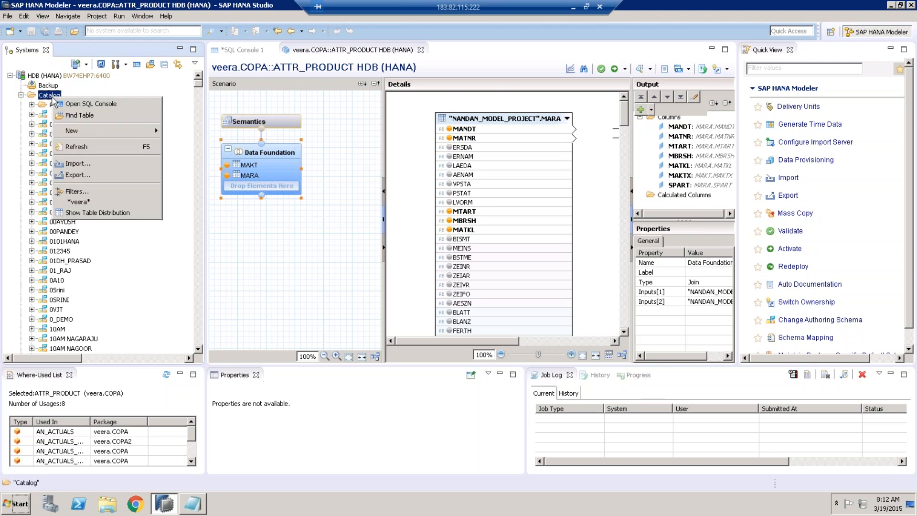
{"action": "left_click", "coordinate": [107, 206]}
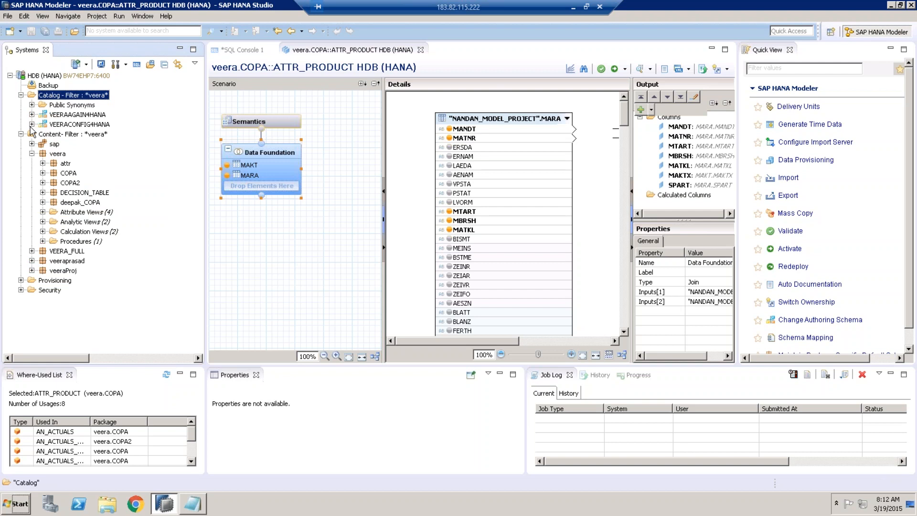
Step: Expand the tables of the VEERACONFIG4HANA schema and try to add table DD02L to the Data Foundation
{"action": "left_click", "coordinate": [32, 124]}
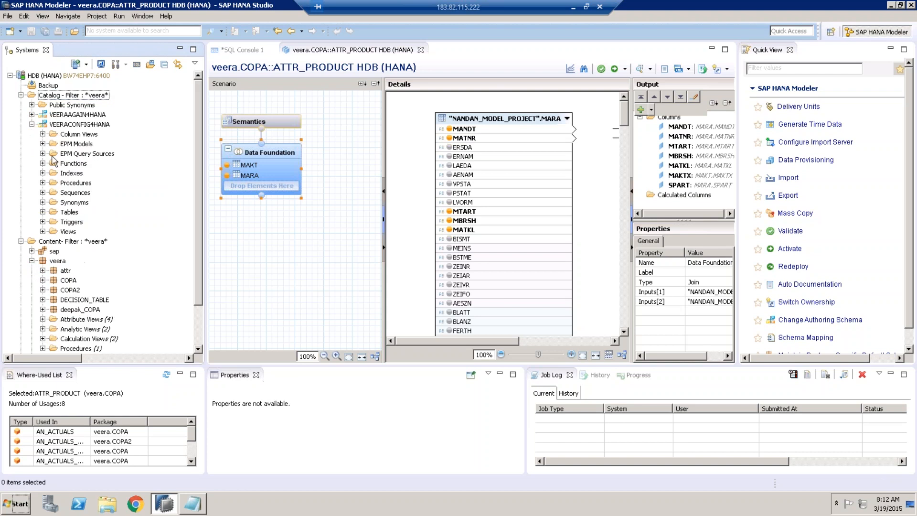
{"action": "left_click", "coordinate": [42, 212]}
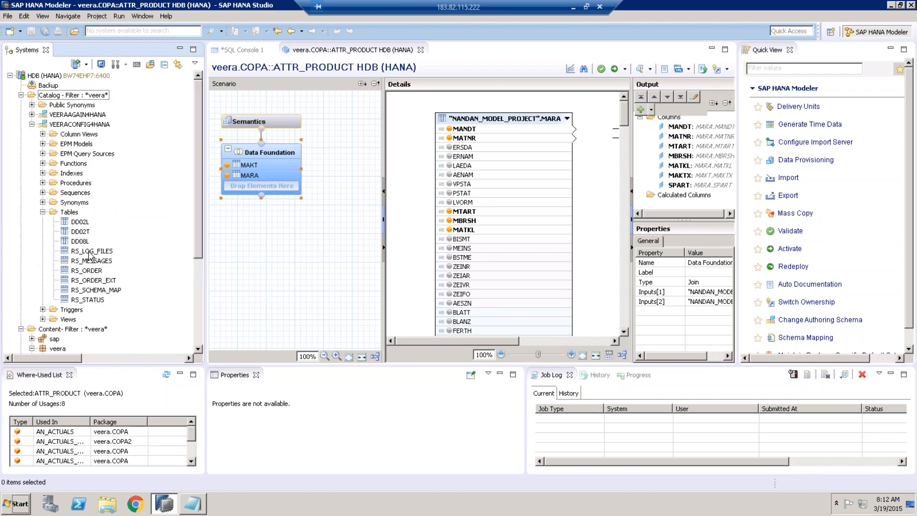
{"action": "left_click", "coordinate": [80, 223]}
{"action": "left_click_drag", "start_coordinate": [80, 224], "coordinate": [262, 180]}
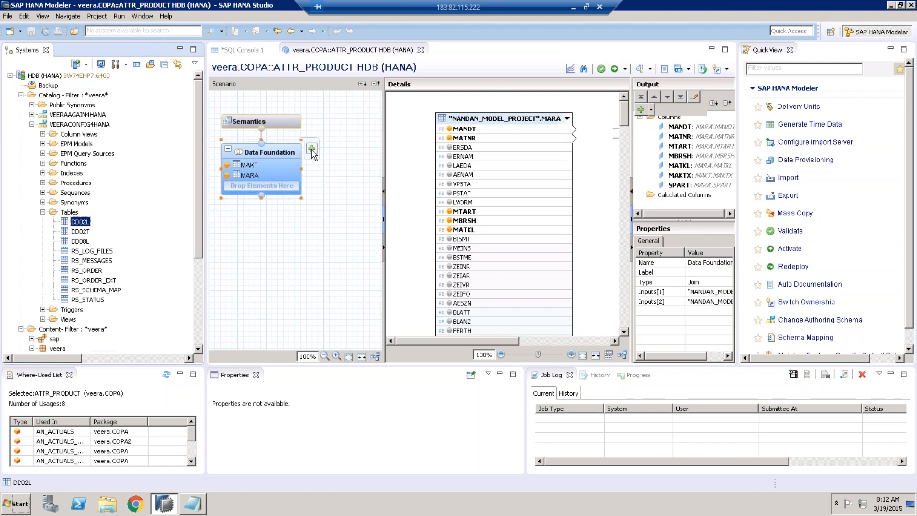
Step: Search for mara among the objects that can be added to the Data Foundation, examine which schemas hold the table, and cancel
{"action": "left_click", "coordinate": [311, 150]}
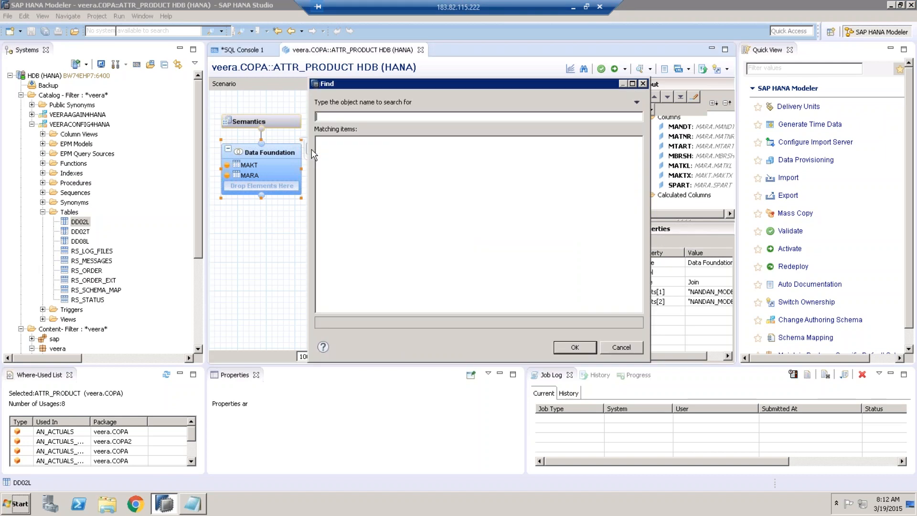
{"action": "type", "text": "ma"}
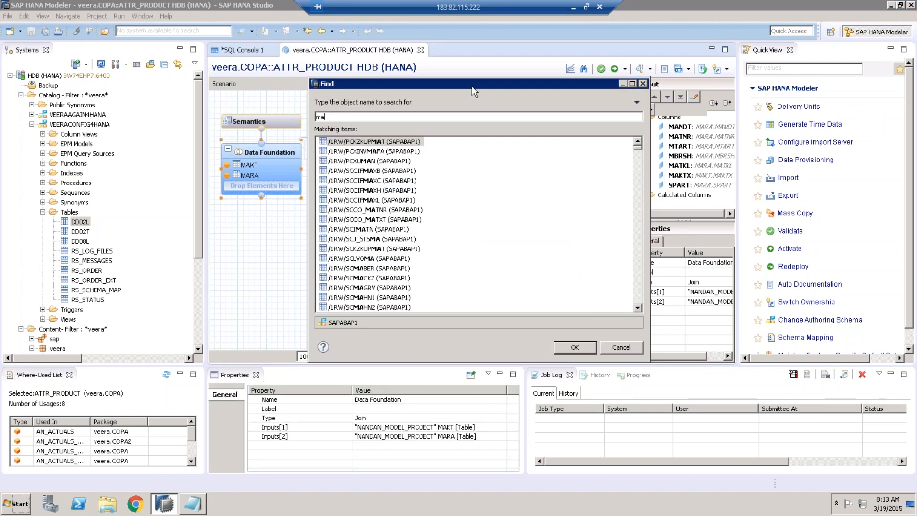
{"action": "type", "text": "ra"}
{"action": "left_click_drag", "start_coordinate": [640, 155], "coordinate": [640, 214]}
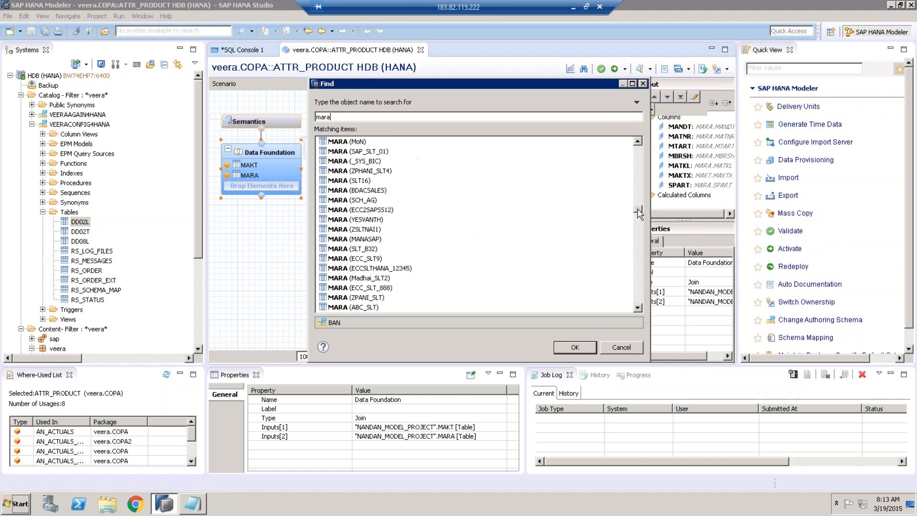
{"action": "left_click", "coordinate": [335, 190]}
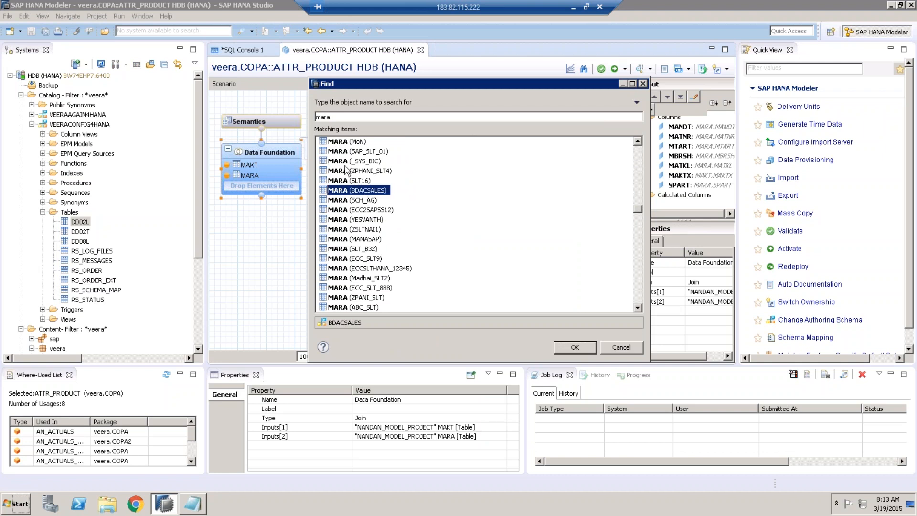
{"action": "left_click", "coordinate": [338, 230]}
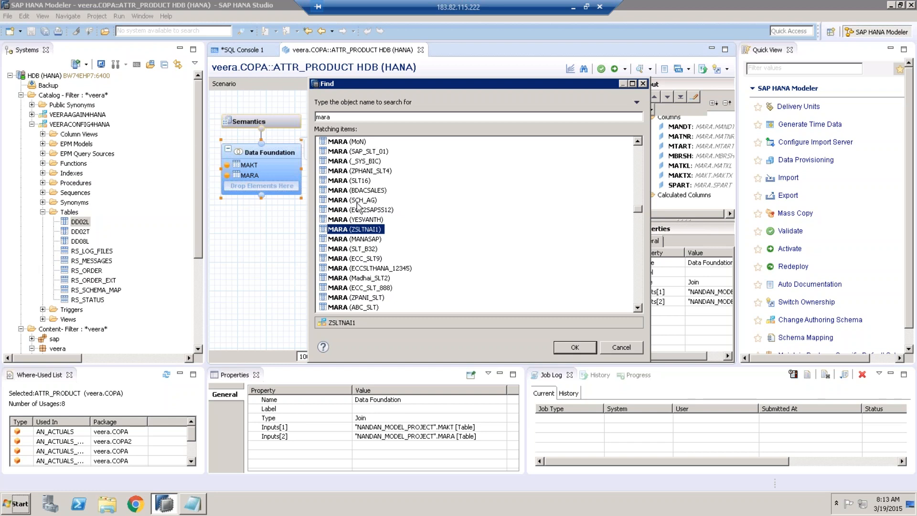
{"action": "left_click", "coordinate": [355, 210]}
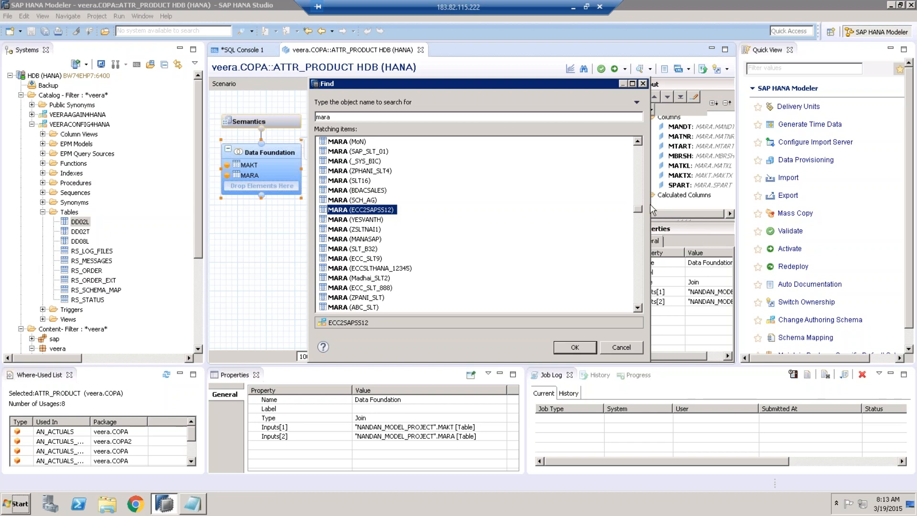
{"action": "left_click_drag", "start_coordinate": [641, 212], "coordinate": [639, 232]}
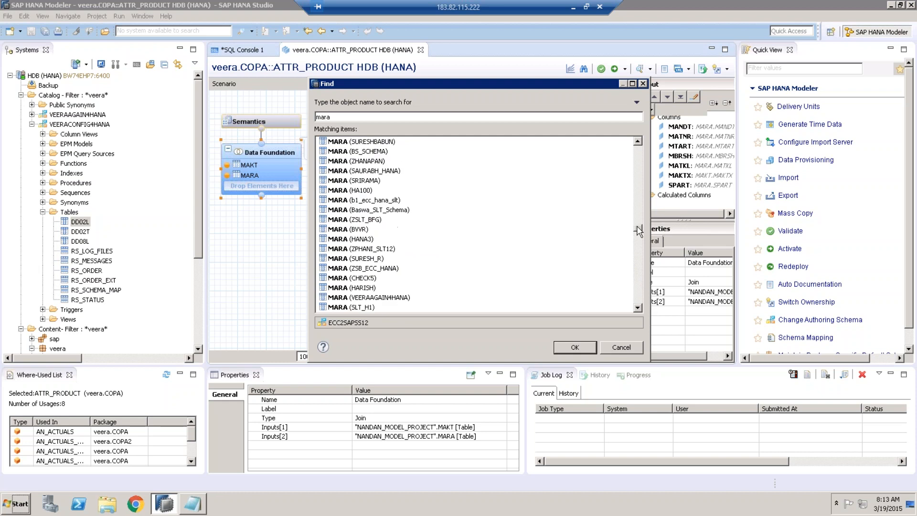
{"action": "left_click", "coordinate": [618, 348]}
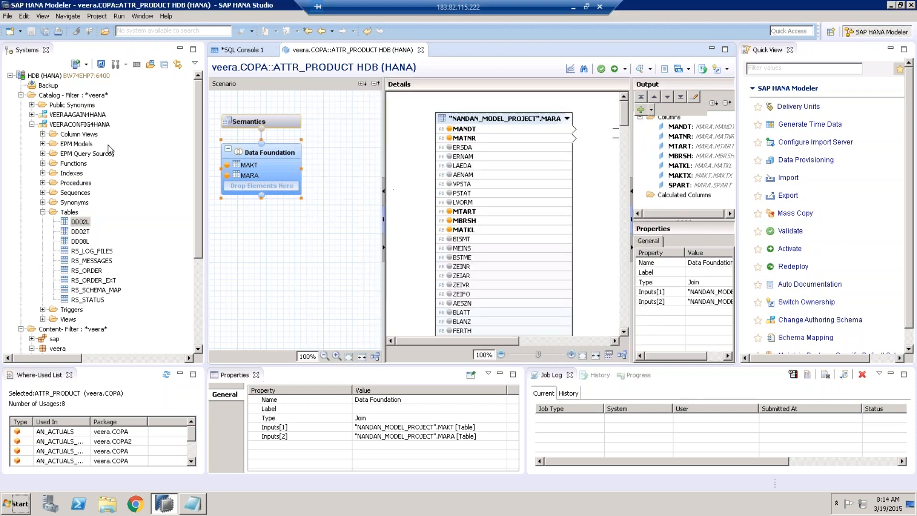
Step: Filter the Catalog schemas by the pattern hana02
{"action": "right_click", "coordinate": [68, 96]}
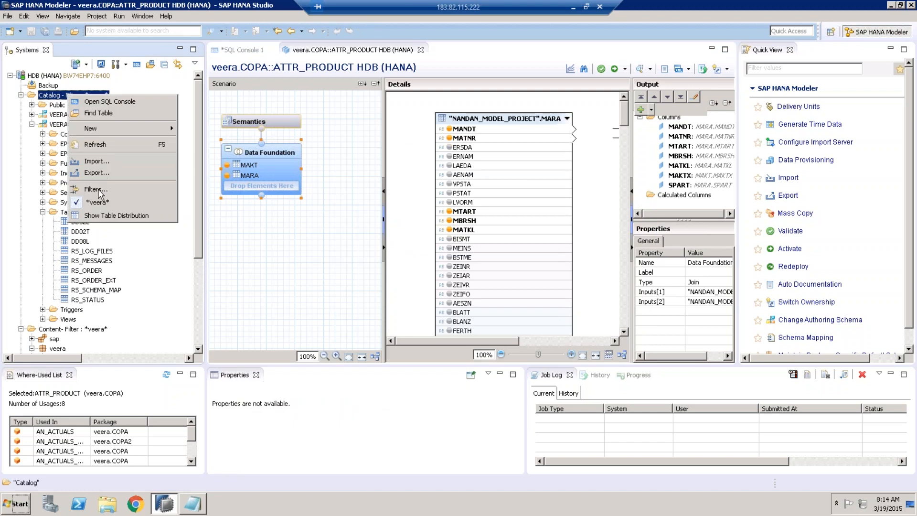
{"action": "left_click", "coordinate": [111, 190]}
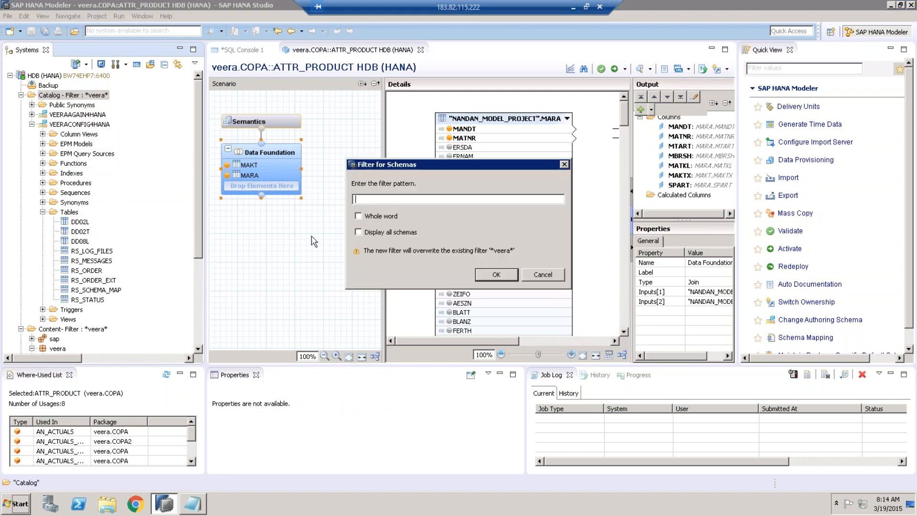
{"action": "type", "text": "hana02"}
{"action": "left_click", "coordinate": [496, 274]}
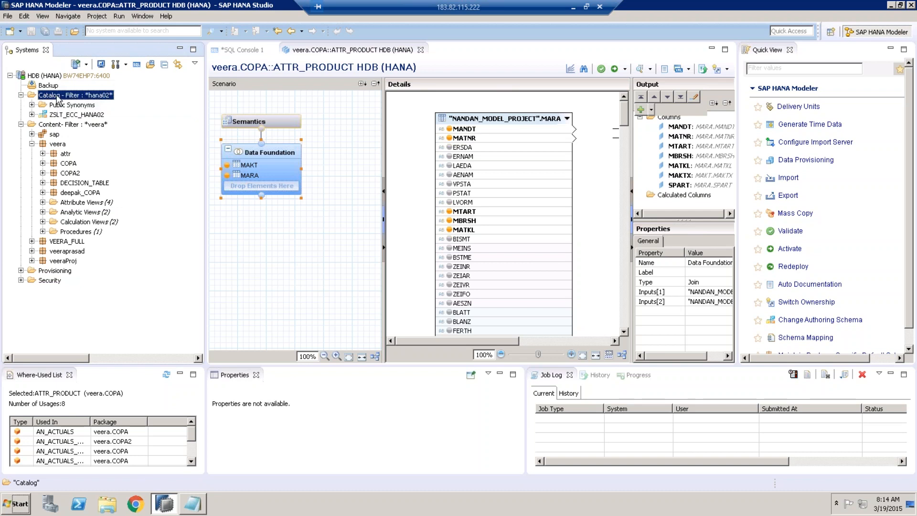
Step: Replace the Catalog schema filter with the pattern hana
{"action": "right_click", "coordinate": [73, 97]}
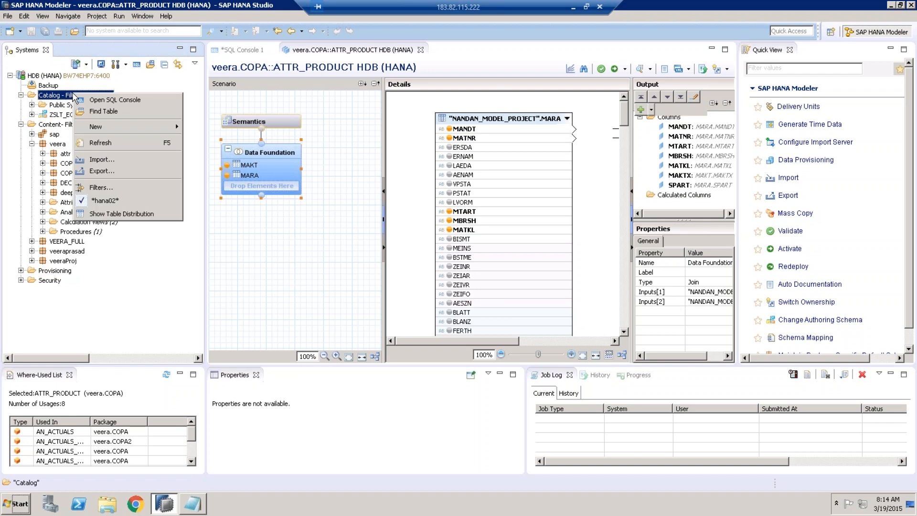
{"action": "left_click", "coordinate": [121, 187]}
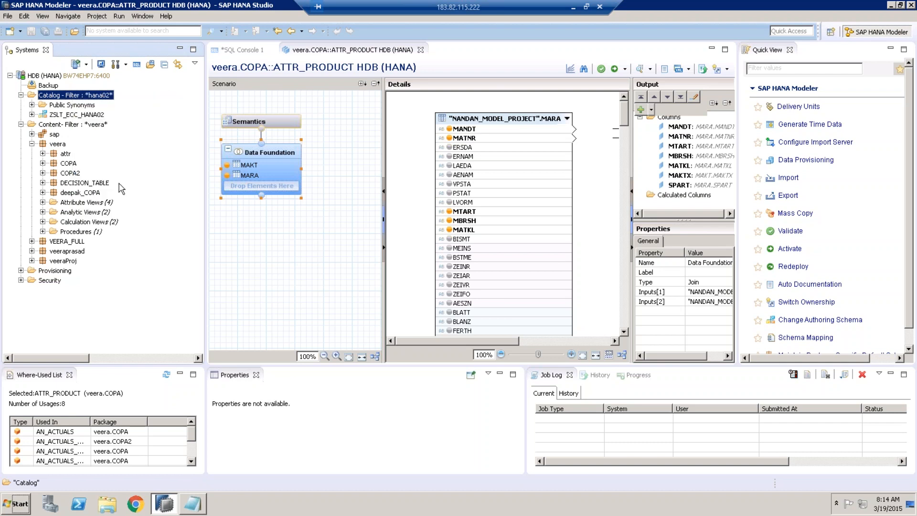
{"action": "type", "text": "hana"}
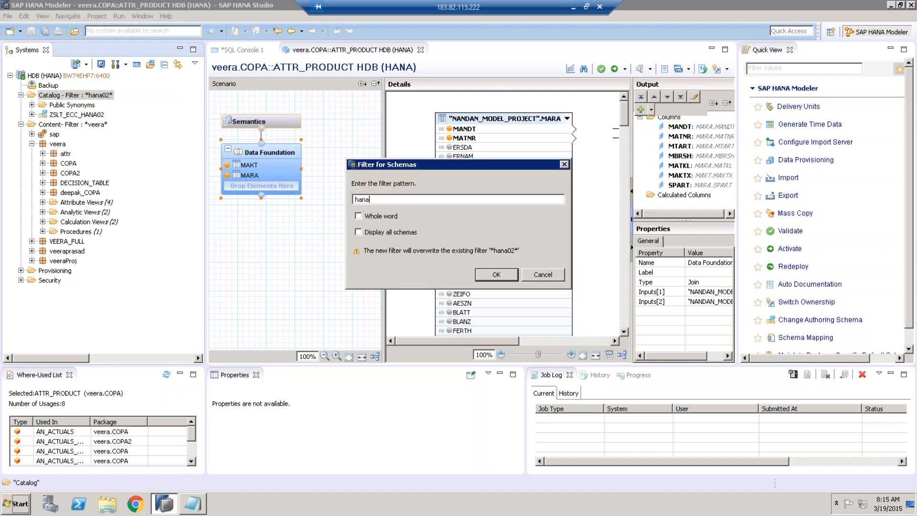
{"action": "left_click", "coordinate": [496, 275]}
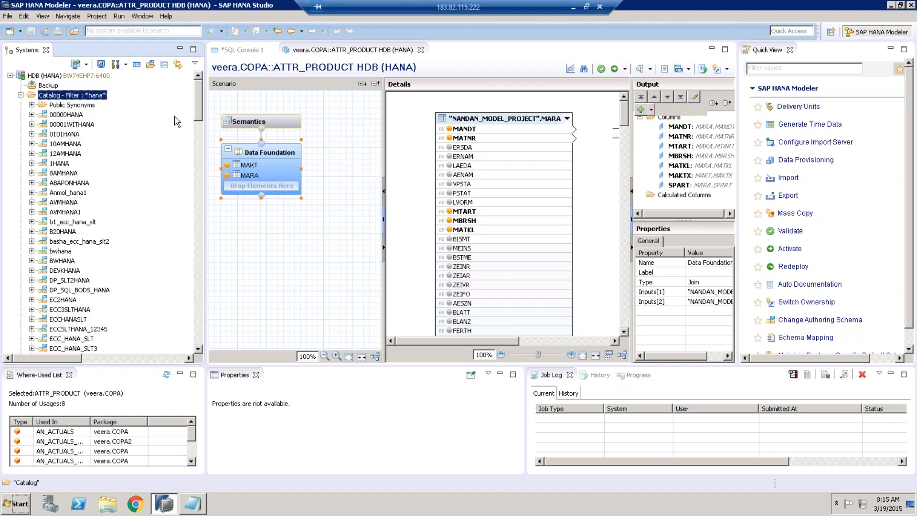
Step: Expand the Tables folder of the HANA schema and browse through its list of tables
{"action": "scroll", "coordinate": [200, 145], "scroll_direction": "down", "scroll_amount": 1}
{"action": "scroll", "coordinate": [200, 146], "scroll_direction": "down", "scroll_amount": 10}
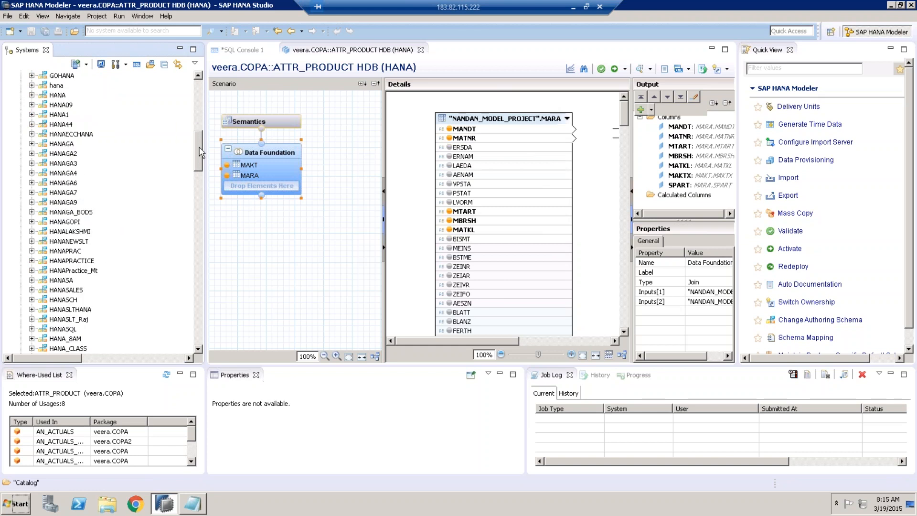
{"action": "left_click", "coordinate": [32, 95]}
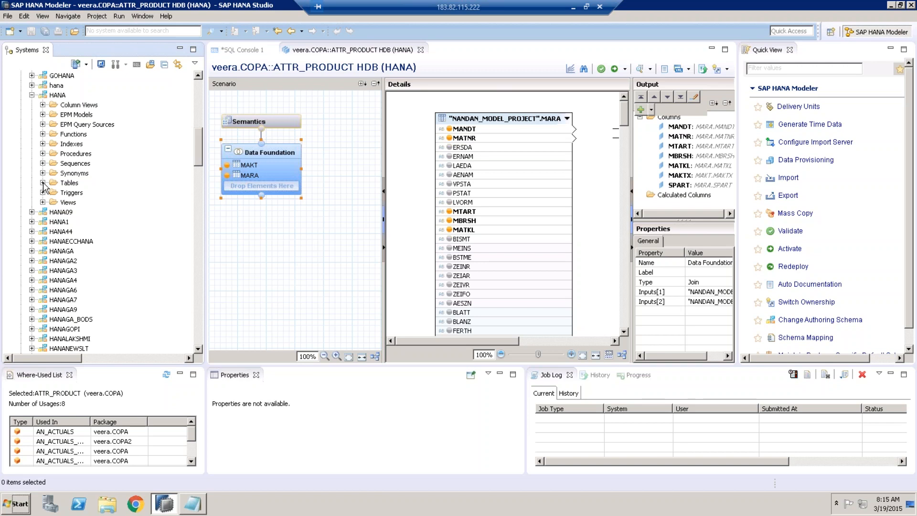
{"action": "left_click", "coordinate": [43, 182]}
{"action": "left_click", "coordinate": [82, 232]}
{"action": "key", "text": "Down"}
{"action": "key", "text": "Down"}
{"action": "key", "text": "Down"}
{"action": "key", "text": "Down"}
{"action": "key", "text": "Down"}
{"action": "key", "text": "Down"}
{"action": "key", "text": "Down"}
{"action": "key", "text": "Down"}
{"action": "key", "text": "Down"}
{"action": "key", "text": "Down"}
{"action": "key", "text": "Down"}
{"action": "key", "text": "Down"}
{"action": "key", "text": "Down"}
{"action": "key", "text": "Down"}
{"action": "key", "text": "Down"}
{"action": "key", "text": "Down"}
{"action": "key", "text": "Down"}
{"action": "key", "text": "Down"}
{"action": "key", "text": "Down"}
{"action": "key", "text": "Down"}
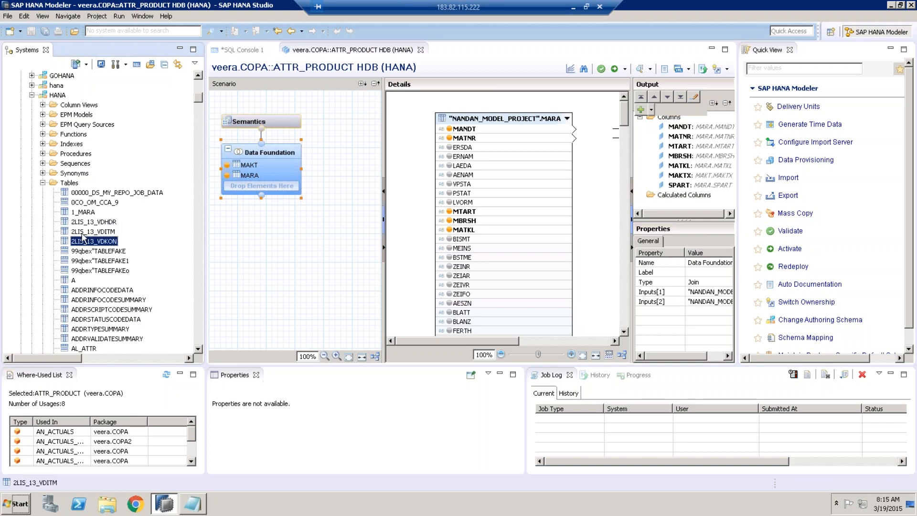
{"action": "key", "text": "Down"}
{"action": "key", "text": "Down"}
{"action": "key", "text": "Down"}
{"action": "key", "text": "Down"}
{"action": "key", "text": "Down"}
{"action": "key", "text": "Down"}
{"action": "key", "text": "Down"}
{"action": "key", "text": "Down"}
{"action": "key", "text": "Down"}
{"action": "key", "text": "Down"}
{"action": "key", "text": "Down"}
{"action": "key", "text": "Down"}
{"action": "key", "text": "Down"}
{"action": "key", "text": "Down"}
{"action": "key", "text": "Down"}
{"action": "key", "text": "Down"}
{"action": "key", "text": "Down"}
{"action": "key", "text": "Down"}
{"action": "key", "text": "Down"}
{"action": "key", "text": "Down"}
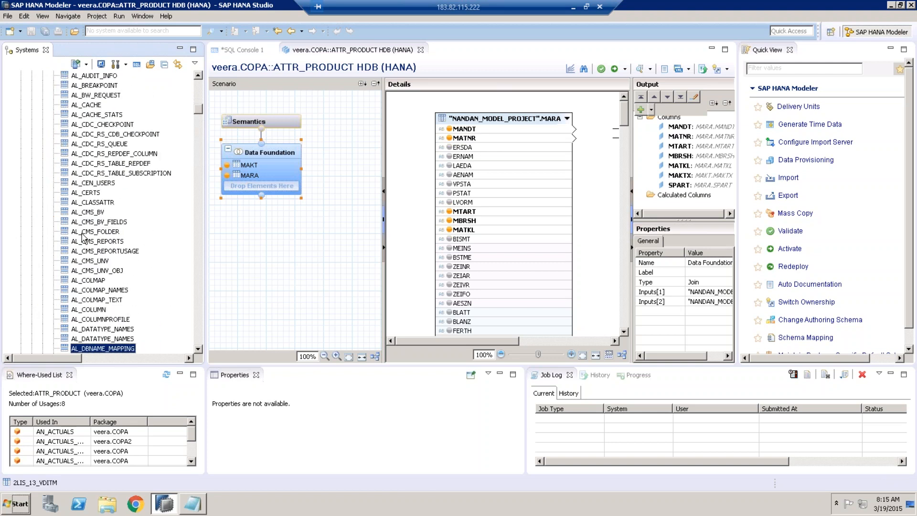
{"action": "key", "text": "Down"}
{"action": "key", "text": "Down"}
{"action": "key", "text": "Down"}
{"action": "key", "text": "Down"}
{"action": "key", "text": "Down"}
{"action": "key", "text": "Down"}
{"action": "key", "text": "Down"}
{"action": "key", "text": "Down"}
{"action": "key", "text": "Down"}
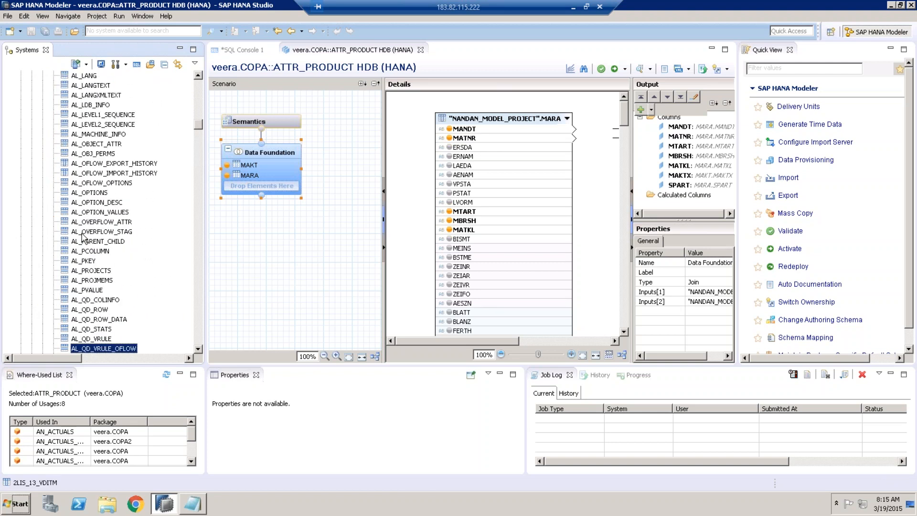
{"action": "key", "text": "Down"}
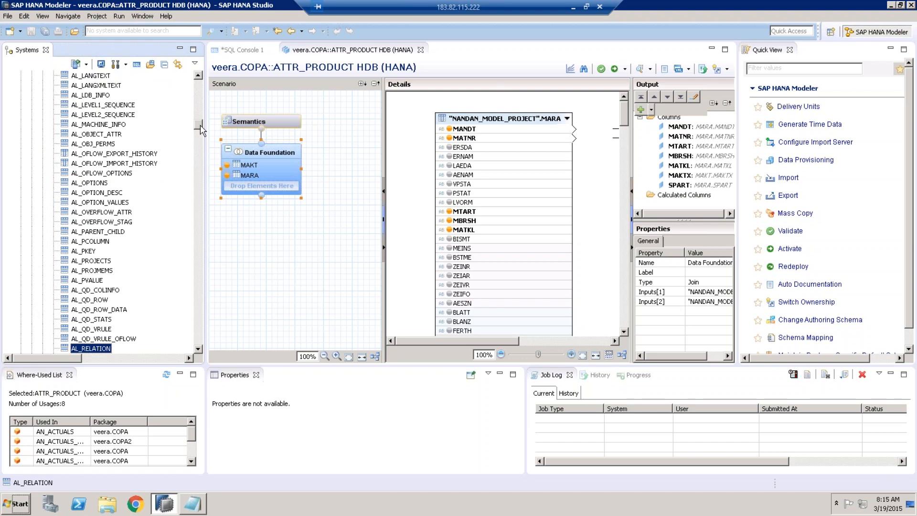
Step: Open the definition of the EMPLOYEE_DATA table in the HANA schema and widen the Dimension column to read its header
{"action": "left_click_drag", "start_coordinate": [200, 125], "coordinate": [201, 169]}
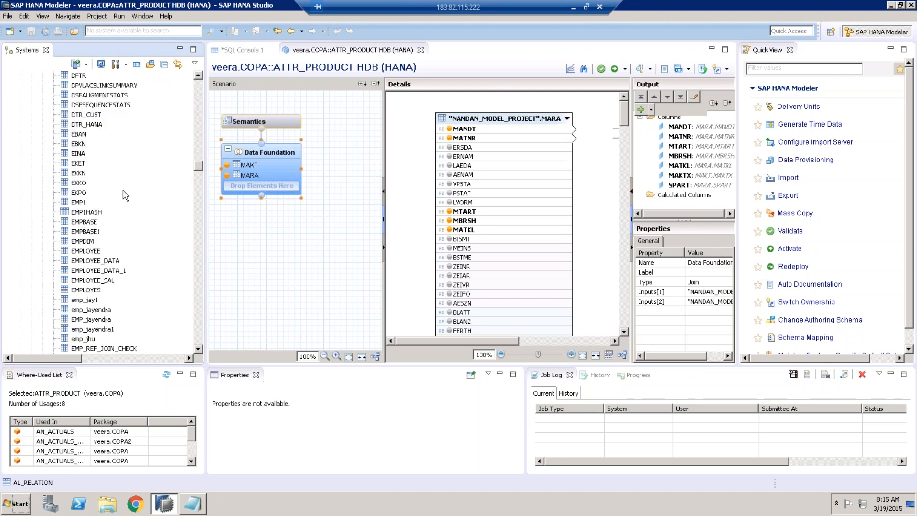
{"action": "left_click", "coordinate": [95, 215]}
{"action": "left_click", "coordinate": [99, 262]}
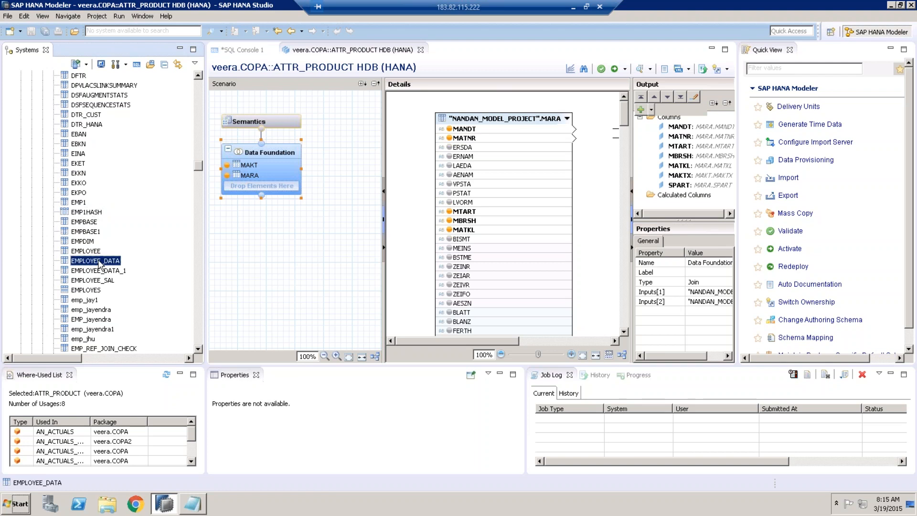
{"action": "right_click", "coordinate": [100, 264]}
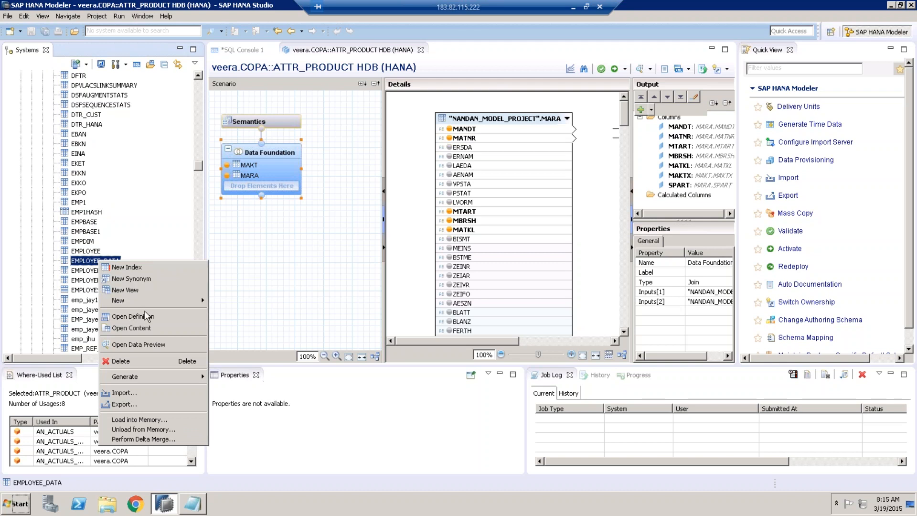
{"action": "left_click", "coordinate": [165, 319]}
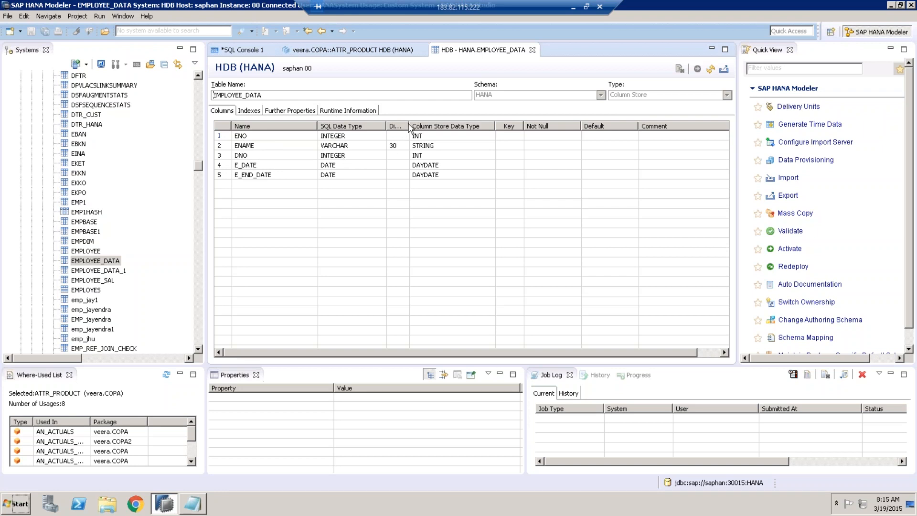
{"action": "mouse_move", "coordinate": [411, 123]}
{"action": "left_mouse_down"}
{"action": "mouse_move", "coordinate": [426, 123]}
{"action": "mouse_move", "coordinate": [412, 138]}
{"action": "left_mouse_up"}
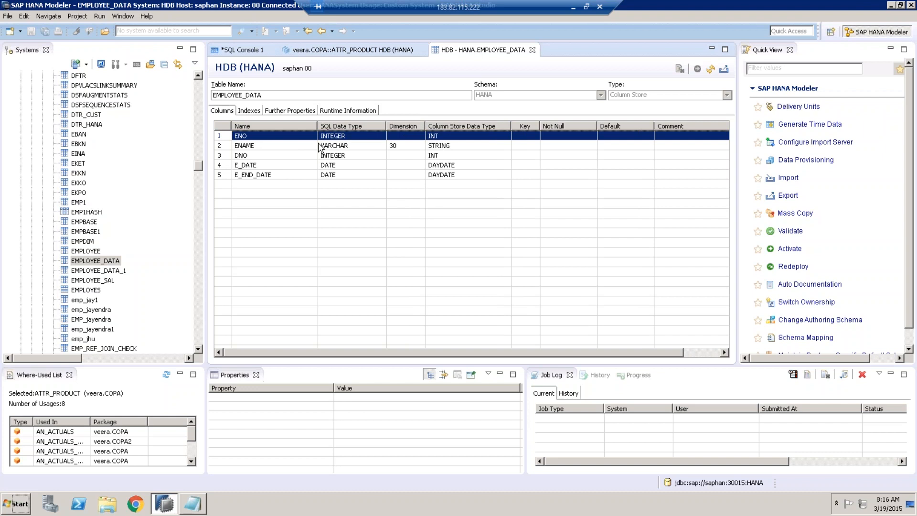
Step: Open the data preview of the EMPLOYEE_DATA table
{"action": "left_click", "coordinate": [100, 261]}
{"action": "right_click", "coordinate": [101, 262]}
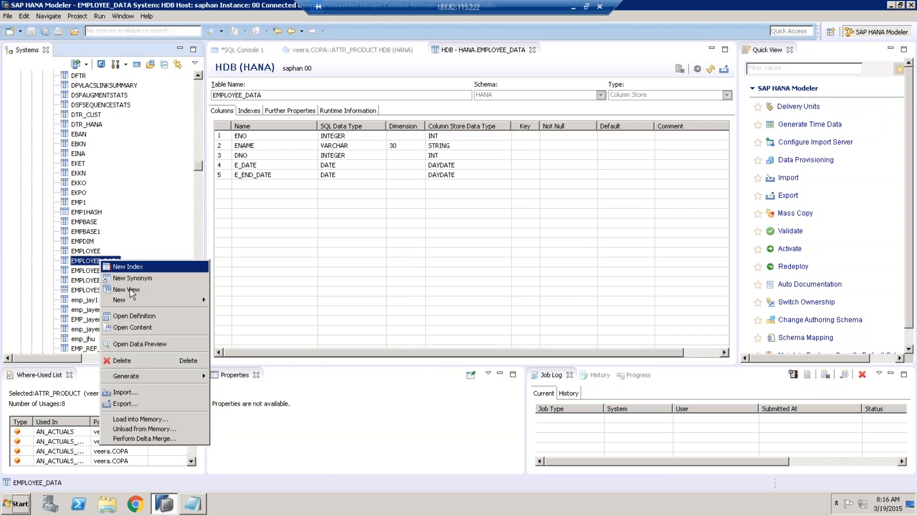
{"action": "left_click", "coordinate": [151, 342]}
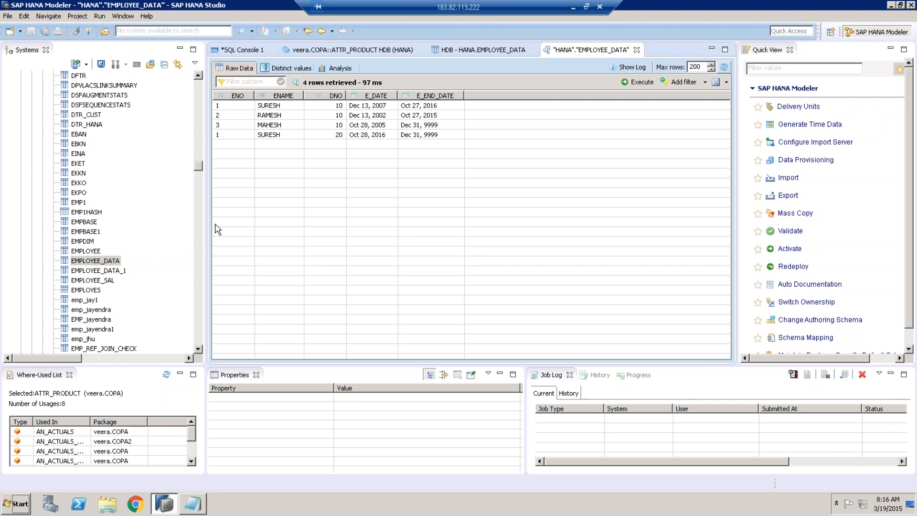
Step: Examine the generated SQL in the data preview's log, highlighting the schema and table name in its FROM clause, and close the log
{"action": "left_click", "coordinate": [636, 68]}
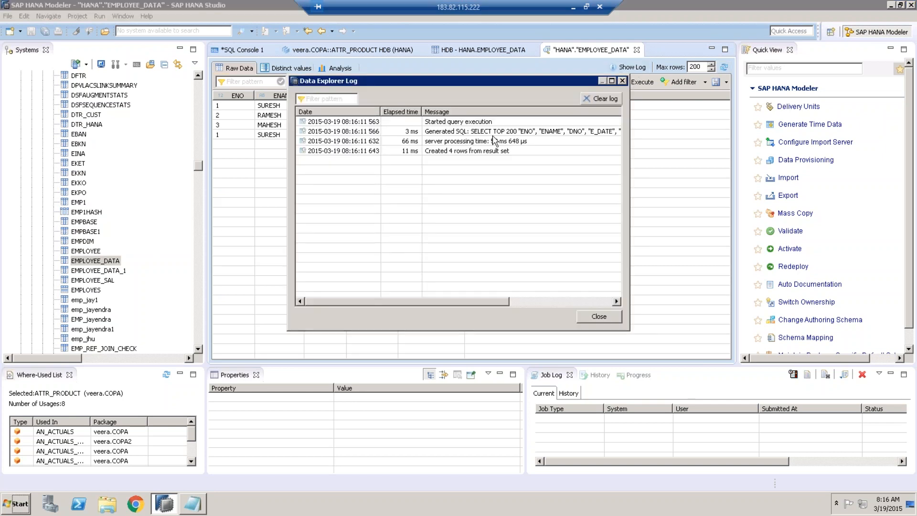
{"action": "left_click", "coordinate": [448, 134]}
{"action": "double_click", "coordinate": [448, 136]}
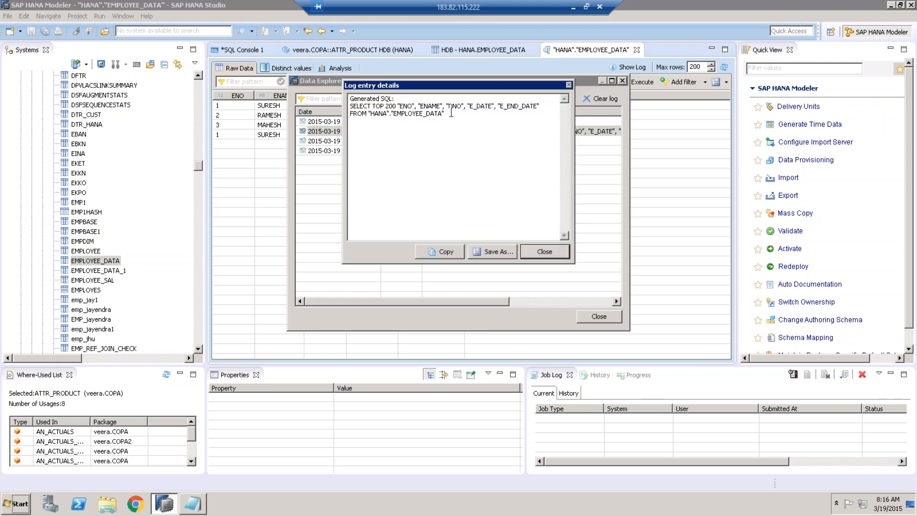
{"action": "left_click_drag", "start_coordinate": [452, 114], "coordinate": [350, 106]}
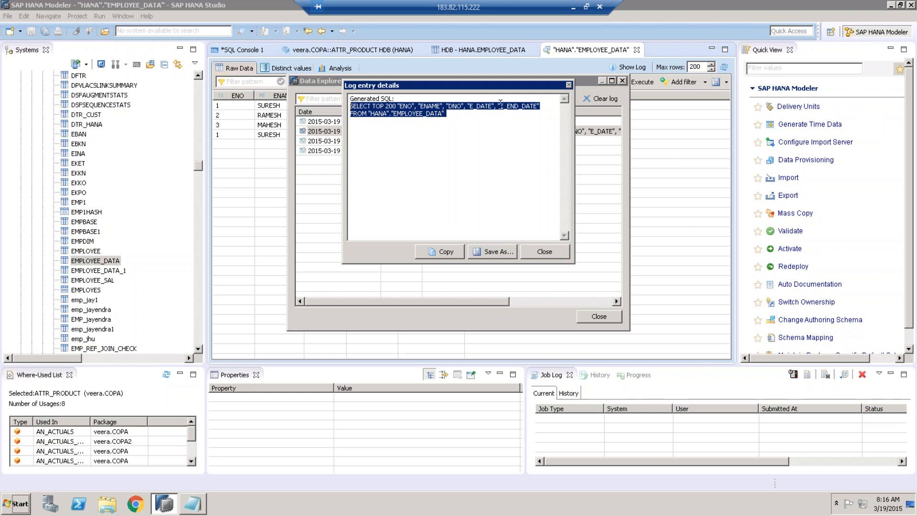
{"action": "left_click", "coordinate": [368, 116]}
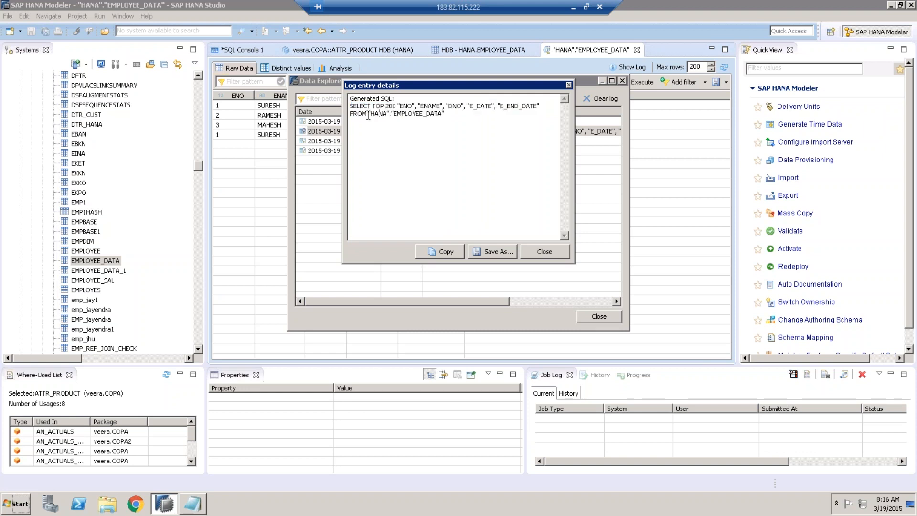
{"action": "left_click_drag", "start_coordinate": [367, 116], "coordinate": [398, 116]}
{"action": "key", "text": "shift+Right"}
{"action": "left_click_drag", "start_coordinate": [446, 113], "coordinate": [446, 116]}
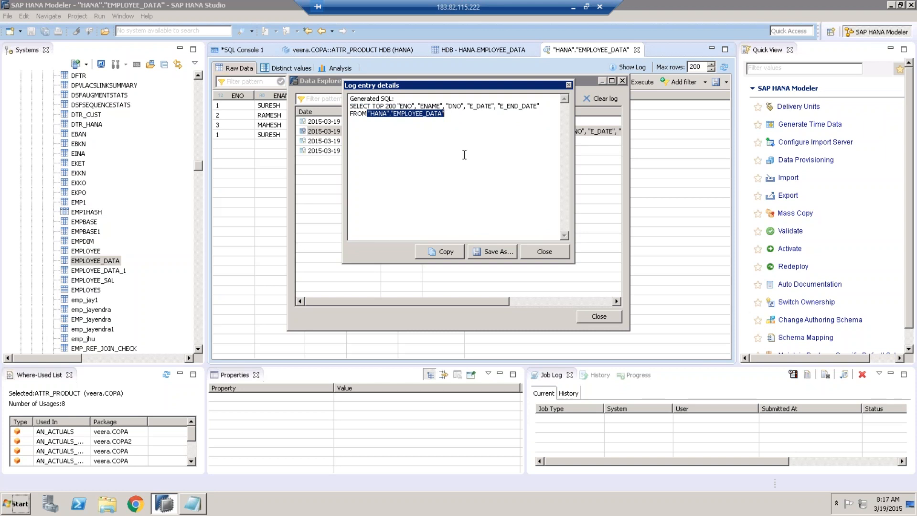
{"action": "left_click", "coordinate": [557, 253]}
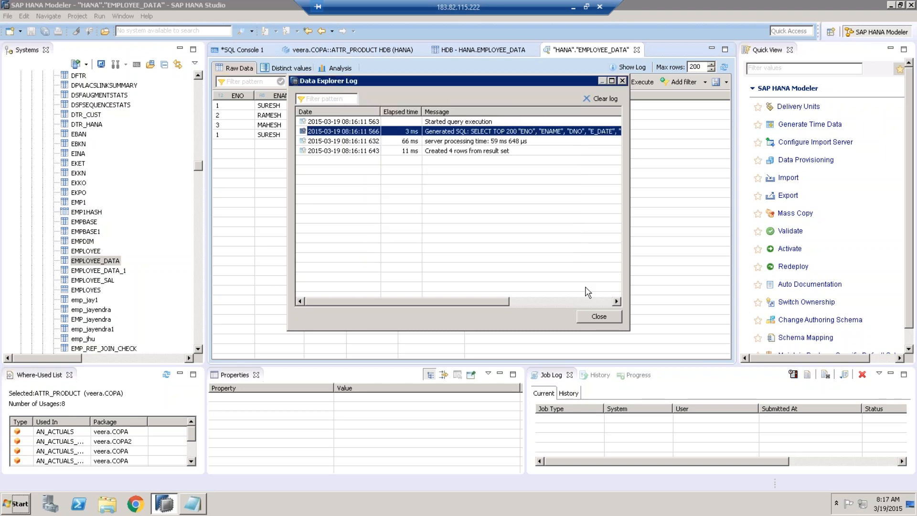
{"action": "left_click", "coordinate": [598, 316]}
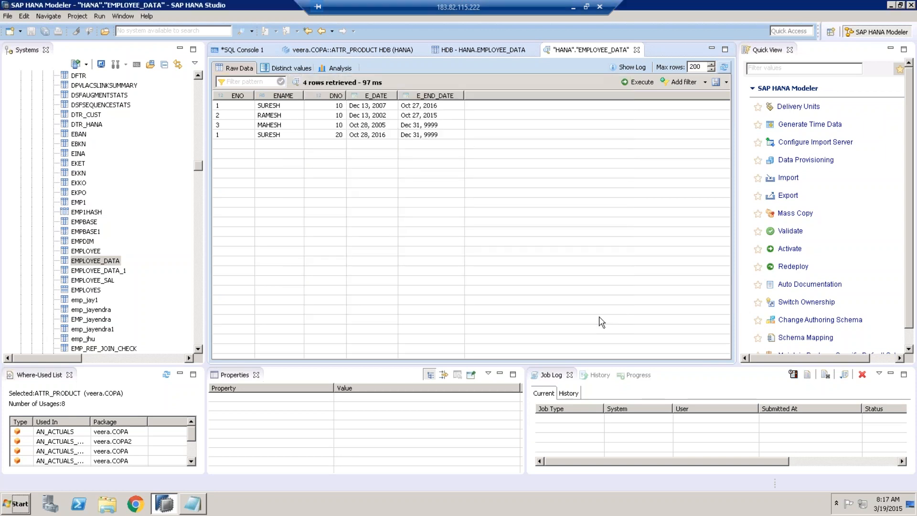
Step: Look through the Distinct values and Analysis views of the EMPLOYEE_DATA preview, check the Distinct values log, and return to the raw data
{"action": "right_click", "coordinate": [84, 261]}
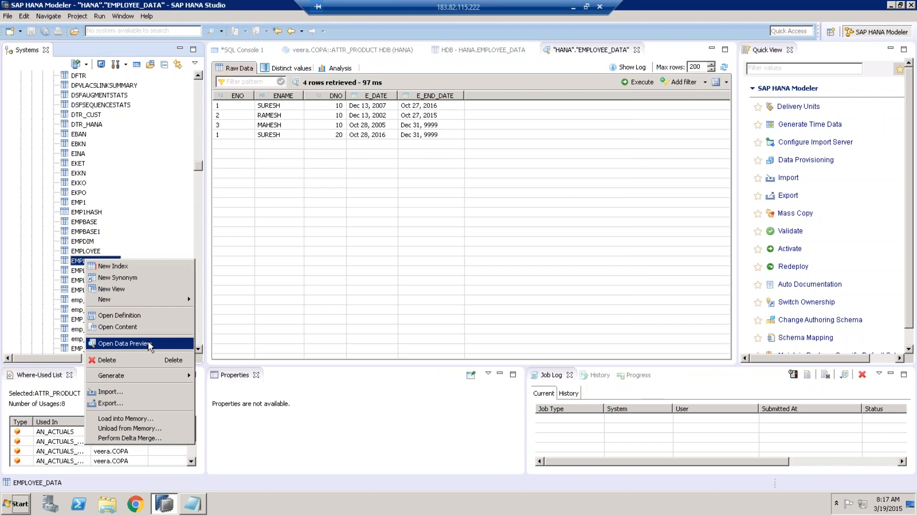
{"action": "left_click", "coordinate": [594, 60]}
{"action": "left_click", "coordinate": [583, 61]}
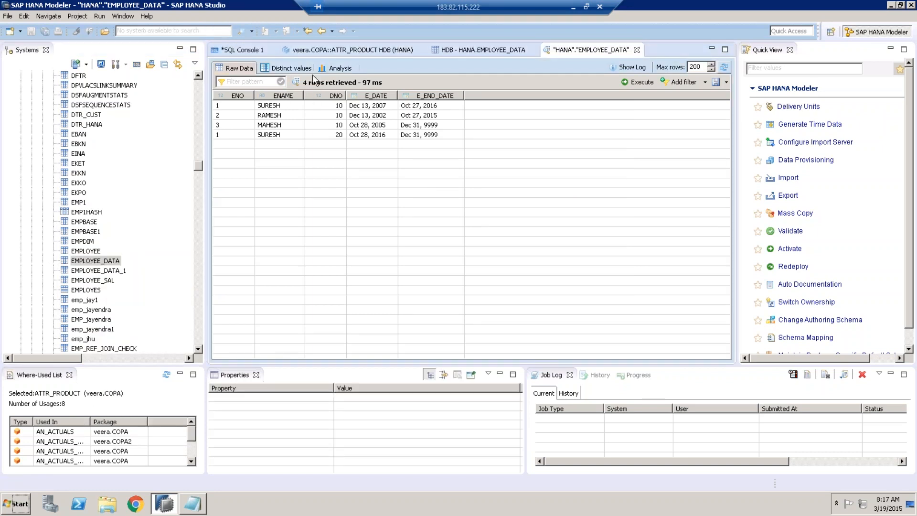
{"action": "left_click", "coordinate": [292, 68]}
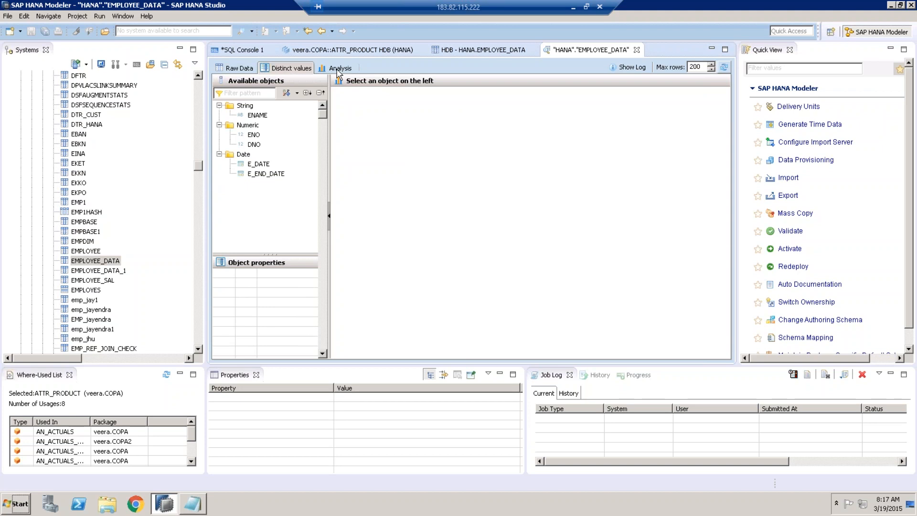
{"action": "left_click", "coordinate": [338, 69]}
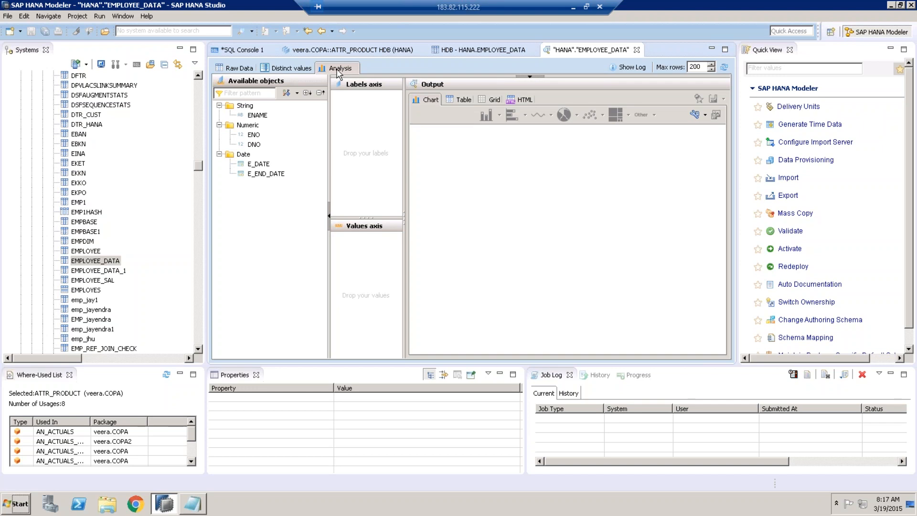
{"action": "left_click", "coordinate": [300, 69]}
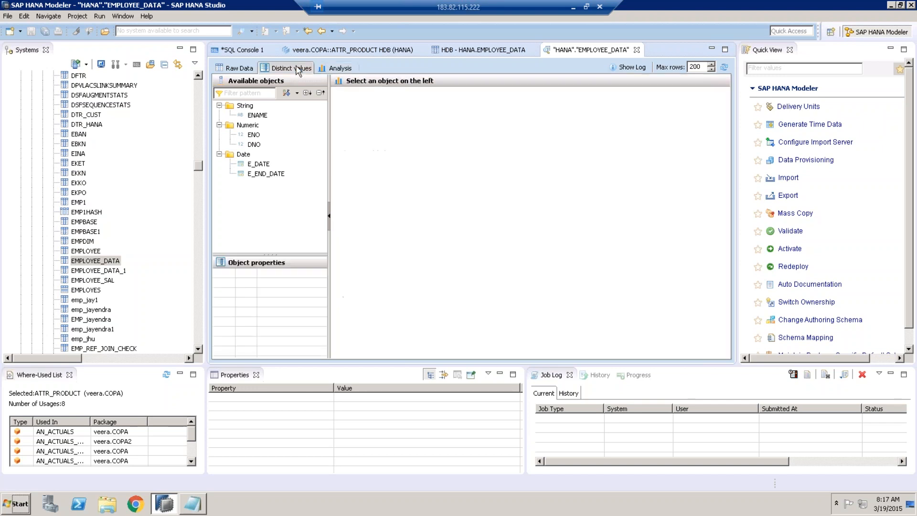
{"action": "left_click", "coordinate": [633, 71]}
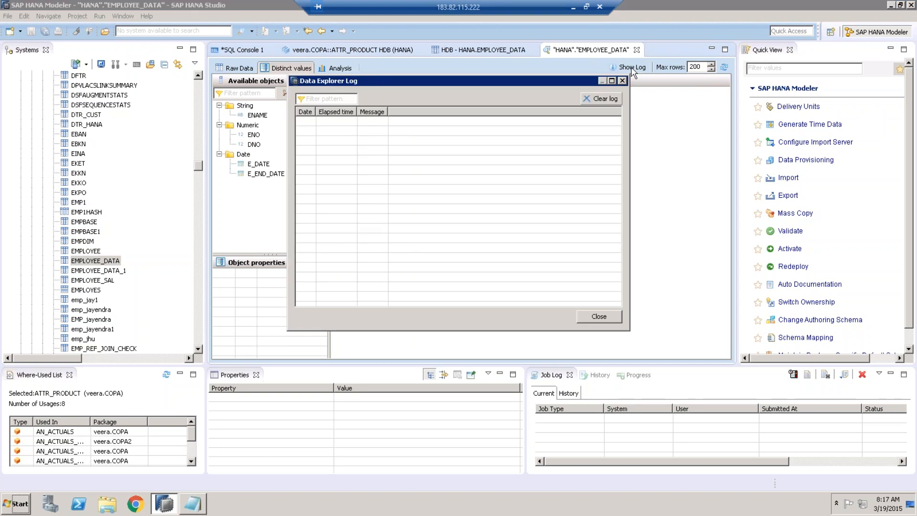
{"action": "left_click", "coordinate": [623, 81]}
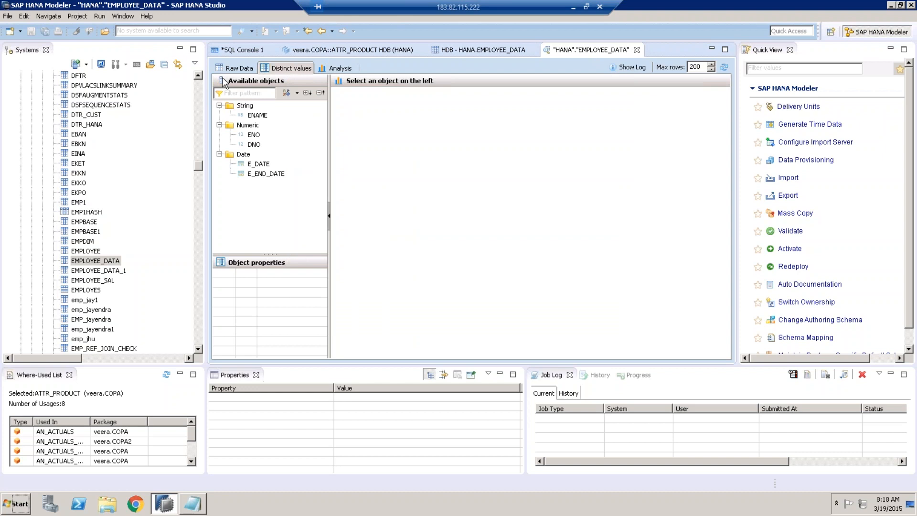
{"action": "left_click", "coordinate": [239, 69]}
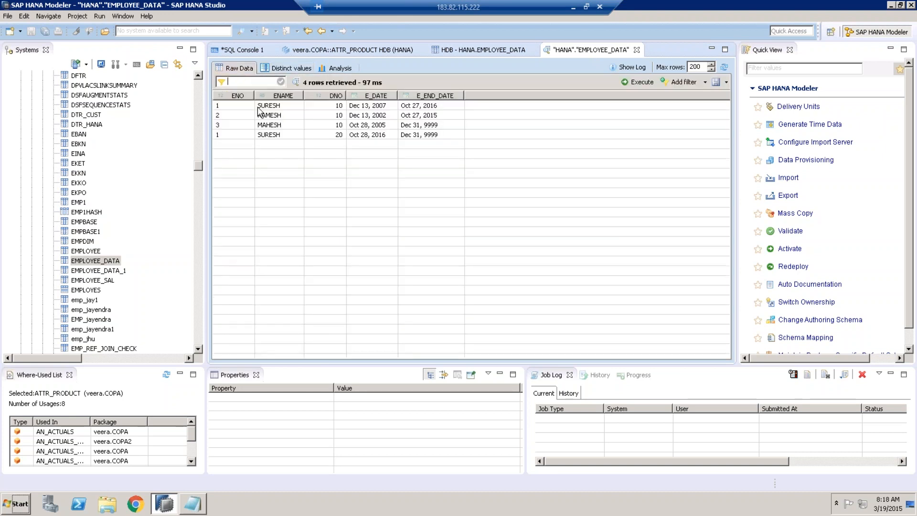
Step: Inspect the generated SQL entry in the raw data's log, highlight the complete SELECT statement, and close the log
{"action": "left_click", "coordinate": [632, 68]}
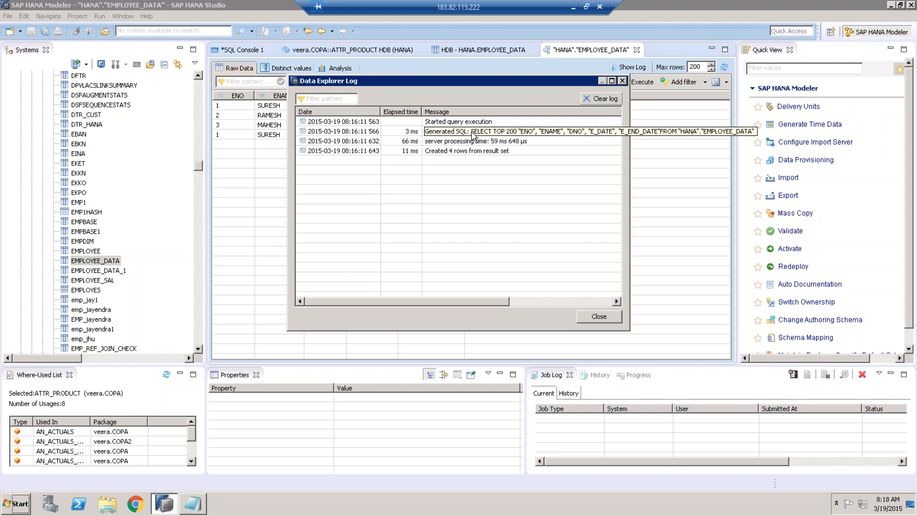
{"action": "double_click", "coordinate": [473, 135]}
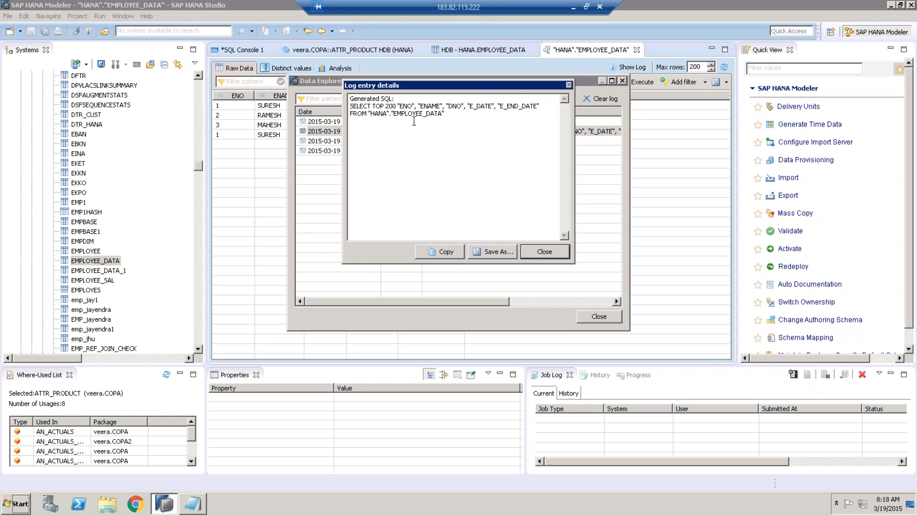
{"action": "left_click", "coordinate": [545, 252]}
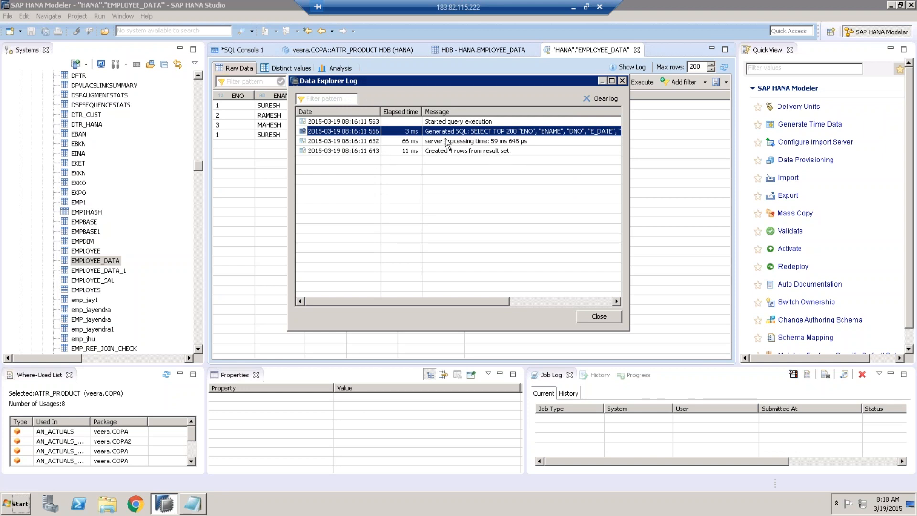
{"action": "double_click", "coordinate": [491, 135]}
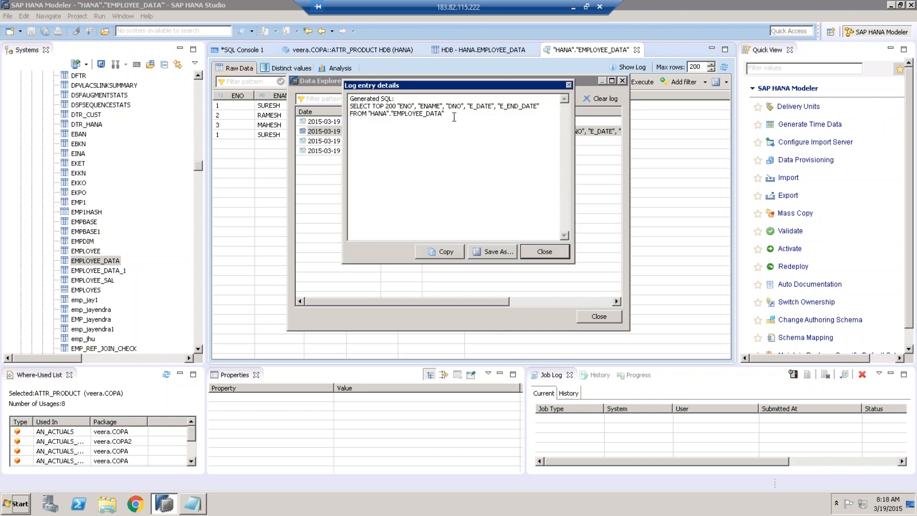
{"action": "left_click_drag", "start_coordinate": [454, 116], "coordinate": [357, 108]}
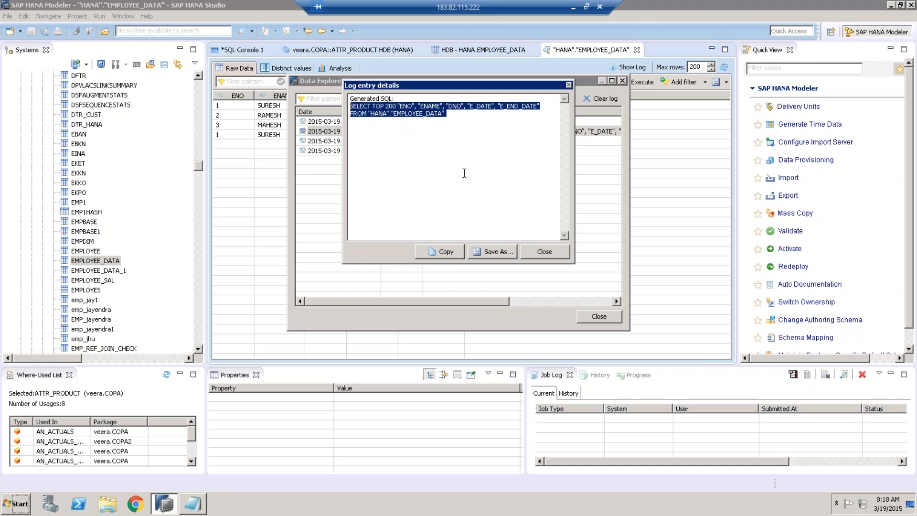
{"action": "left_click", "coordinate": [544, 252]}
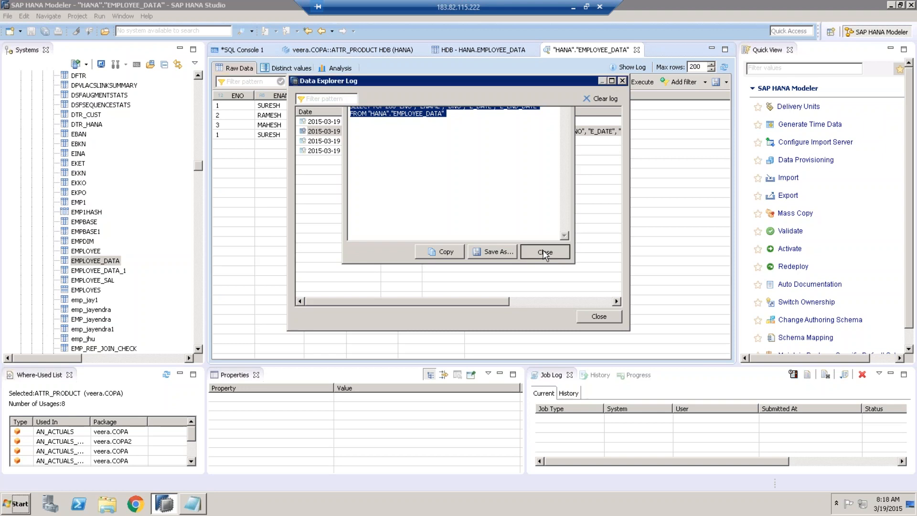
{"action": "left_click", "coordinate": [600, 316]}
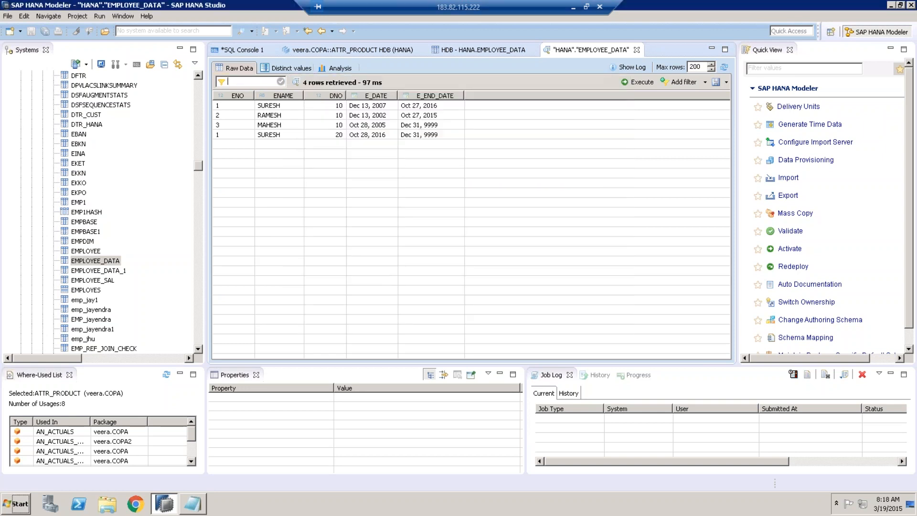
Step: Switch to the Paint diagram and draw a rectangle about 88 × 69 px beside the block arrow, labelled "hana server" on two lines
{"action": "left_click", "coordinate": [572, 10]}
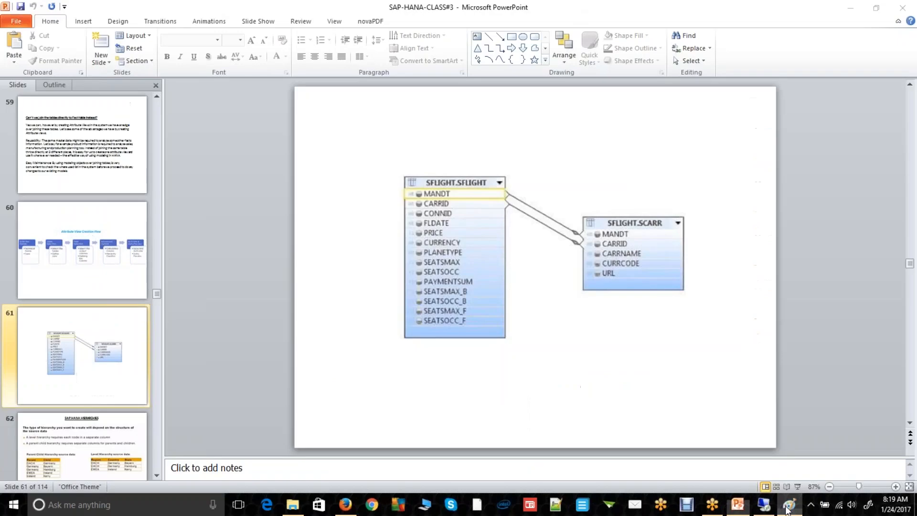
{"action": "left_click", "coordinate": [788, 506]}
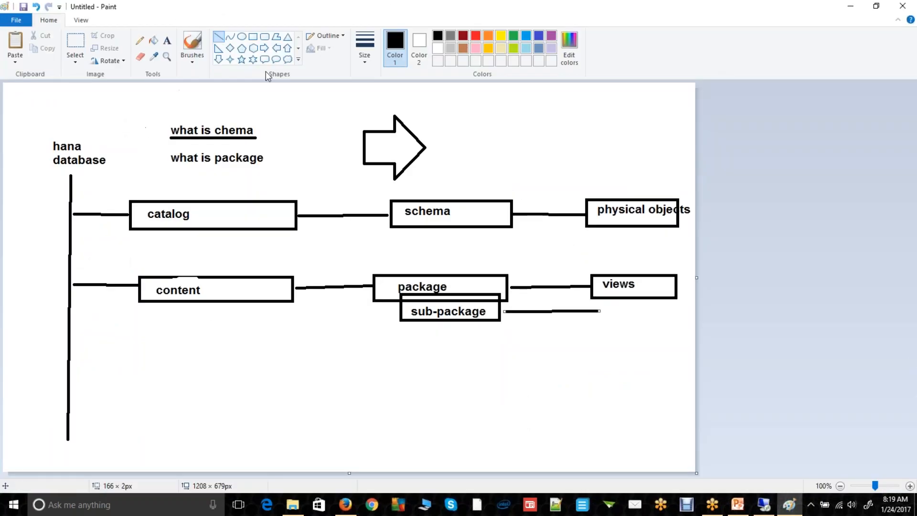
{"action": "left_click", "coordinate": [253, 36]}
{"action": "left_click_drag", "start_coordinate": [484, 99], "coordinate": [534, 138]}
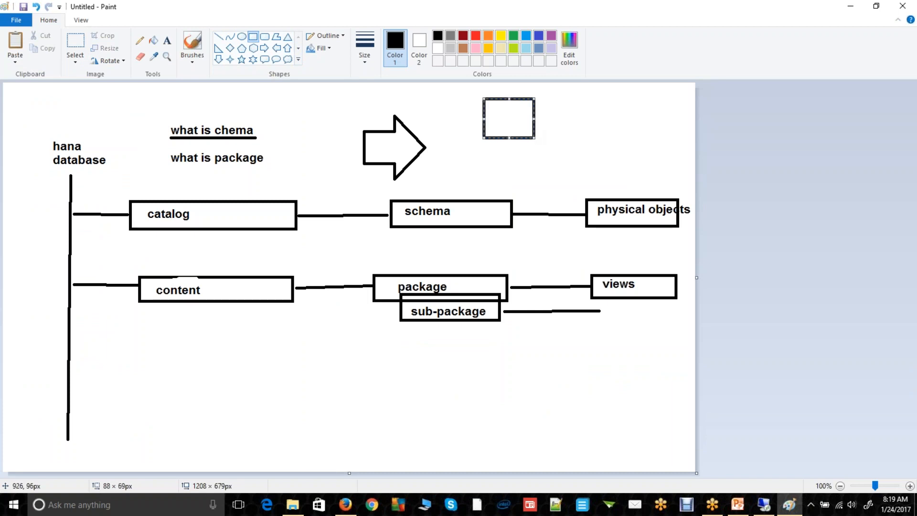
{"action": "left_click", "coordinate": [167, 40]}
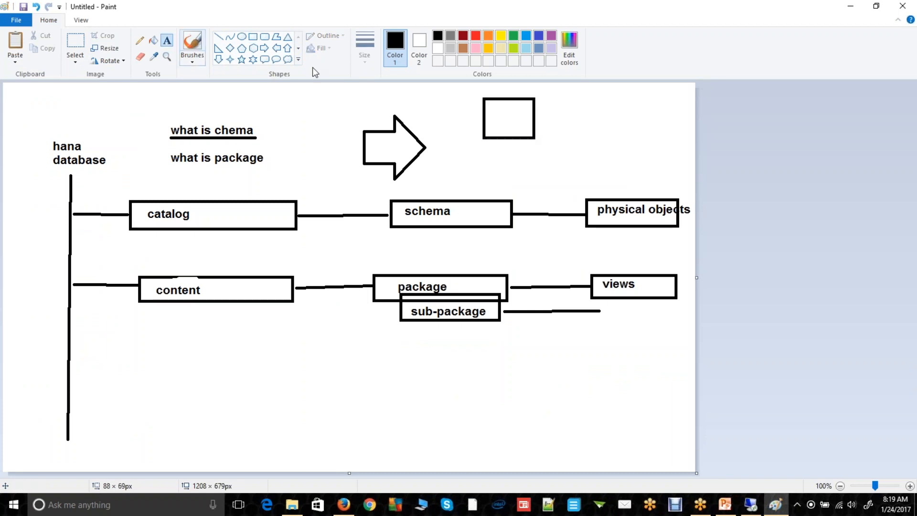
{"action": "left_click", "coordinate": [490, 111]}
{"action": "type", "text": "hana"}
{"action": "key", "text": "Return"}
{"action": "type", "text": "server"}
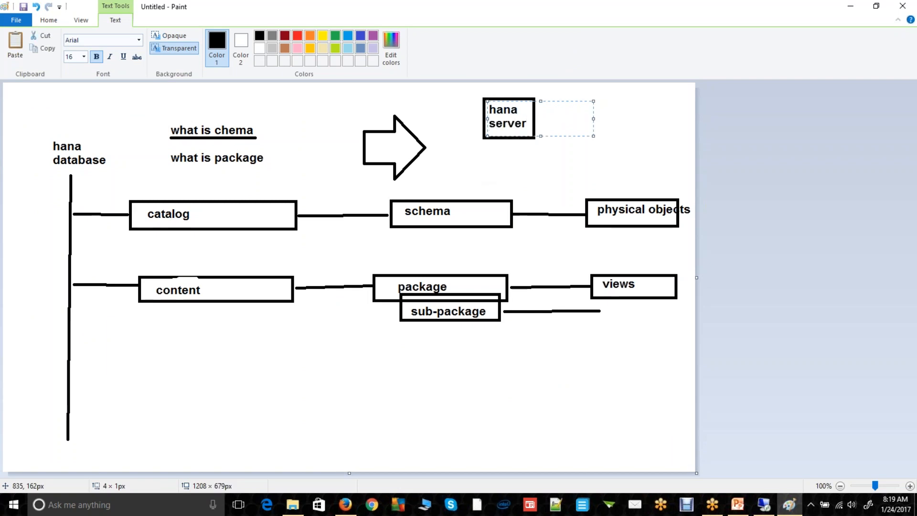
{"action": "left_click", "coordinate": [519, 166]}
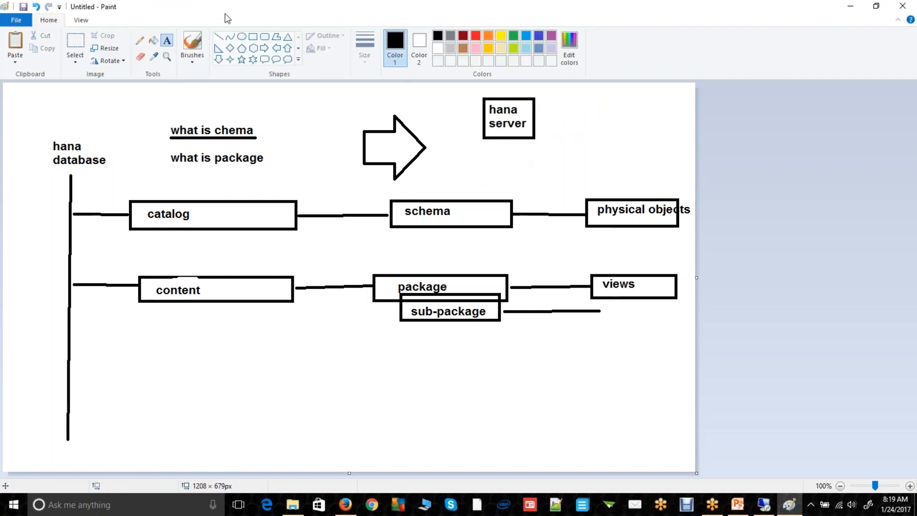
Step: Draw a rectangle about 109 × 59 px to the right of the hana server box and label it "hana studio" on two lines
{"action": "left_click", "coordinate": [253, 36]}
{"action": "left_click_drag", "start_coordinate": [590, 100], "coordinate": [654, 134]}
{"action": "left_click", "coordinate": [166, 40]}
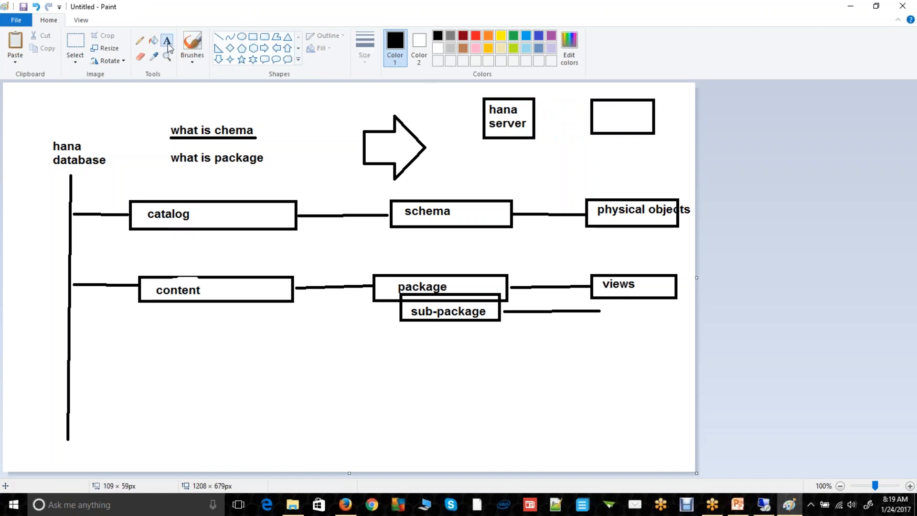
{"action": "left_click", "coordinate": [597, 112]}
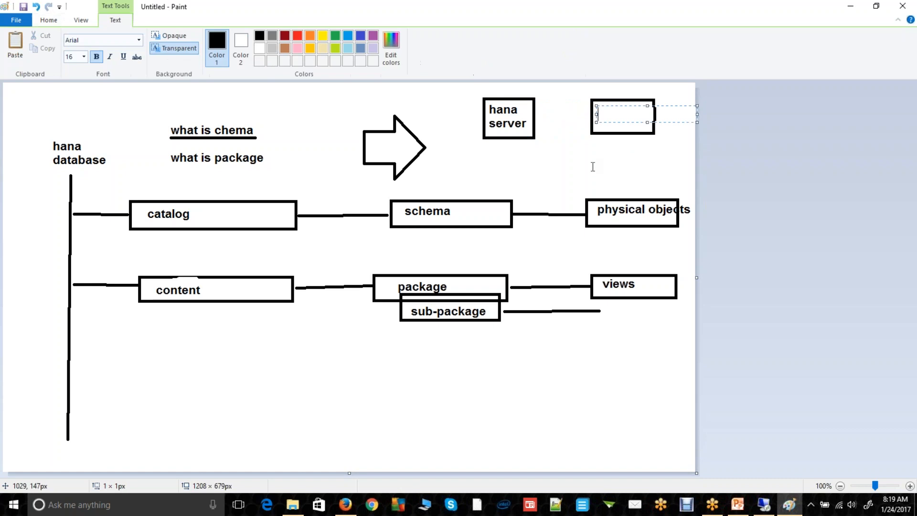
{"action": "type", "text": "hana"}
{"action": "key", "text": "Return"}
{"action": "type", "text": "studio"}
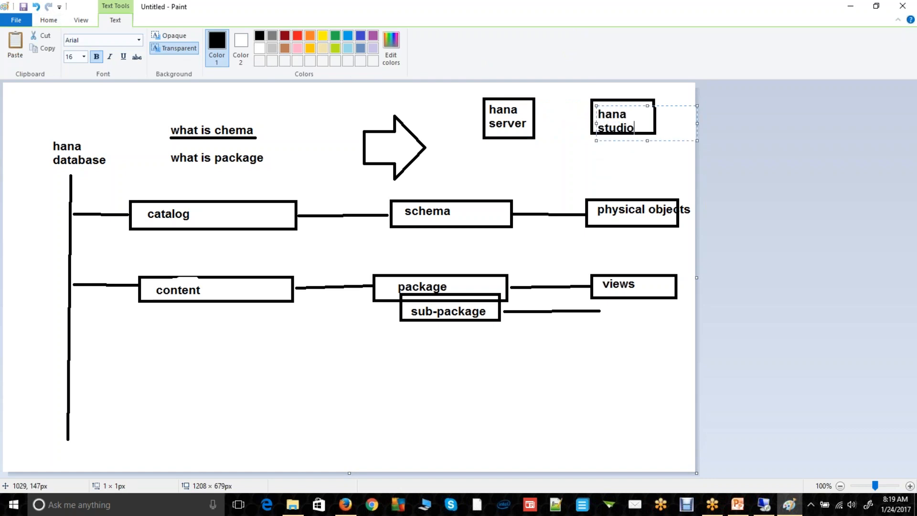
{"action": "left_click", "coordinate": [544, 158]}
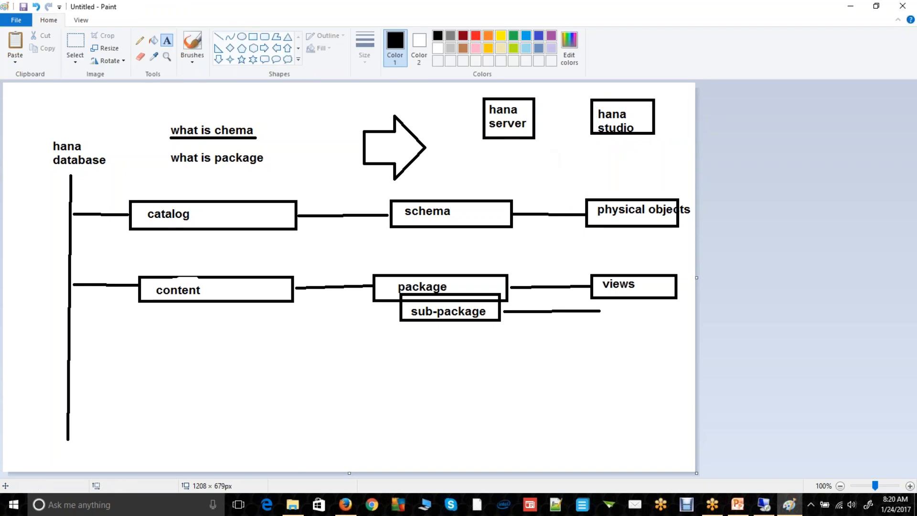
Step: Switch back to SAP HANA Studio and close the data preview and the definition of the EMPLOYEE_DATA table
{"action": "left_click", "coordinate": [765, 505]}
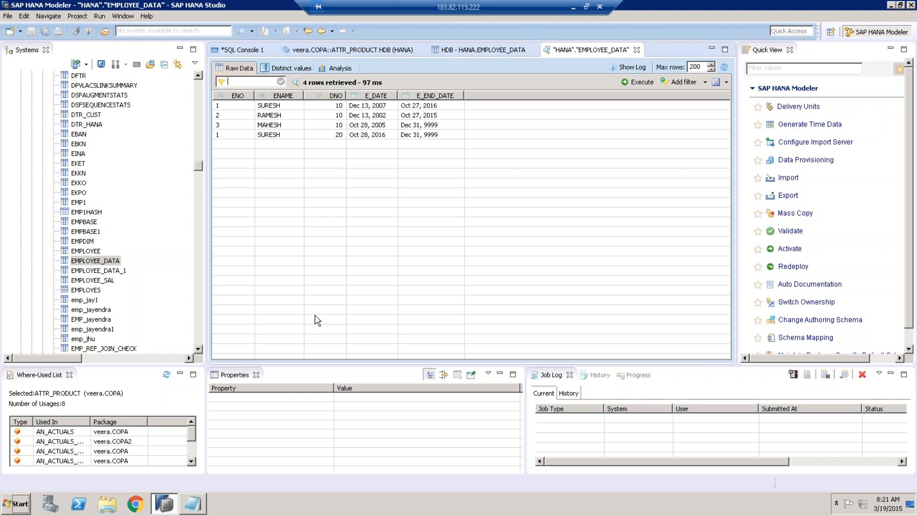
{"action": "left_click", "coordinate": [636, 50]}
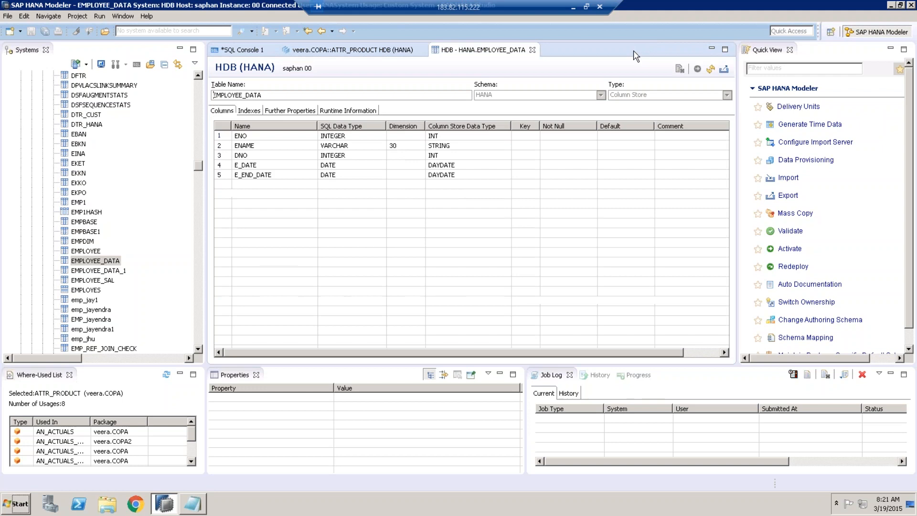
{"action": "left_click", "coordinate": [531, 50]}
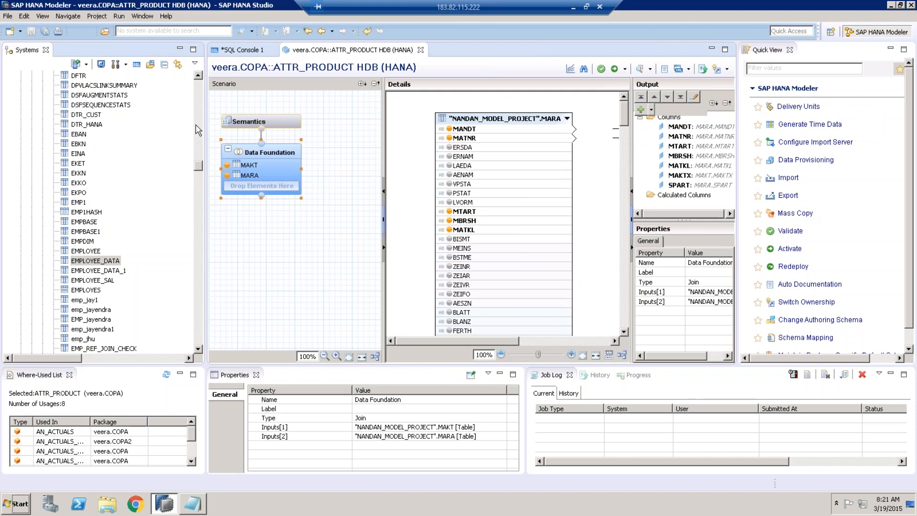
Step: Collapse the Catalog folder of the HDB (HANA) system
{"action": "left_click", "coordinate": [196, 98]}
{"action": "left_click_drag", "start_coordinate": [196, 164], "coordinate": [200, 84]}
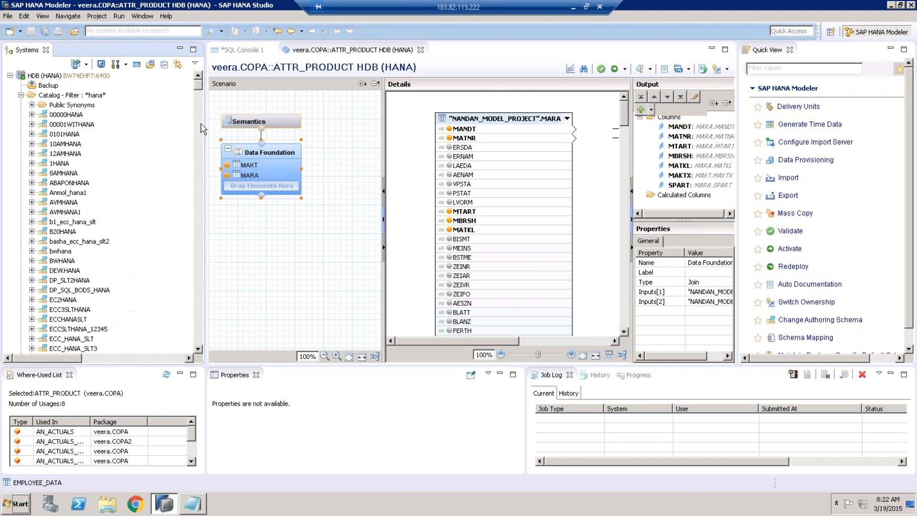
{"action": "left_click", "coordinate": [21, 95]}
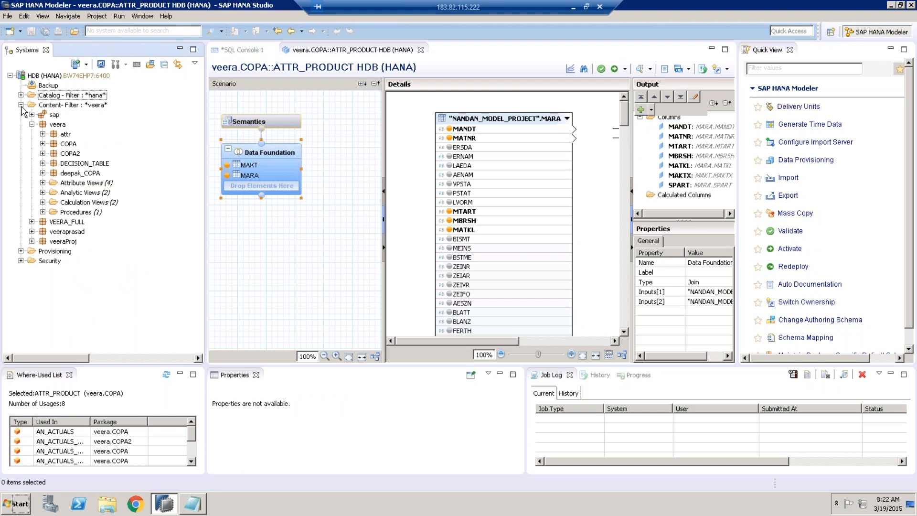
{"action": "mouse_move", "coordinate": [58, 78]}
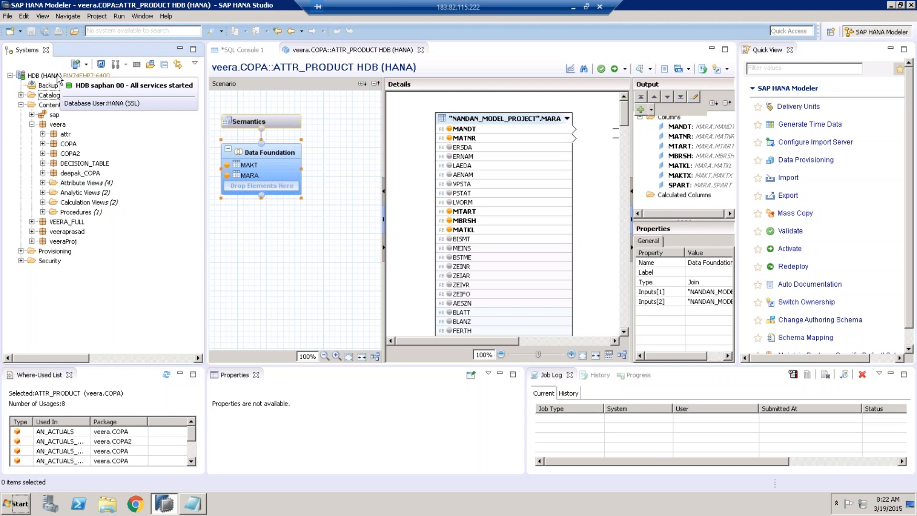
{"action": "right_click", "coordinate": [58, 78]}
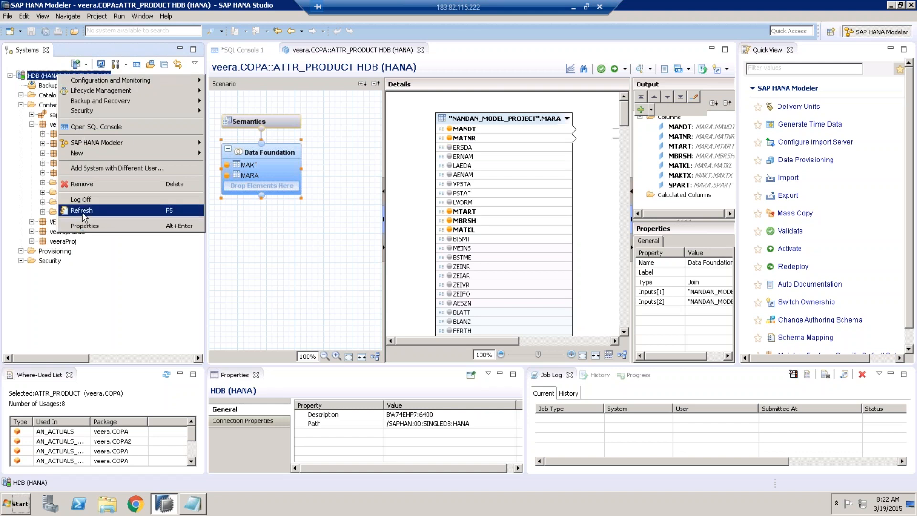
{"action": "left_click", "coordinate": [49, 80]}
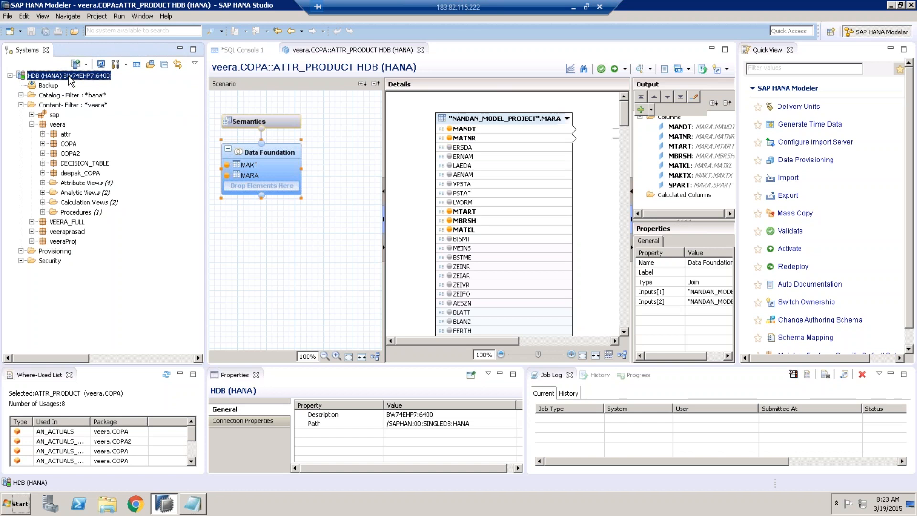
{"action": "right_click", "coordinate": [70, 79]}
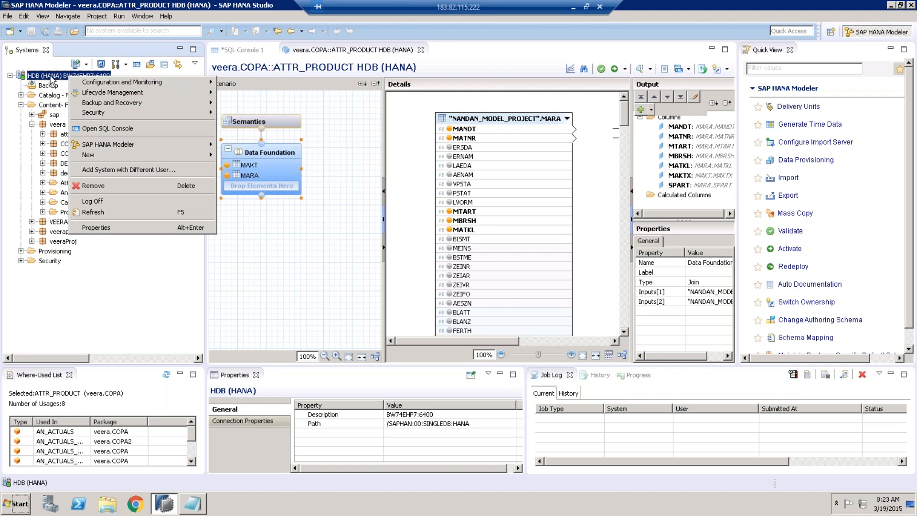
{"action": "left_click", "coordinate": [51, 81]}
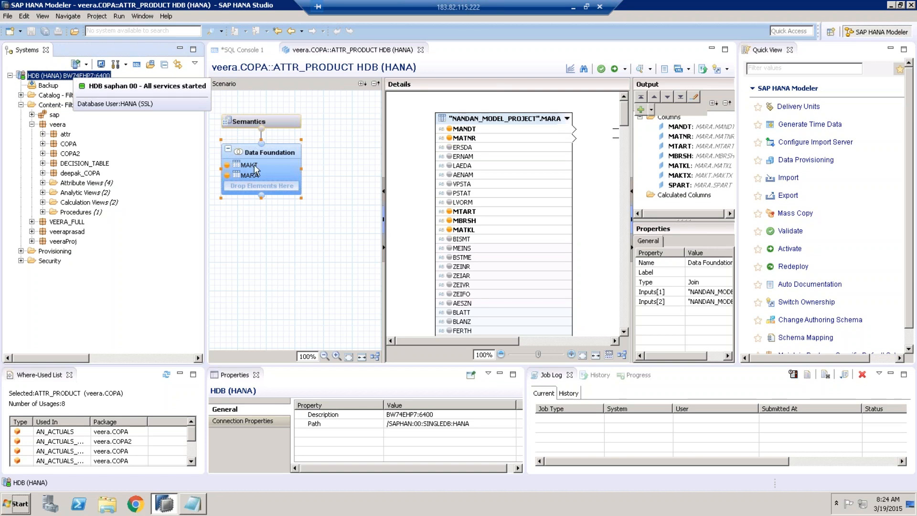
Step: Switch between the Paint diagram and SAP HANA Studio to compare the hana server and hana studio boxes with the HDB (HANA) system
{"action": "left_click", "coordinate": [573, 8]}
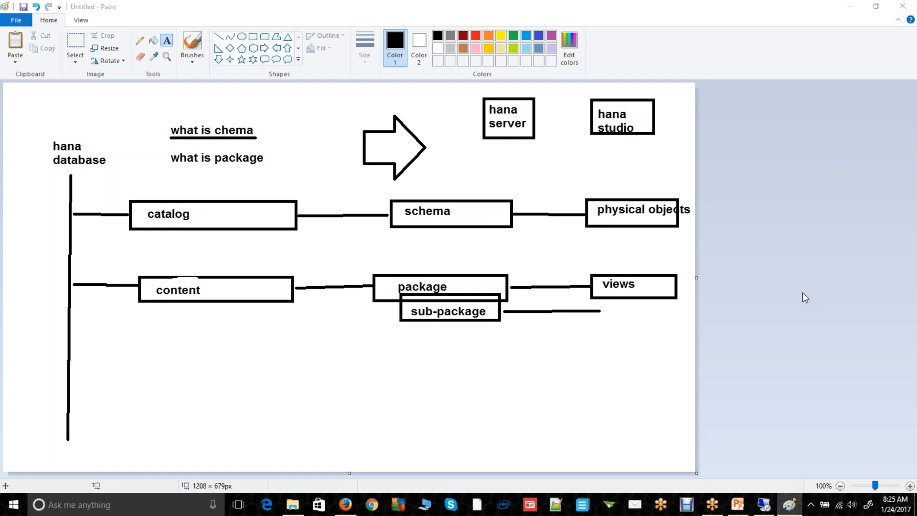
{"action": "left_click", "coordinate": [766, 510]}
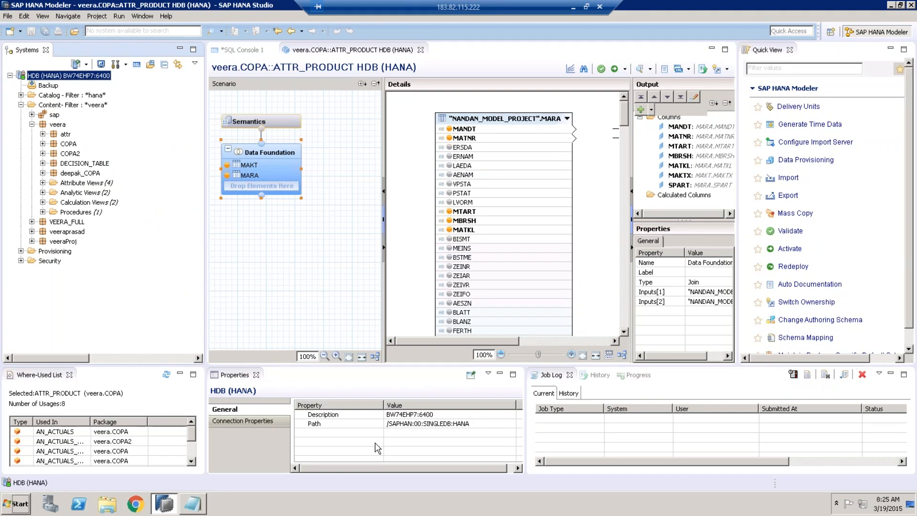
{"action": "left_click", "coordinate": [573, 9]}
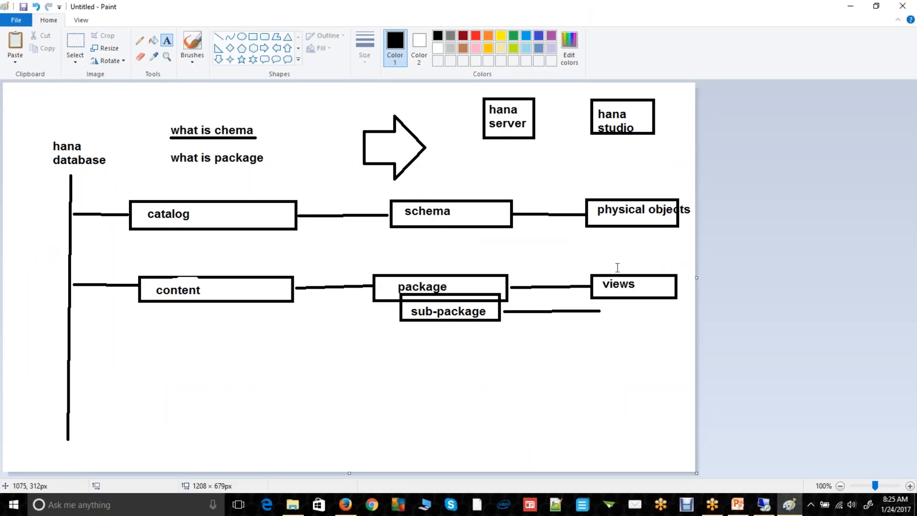
{"action": "left_click", "coordinate": [764, 505]}
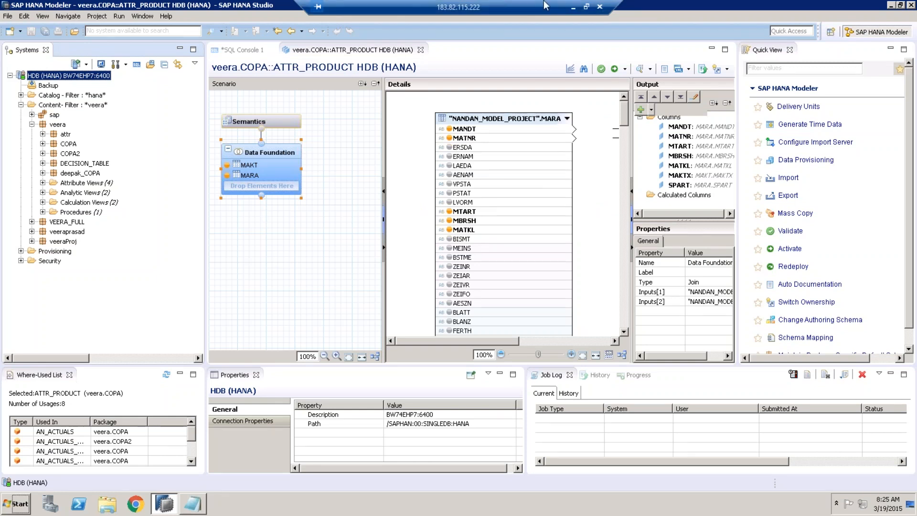
{"action": "left_click", "coordinate": [572, 8]}
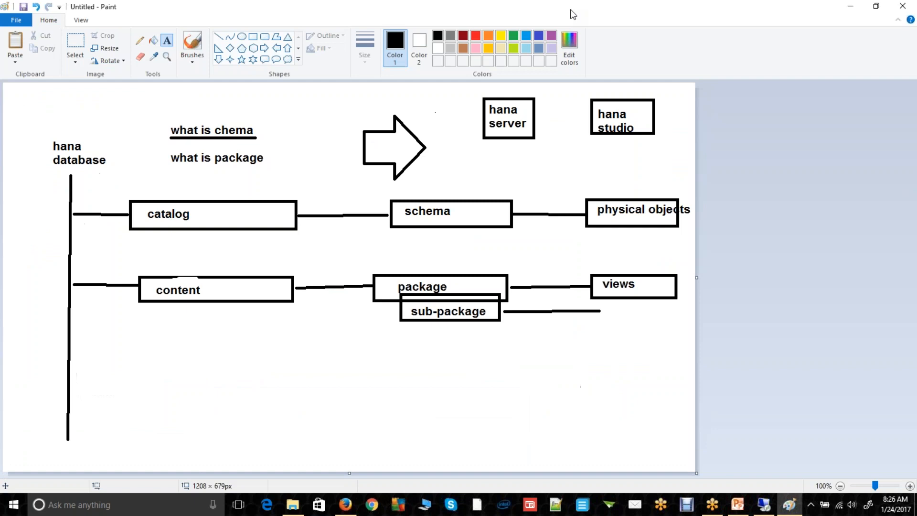
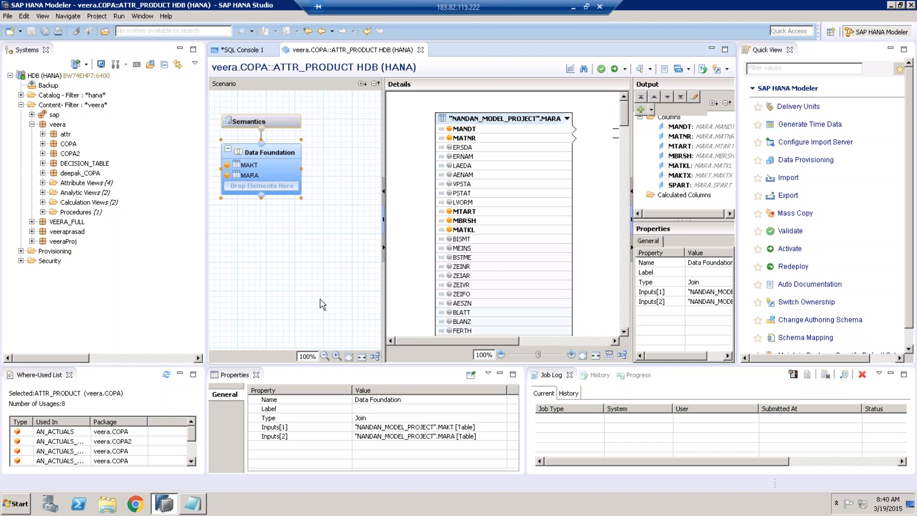
Step: Open the attribute view ATTR_ANOTHER_PROD from the veera.attr package, show its Data Foundation and widen the scenario area
{"action": "left_click", "coordinate": [42, 135]}
{"action": "left_click", "coordinate": [53, 144]}
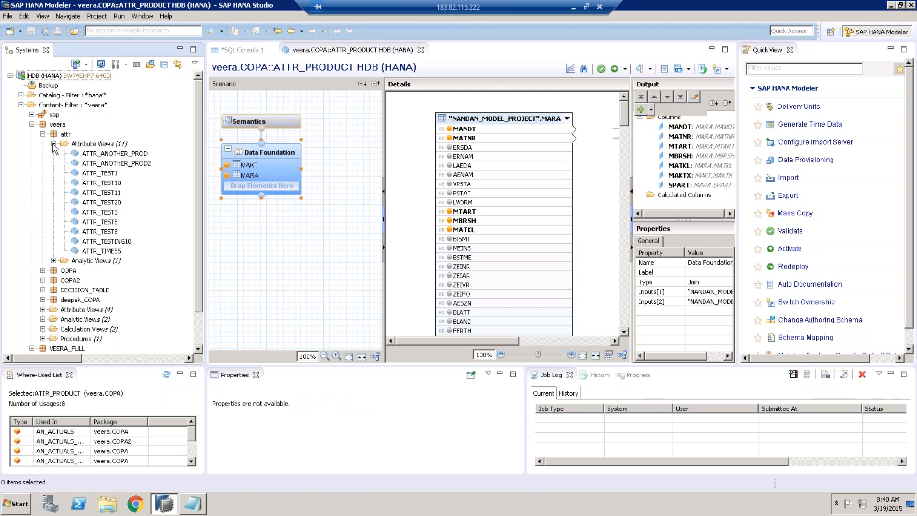
{"action": "left_click", "coordinate": [113, 154]}
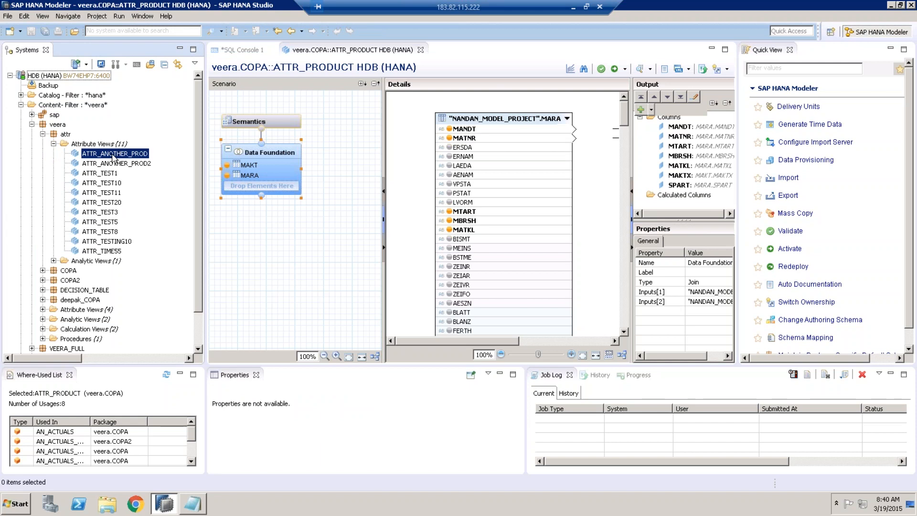
{"action": "double_click", "coordinate": [113, 154]}
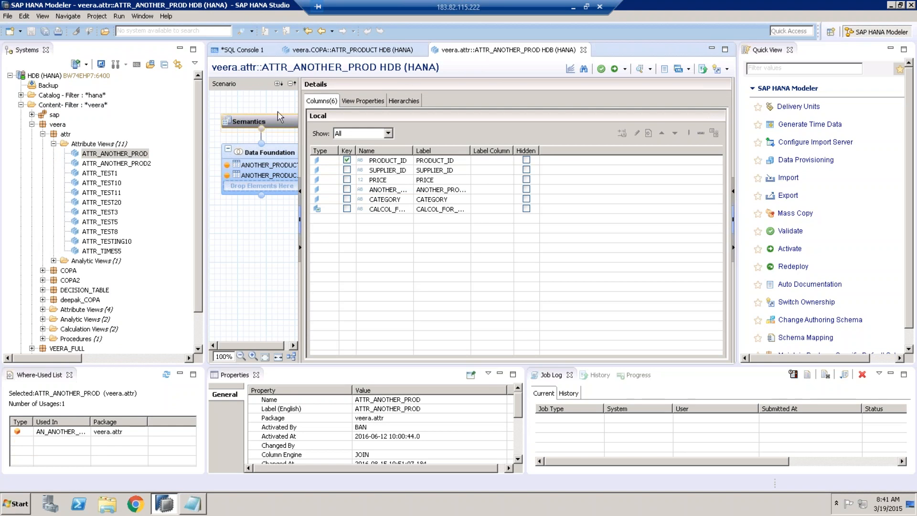
{"action": "left_click", "coordinate": [271, 156]}
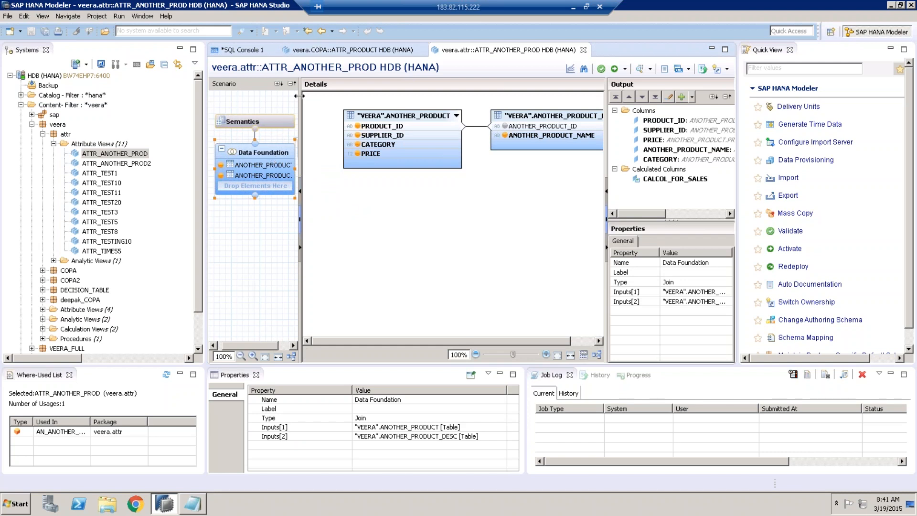
{"action": "left_click_drag", "start_coordinate": [300, 96], "coordinate": [376, 105]}
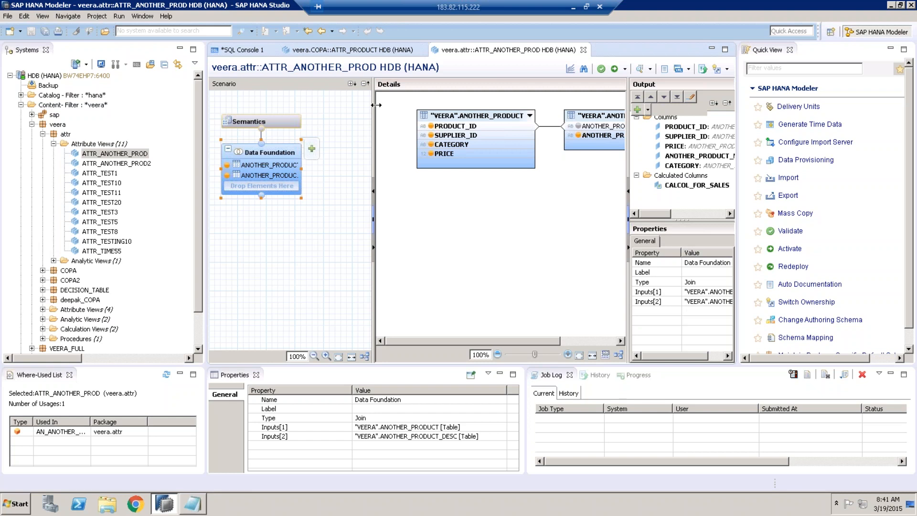
Step: Switch to the SAP-HANA-CLASS#3 presentation in PowerPoint, view slides 62 to 64 on hierarchies, and return to SAP HANA Studio
{"action": "left_click", "coordinate": [573, 9]}
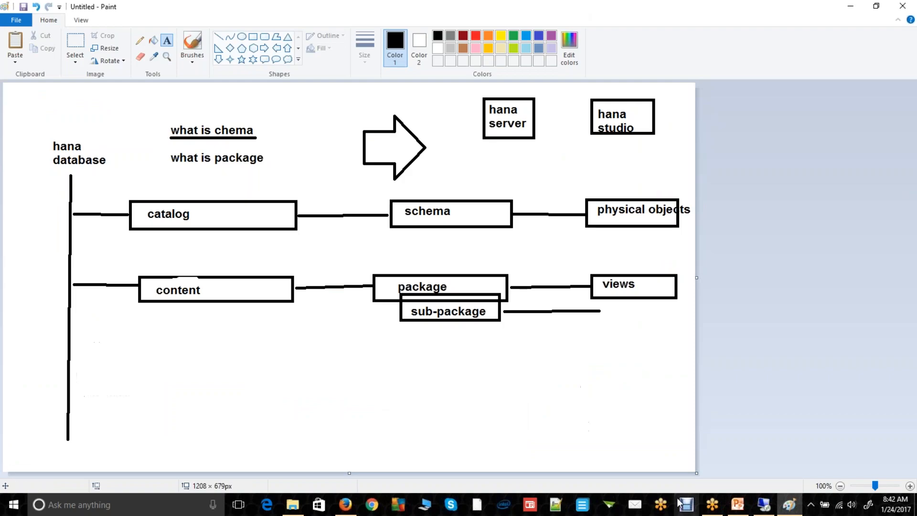
{"action": "left_click", "coordinate": [735, 505]}
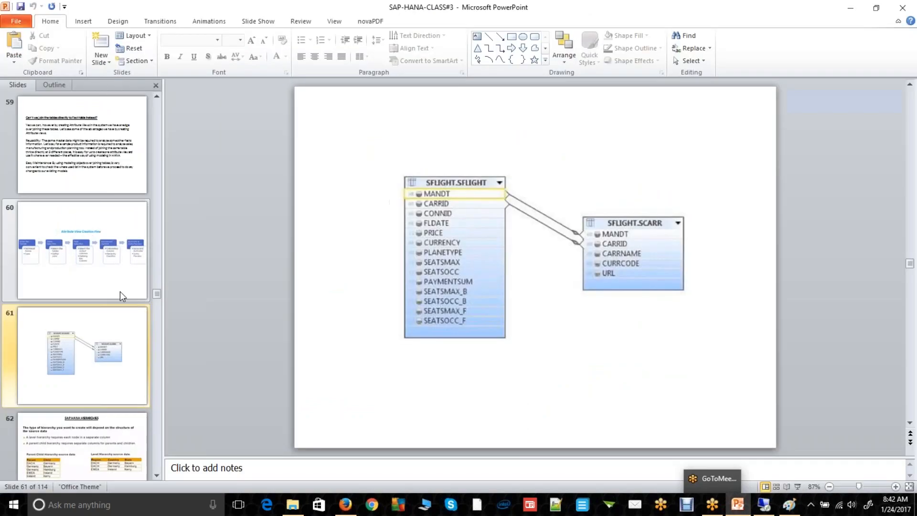
{"action": "left_click", "coordinate": [99, 434]}
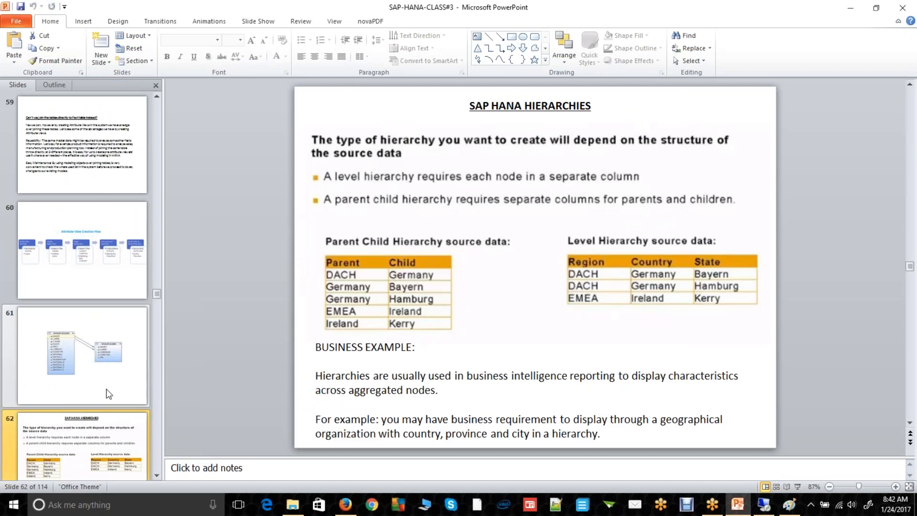
{"action": "scroll", "coordinate": [155, 335], "scroll_direction": "down", "scroll_amount": 1}
{"action": "left_click", "coordinate": [123, 343]}
{"action": "left_click", "coordinate": [117, 420]}
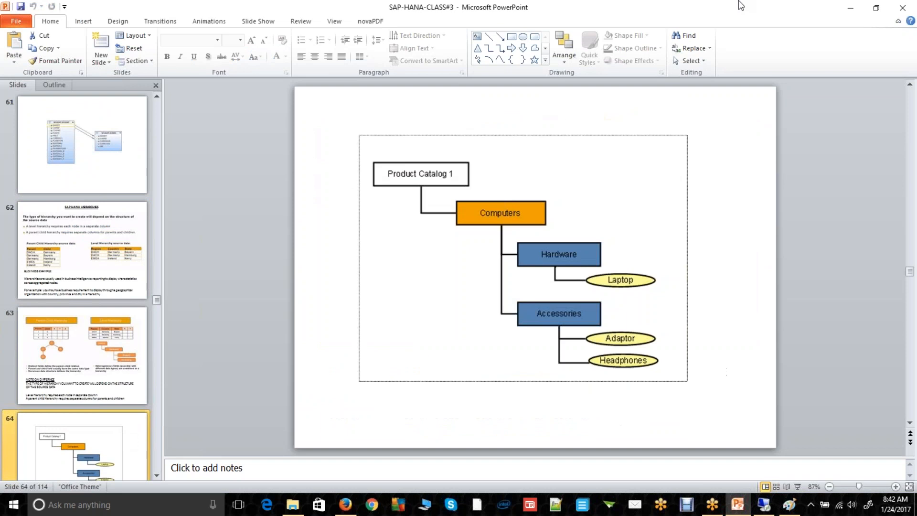
{"action": "left_click", "coordinate": [853, 7]}
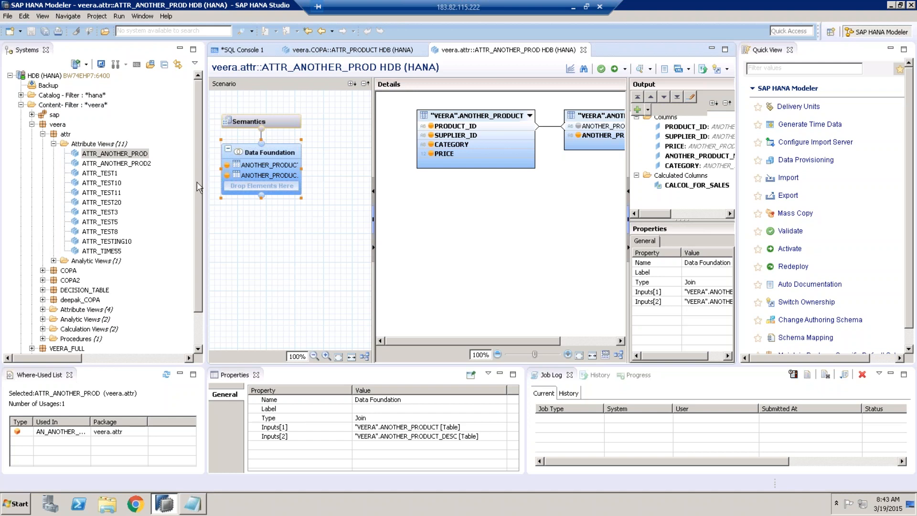
Step: Start a new attribute view in the attr package, examine the available subtypes, and cancel the creation
{"action": "right_click", "coordinate": [66, 135]}
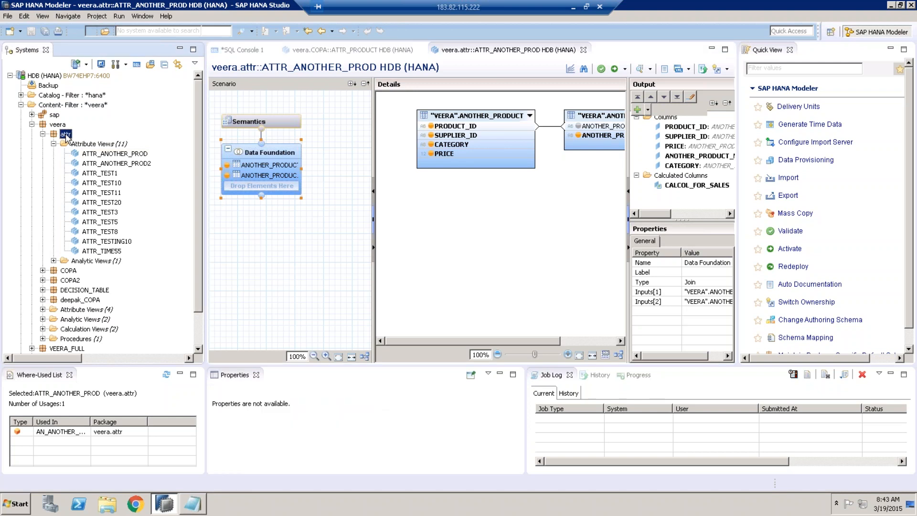
{"action": "mouse_move", "coordinate": [166, 160]}
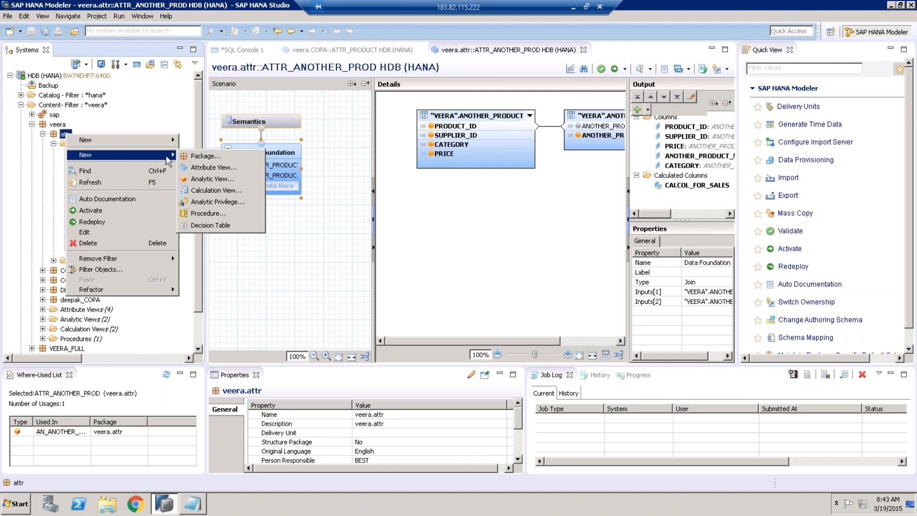
{"action": "left_click", "coordinate": [213, 167]}
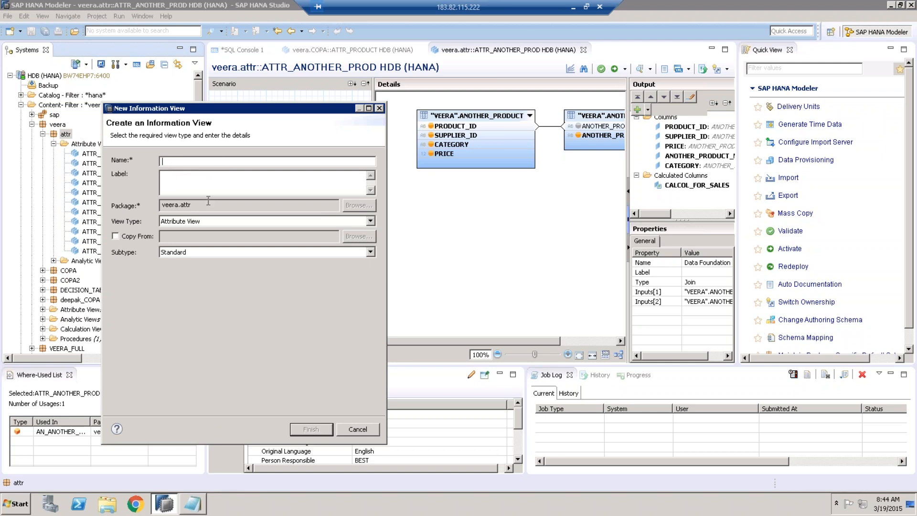
{"action": "left_click", "coordinate": [370, 251]}
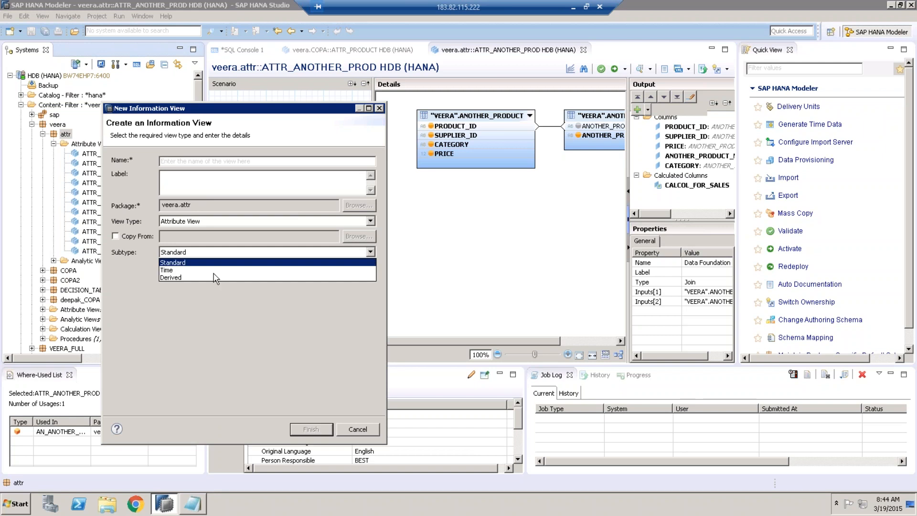
{"action": "left_click", "coordinate": [358, 431]}
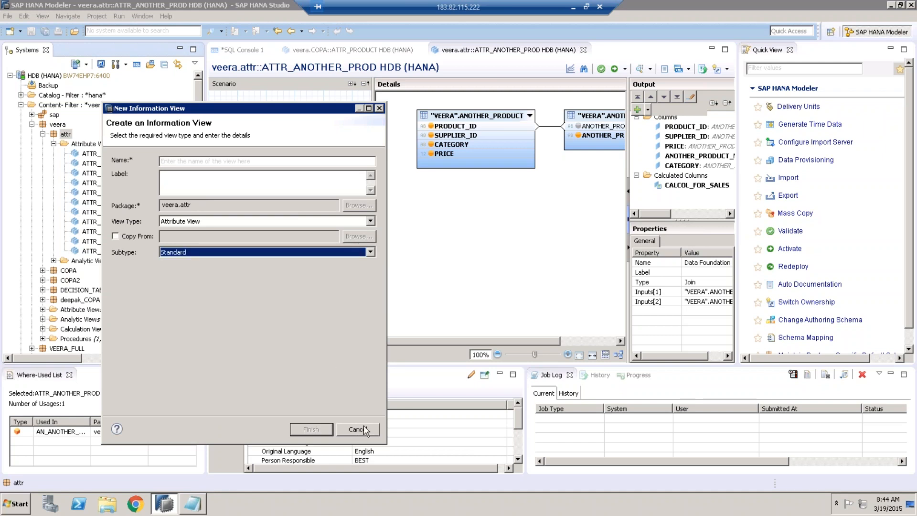
{"action": "left_click", "coordinate": [364, 429]}
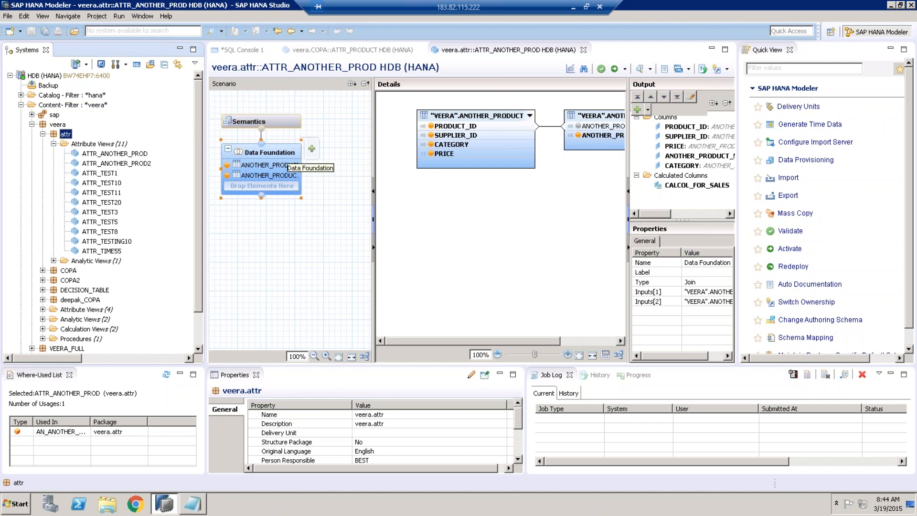
Step: Compare the Data Foundation and Semantics nodes of ATTR_ANOTHER_PROD, finishing on the Data Foundation
{"action": "left_click", "coordinate": [282, 156]}
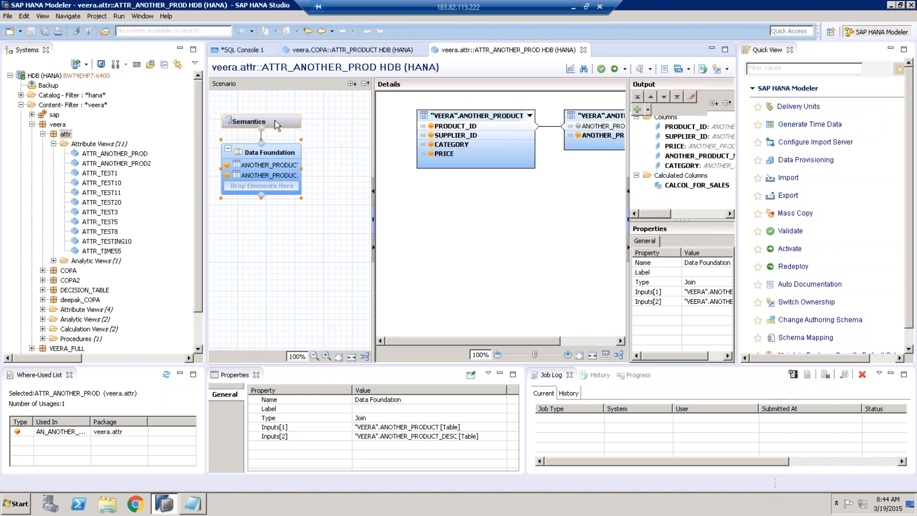
{"action": "left_click", "coordinate": [277, 122]}
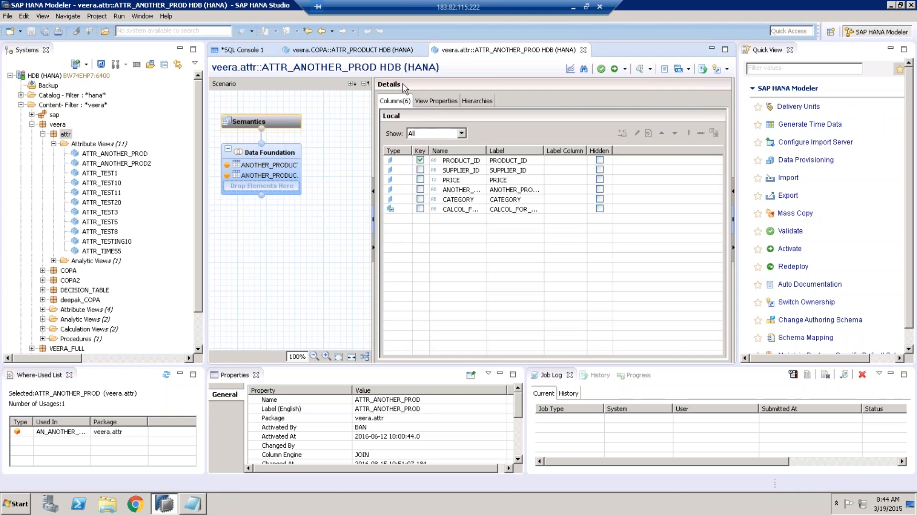
{"action": "left_click", "coordinate": [283, 156]}
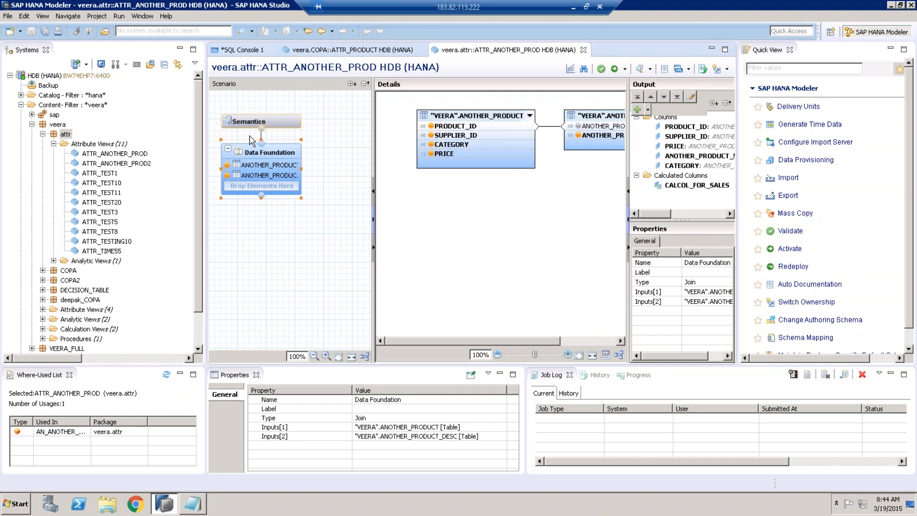
{"action": "left_click", "coordinate": [283, 122]}
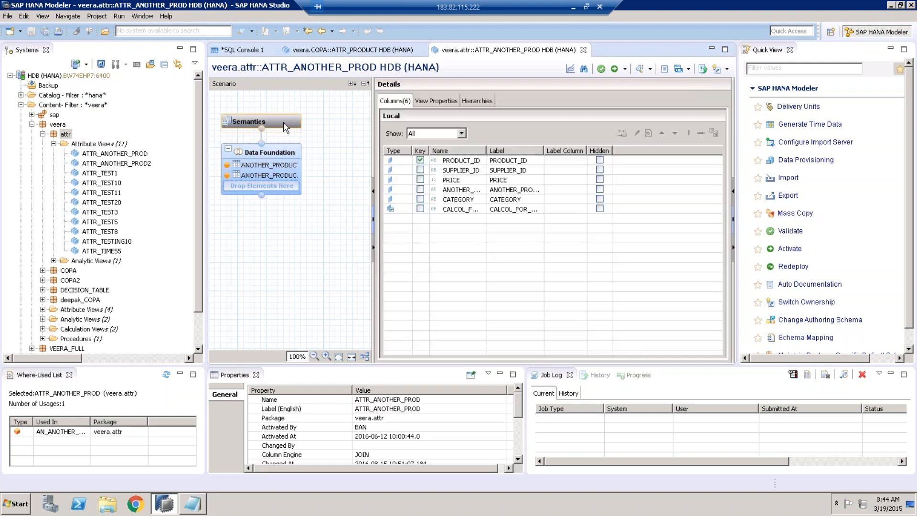
{"action": "left_click", "coordinate": [283, 148]}
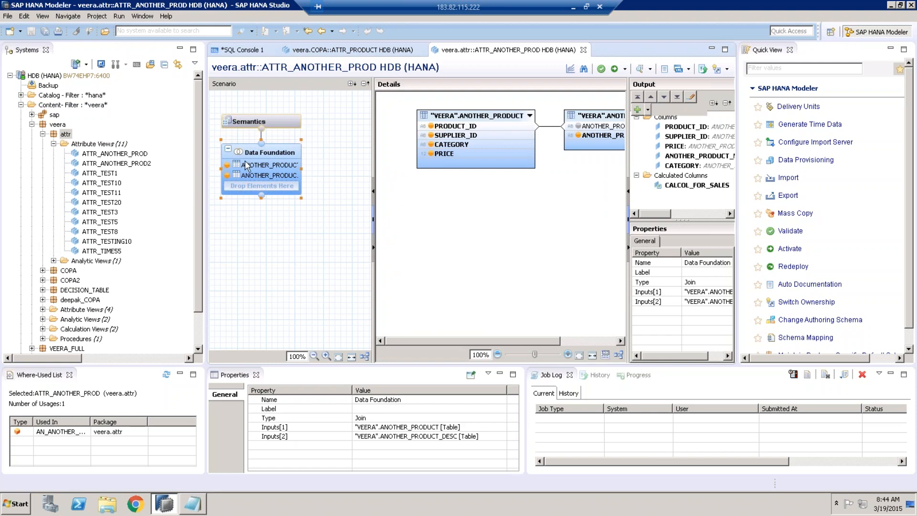
Step: Search for "products" and add the PRODUCTS table of the HANA schema to the Data Foundation of ATTR_ANOTHER_PROD
{"action": "mouse_move", "coordinate": [245, 159]}
{"action": "left_click", "coordinate": [312, 150]}
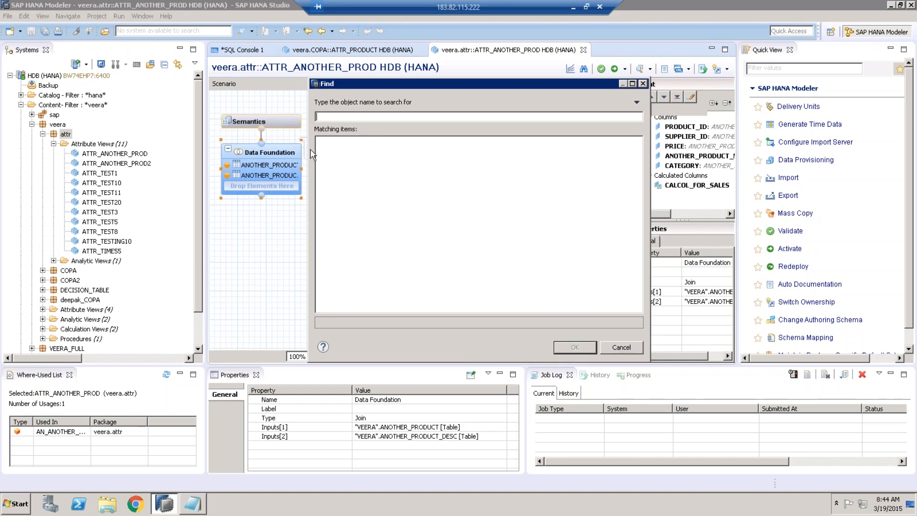
{"action": "left_click_drag", "start_coordinate": [404, 89], "coordinate": [545, 156]}
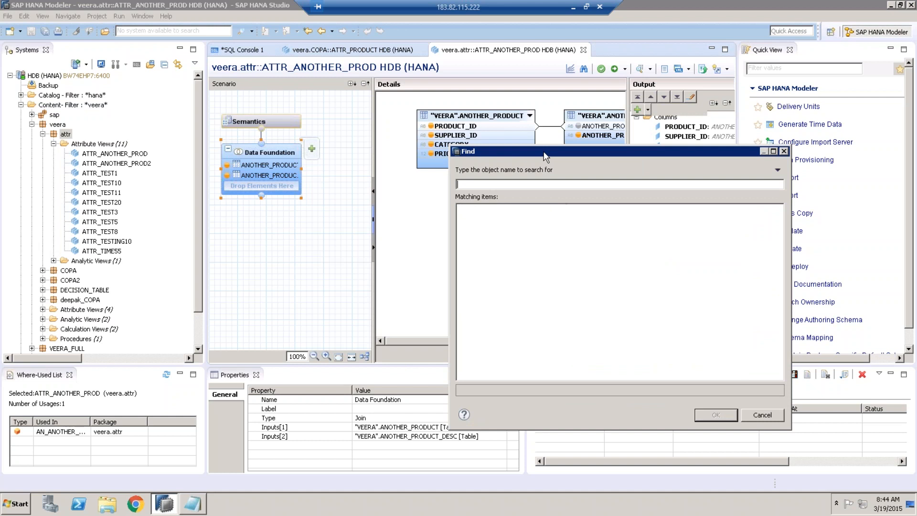
{"action": "type", "text": "products"}
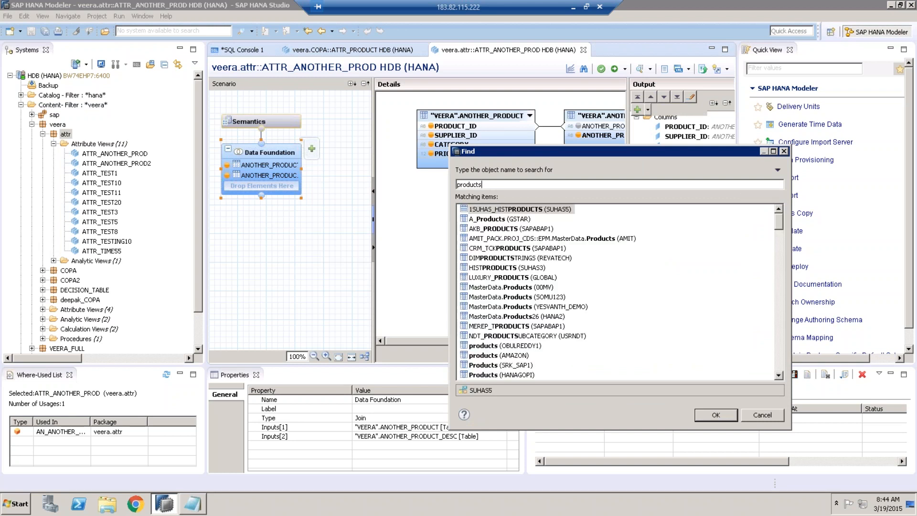
{"action": "left_click_drag", "start_coordinate": [778, 223], "coordinate": [776, 239]}
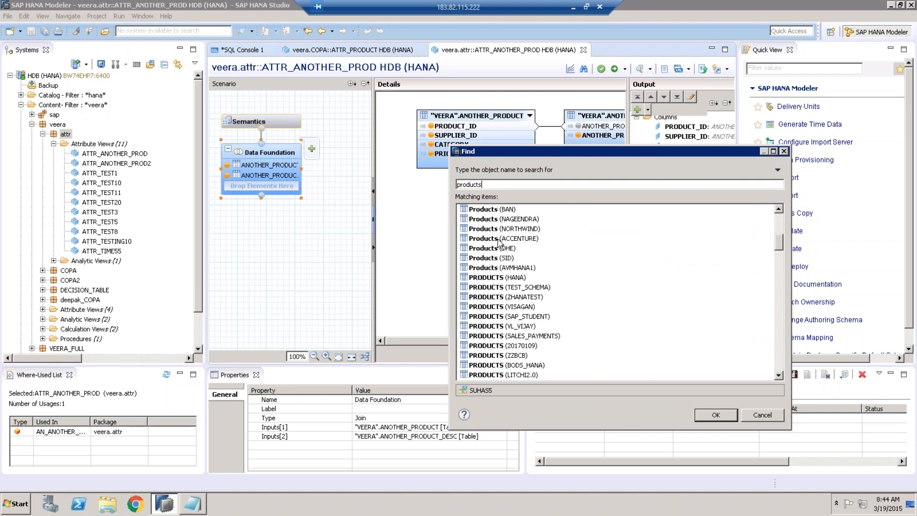
{"action": "left_click", "coordinate": [509, 211]}
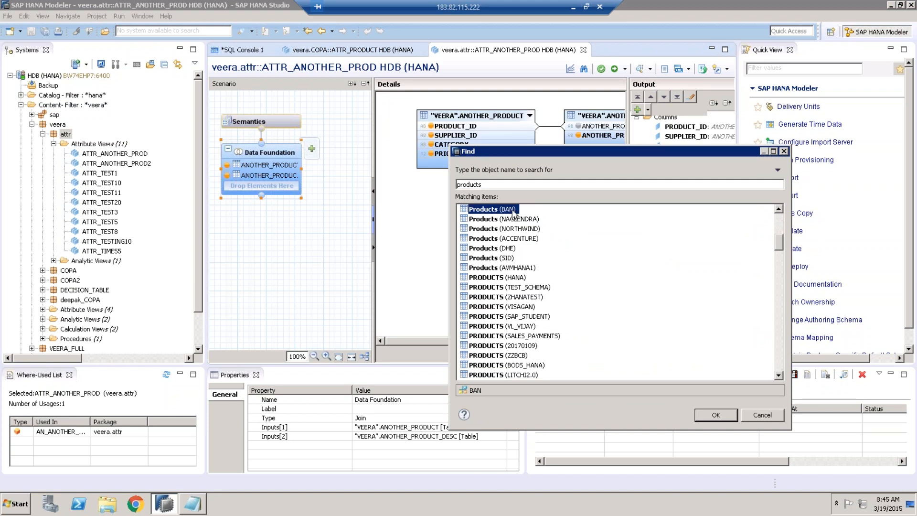
{"action": "left_click", "coordinate": [494, 251]}
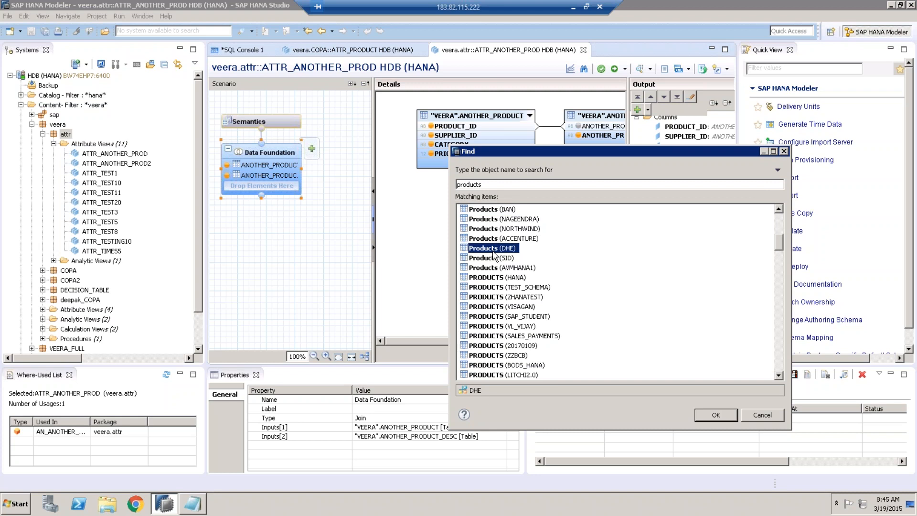
{"action": "left_click", "coordinate": [491, 260]}
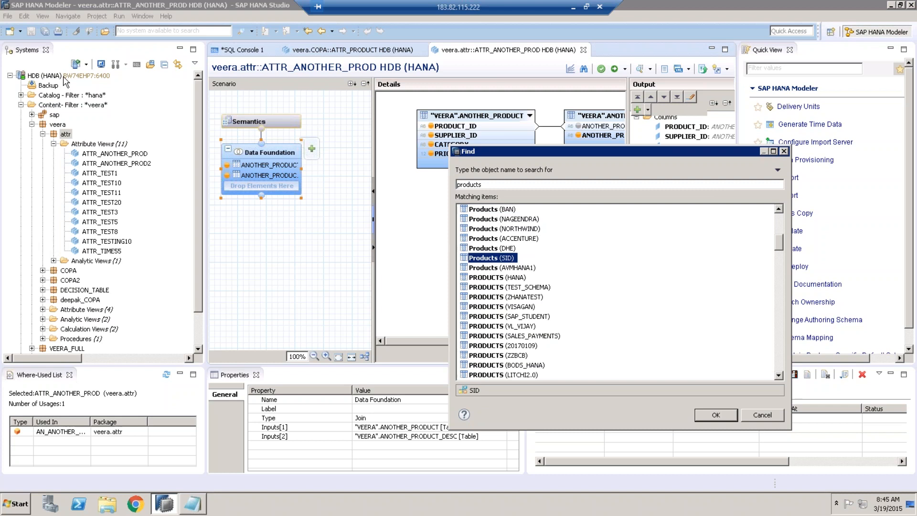
{"action": "left_click", "coordinate": [512, 278]}
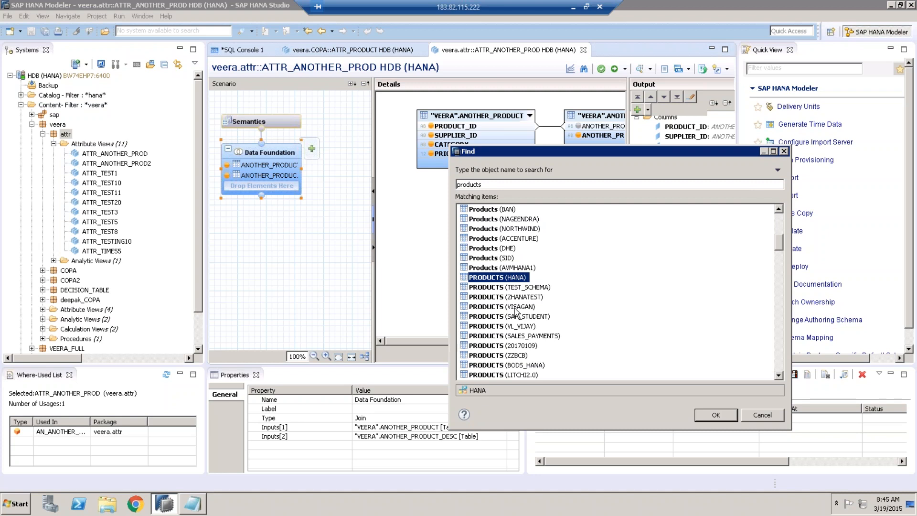
{"action": "left_click", "coordinate": [717, 415]}
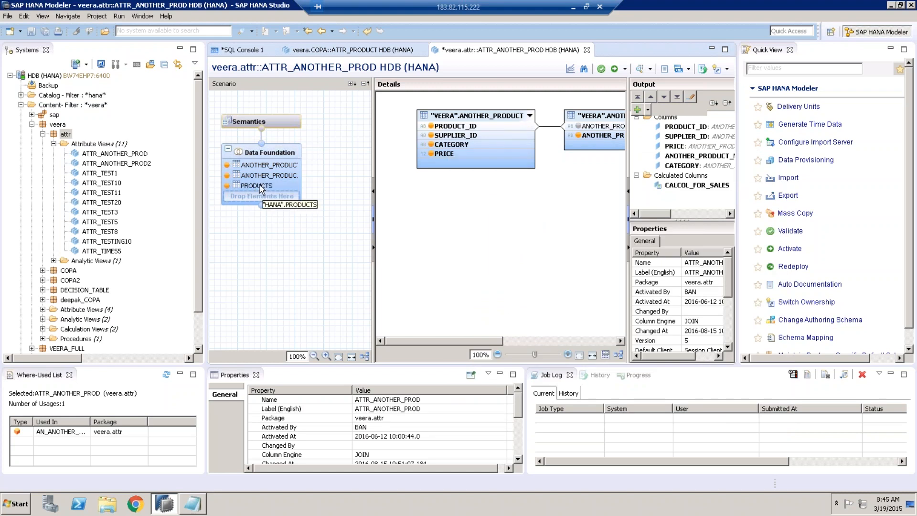
Step: Locate the LIPS_PRO table under the HANA schema in the catalog and add it straight from the tree to the Data Foundation
{"action": "mouse_move", "coordinate": [311, 152]}
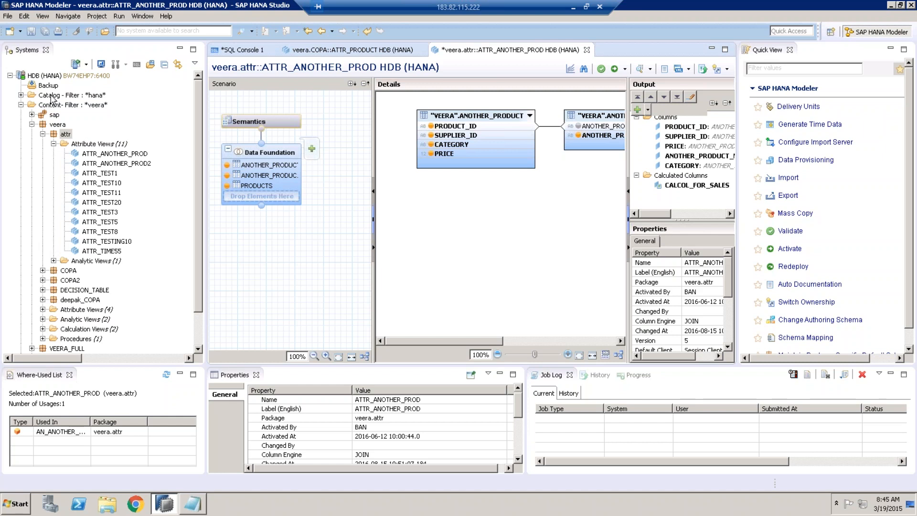
{"action": "left_click", "coordinate": [21, 95]}
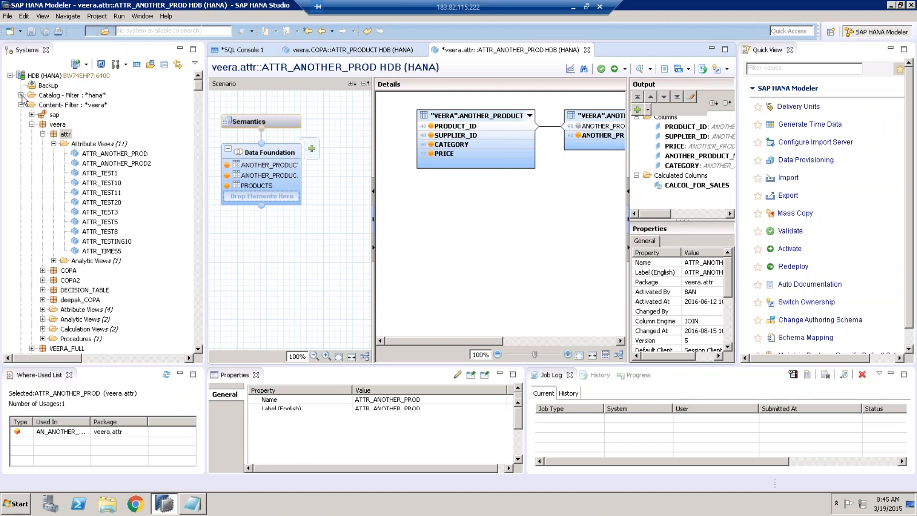
{"action": "left_click", "coordinate": [61, 232]}
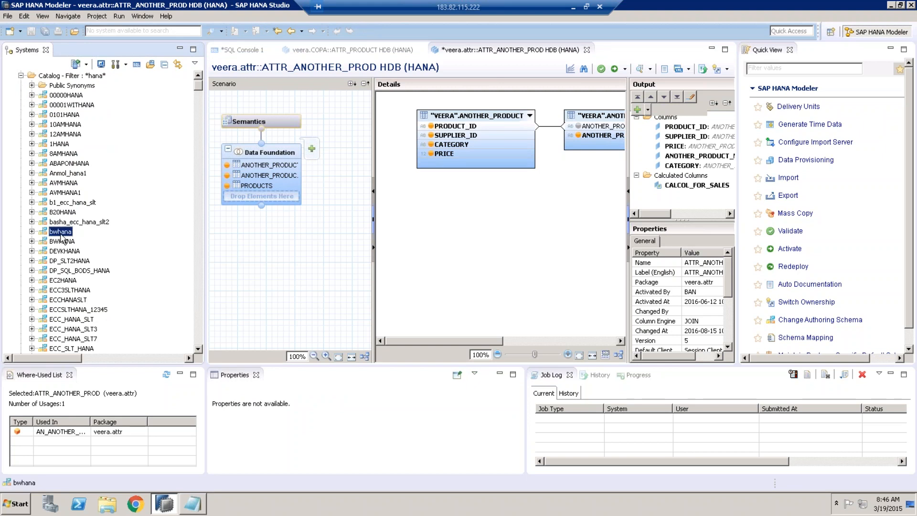
{"action": "key", "text": "h"}
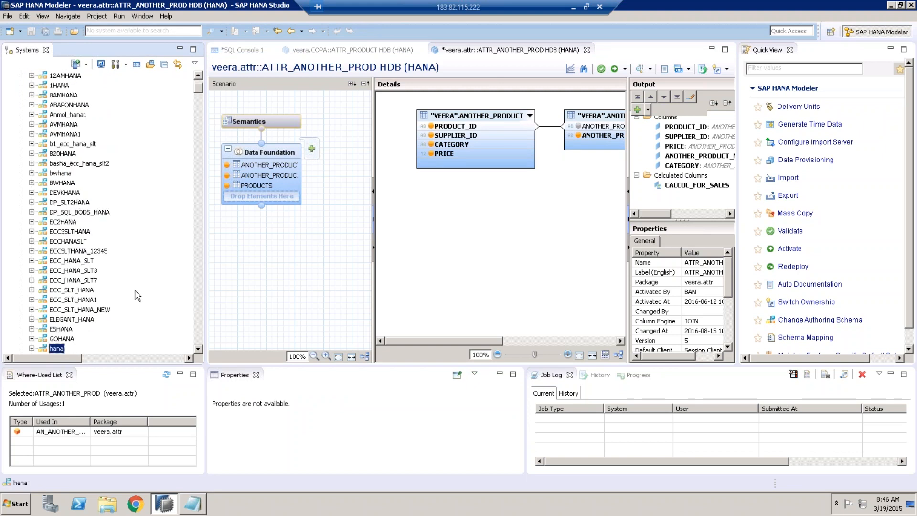
{"action": "left_click", "coordinate": [198, 349]}
{"action": "scroll", "coordinate": [198, 349], "scroll_direction": "down", "scroll_amount": 4}
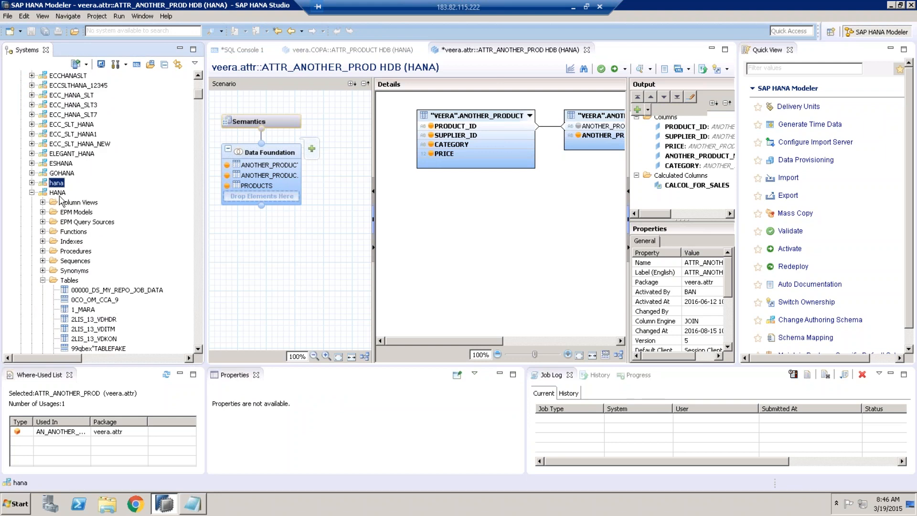
{"action": "left_click", "coordinate": [198, 295]}
{"action": "left_click", "coordinate": [195, 294]}
{"action": "left_click", "coordinate": [196, 294]}
{"action": "left_click", "coordinate": [198, 294]}
{"action": "left_click", "coordinate": [198, 294]}
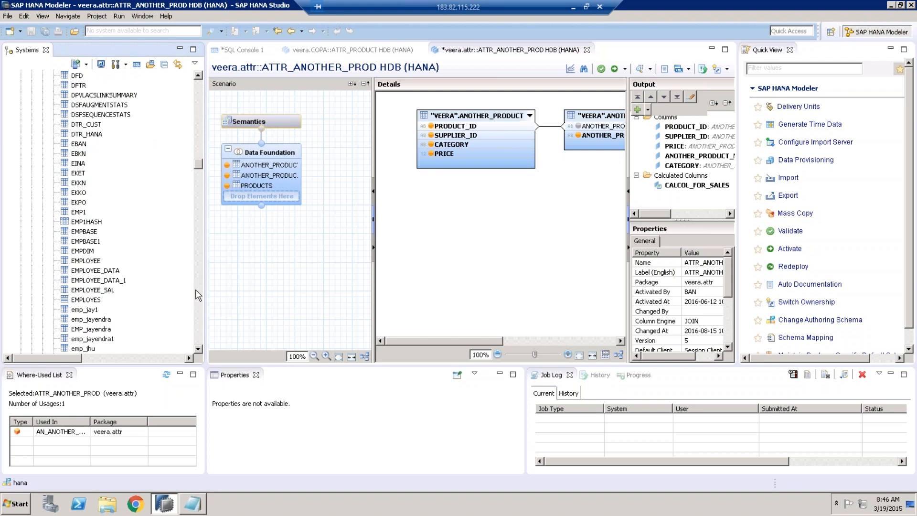
{"action": "left_click", "coordinate": [197, 294]}
{"action": "left_click", "coordinate": [197, 294]}
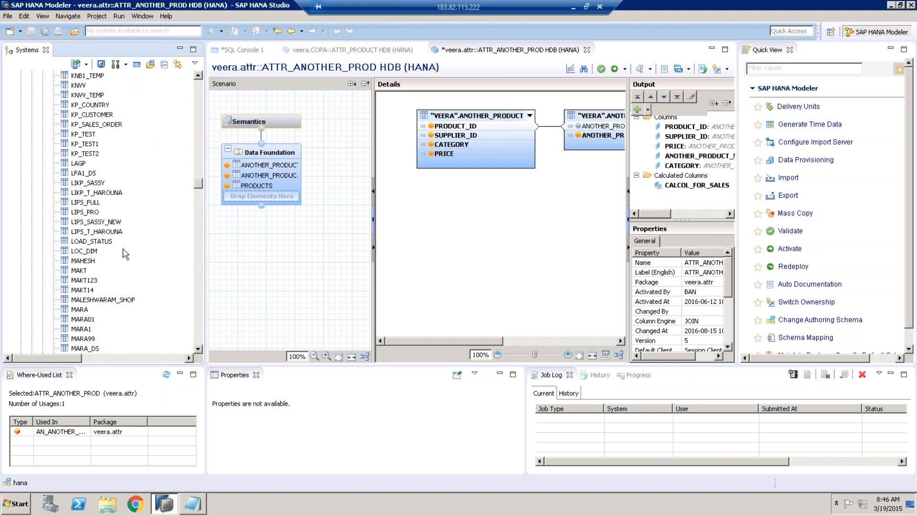
{"action": "left_click", "coordinate": [86, 204]}
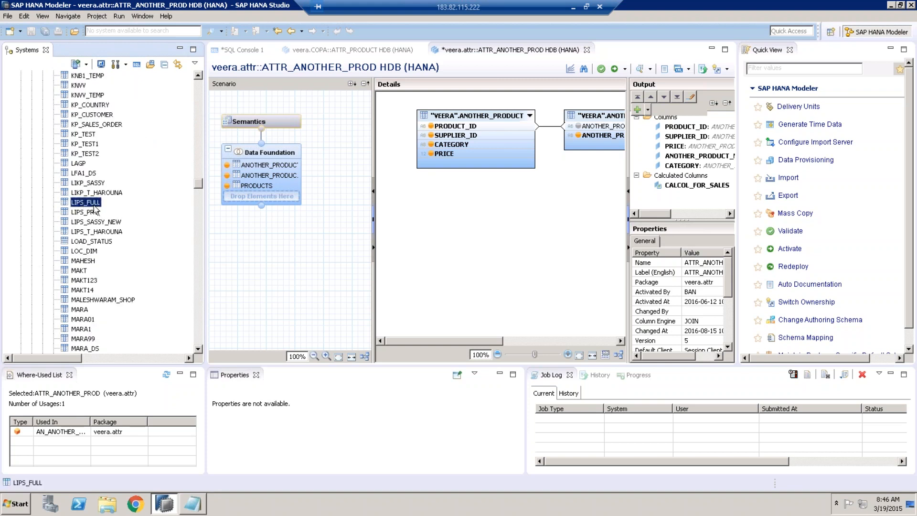
{"action": "left_click", "coordinate": [89, 214]}
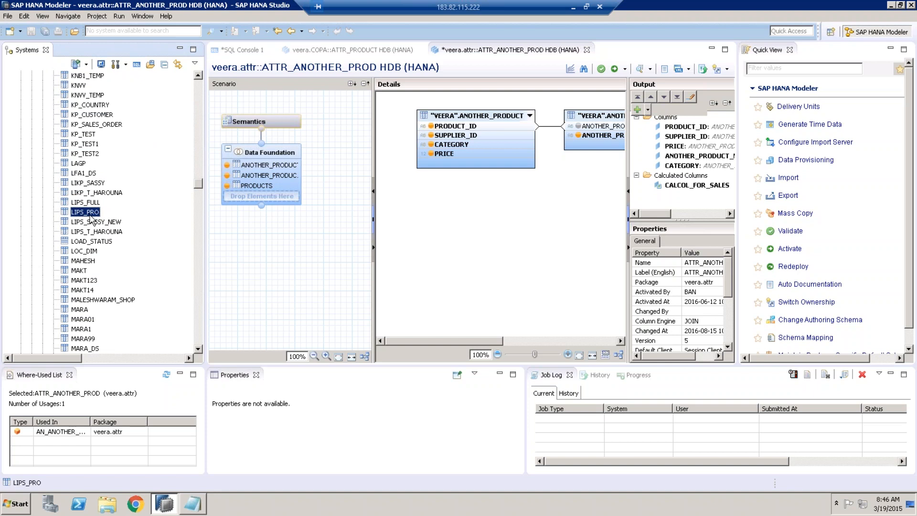
{"action": "left_click_drag", "start_coordinate": [90, 218], "coordinate": [262, 195]}
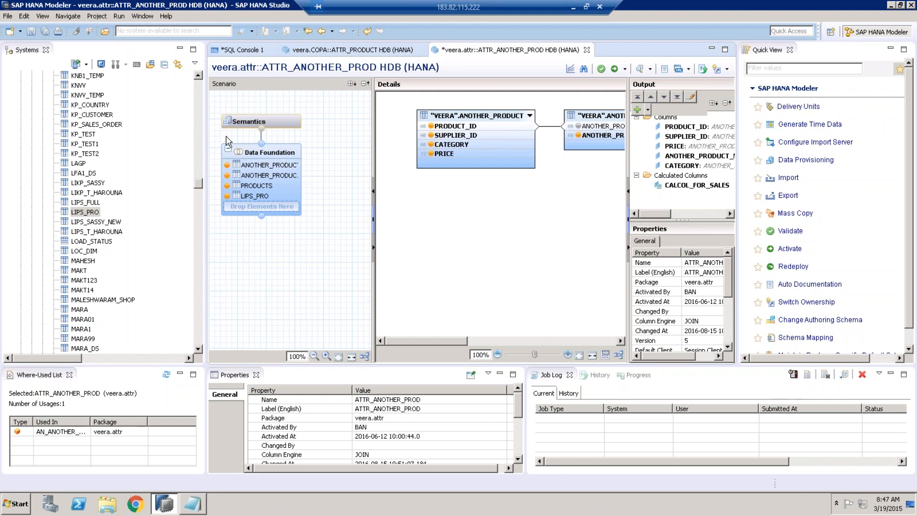
Step: Switch to the Paint diagram of the HANA database, review its catalog and content branches, and return to SAP HANA Studio
{"action": "left_click", "coordinate": [573, 7]}
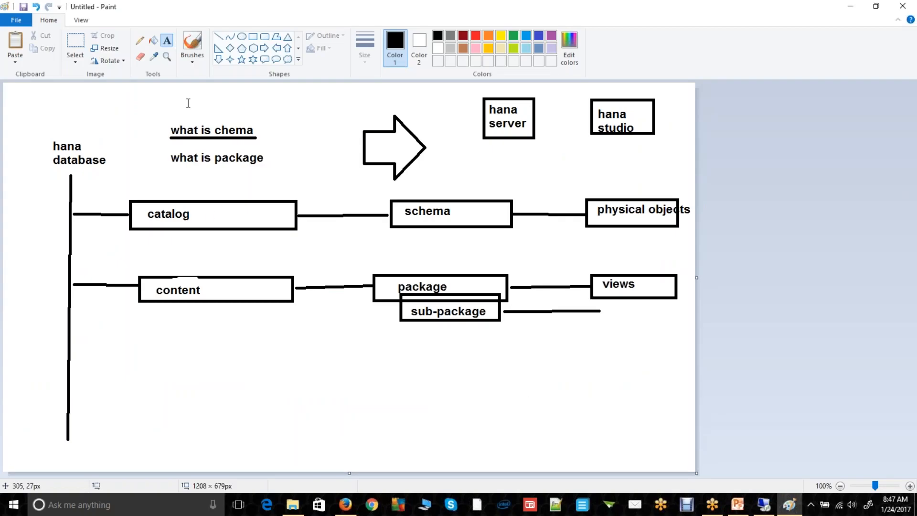
{"action": "left_click", "coordinate": [252, 37]}
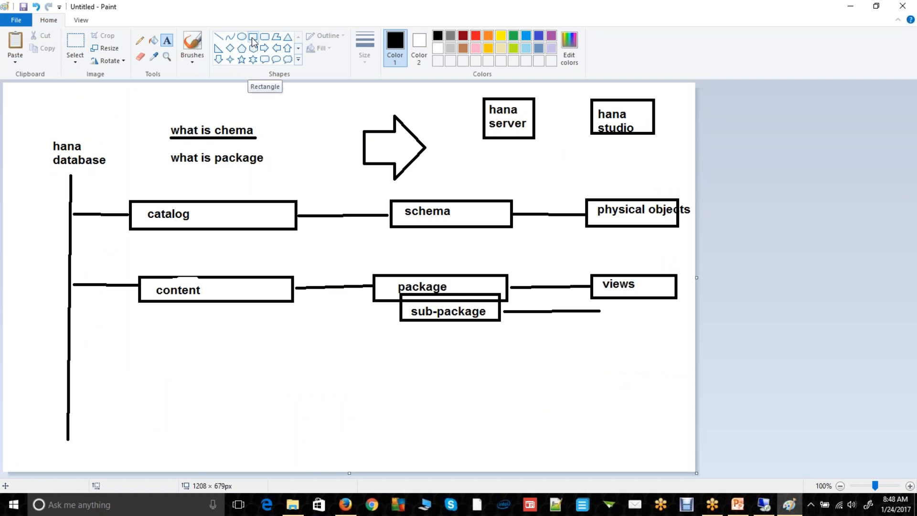
{"action": "left_click", "coordinate": [850, 7]}
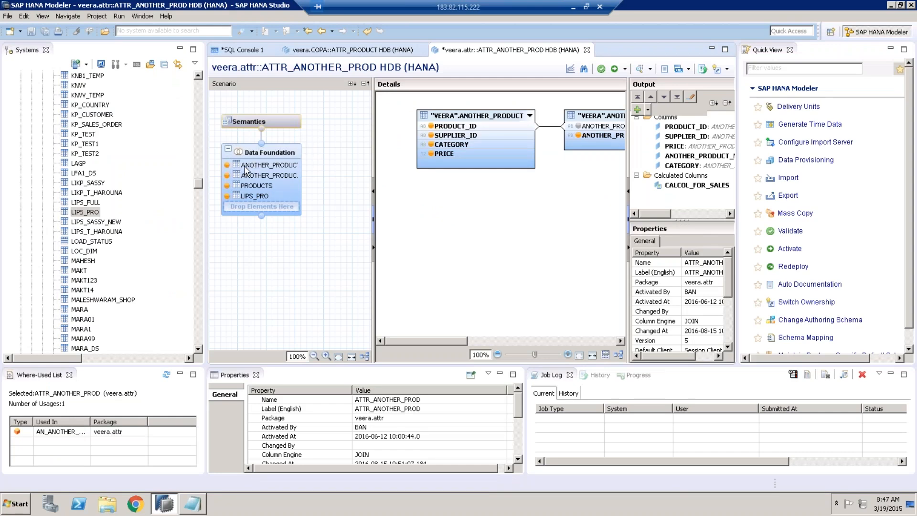
Step: Inspect the properties of PRODUCTS, LIPS_PRO and the Data Foundation, and widen the Data Foundation node to fit its table names
{"action": "left_click", "coordinate": [298, 190]}
{"action": "left_click", "coordinate": [295, 186]}
{"action": "left_click", "coordinate": [295, 196]}
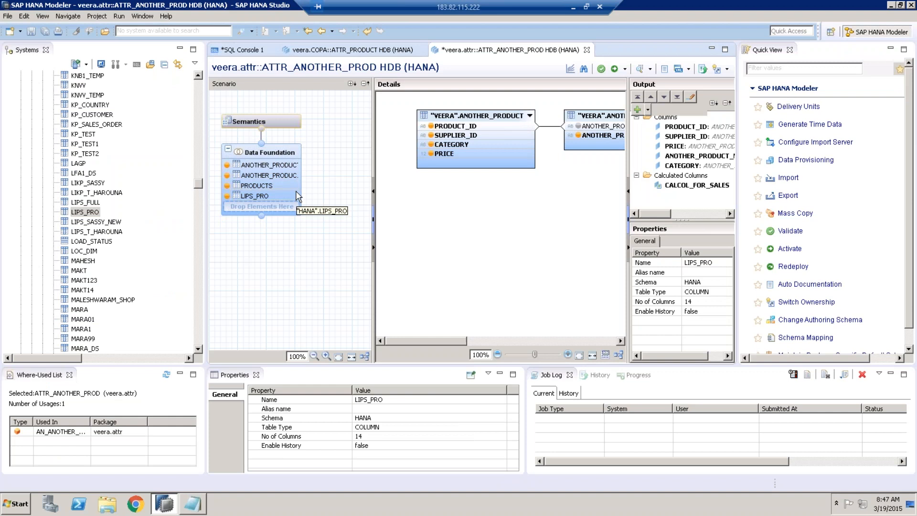
{"action": "left_click", "coordinate": [275, 153]}
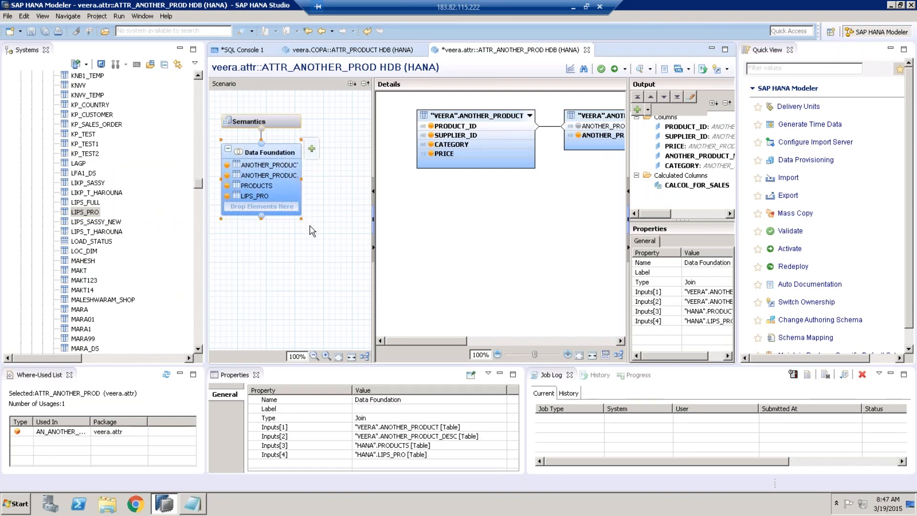
{"action": "left_click_drag", "start_coordinate": [312, 222], "coordinate": [319, 223]}
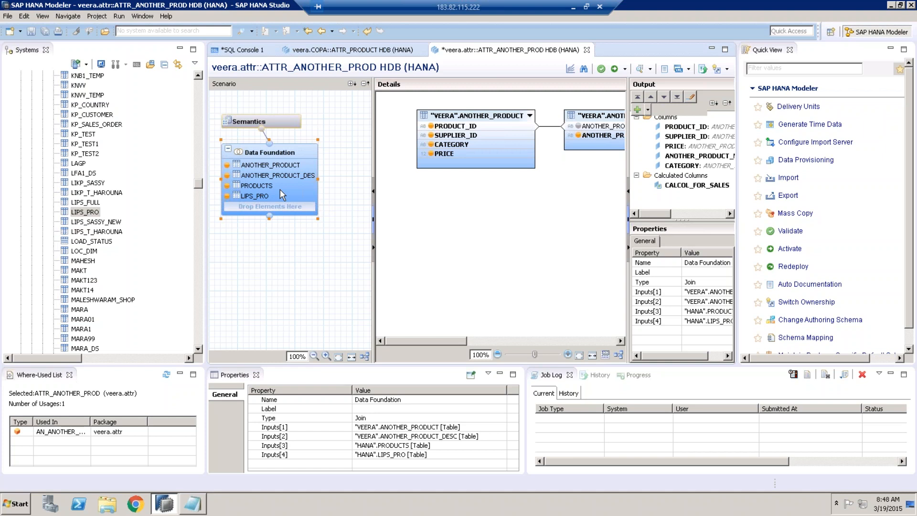
Step: Remove the PRODUCTS and LIPS_PRO tables from the Data Foundation, keeping ANOTHER_PRODUCT and ANOTHER_PRODUCT_DESC, and reselect the node
{"action": "right_click", "coordinate": [258, 186]}
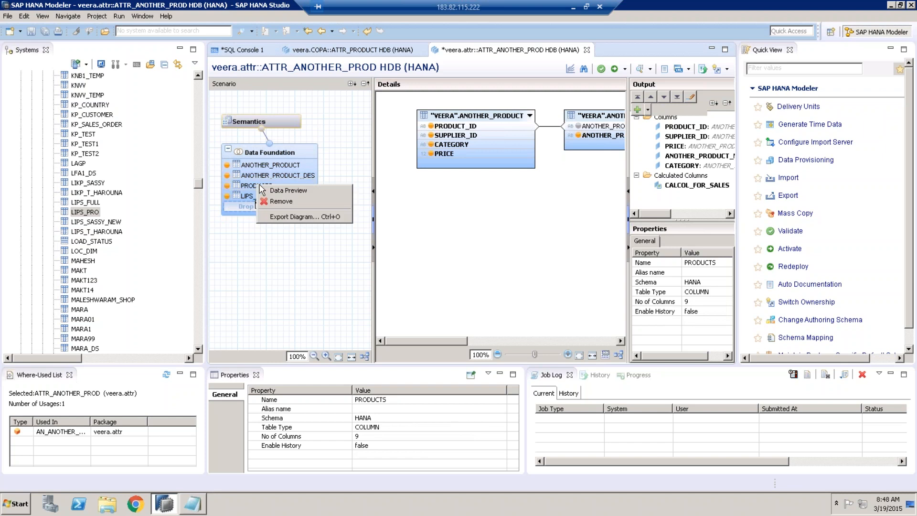
{"action": "left_click", "coordinate": [284, 201]}
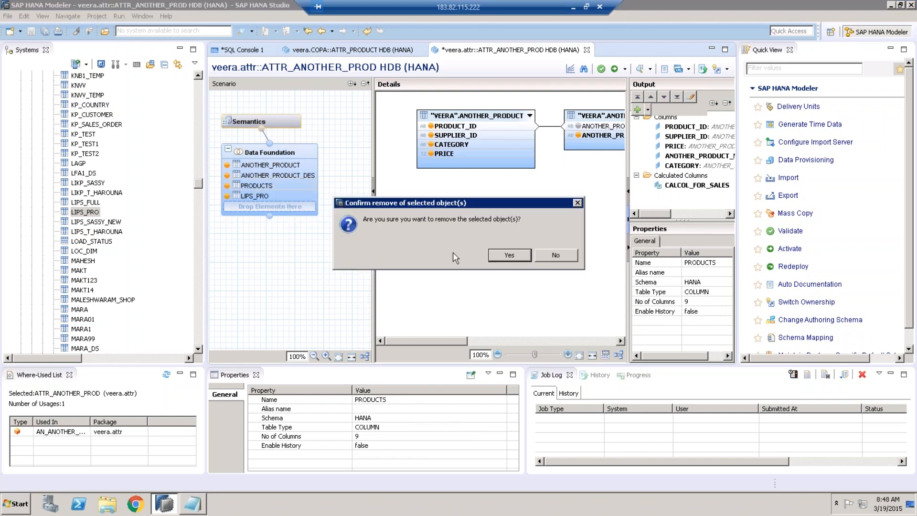
{"action": "left_click", "coordinate": [505, 259]}
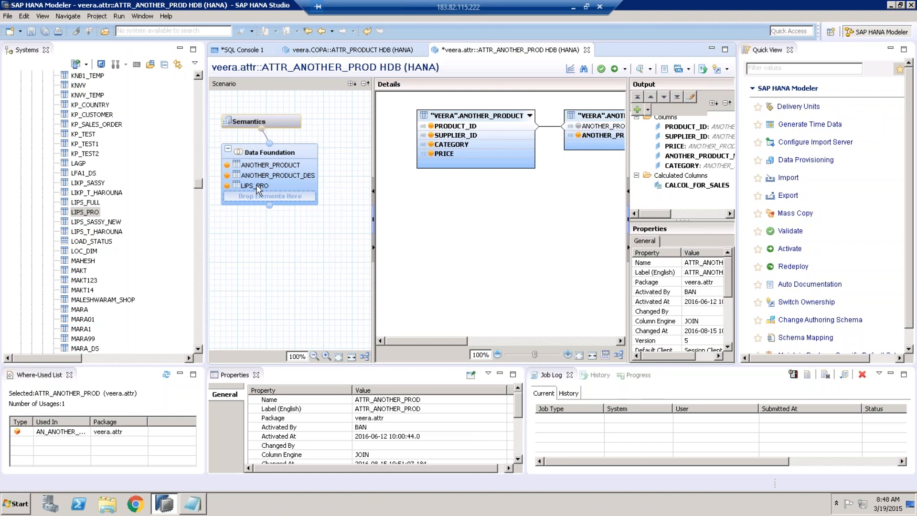
{"action": "right_click", "coordinate": [253, 188]}
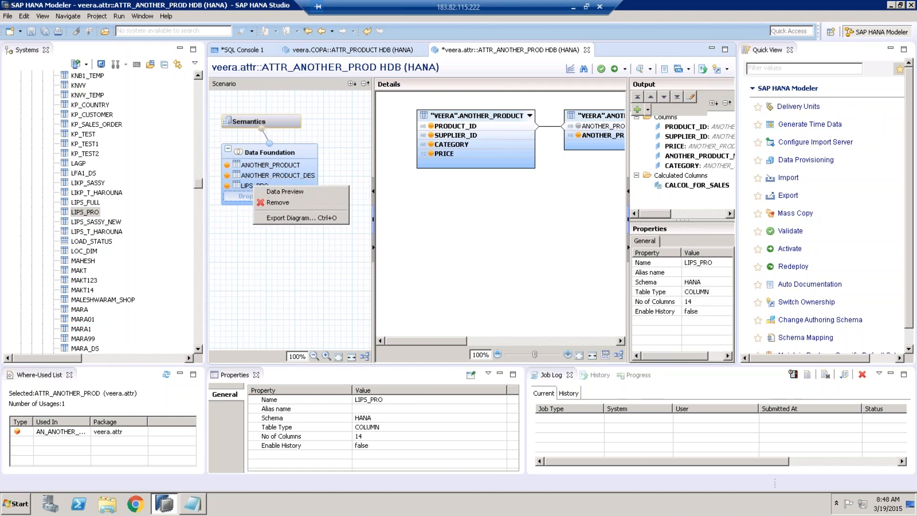
{"action": "left_click", "coordinate": [268, 202]}
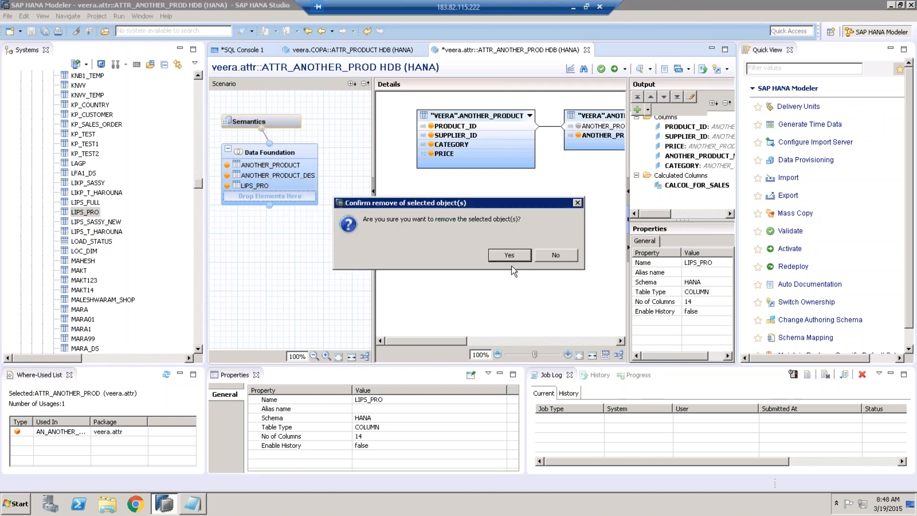
{"action": "left_click", "coordinate": [509, 256]}
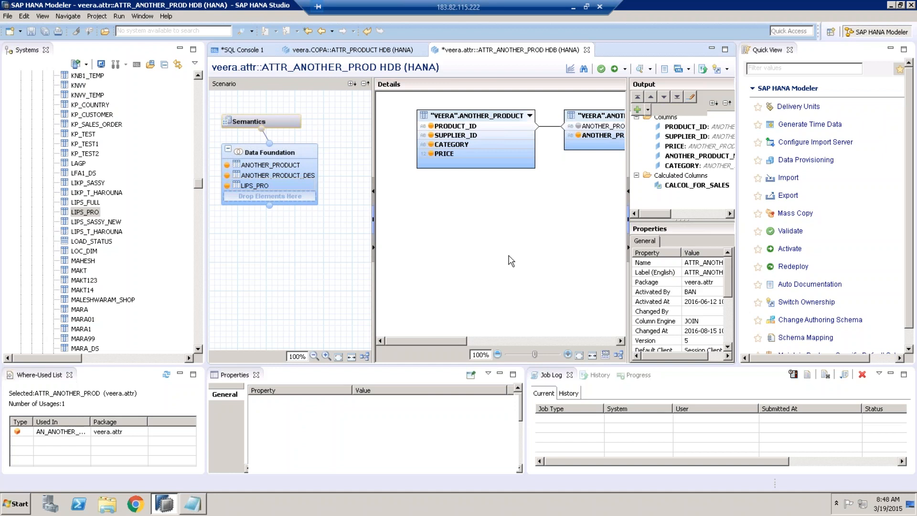
{"action": "right_click", "coordinate": [272, 179]}
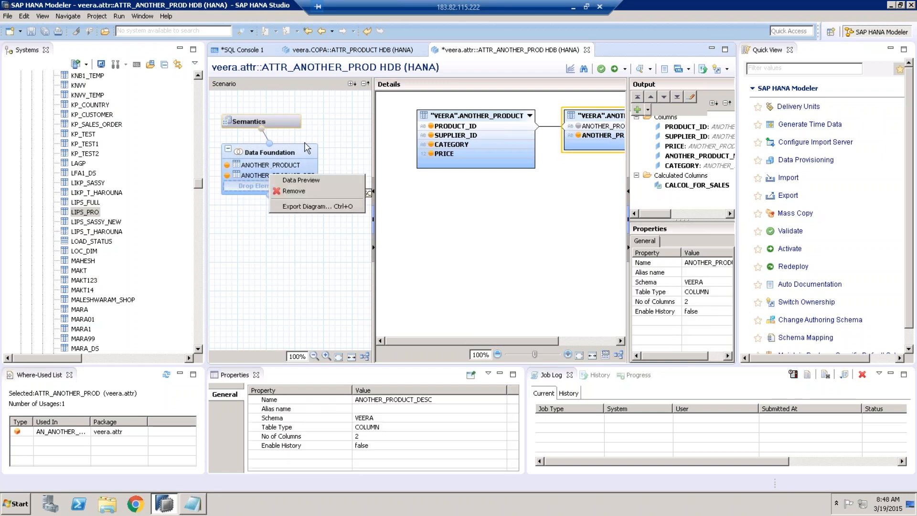
{"action": "left_click", "coordinate": [305, 149]}
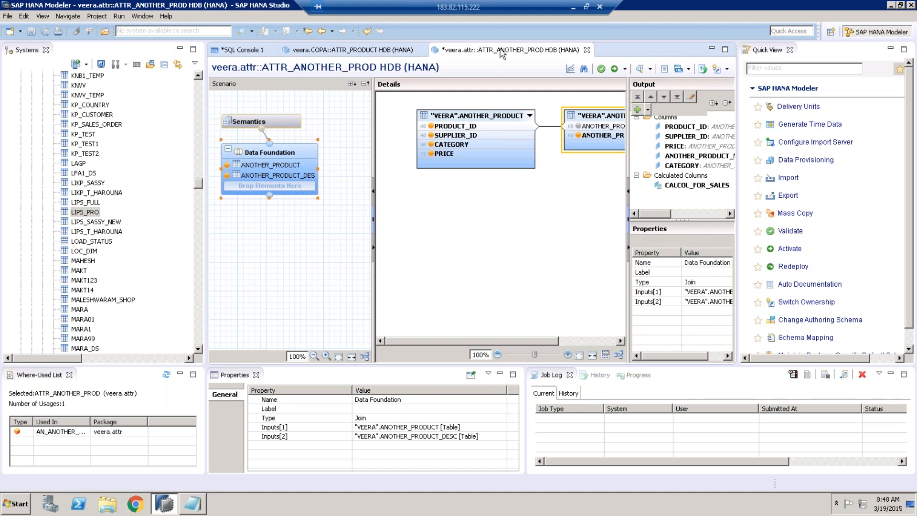
{"action": "double_click", "coordinate": [501, 50]}
{"action": "mouse_move", "coordinate": [95, 162]}
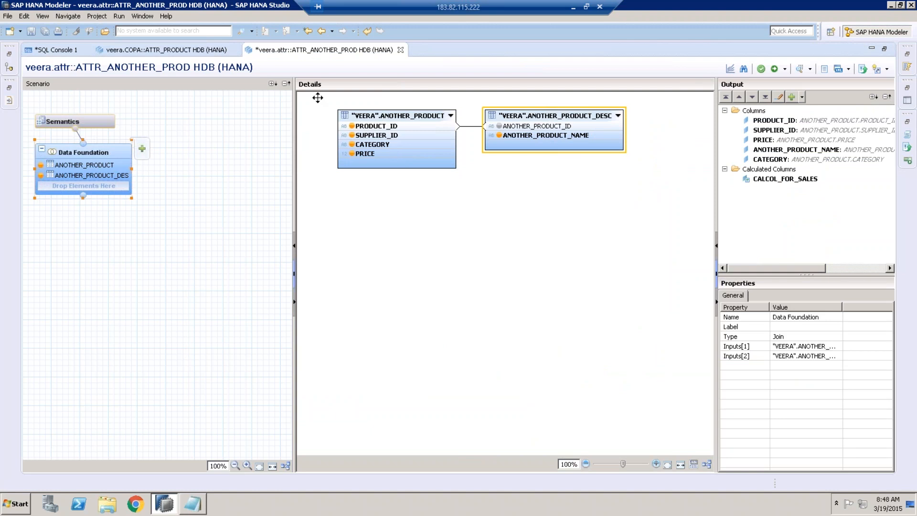
{"action": "left_click", "coordinate": [142, 149]}
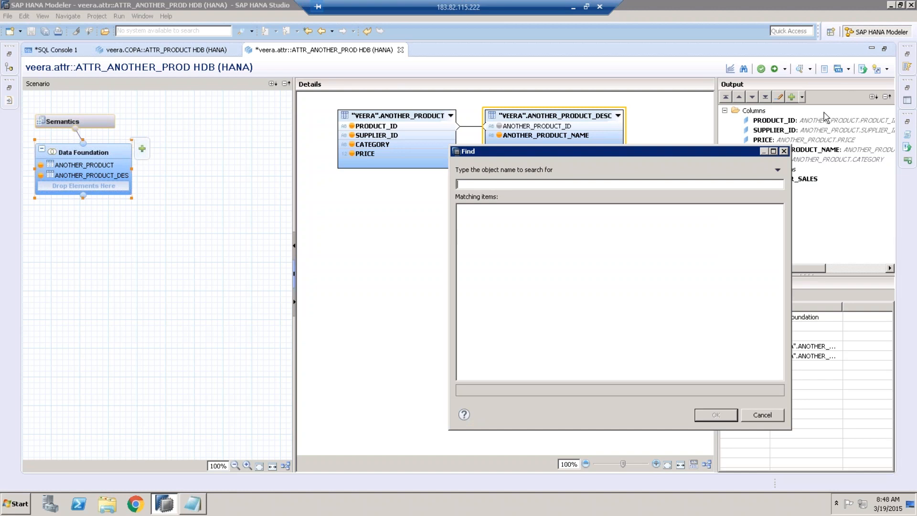
{"action": "left_click", "coordinate": [785, 152]}
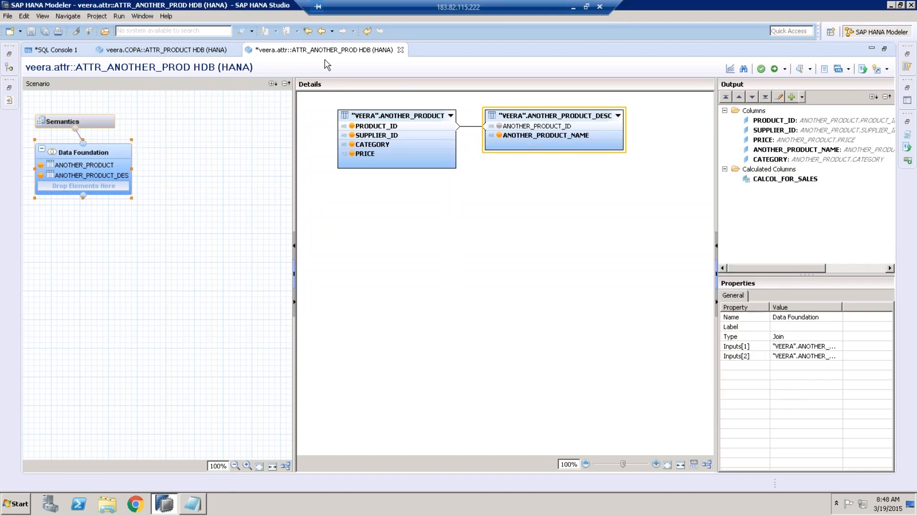
{"action": "double_click", "coordinate": [326, 54]}
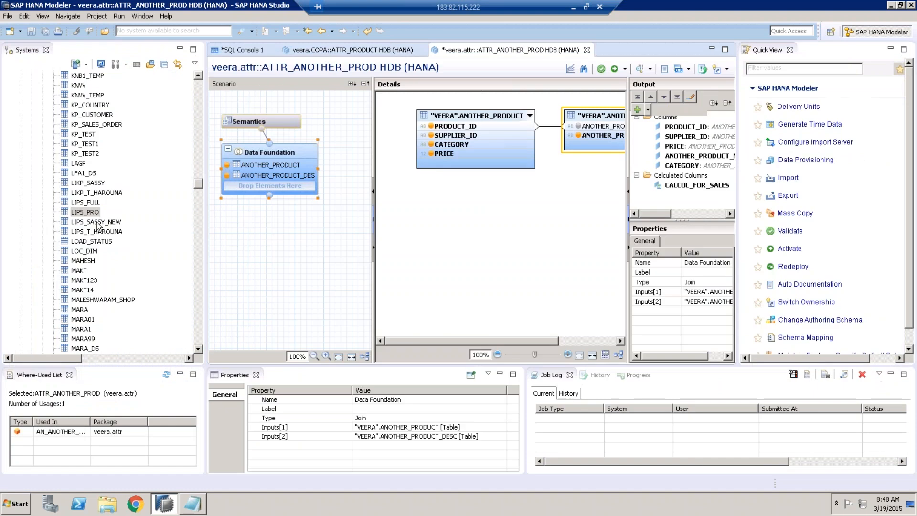
Step: Add the LIPS_PRO table from the HANA schema to the Data Foundation and select it in the enlarged view editor
{"action": "left_click_drag", "start_coordinate": [87, 215], "coordinate": [267, 186]}
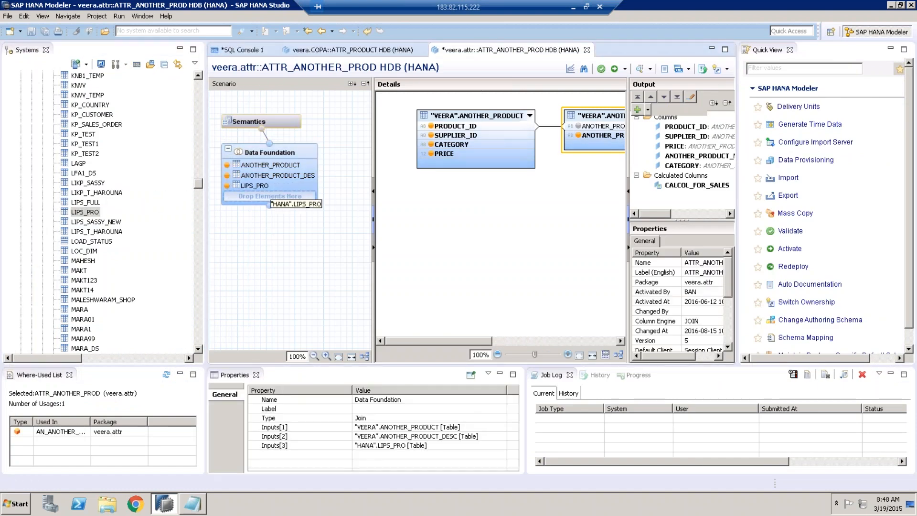
{"action": "double_click", "coordinate": [516, 50]}
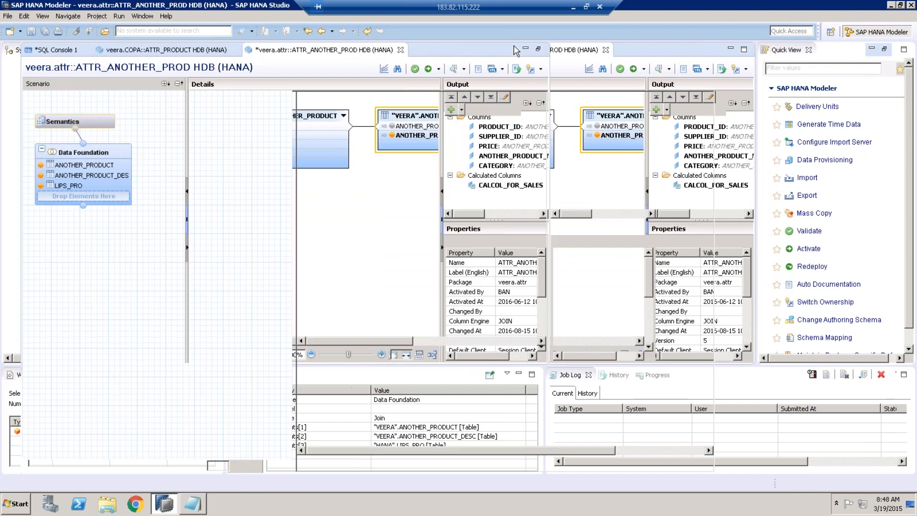
{"action": "left_click", "coordinate": [676, 114]}
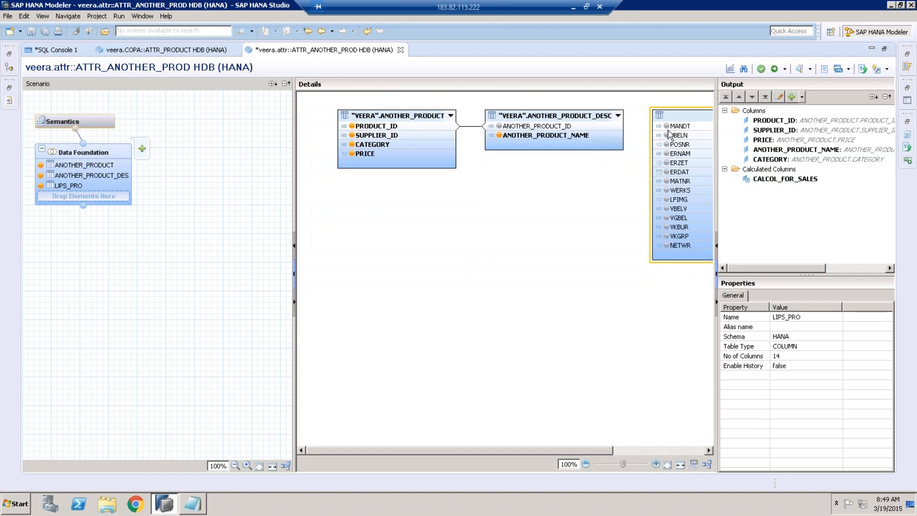
{"action": "mouse_move", "coordinate": [668, 146]}
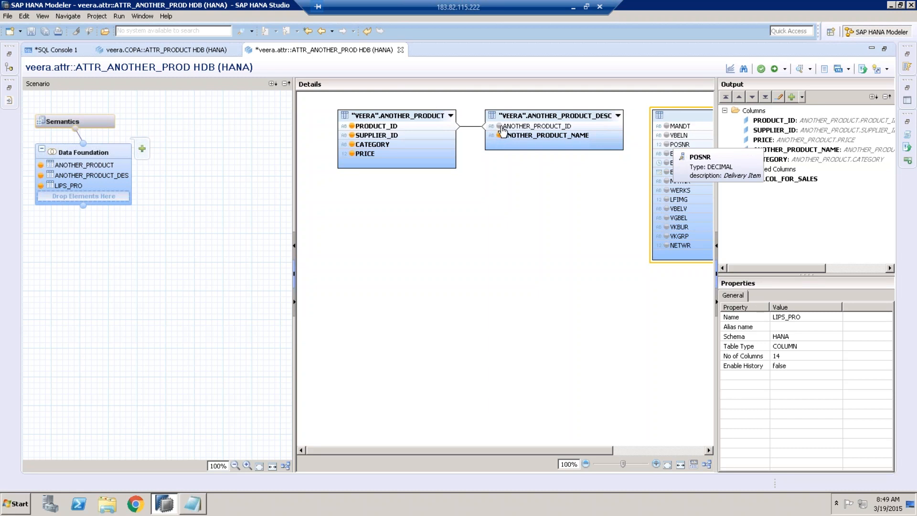
{"action": "mouse_move", "coordinate": [503, 128]}
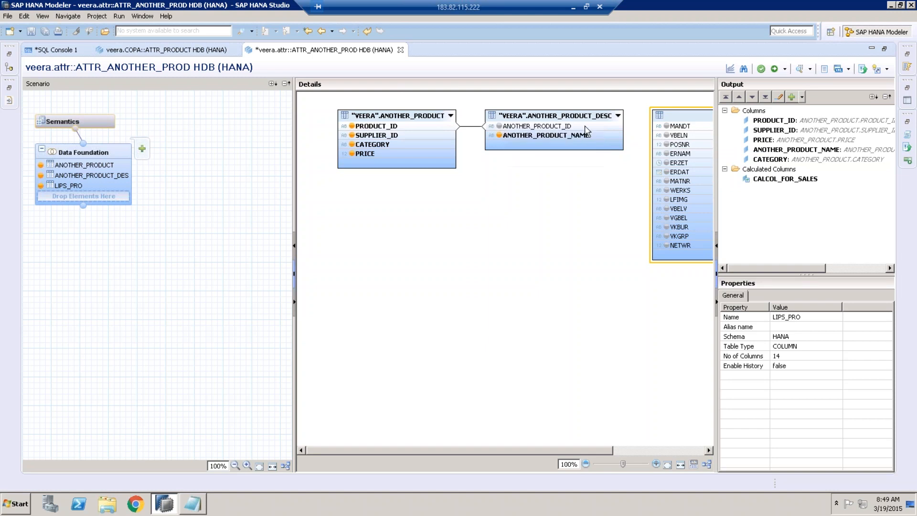
Step: Try to pick an Equal filter value for ANOTHER_PRODUCT_ID in ANOTHER_PRODUCT_DESC from its value help, then cancel the filter
{"action": "left_click", "coordinate": [585, 127]}
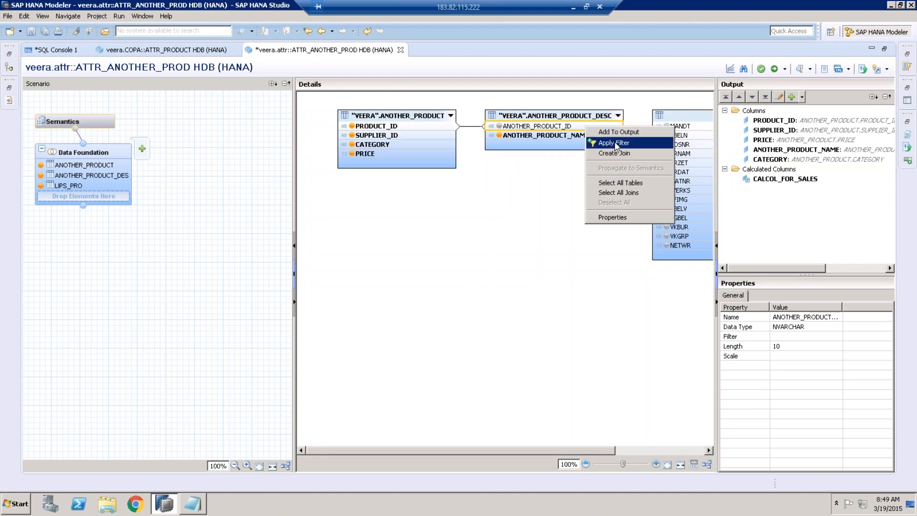
{"action": "left_click", "coordinate": [614, 143]}
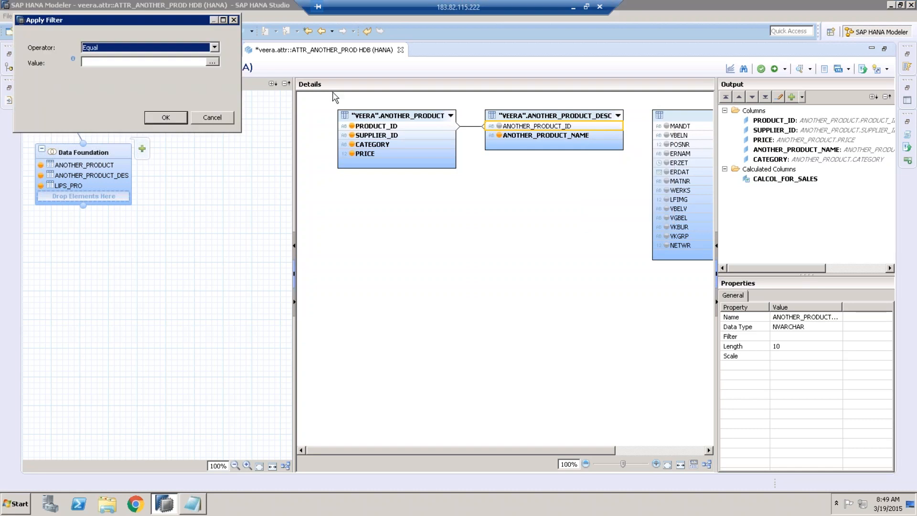
{"action": "left_click", "coordinate": [212, 62]}
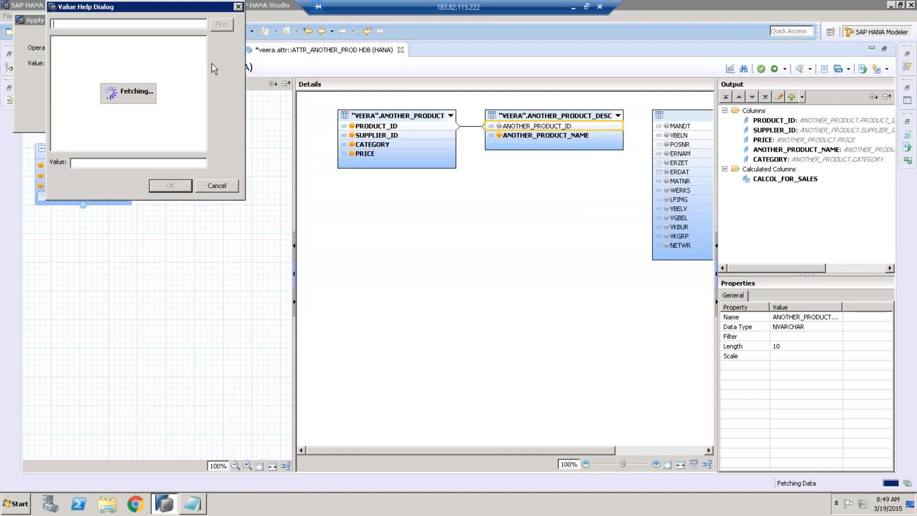
{"action": "left_click", "coordinate": [220, 187]}
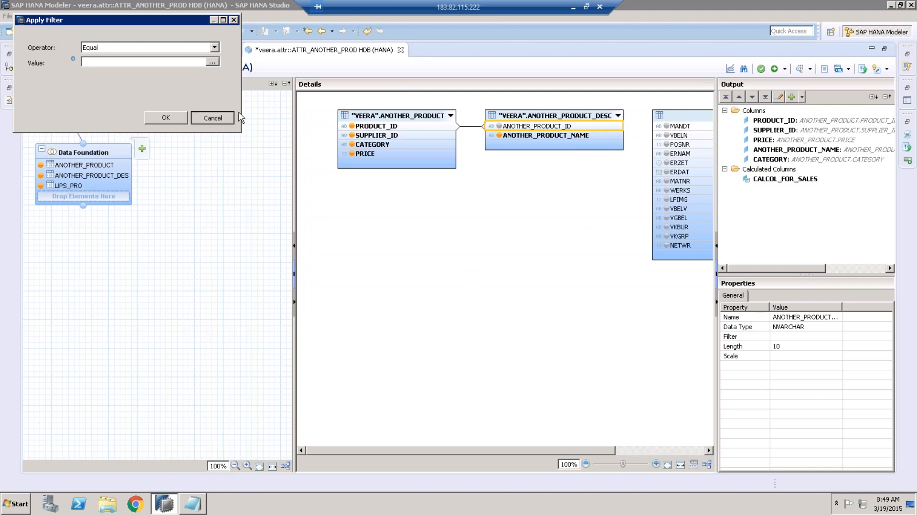
{"action": "left_click", "coordinate": [212, 117]}
Step: Try to pick an Equal filter value for the CATEGORY column of ANOTHER_PRODUCT from its value help, then cancel the filter
{"action": "right_click", "coordinate": [384, 148]}
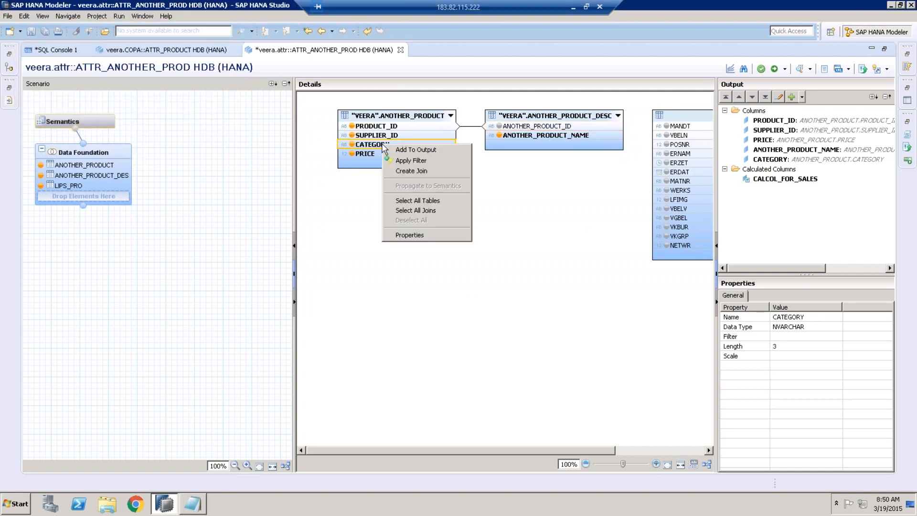
{"action": "left_click", "coordinate": [412, 160]}
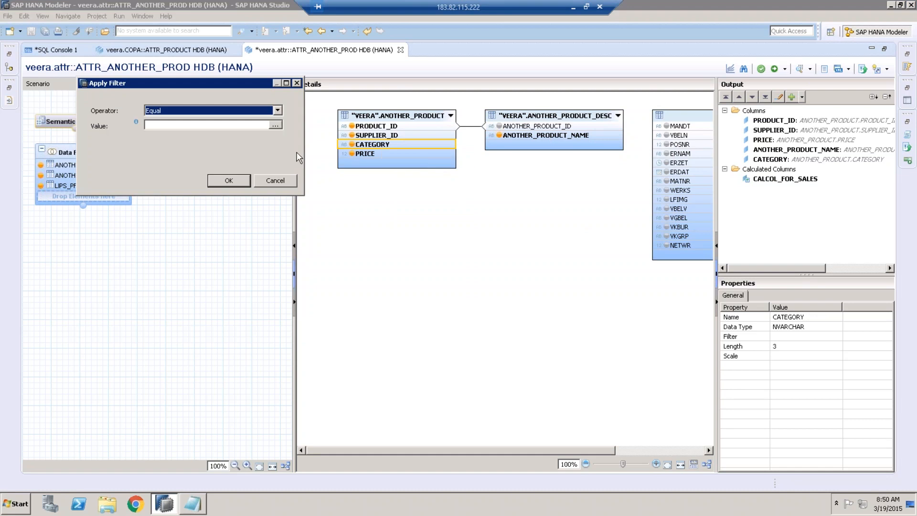
{"action": "left_click", "coordinate": [277, 126]}
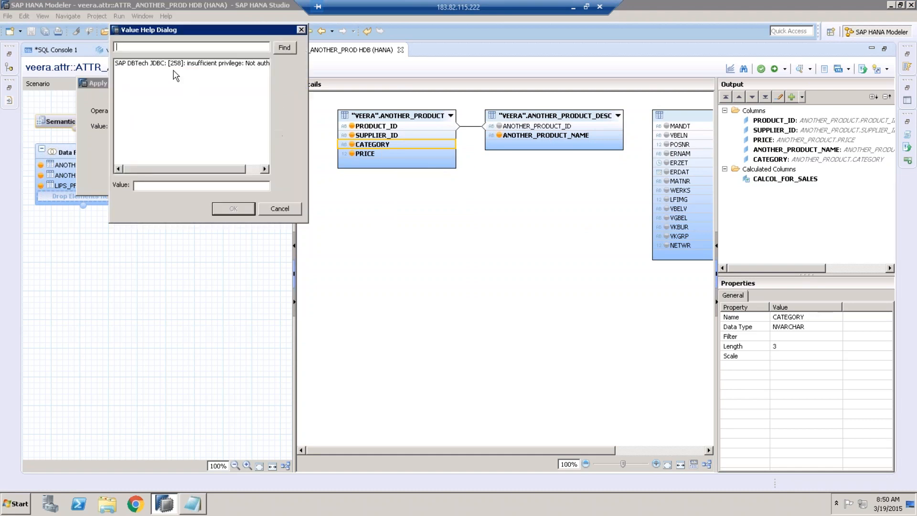
{"action": "mouse_move", "coordinate": [198, 168]}
{"action": "left_mouse_down"}
{"action": "mouse_move", "coordinate": [220, 169]}
{"action": "mouse_move", "coordinate": [180, 168]}
{"action": "left_mouse_up"}
{"action": "left_click", "coordinate": [122, 65]}
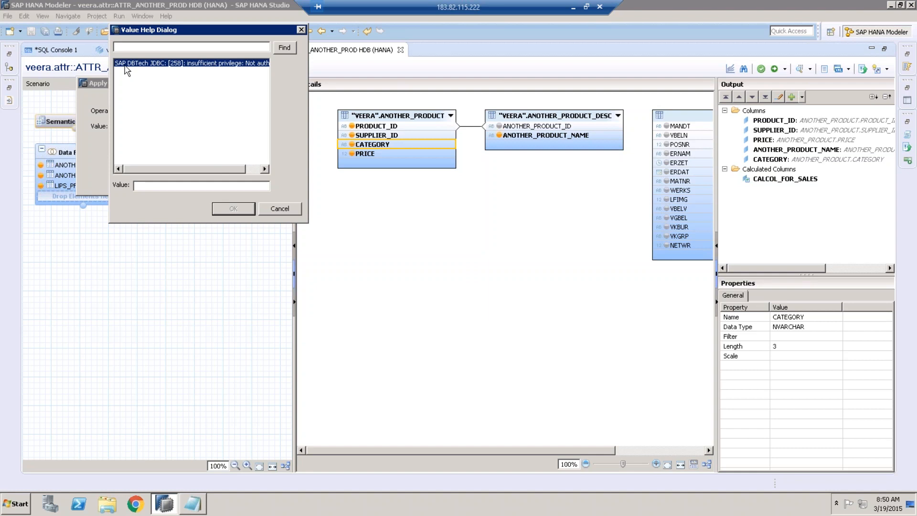
{"action": "left_click", "coordinate": [280, 209]}
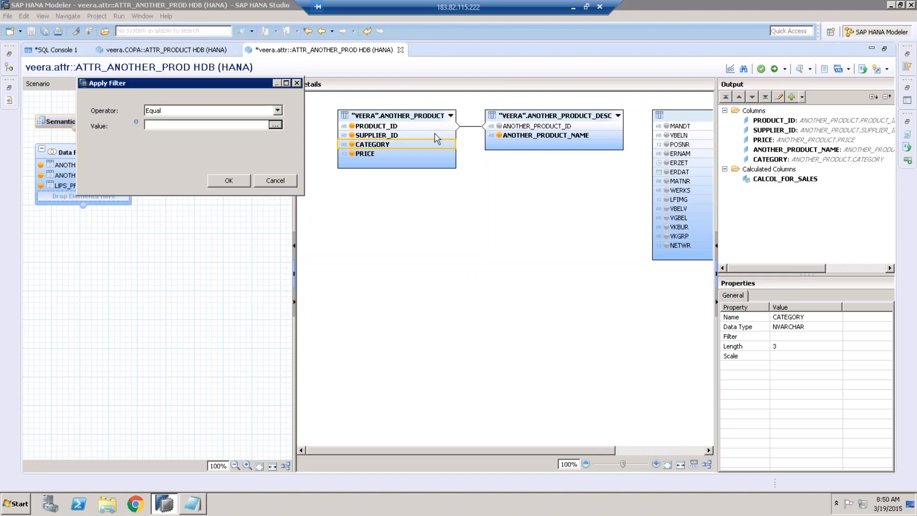
{"action": "left_click", "coordinate": [281, 181]}
Step: Open the ATTR_PRODUCT attribute view from the veera.COPA package and maximize its editor
{"action": "double_click", "coordinate": [343, 50]}
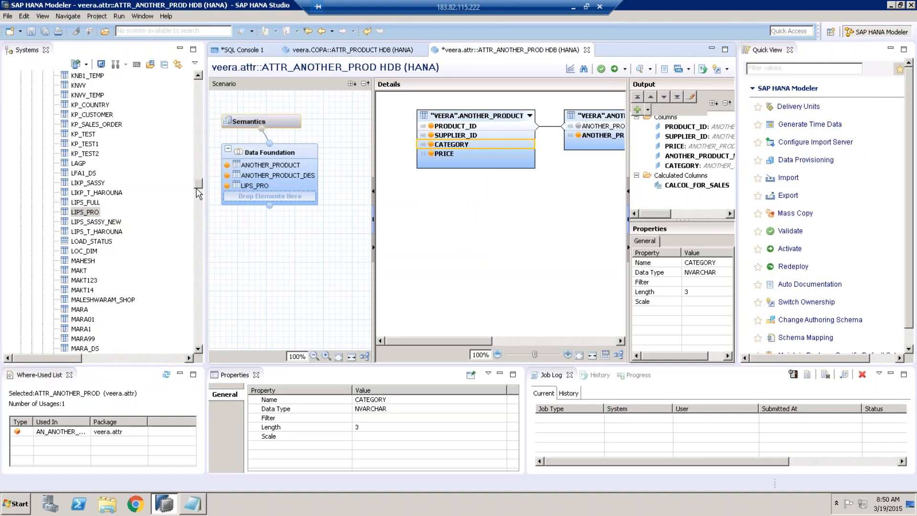
{"action": "left_click_drag", "start_coordinate": [198, 184], "coordinate": [198, 81]}
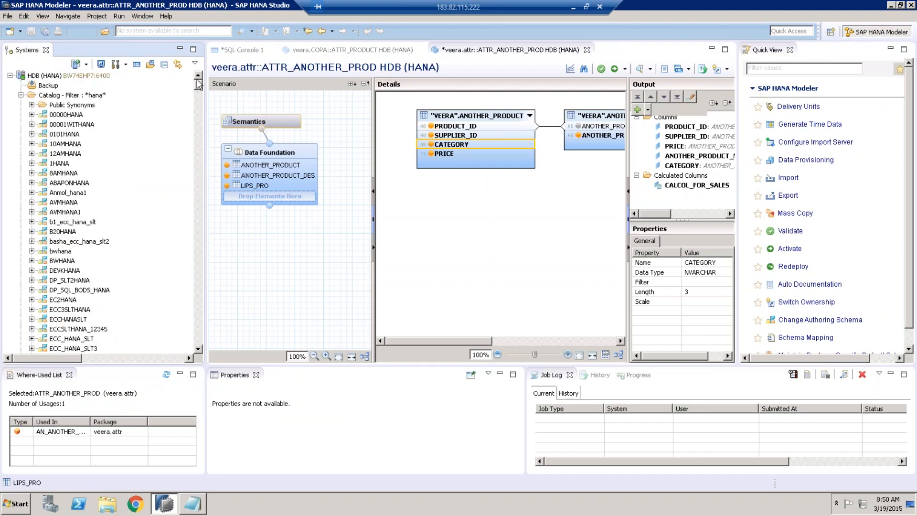
{"action": "left_click", "coordinate": [21, 95]}
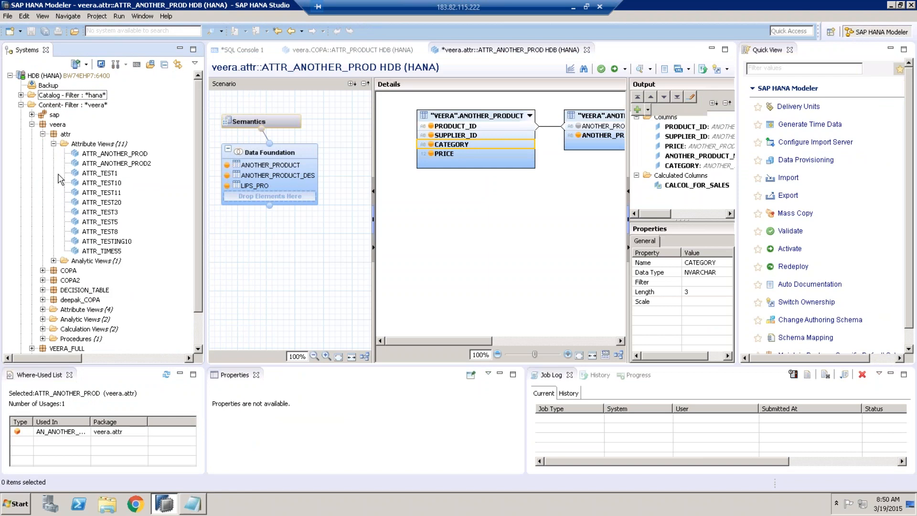
{"action": "left_click", "coordinate": [42, 270]}
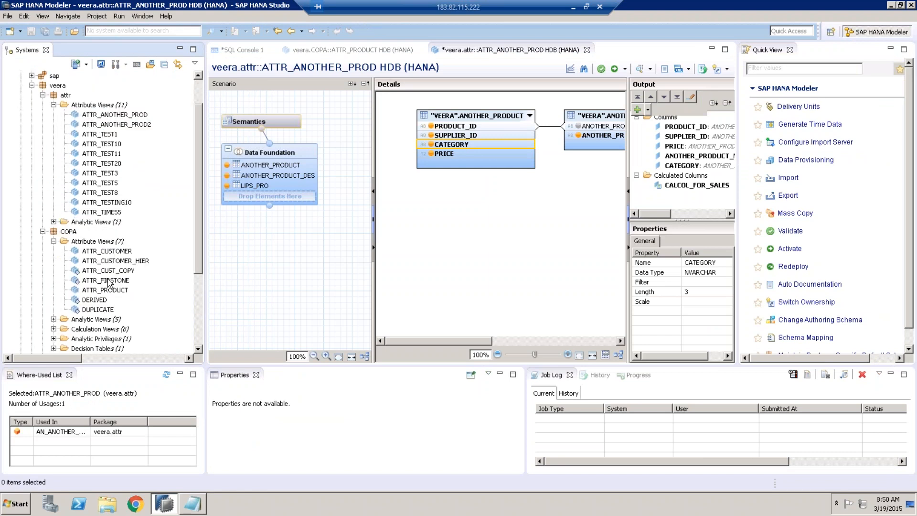
{"action": "double_click", "coordinate": [112, 290]}
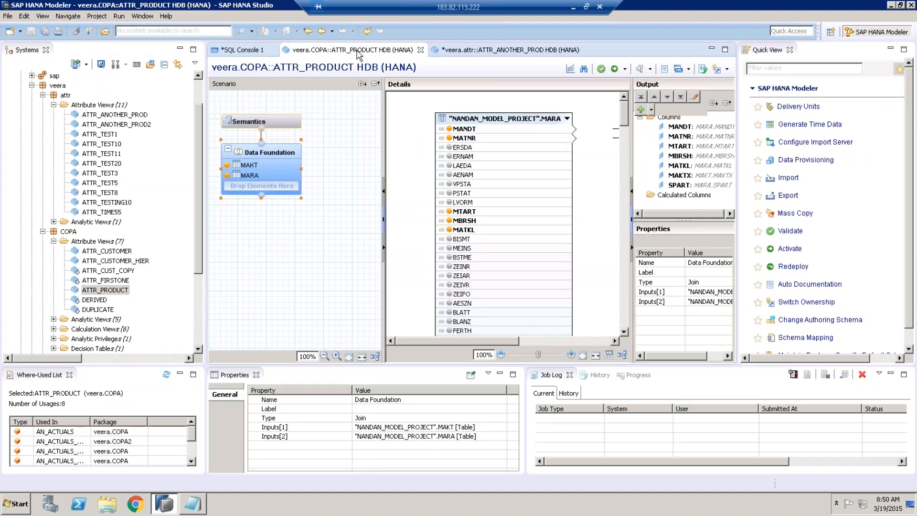
{"action": "double_click", "coordinate": [357, 50]}
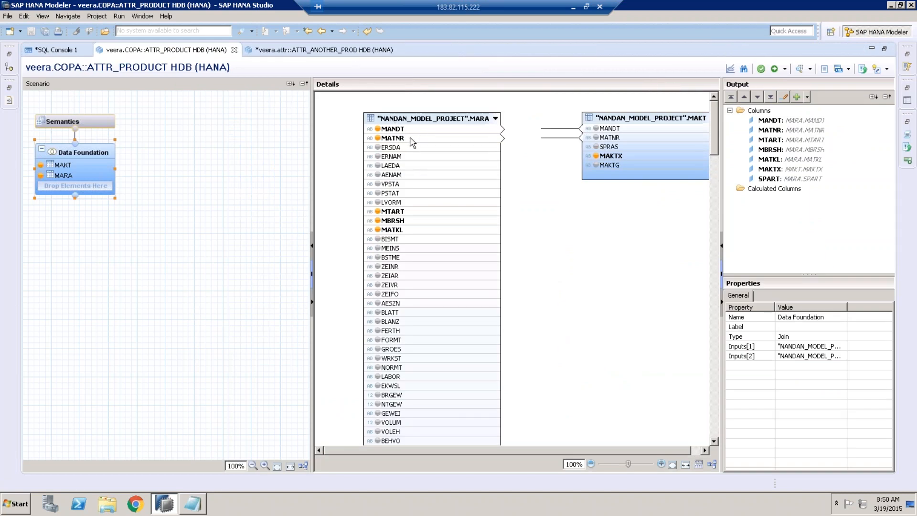
Step: Try to pick an Equal filter value for the MATNR column of MARA from its value help, then cancel the filter
{"action": "right_click", "coordinate": [411, 139]}
{"action": "left_click", "coordinate": [442, 154]}
{"action": "left_click", "coordinate": [212, 63]}
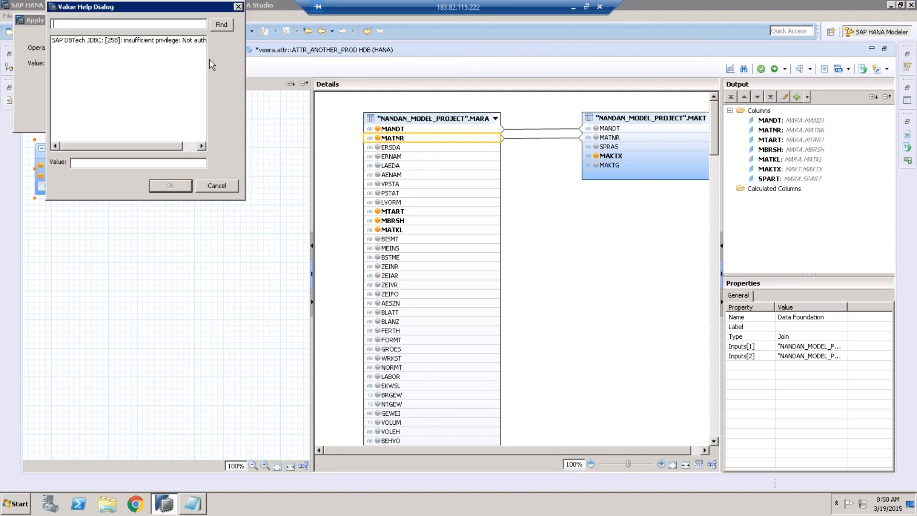
{"action": "left_click", "coordinate": [224, 190]}
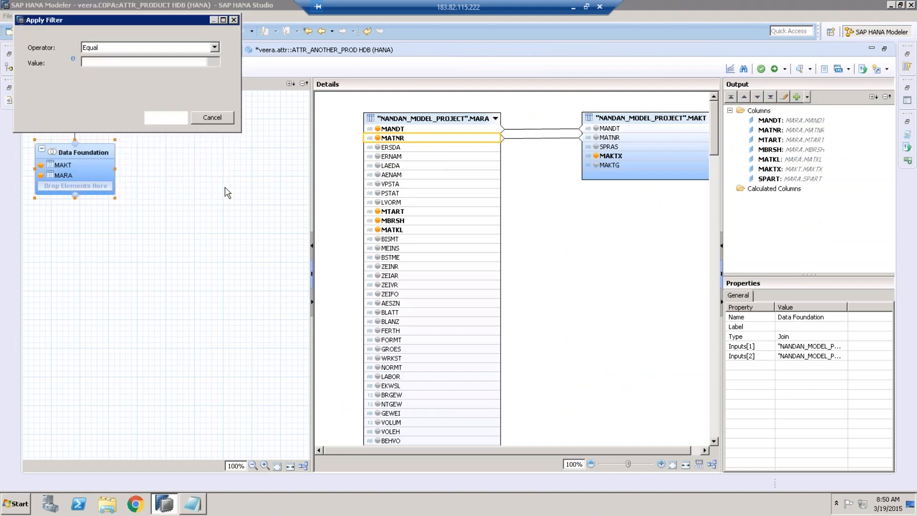
{"action": "left_click", "coordinate": [217, 118]}
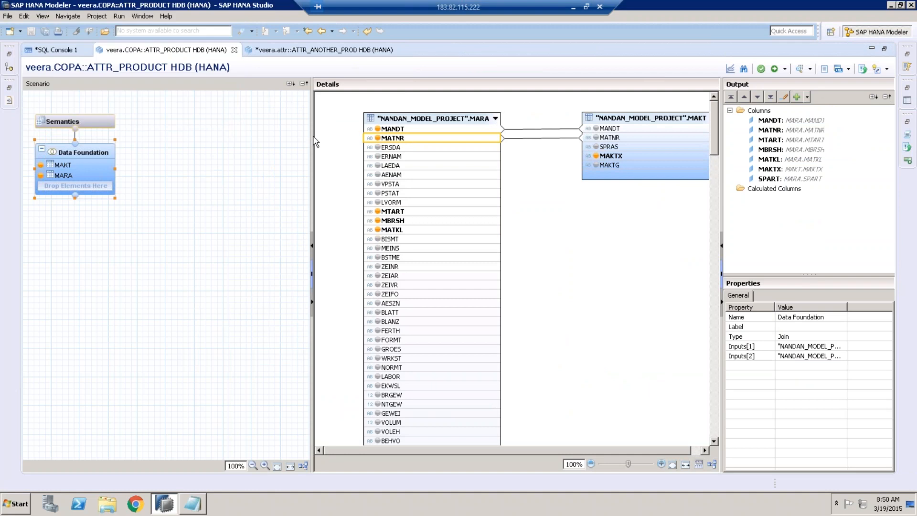
Step: Create a standard attribute view named ATTR_FIRSTONE in the veera package
{"action": "double_click", "coordinate": [196, 49]}
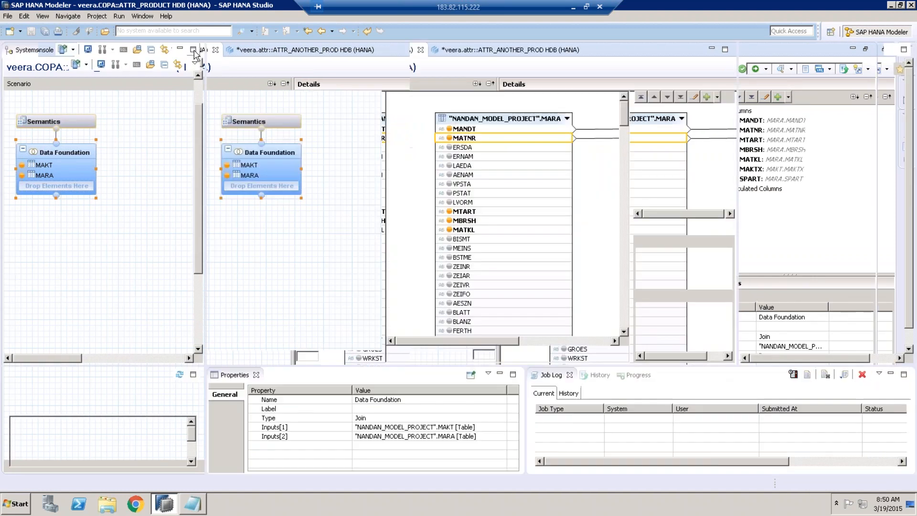
{"action": "left_click", "coordinate": [197, 89]}
{"action": "left_click", "coordinate": [43, 133]}
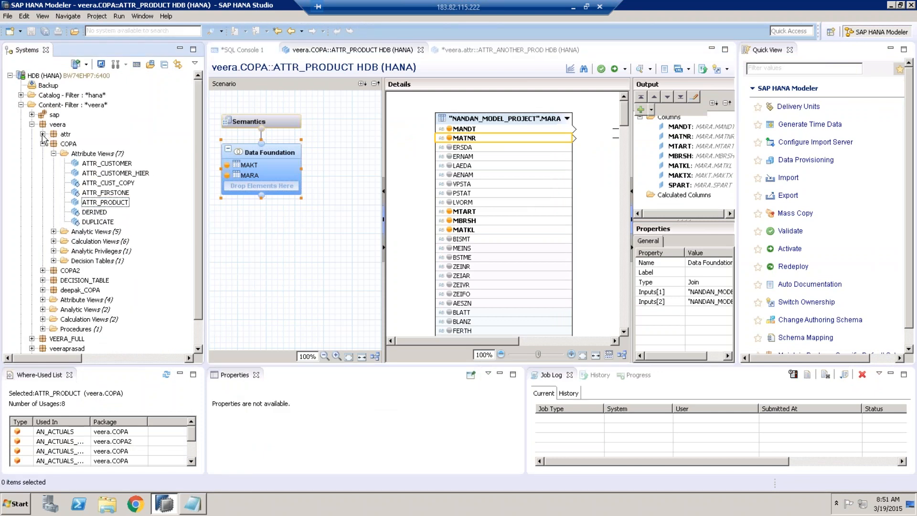
{"action": "left_click", "coordinate": [32, 124]}
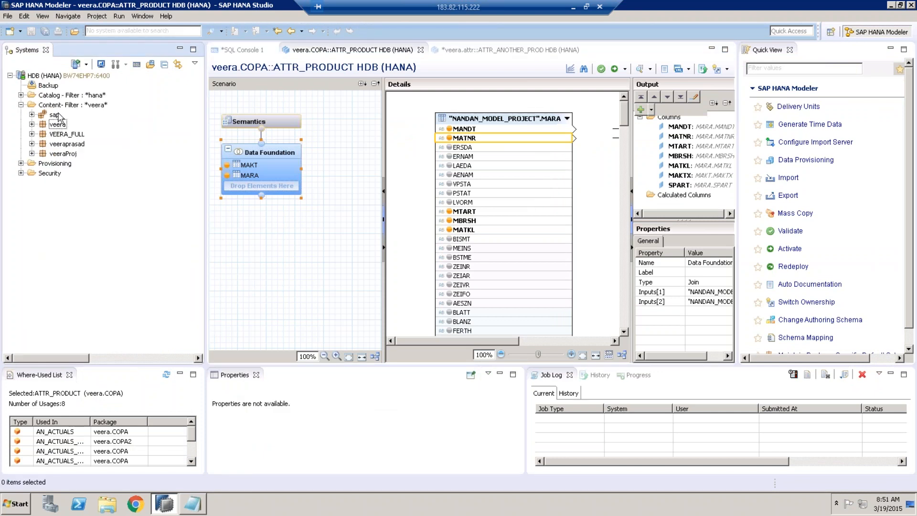
{"action": "right_click", "coordinate": [59, 127]}
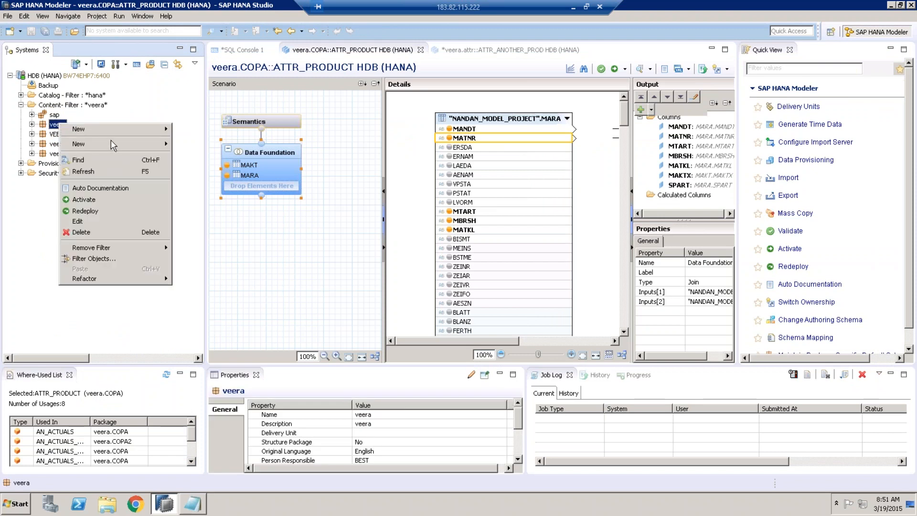
{"action": "mouse_move", "coordinate": [141, 148]}
{"action": "left_click", "coordinate": [217, 157]}
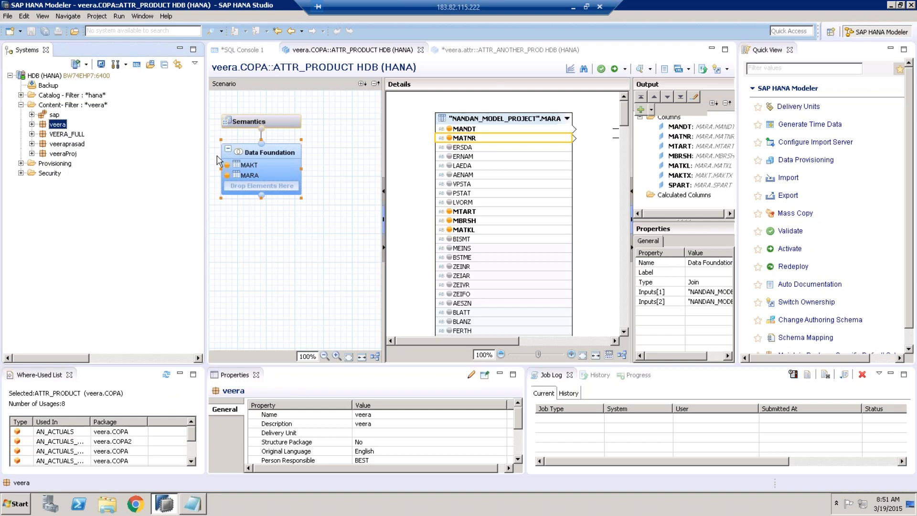
{"action": "type", "text": "ATTR_FIRSTONE"}
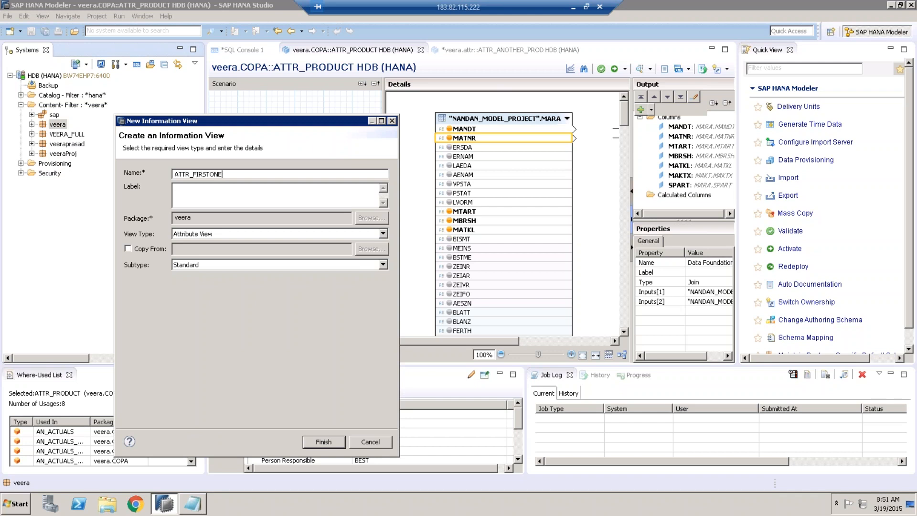
{"action": "left_click", "coordinate": [328, 442]}
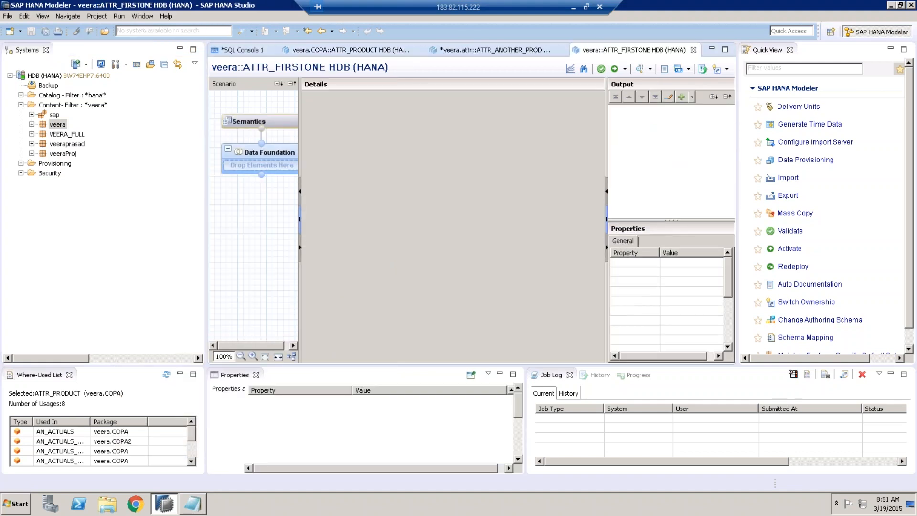
Step: Expand the catalog and go to the tables of the HANA schema
{"action": "left_click", "coordinate": [21, 95]}
{"action": "left_click", "coordinate": [75, 212]}
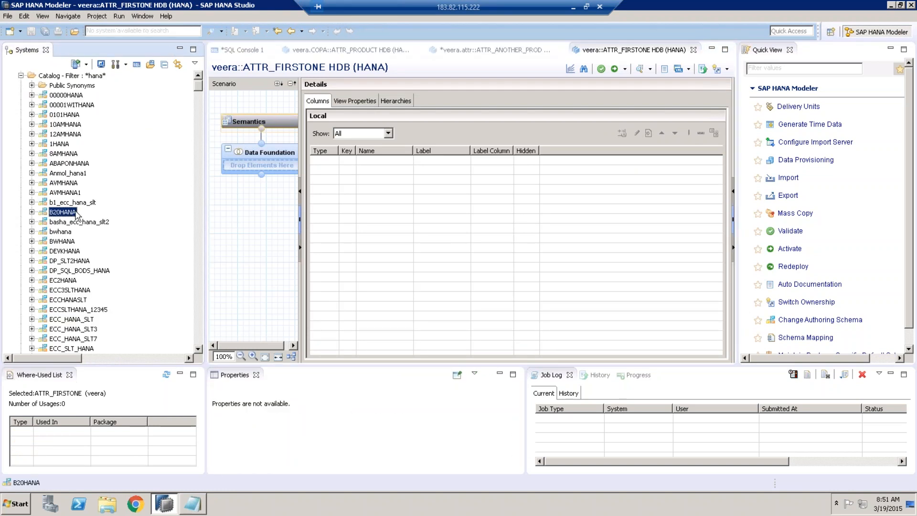
{"action": "key", "text": "h"}
{"action": "key", "text": "h"}
{"action": "key", "text": "h"}
{"action": "key", "text": "h"}
{"action": "key", "text": "h"}
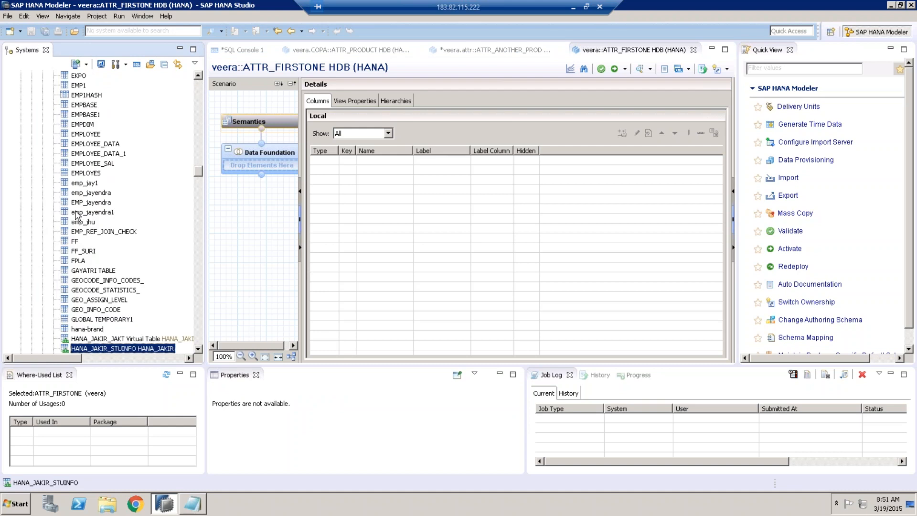
Step: Look through the HANA schema's tables, from the MARA group to those starting with P, for a suitable source table
{"action": "left_click", "coordinate": [197, 272]}
{"action": "left_click", "coordinate": [196, 272]}
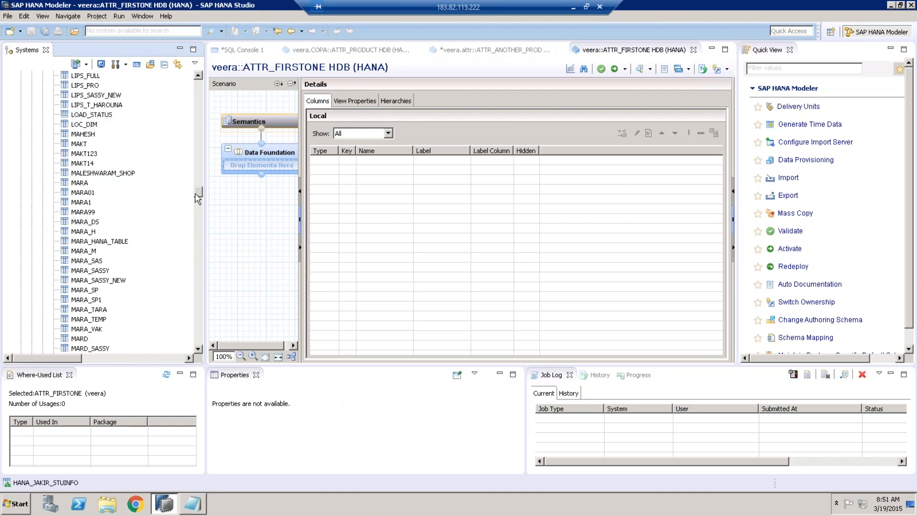
{"action": "left_click", "coordinate": [83, 203]}
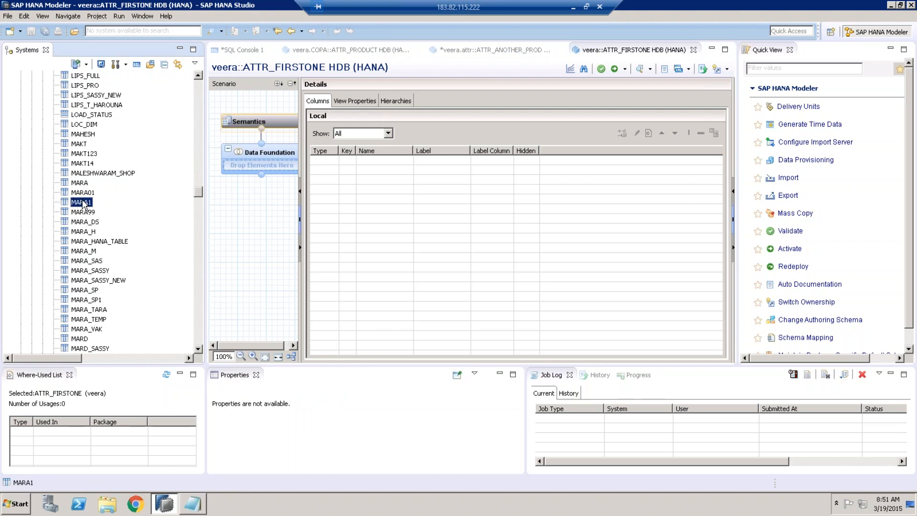
{"action": "key", "text": "p"}
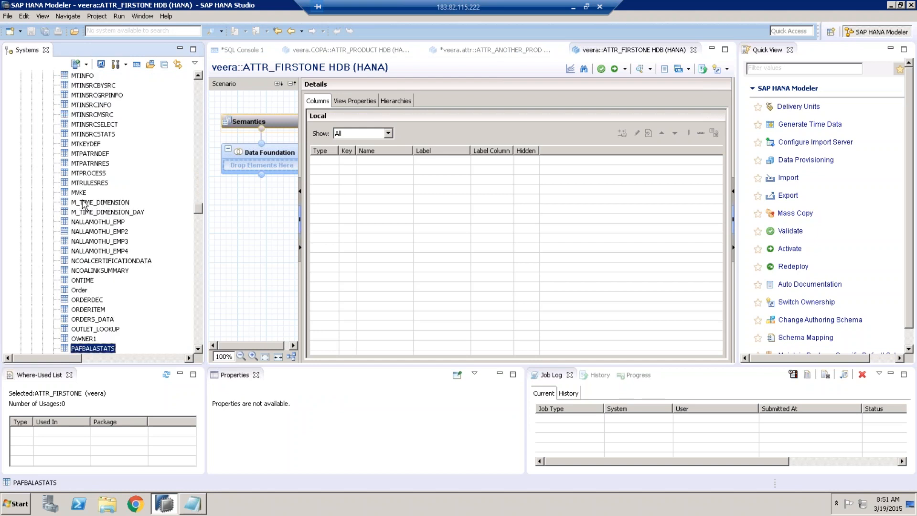
{"action": "left_click", "coordinate": [198, 349]}
{"action": "left_click", "coordinate": [197, 349]}
{"action": "scroll", "coordinate": [198, 286], "scroll_direction": "down", "scroll_amount": 4}
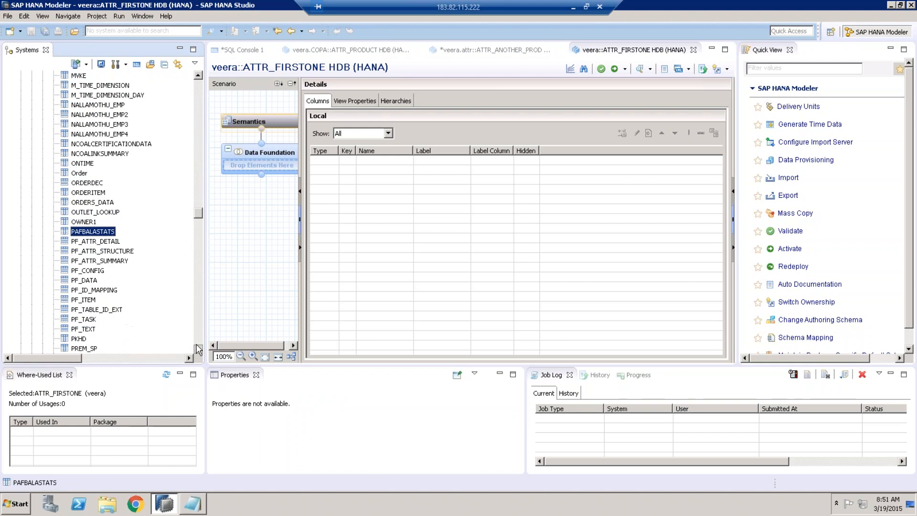
{"action": "left_click_drag", "start_coordinate": [198, 210], "coordinate": [199, 191]}
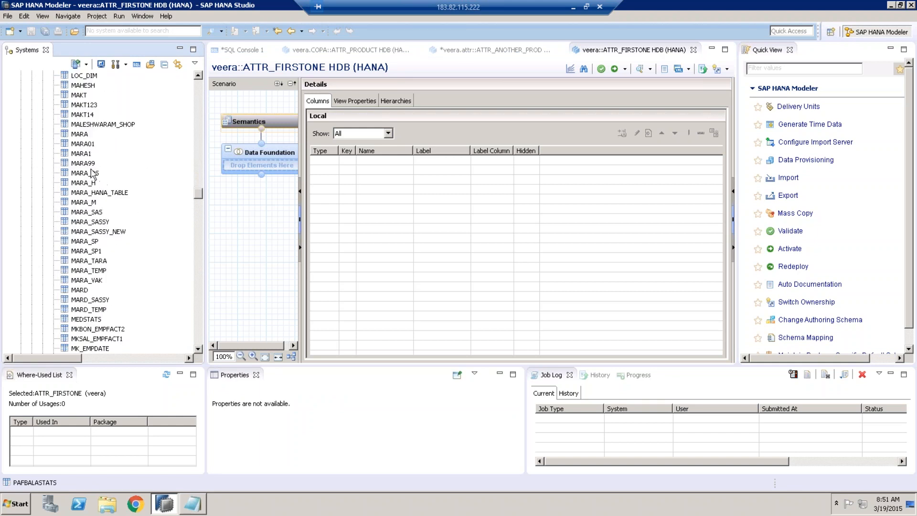
{"action": "left_click", "coordinate": [81, 153]}
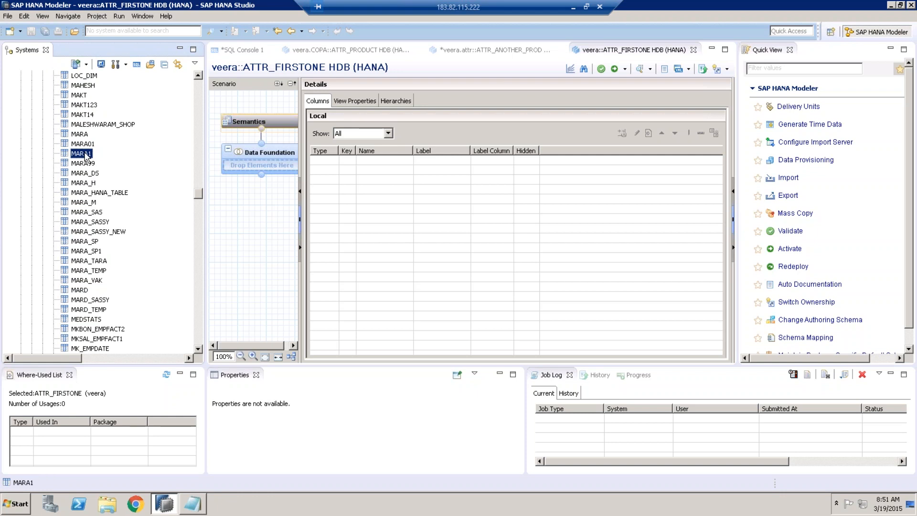
Step: Add the EMPLOYEE table from the HANA schema to the Data Foundation of ATTR_FIRSTONE
{"action": "left_click", "coordinate": [200, 117]}
{"action": "left_click", "coordinate": [199, 117]}
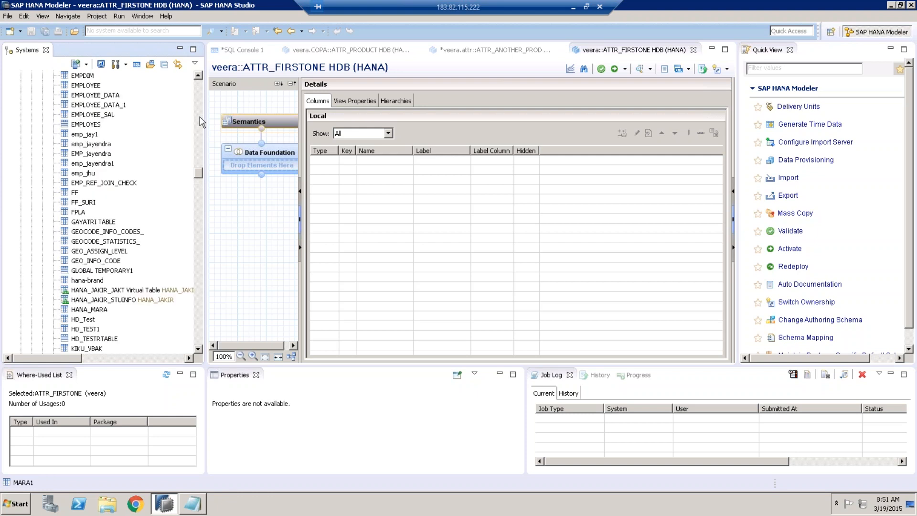
{"action": "left_click", "coordinate": [90, 87]}
{"action": "left_click_drag", "start_coordinate": [90, 87], "coordinate": [272, 165]}
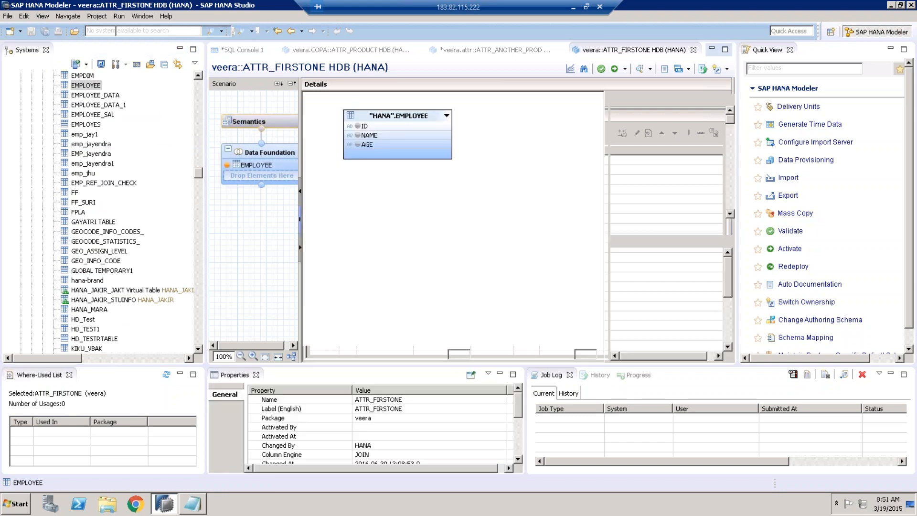
Step: View the values offered for an Equal filter on the NAME column of EMPLOYEE, then cancel the filter
{"action": "right_click", "coordinate": [381, 136]}
{"action": "left_click", "coordinate": [407, 152]}
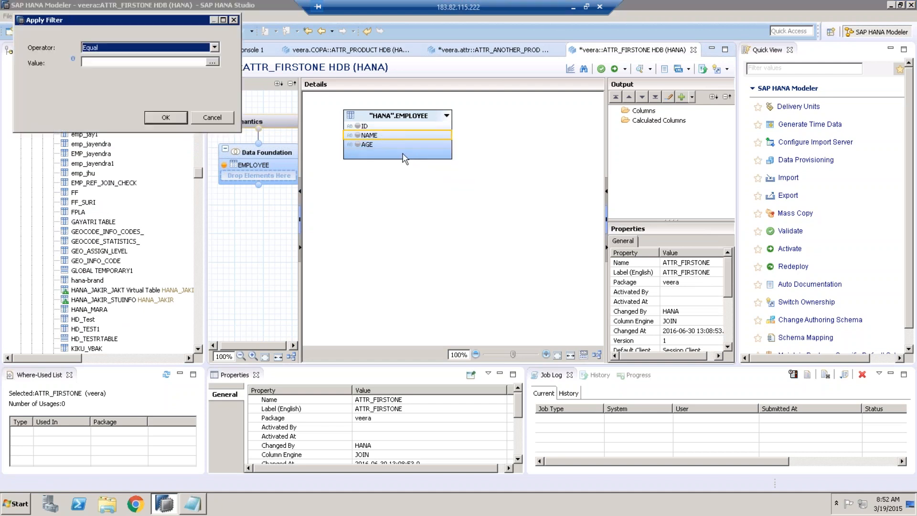
{"action": "left_click", "coordinate": [212, 60]}
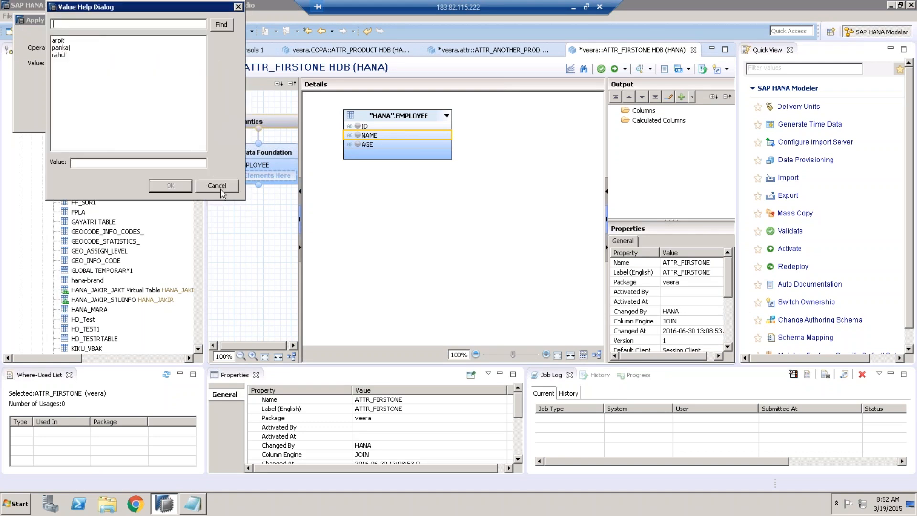
{"action": "left_click", "coordinate": [220, 188]}
{"action": "left_click", "coordinate": [215, 119]}
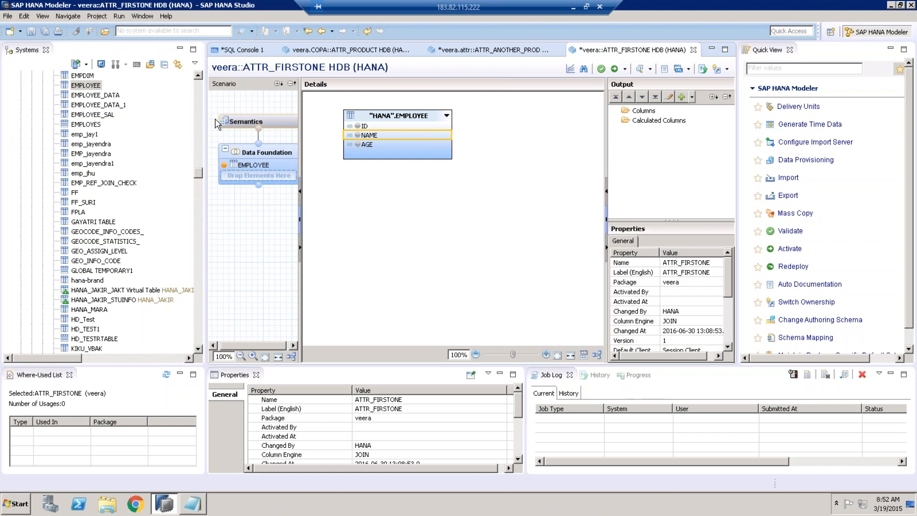
Step: Add the EMPLOYEE_DATA table to the Data Foundation and include its ENO and DNO columns in the output
{"action": "left_click", "coordinate": [198, 76]}
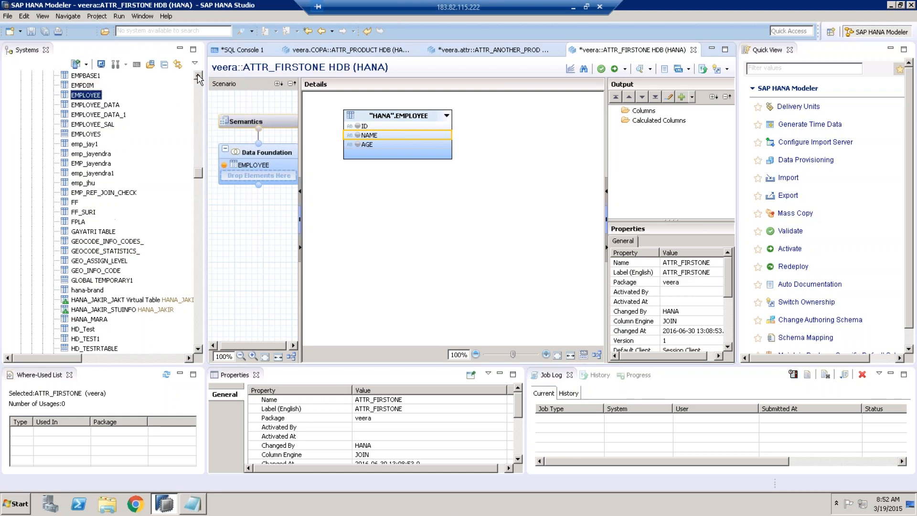
{"action": "scroll", "coordinate": [198, 77], "scroll_direction": "up", "scroll_amount": 1}
{"action": "left_click_drag", "start_coordinate": [100, 135], "coordinate": [245, 174]}
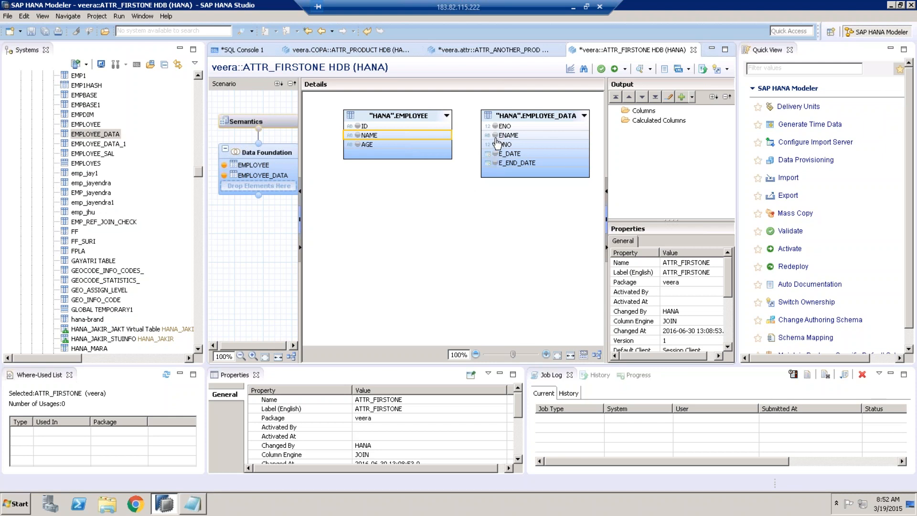
{"action": "left_click", "coordinate": [496, 127]}
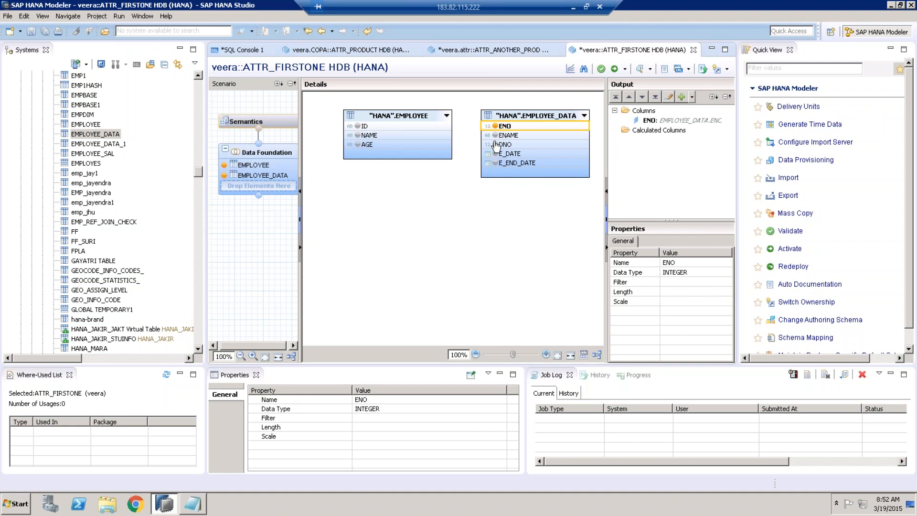
{"action": "left_click", "coordinate": [496, 145]}
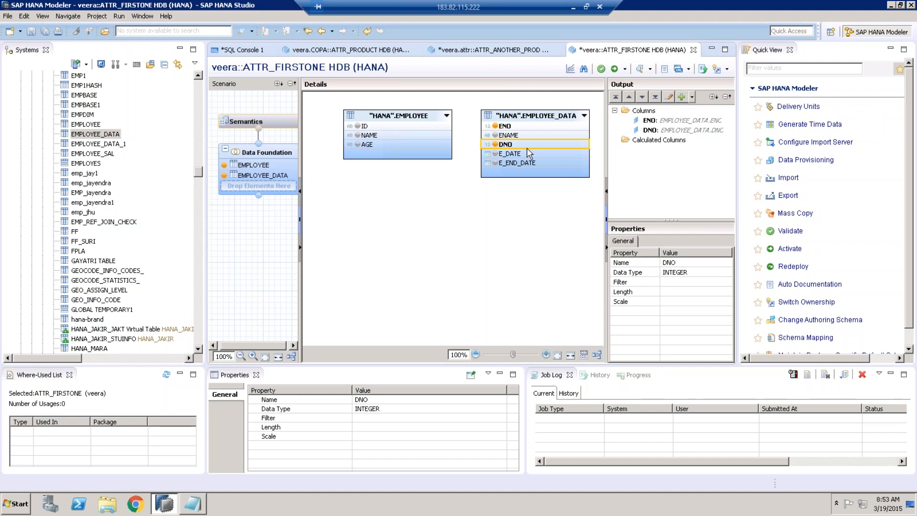
Step: Apply an Equal filter to the NAME column of EMPLOYEE, using the second employee name in the value help
{"action": "right_click", "coordinate": [386, 137]}
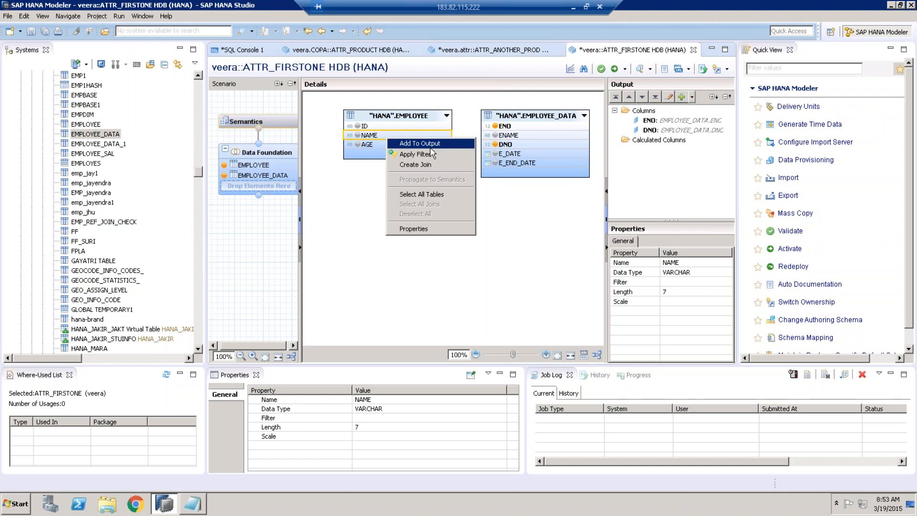
{"action": "left_click", "coordinate": [437, 159]}
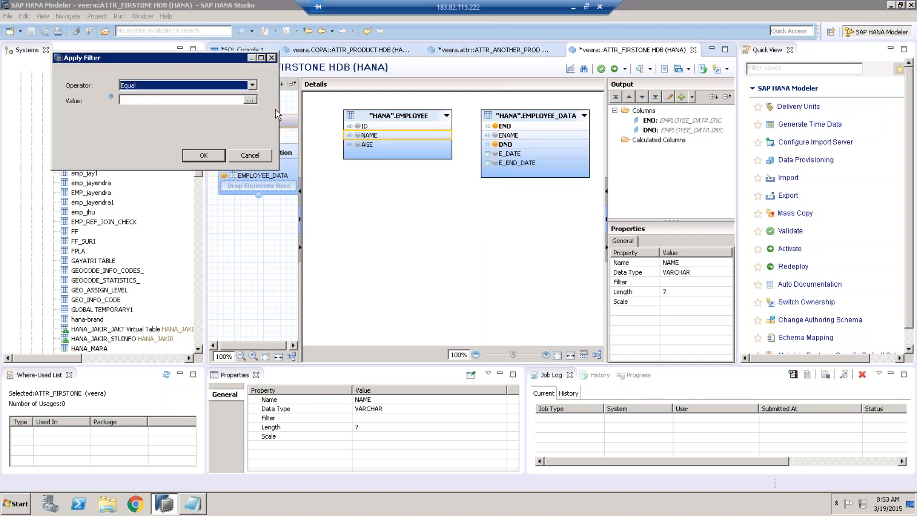
{"action": "left_click", "coordinate": [250, 100]}
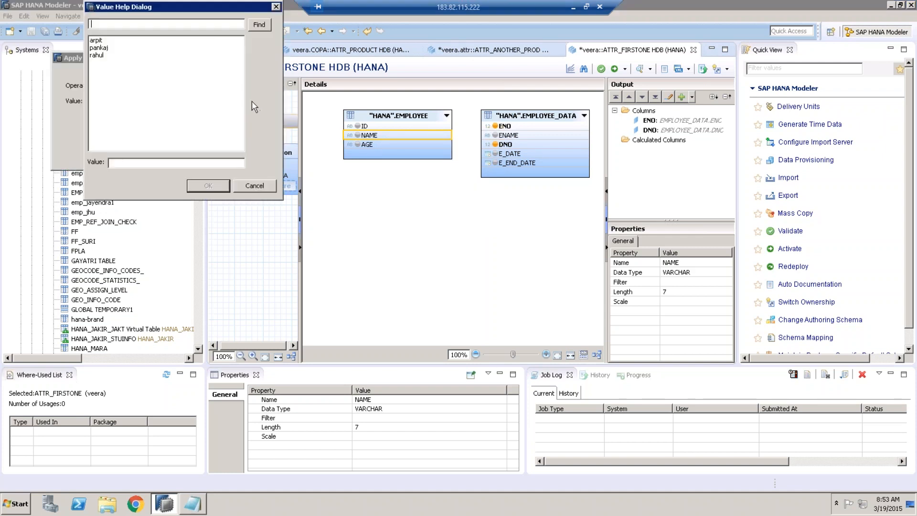
{"action": "left_click", "coordinate": [101, 48]}
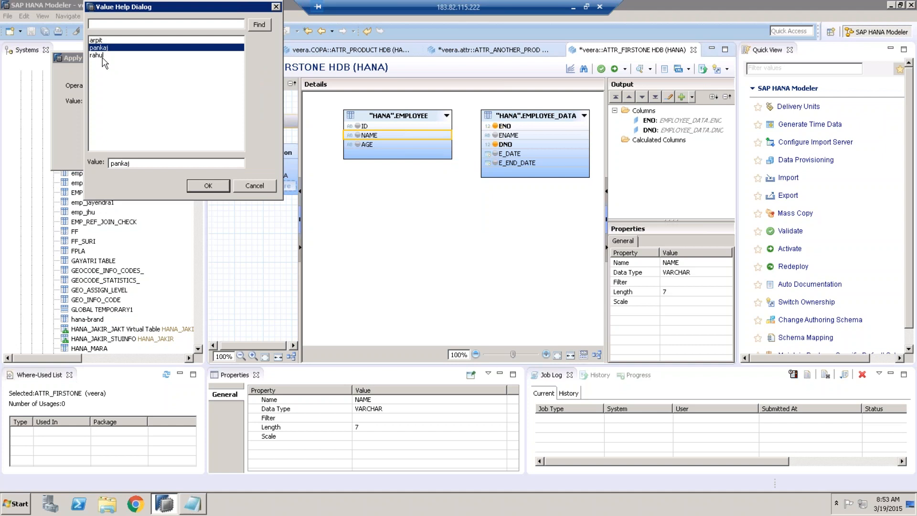
{"action": "left_click", "coordinate": [102, 56]}
{"action": "left_click", "coordinate": [107, 48]}
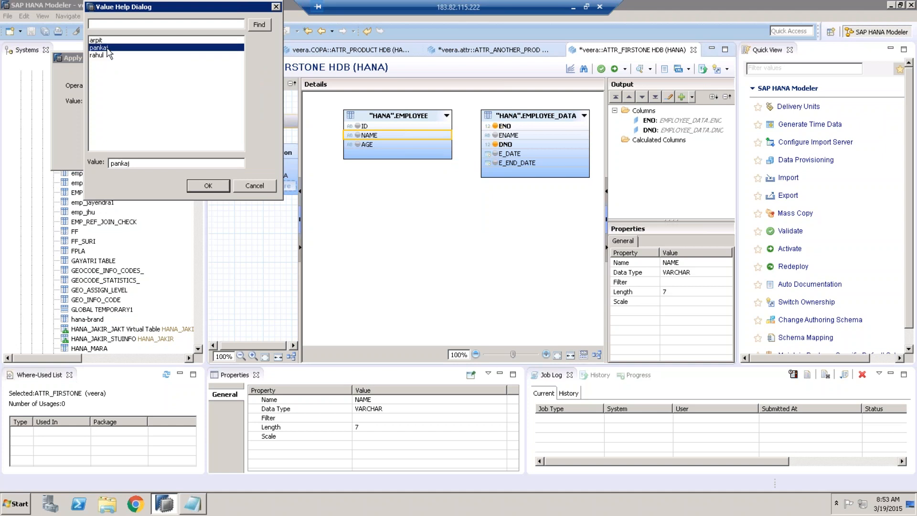
{"action": "left_click", "coordinate": [209, 185]}
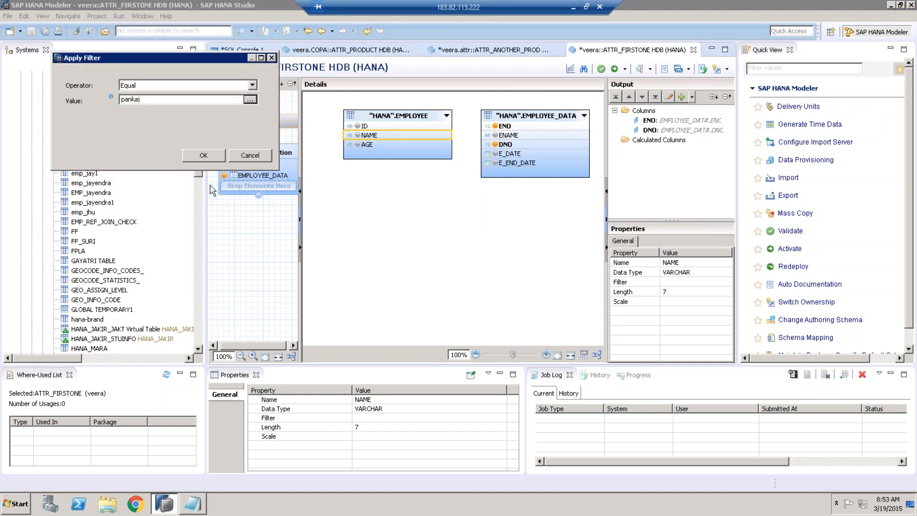
{"action": "left_click", "coordinate": [208, 154]}
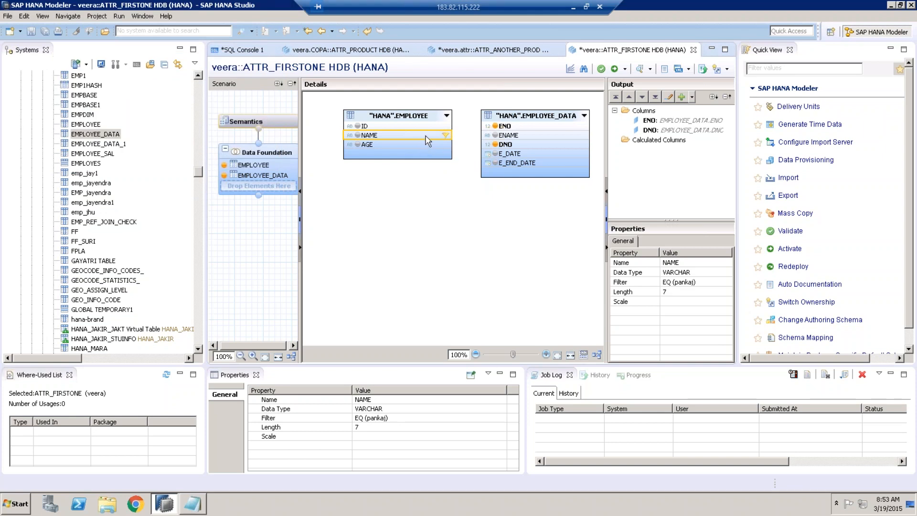
Step: Edit the NAME column's filter to use the first employee name in the value help
{"action": "right_click", "coordinate": [426, 137]}
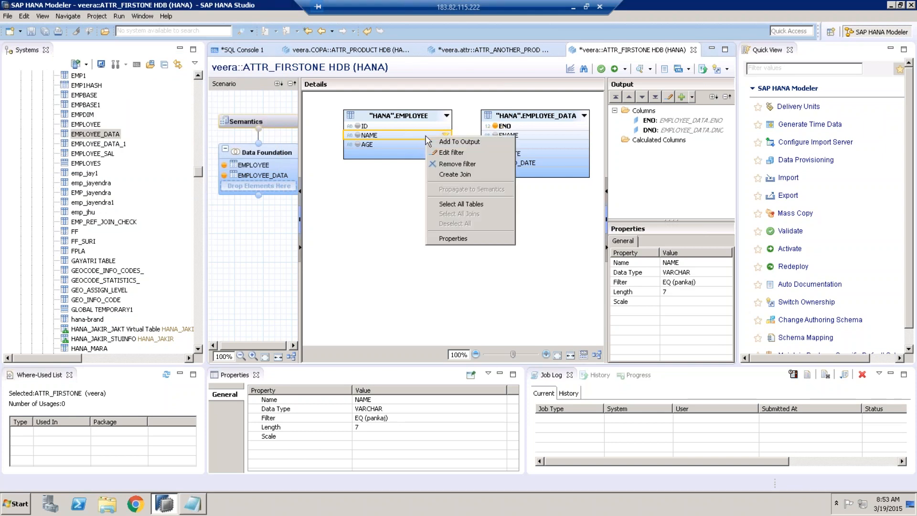
{"action": "left_click", "coordinate": [466, 152]}
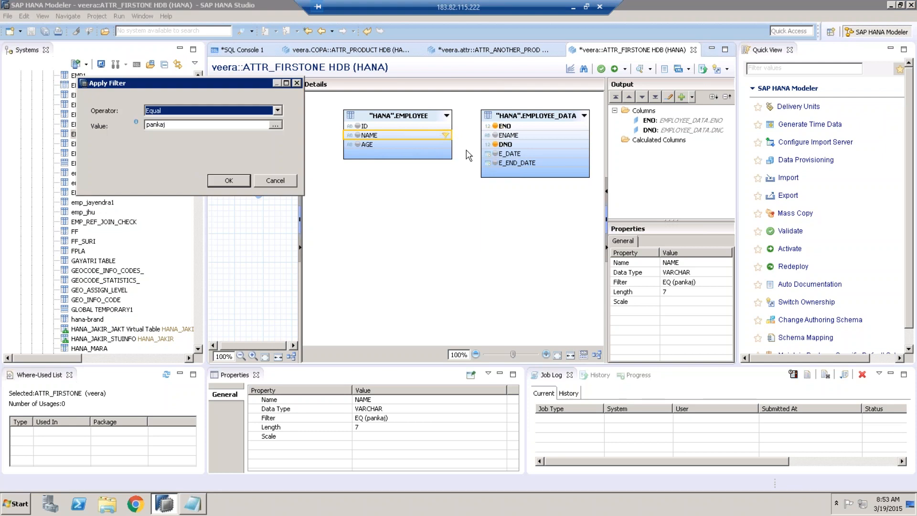
{"action": "left_click", "coordinate": [275, 125]}
{"action": "left_click", "coordinate": [128, 63]}
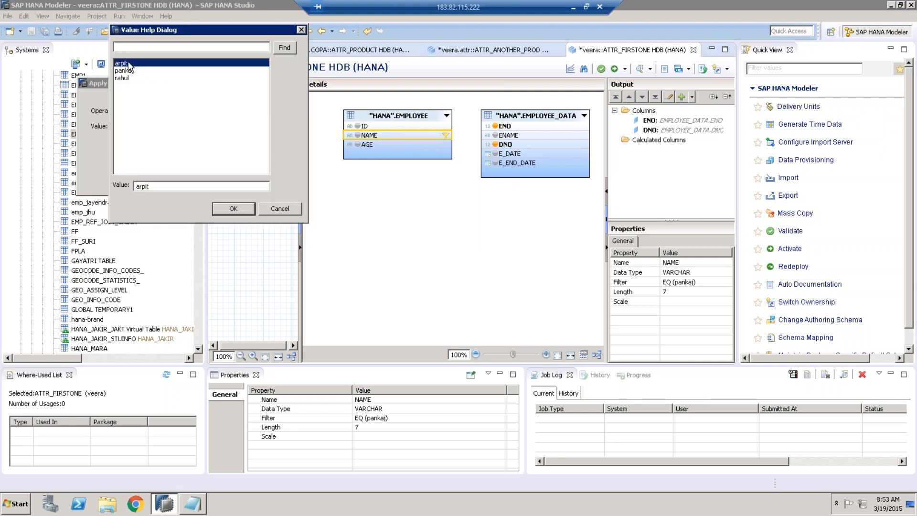
{"action": "left_click", "coordinate": [244, 208]}
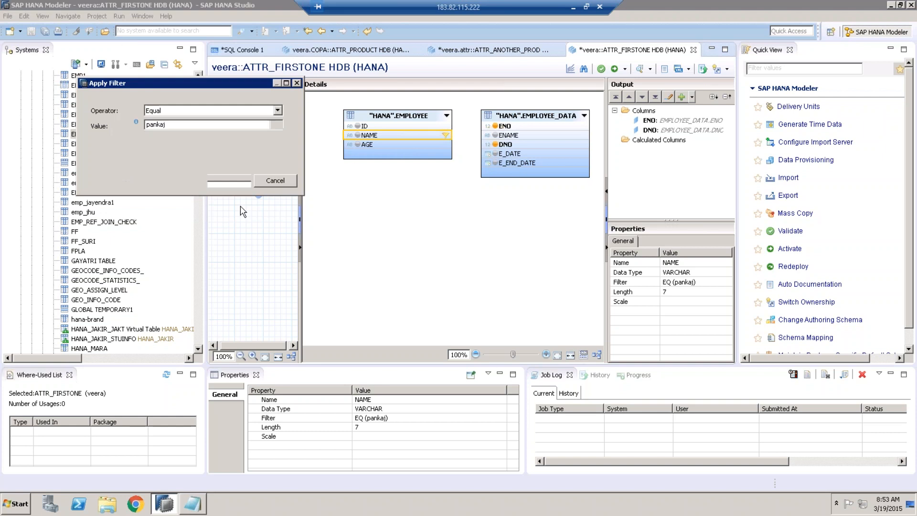
{"action": "left_click", "coordinate": [228, 181]}
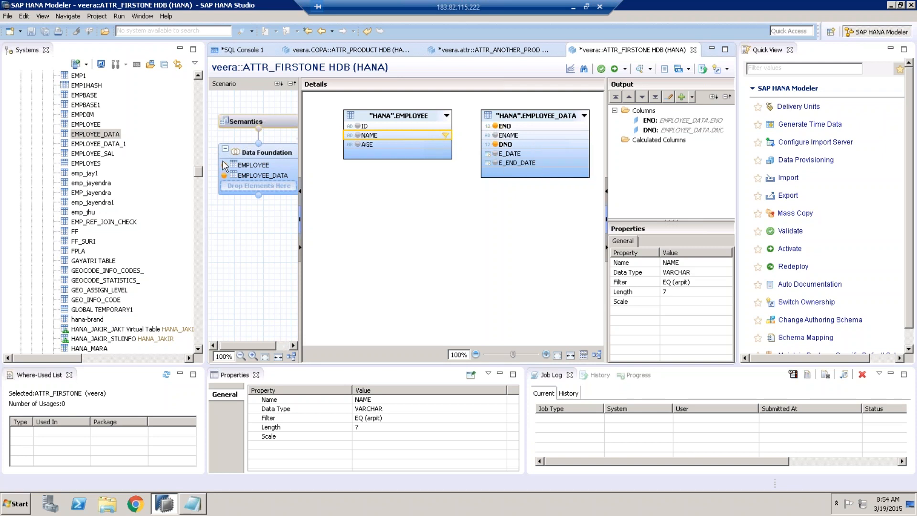
Step: Open the ATTR_ANOTHER_PROD attribute view from the veera.attr package and maximize its editor
{"action": "left_click_drag", "start_coordinate": [197, 171], "coordinate": [196, 82]}
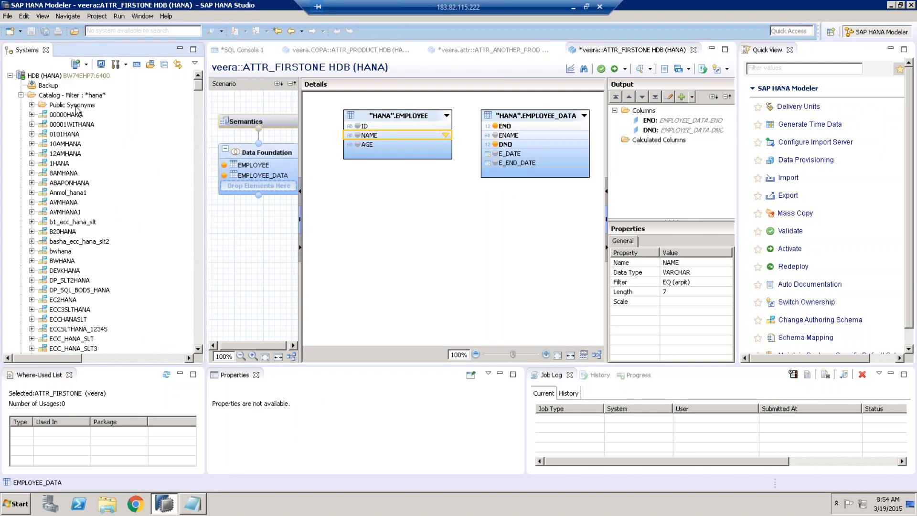
{"action": "left_click", "coordinate": [21, 95]}
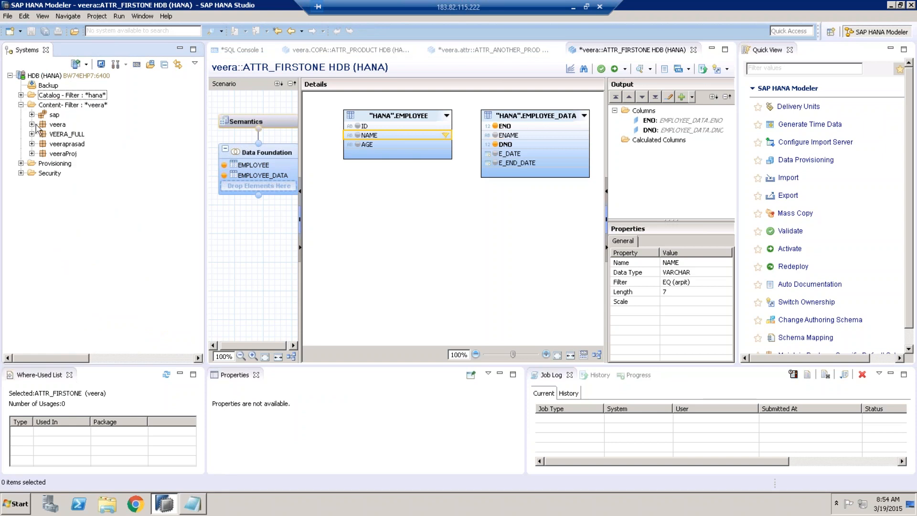
{"action": "left_click", "coordinate": [32, 124]}
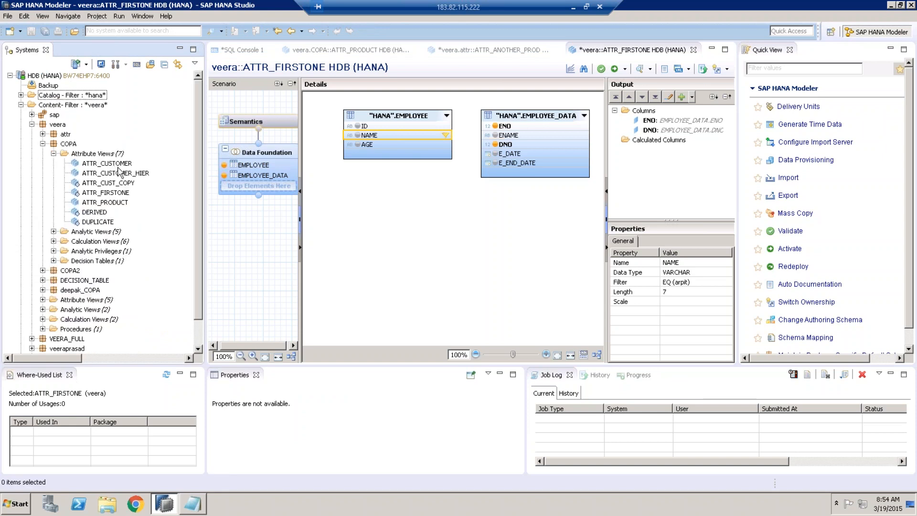
{"action": "left_click", "coordinate": [42, 134]}
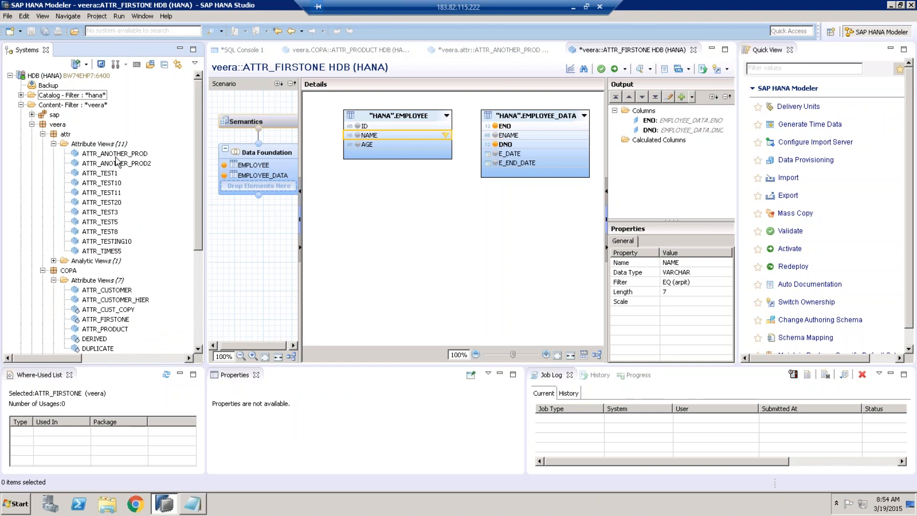
{"action": "double_click", "coordinate": [136, 154]}
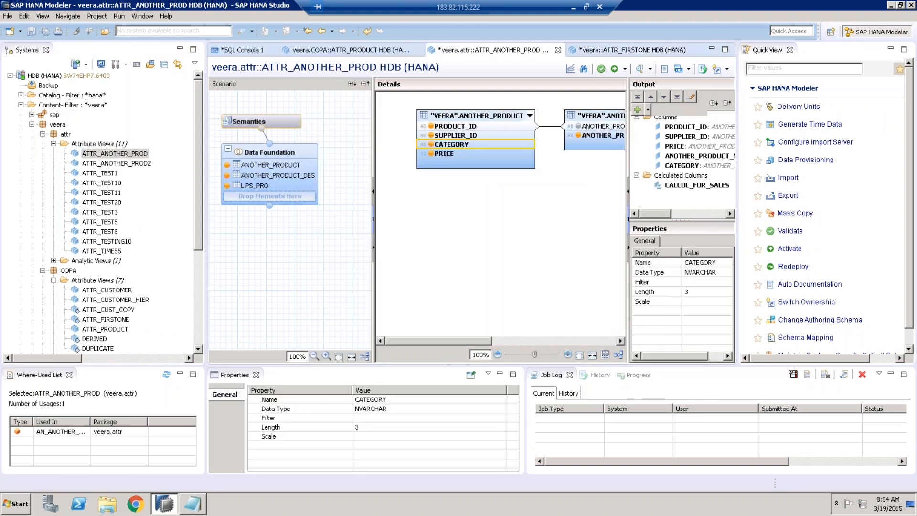
{"action": "double_click", "coordinate": [530, 52]}
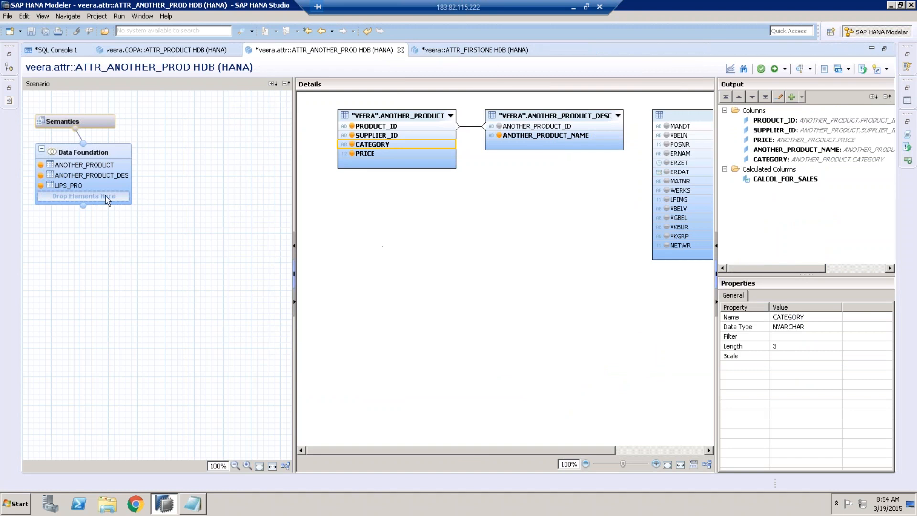
Step: Remove the LIPS_PRO table from the Data Foundation of ATTR_ANOTHER_PROD
{"action": "left_click", "coordinate": [74, 186]}
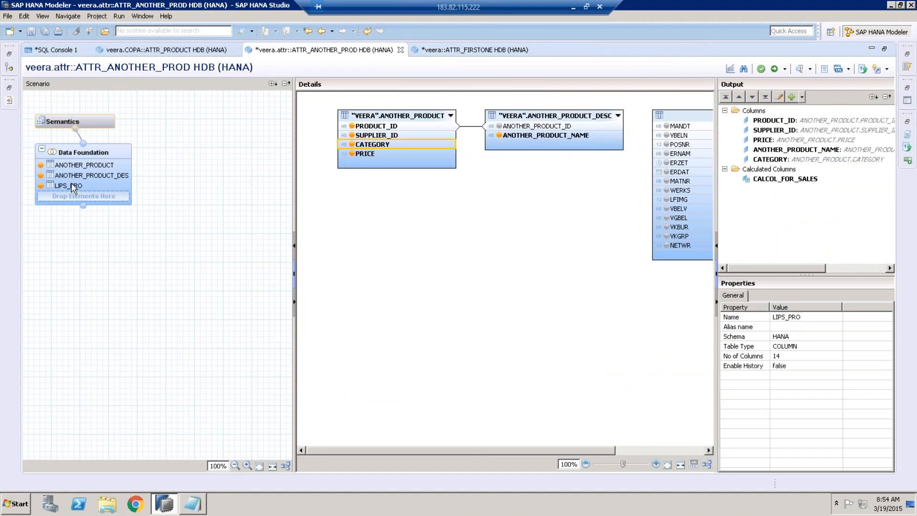
{"action": "right_click", "coordinate": [72, 185]}
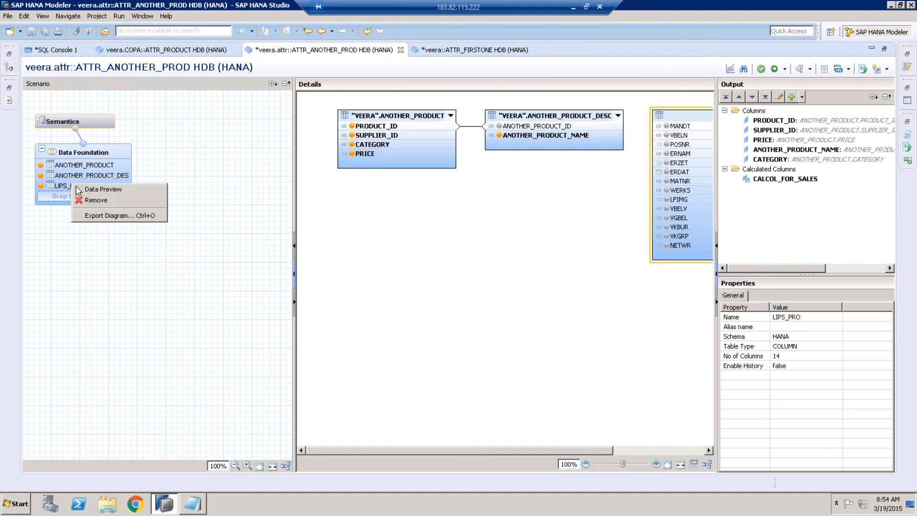
{"action": "left_click", "coordinate": [685, 117]}
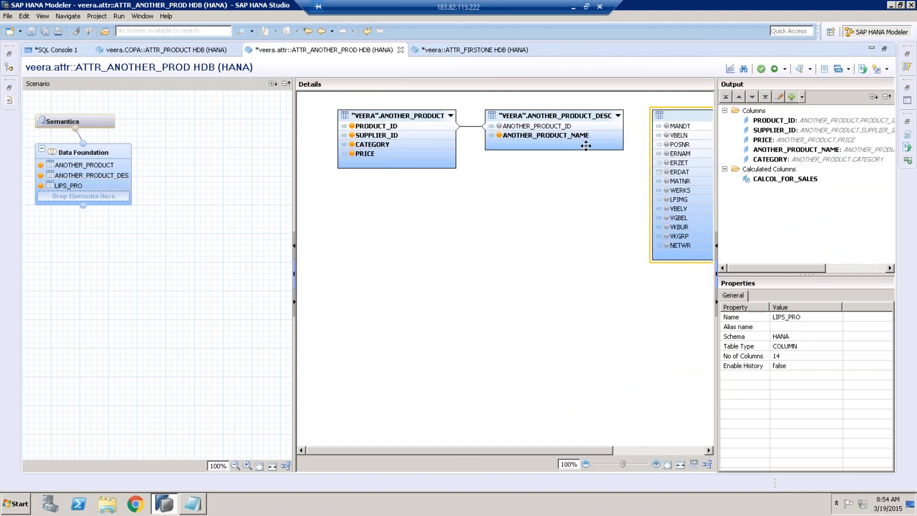
{"action": "right_click", "coordinate": [67, 186]}
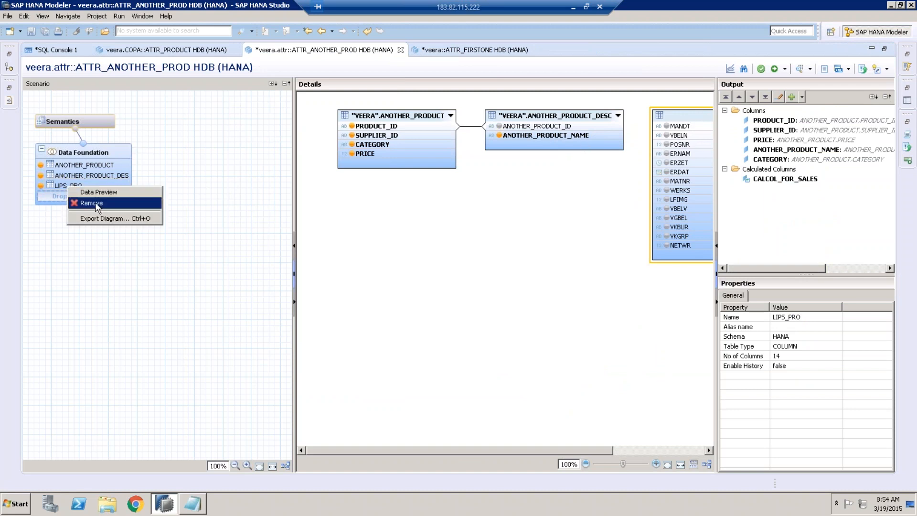
{"action": "left_click", "coordinate": [90, 202]}
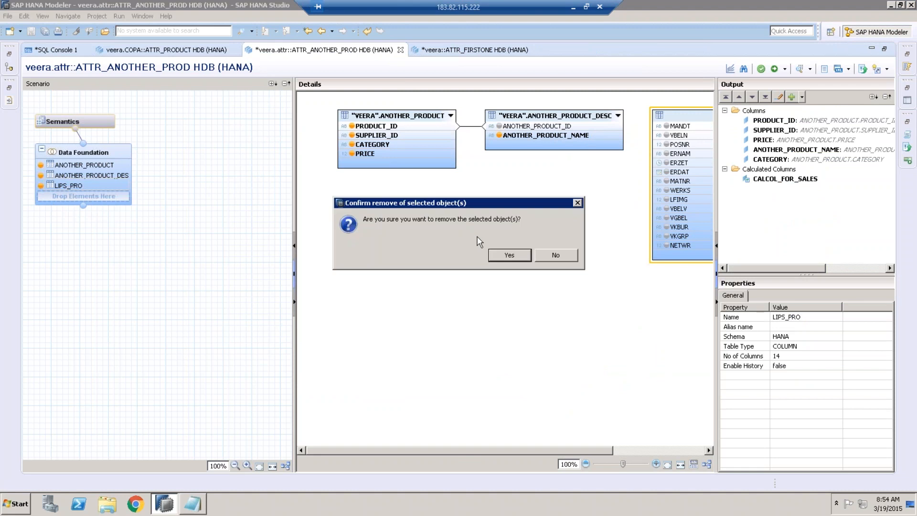
{"action": "left_click", "coordinate": [507, 255]}
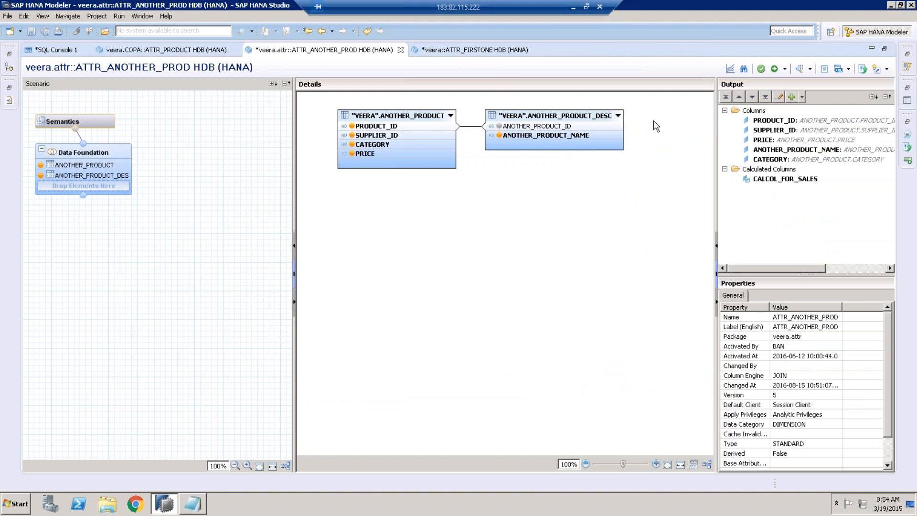
Step: Delete the join between ANOTHER_PRODUCT and ANOTHER_PRODUCT_DESC, and recreate it from PRODUCT_ID to ANOTHER_PRODUCT_ID
{"action": "left_click", "coordinate": [468, 127]}
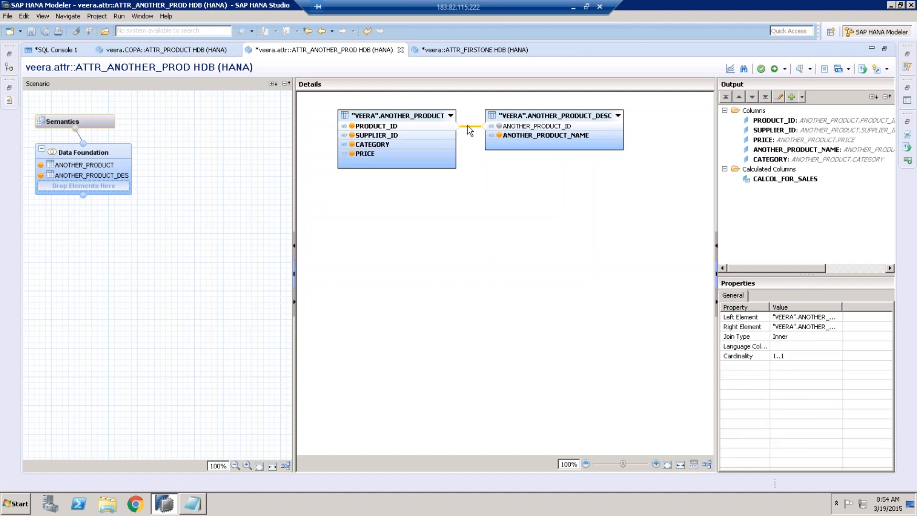
{"action": "key", "text": "Delete"}
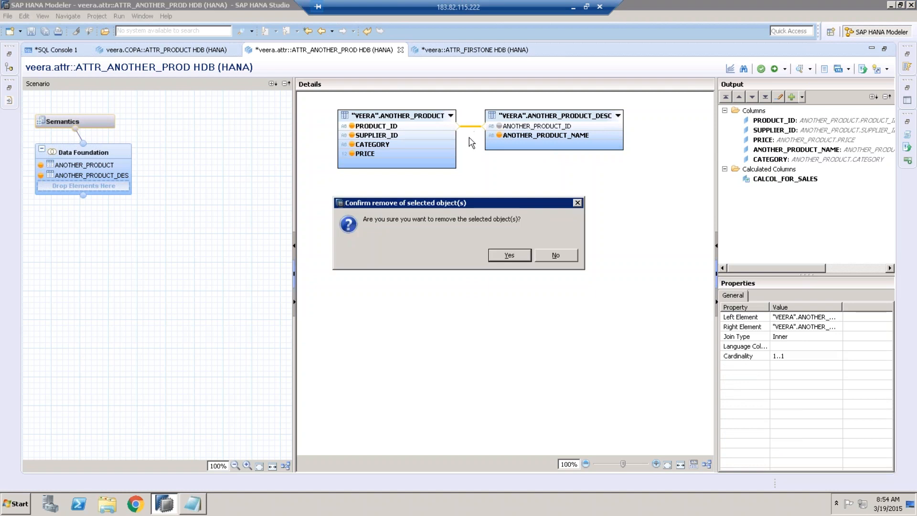
{"action": "left_click", "coordinate": [509, 253]}
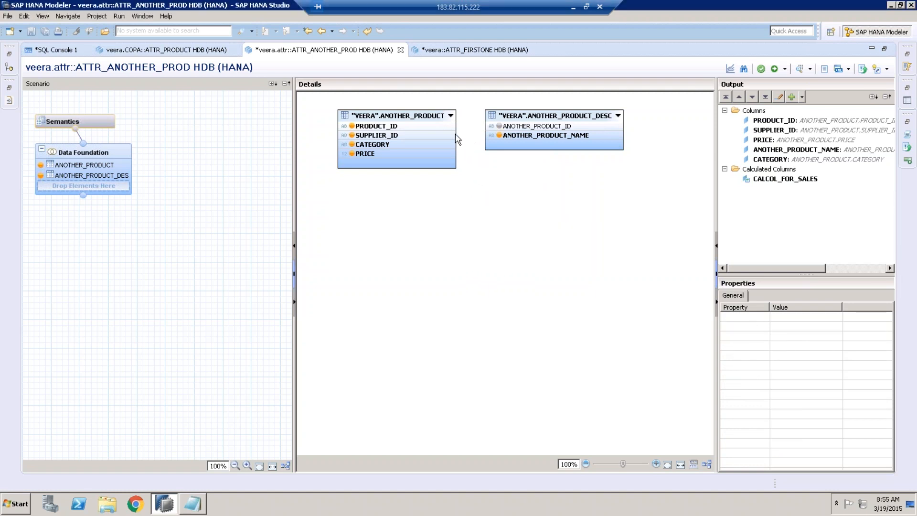
{"action": "left_click_drag", "start_coordinate": [444, 126], "coordinate": [490, 129]}
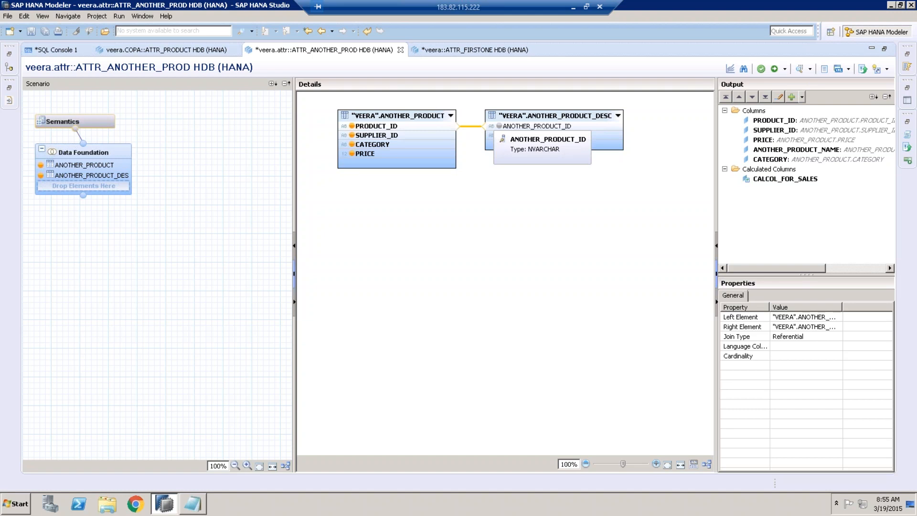
Step: Try the Inner join type with 1..n cardinality on the PRODUCT_ID join, and discard the join edit
{"action": "double_click", "coordinate": [473, 127]}
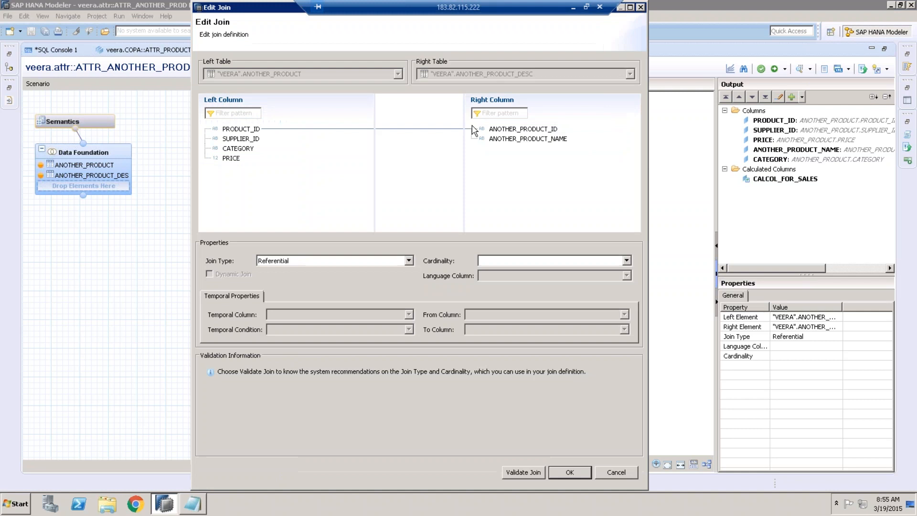
{"action": "left_click", "coordinate": [408, 261]}
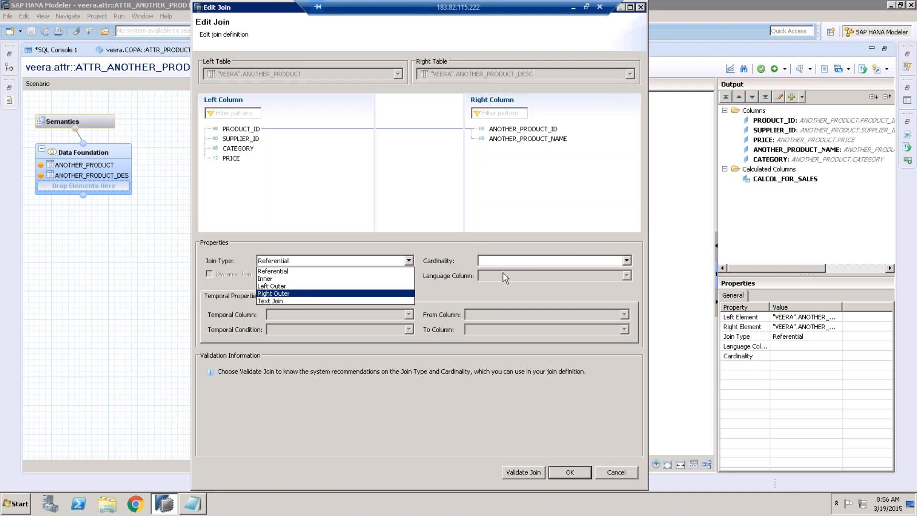
{"action": "left_click", "coordinate": [584, 264]}
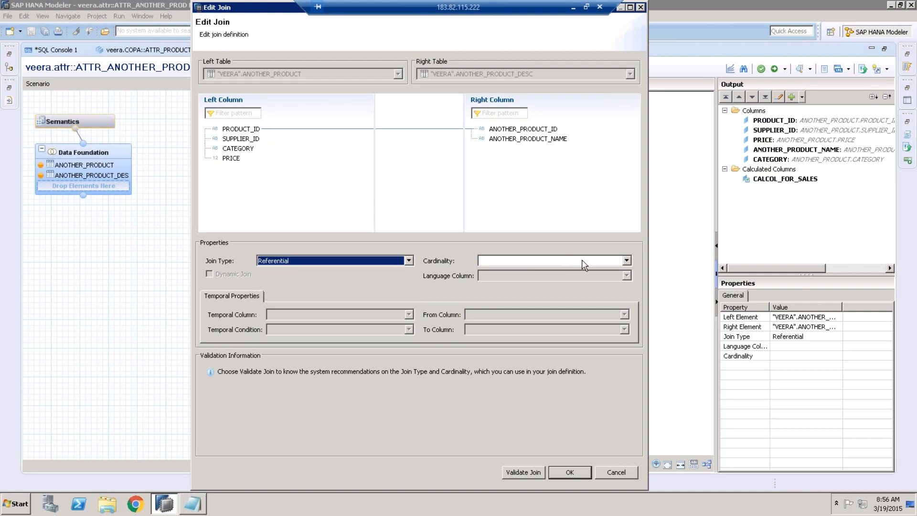
{"action": "left_click", "coordinate": [625, 261]}
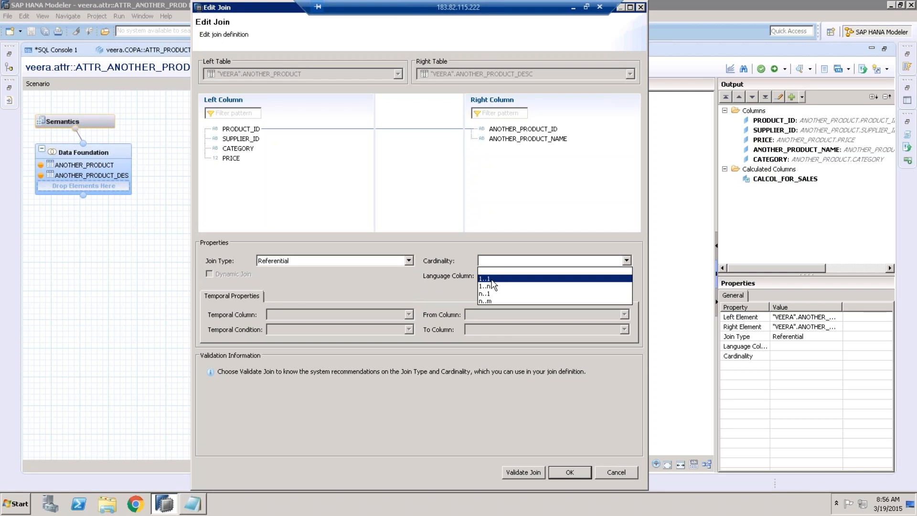
{"action": "left_click", "coordinate": [404, 263]}
{"action": "left_click", "coordinate": [407, 262]}
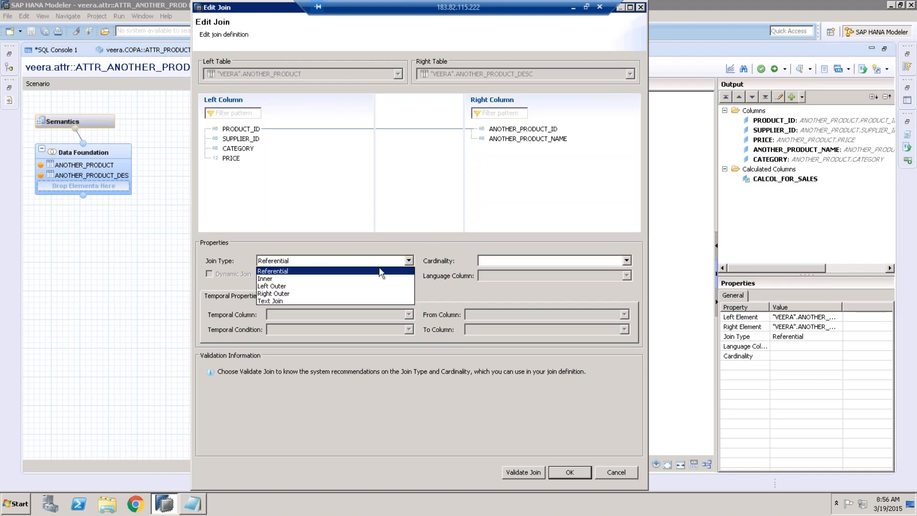
{"action": "left_click", "coordinate": [333, 278]}
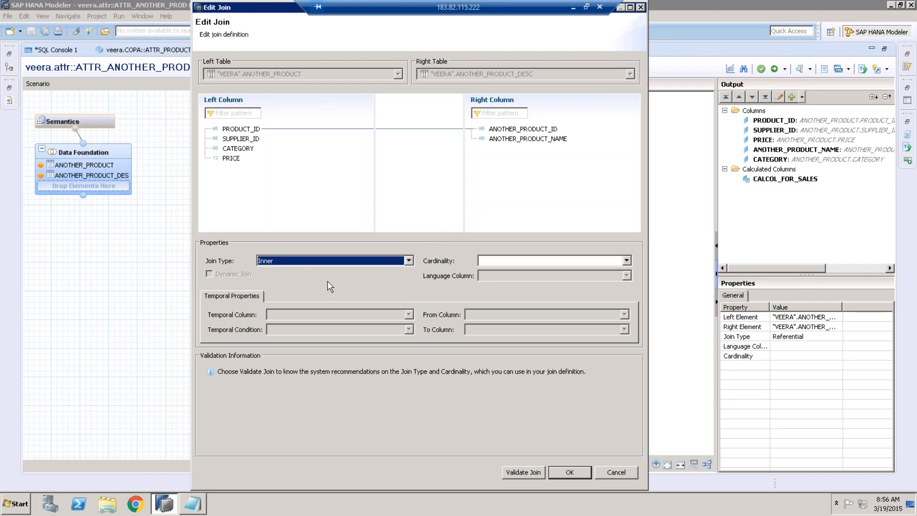
{"action": "left_click", "coordinate": [624, 263]}
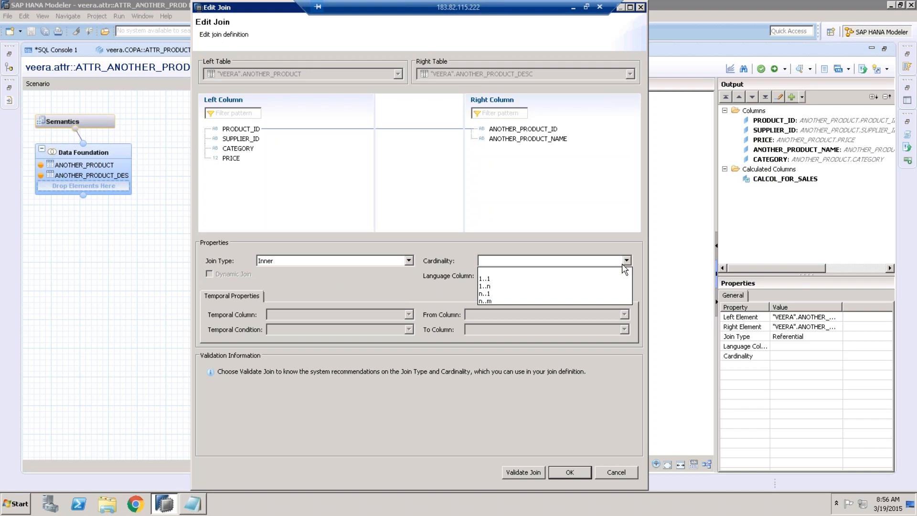
{"action": "left_click", "coordinate": [506, 286]}
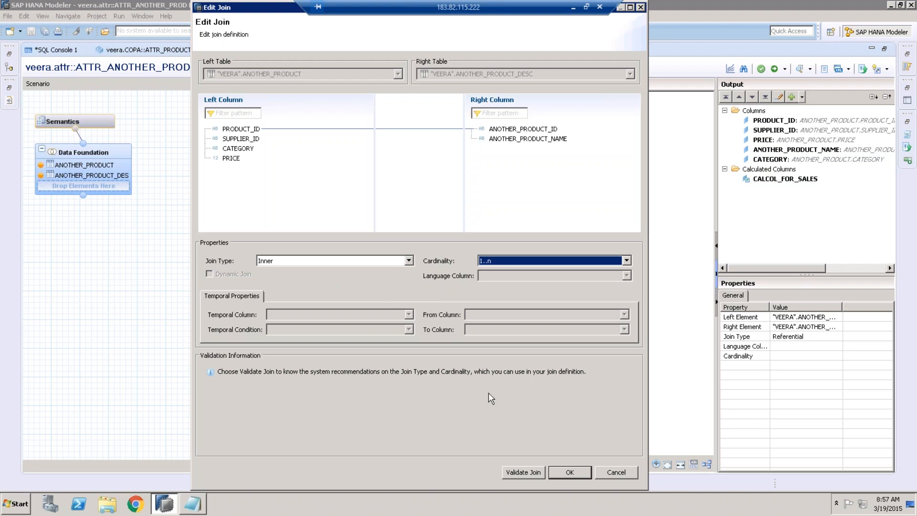
{"action": "left_click", "coordinate": [616, 473]}
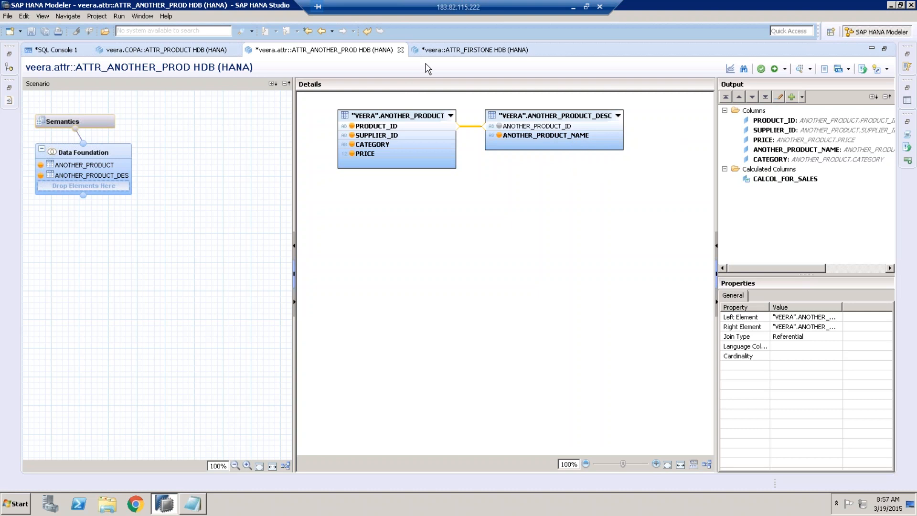
Step: Close the ATTR_FIRSTONE, ATTR_ANOTHER_PROD, ATTR_PRODUCT and SQL Console 1 editors without saving any changes
{"action": "left_click", "coordinate": [446, 52]}
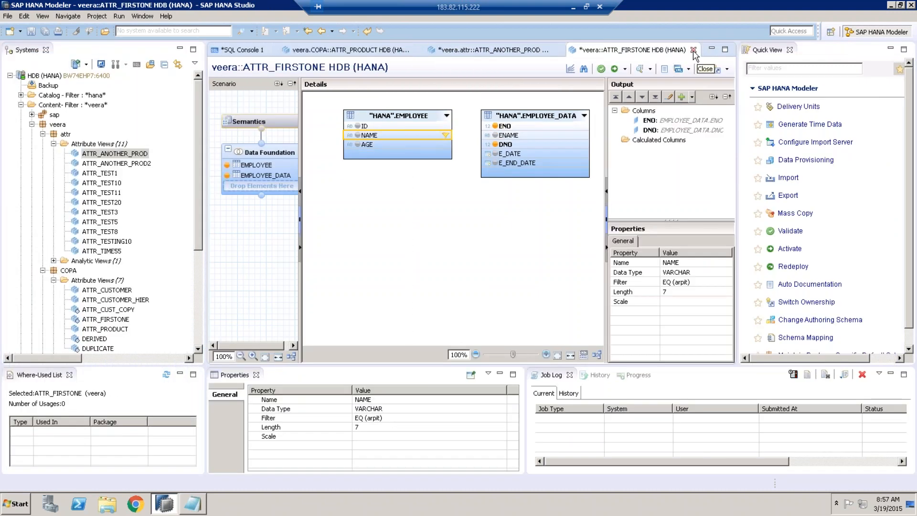
{"action": "left_click", "coordinate": [693, 50]}
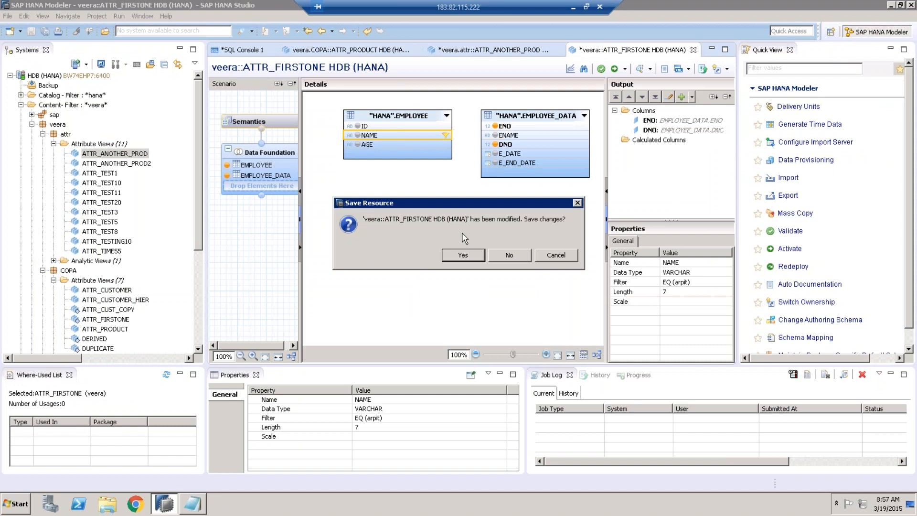
{"action": "left_click", "coordinate": [499, 256]}
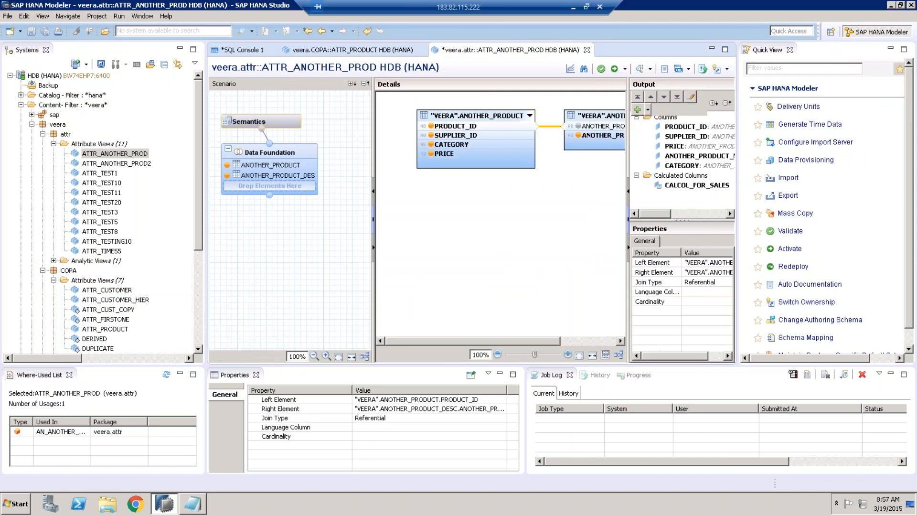
{"action": "left_click", "coordinate": [587, 50]}
{"action": "left_click", "coordinate": [513, 255]}
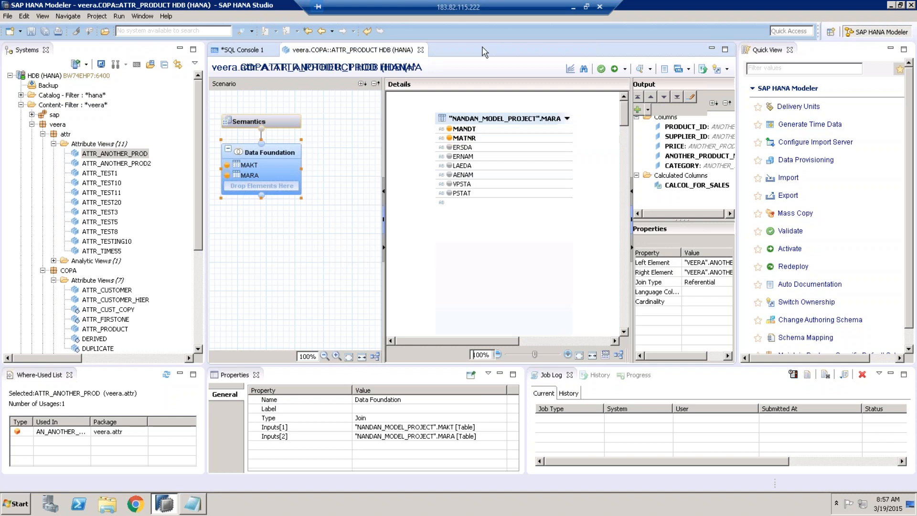
{"action": "left_click", "coordinate": [421, 50]}
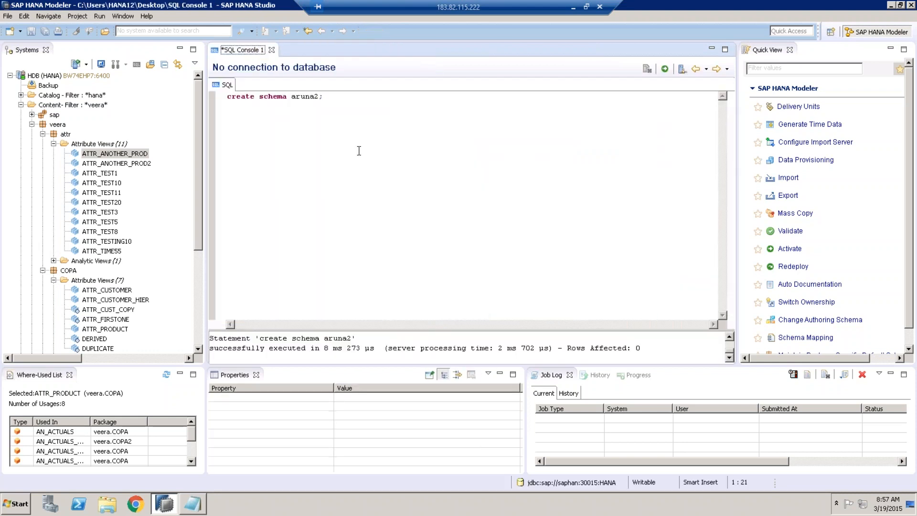
{"action": "left_click", "coordinate": [271, 50]}
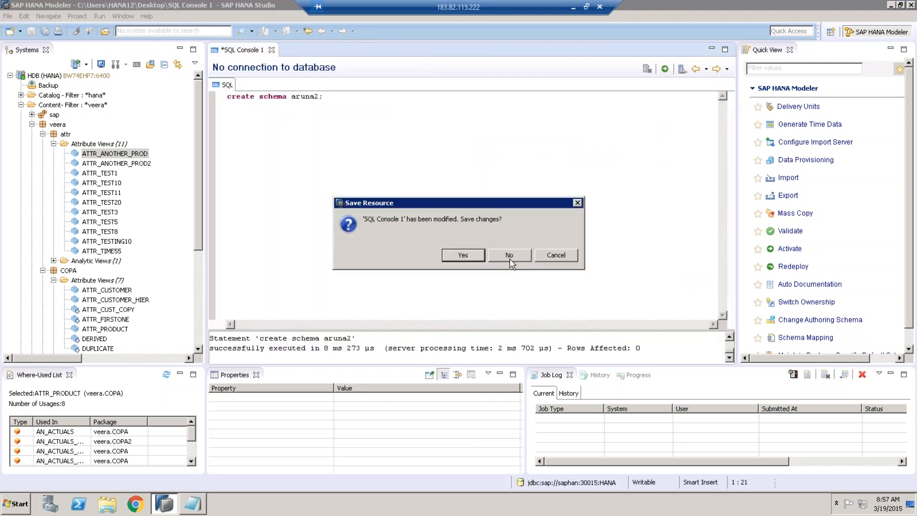
{"action": "left_click", "coordinate": [510, 254]}
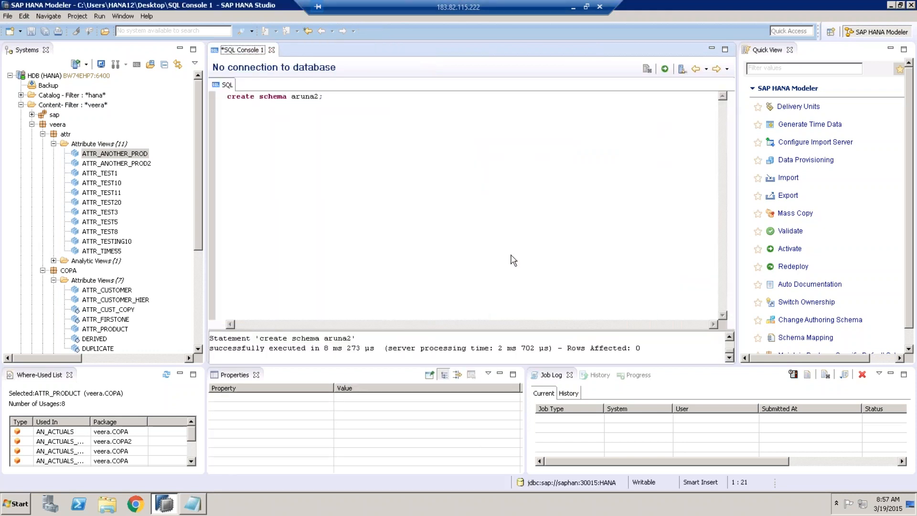
Step: Reopen the ATTR_ANOTHER_PROD attribute view from the veera.attr package
{"action": "double_click", "coordinate": [136, 157]}
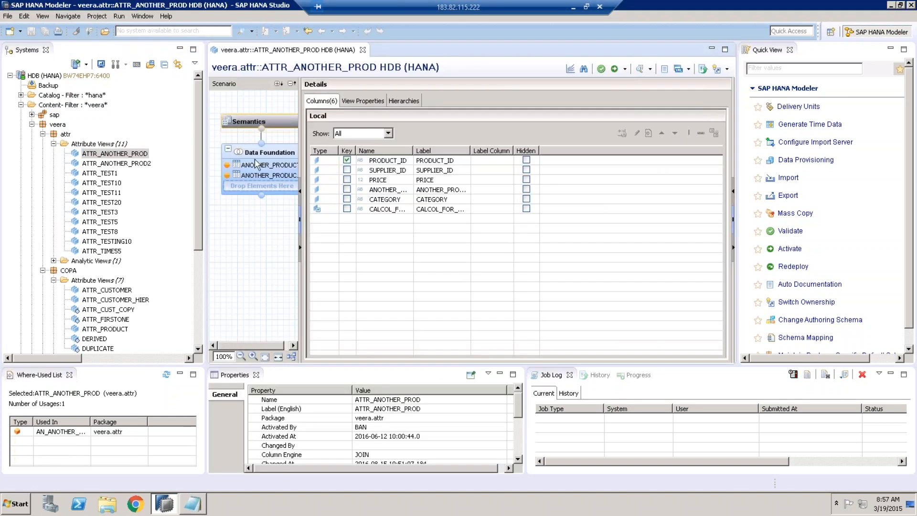
Step: Display the Data Foundation in a maximized editor and select the join between ANOTHER_PRODUCT and ANOTHER_PRODUCT_DESC
{"action": "left_click", "coordinate": [254, 159]}
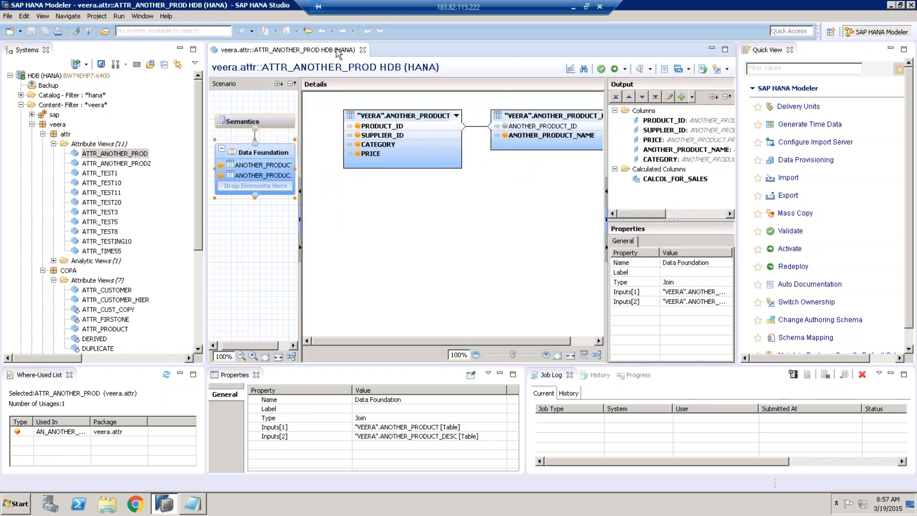
{"action": "double_click", "coordinate": [337, 51]}
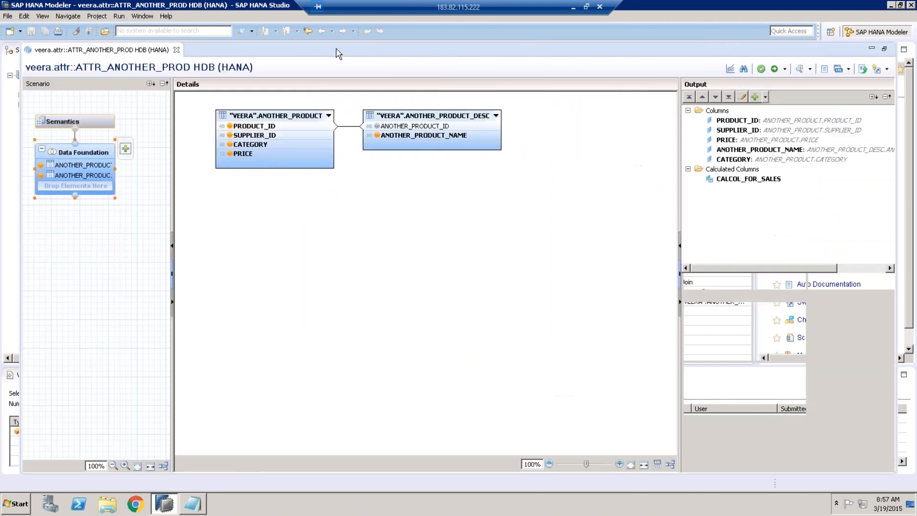
{"action": "left_click", "coordinate": [347, 127]}
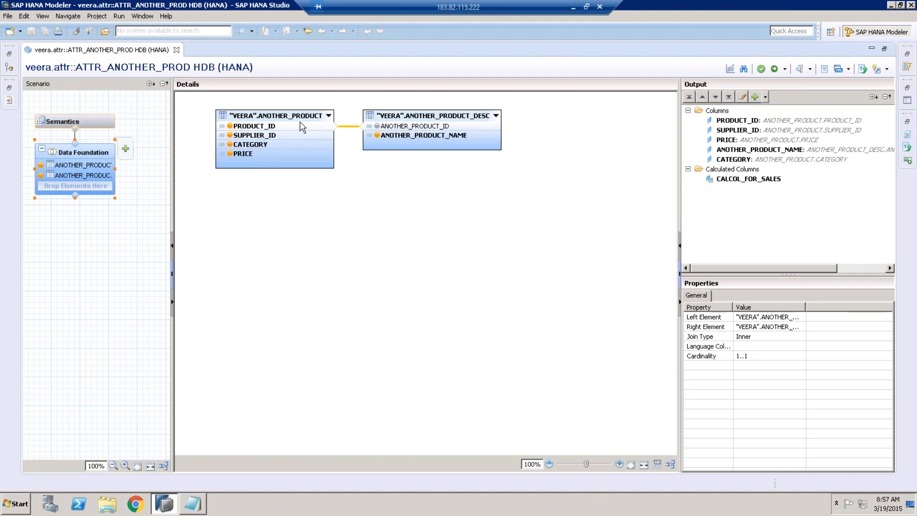
Step: Review the available join types in the definition of the ANOTHER_PRODUCT join, validate the join, and leave without changes
{"action": "double_click", "coordinate": [349, 127]}
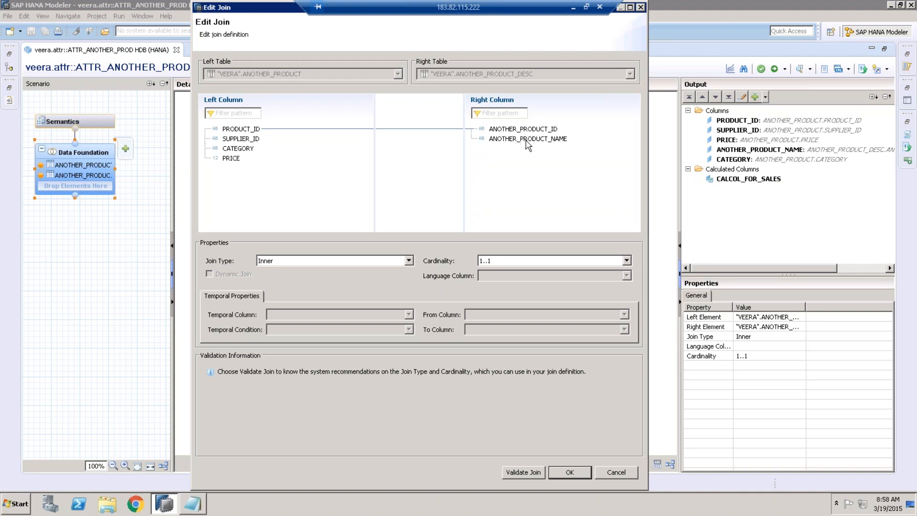
{"action": "left_click", "coordinate": [408, 261]}
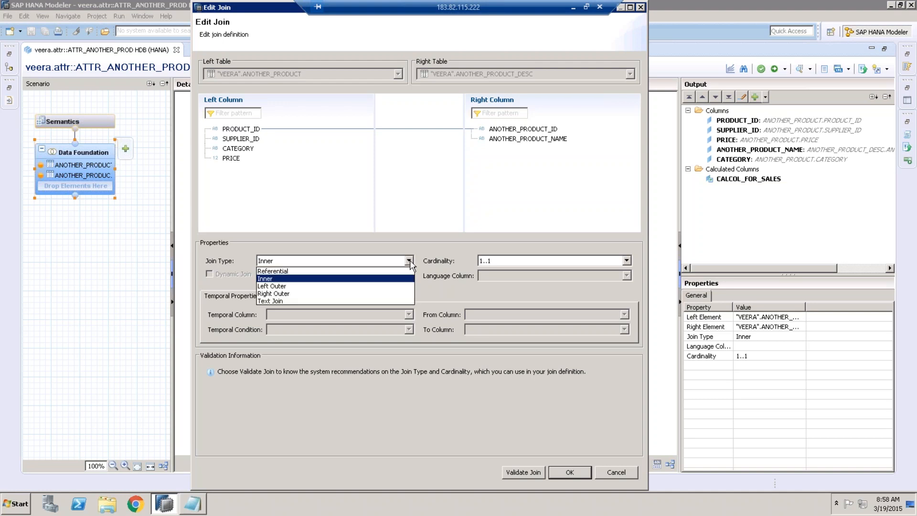
{"action": "left_click", "coordinate": [410, 262]}
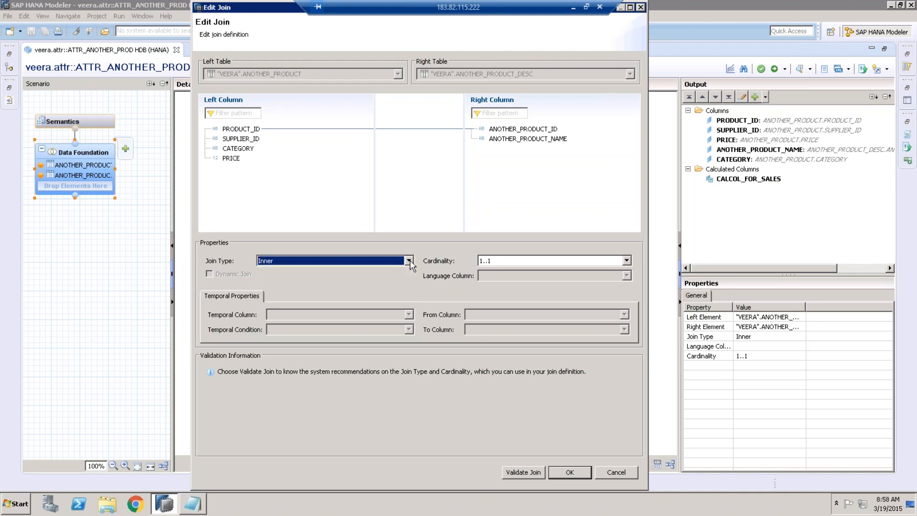
{"action": "left_click", "coordinate": [524, 473]}
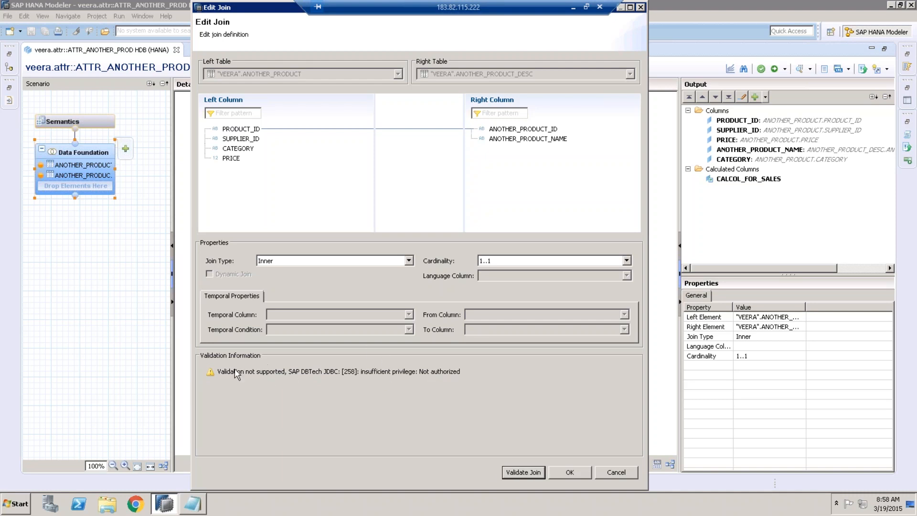
{"action": "left_click", "coordinate": [615, 473]}
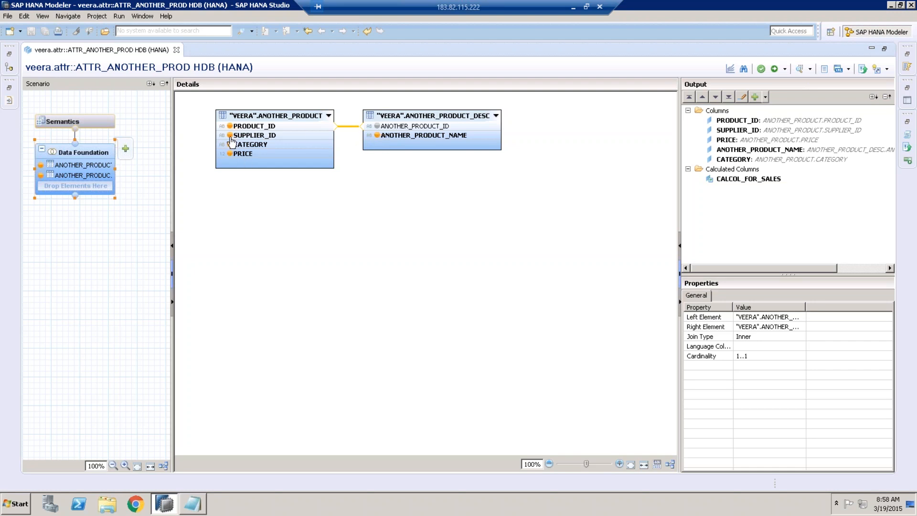
Step: Remove the SUPPLIER_ID column of ANOTHER_PRODUCT from the output and add it back
{"action": "key", "text": "Delete"}
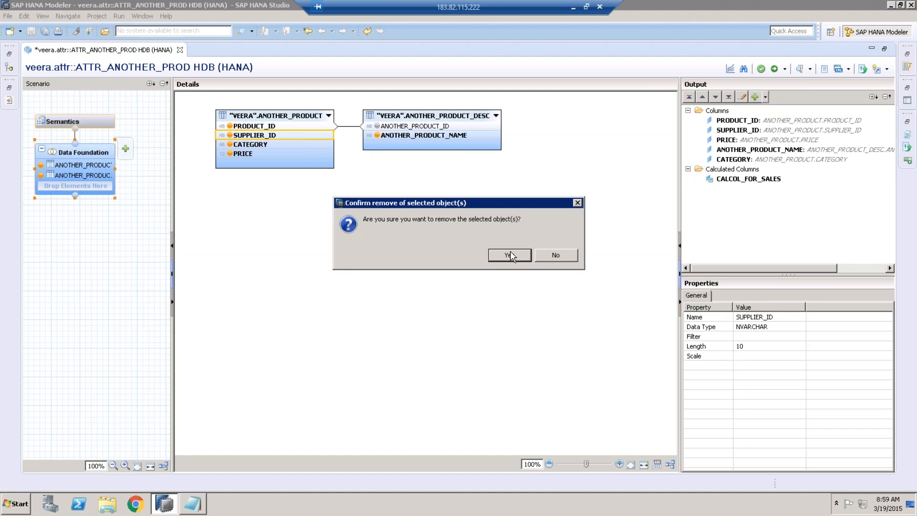
{"action": "left_click", "coordinate": [508, 255]}
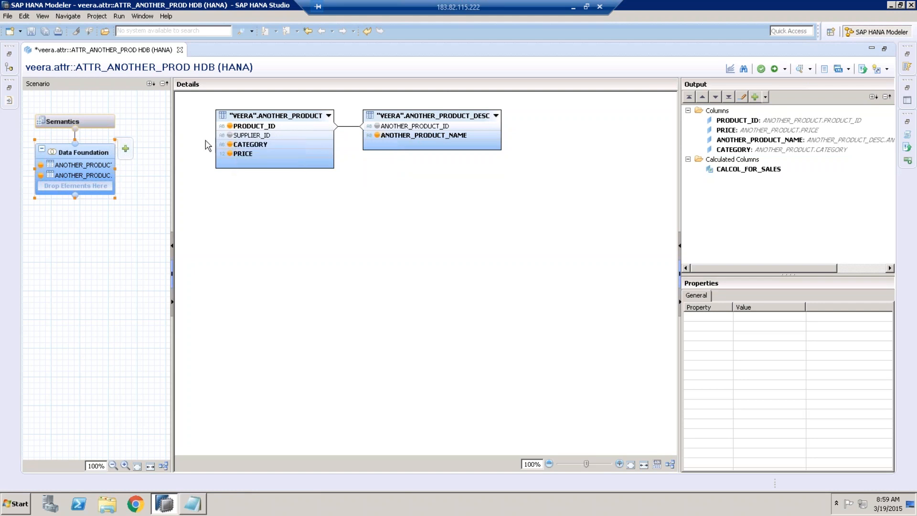
{"action": "left_click", "coordinate": [230, 136]}
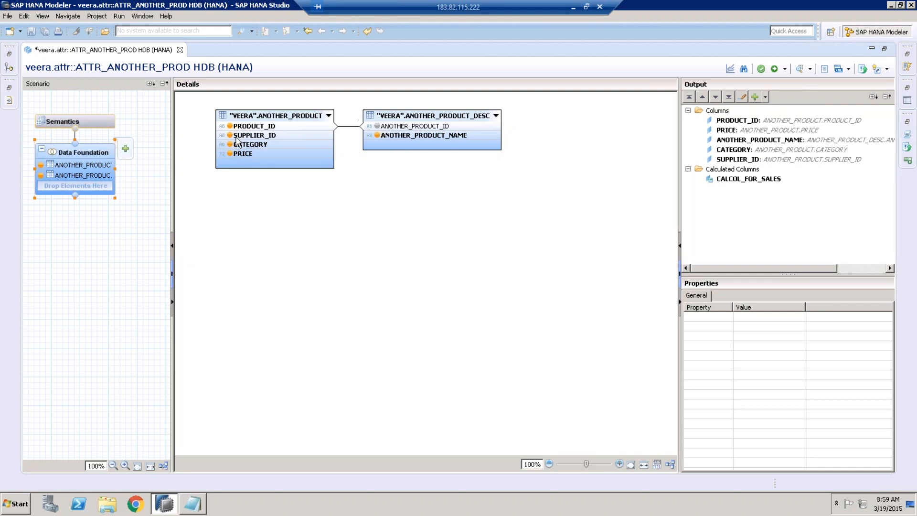
Step: View the filter settings for the CATEGORY column of ANOTHER_PRODUCT without applying a filter
{"action": "left_click", "coordinate": [283, 146]}
{"action": "right_click", "coordinate": [282, 149]}
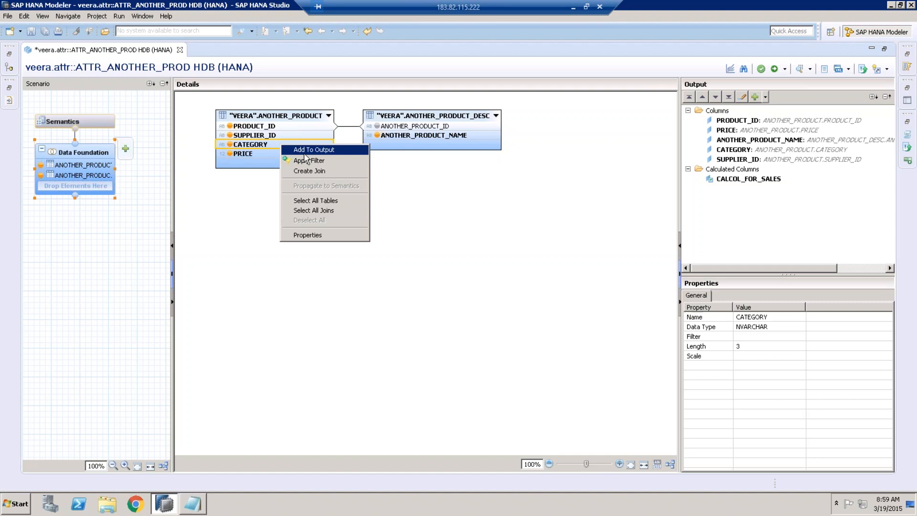
{"action": "left_click", "coordinate": [324, 162]}
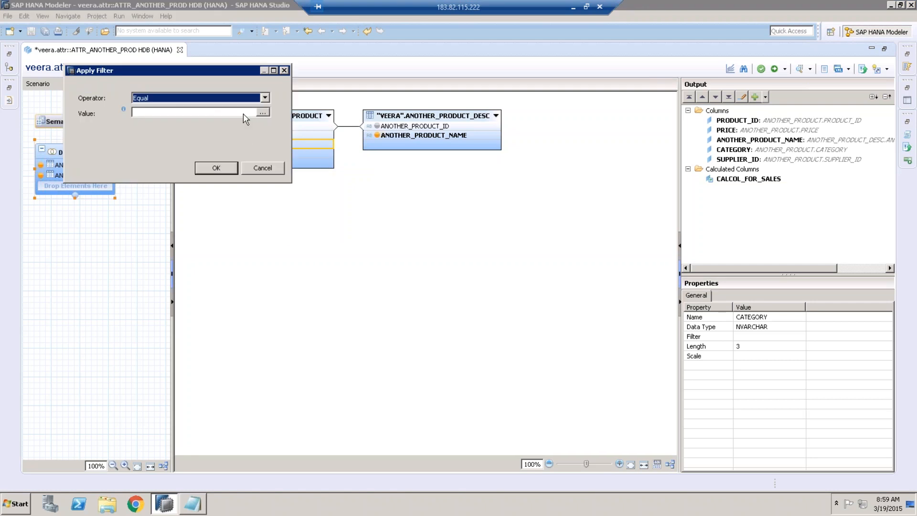
{"action": "left_click", "coordinate": [262, 168]}
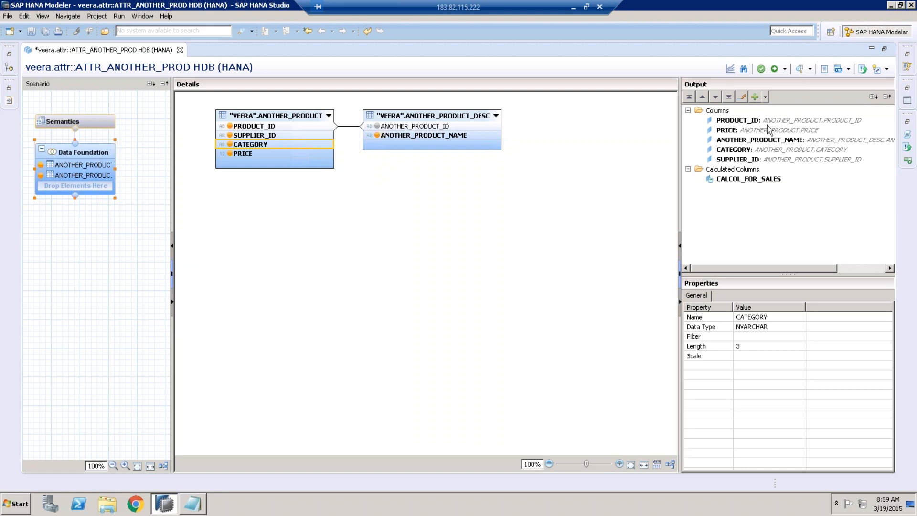
Step: Inspect the properties of the output columns PRODUCT_ID, PRICE, ANOTHER_PRODUCT_NAME, CATEGORY and SUPPLIER_ID
{"action": "left_click", "coordinate": [738, 121]}
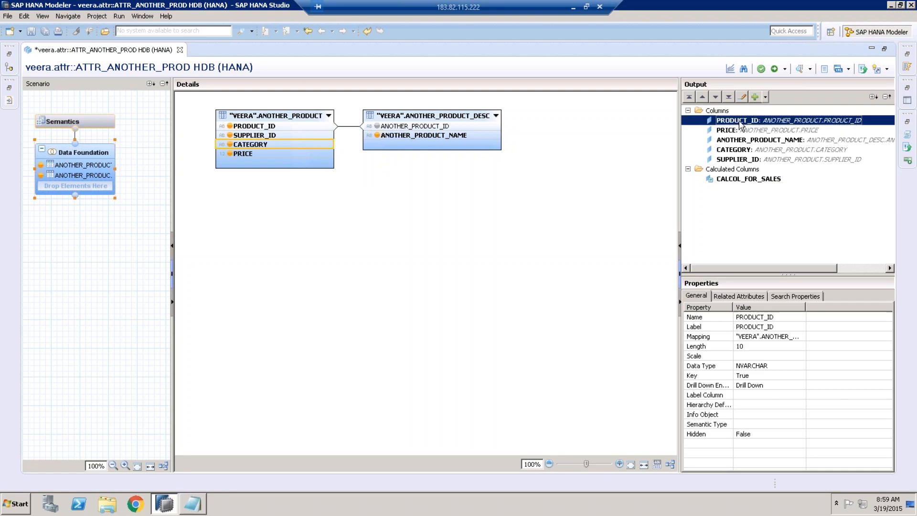
{"action": "left_click", "coordinate": [733, 130]}
{"action": "left_click", "coordinate": [734, 140]}
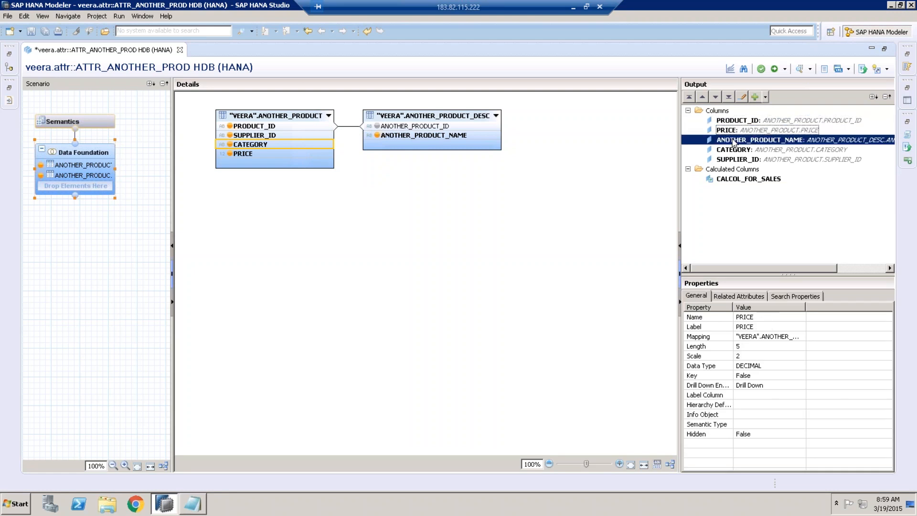
{"action": "left_click", "coordinate": [733, 151]}
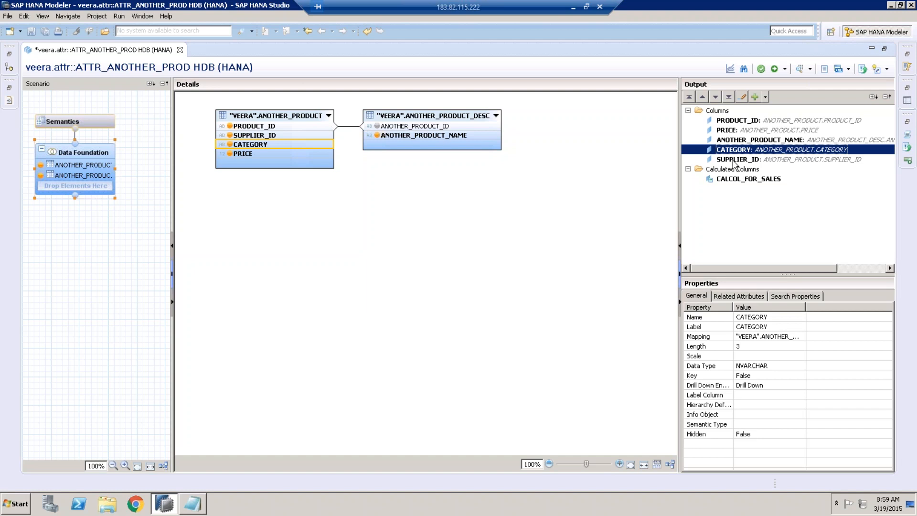
{"action": "left_click", "coordinate": [733, 159]}
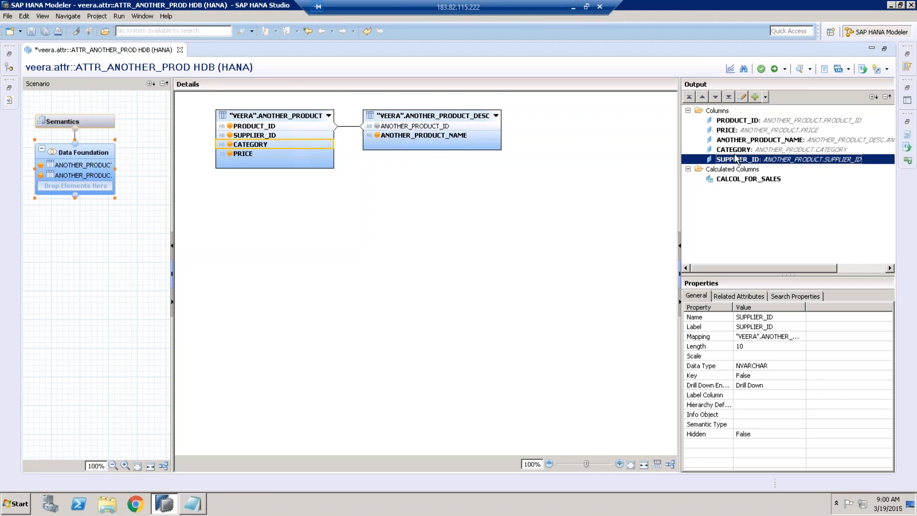
Step: Open the definition of the calculated column CALCOL_FOR_SALES and reposition its dialog so the whole header is readable
{"action": "left_click", "coordinate": [744, 170]}
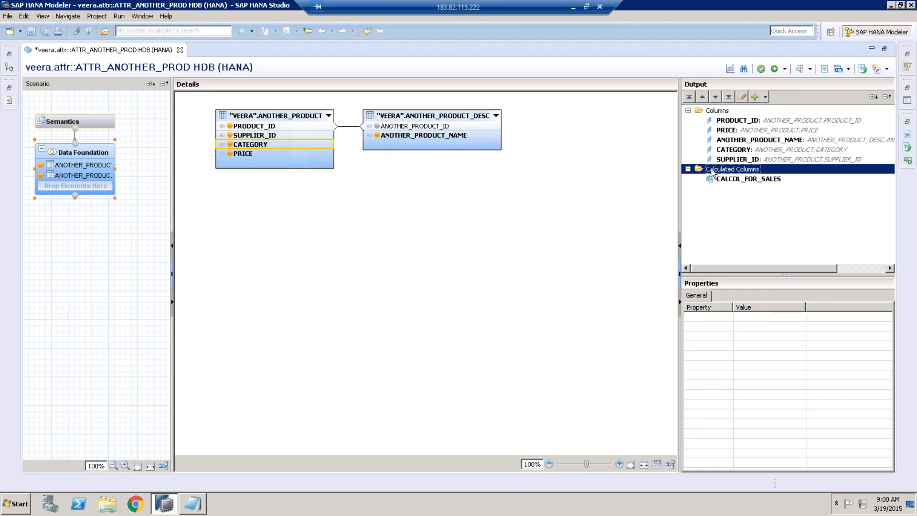
{"action": "right_click", "coordinate": [751, 175]}
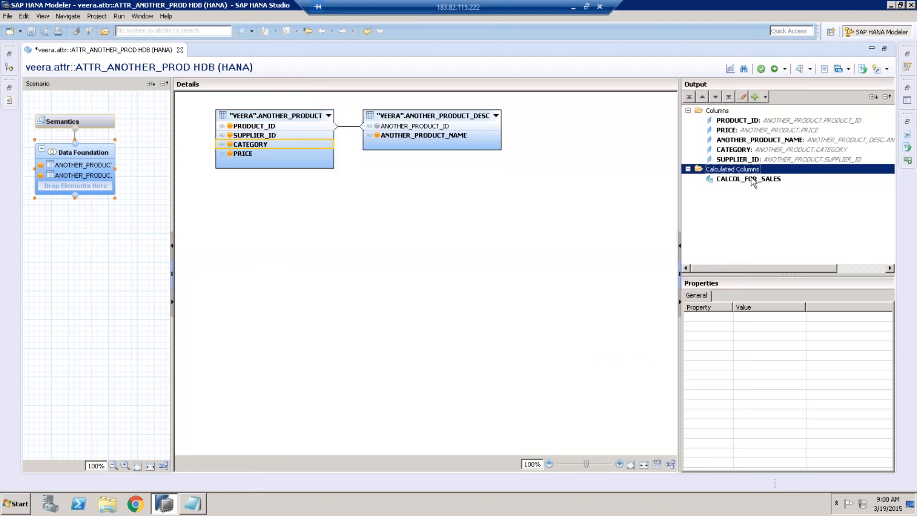
{"action": "double_click", "coordinate": [764, 179]}
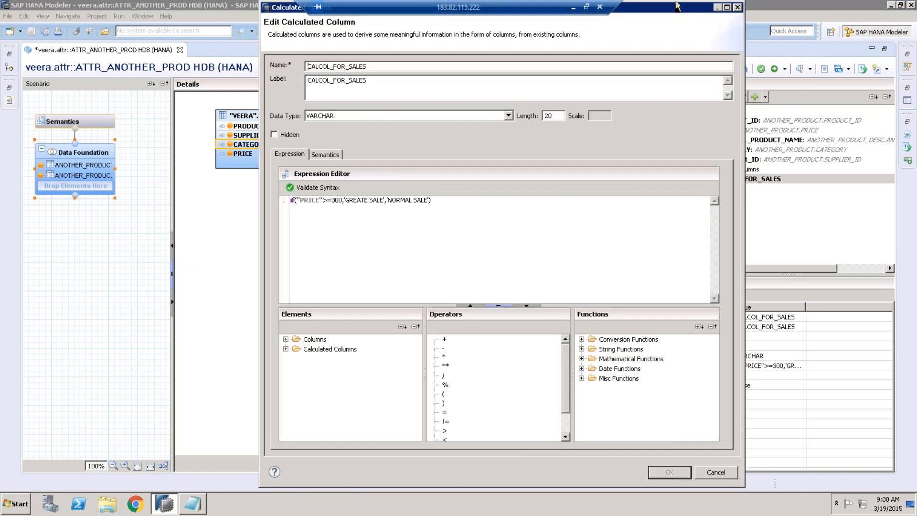
{"action": "left_click_drag", "start_coordinate": [661, 9], "coordinate": [657, 53]}
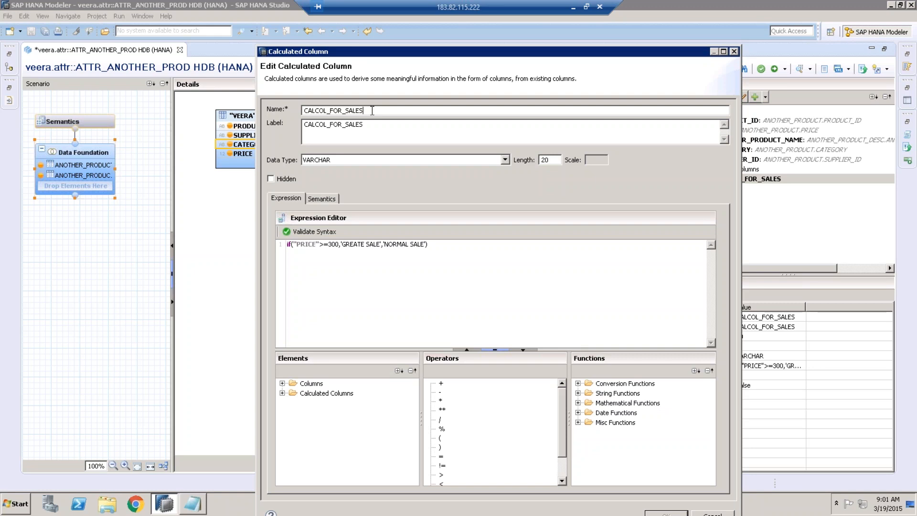
Step: Switch to the SAP-HANA-CLASS#3 presentation in PowerPoint and examine the calculated attribute description on the Types of Attributes slide
{"action": "left_click", "coordinate": [574, 9]}
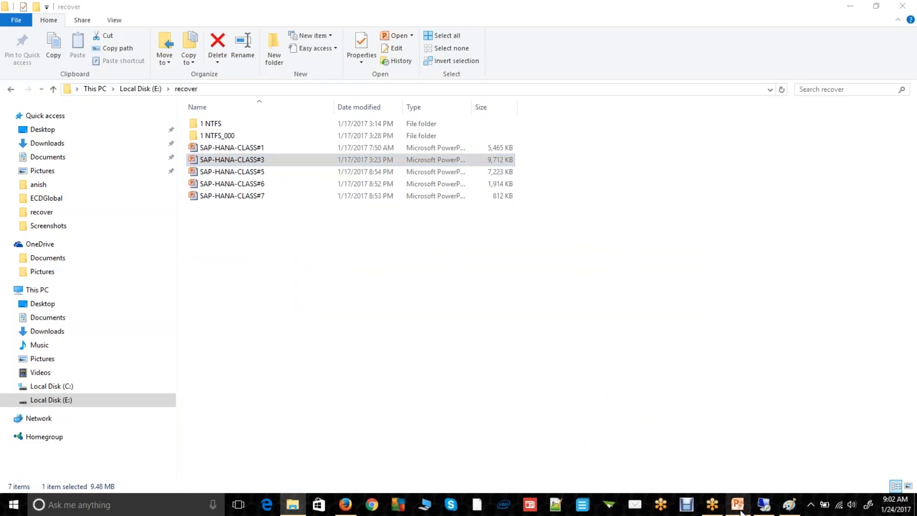
{"action": "left_click", "coordinate": [739, 507]}
{"action": "scroll", "coordinate": [155, 153], "scroll_direction": "up", "scroll_amount": 3}
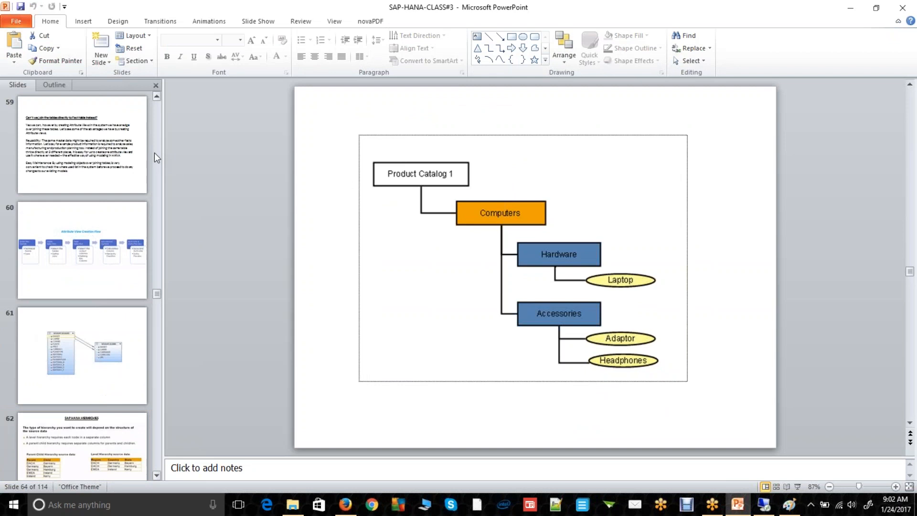
{"action": "left_click", "coordinate": [120, 158]}
{"action": "key", "text": "Up"}
{"action": "key", "text": "Up"}
{"action": "key", "text": "Up"}
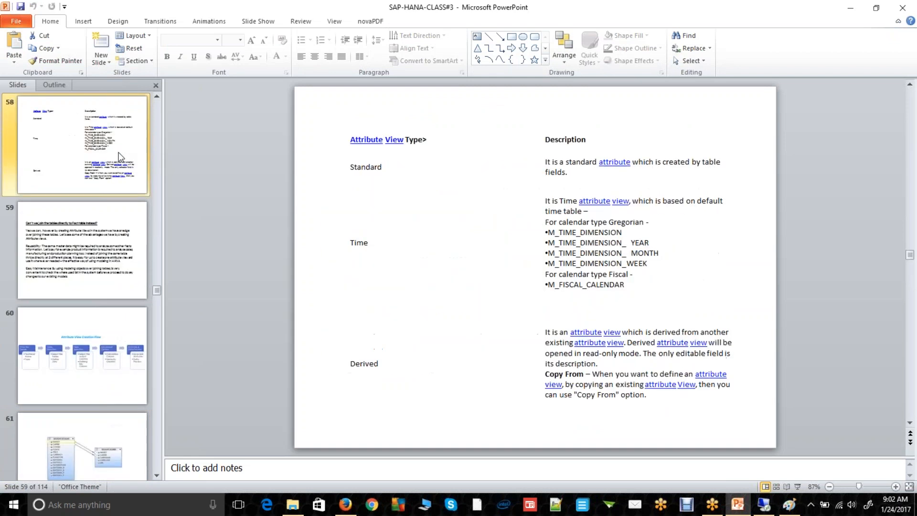
{"action": "key", "text": "Up"}
{"action": "key", "text": "Up"}
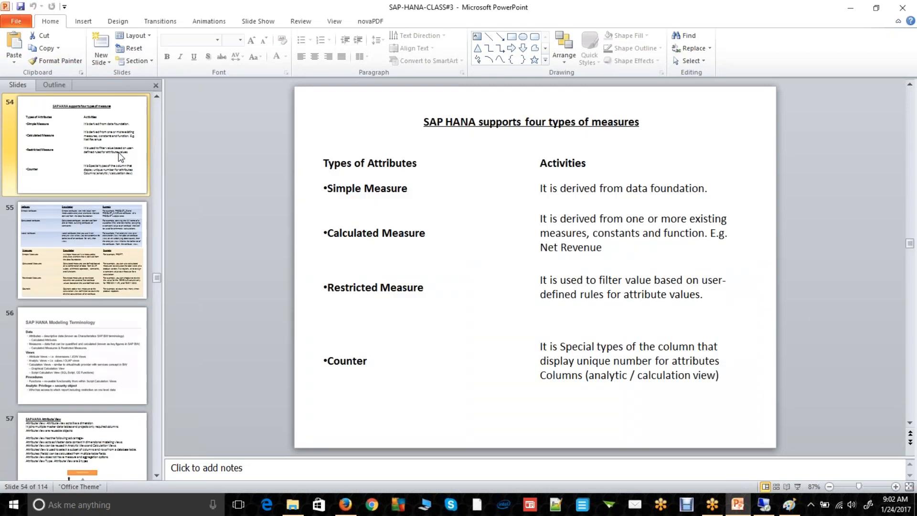
{"action": "key", "text": "Up"}
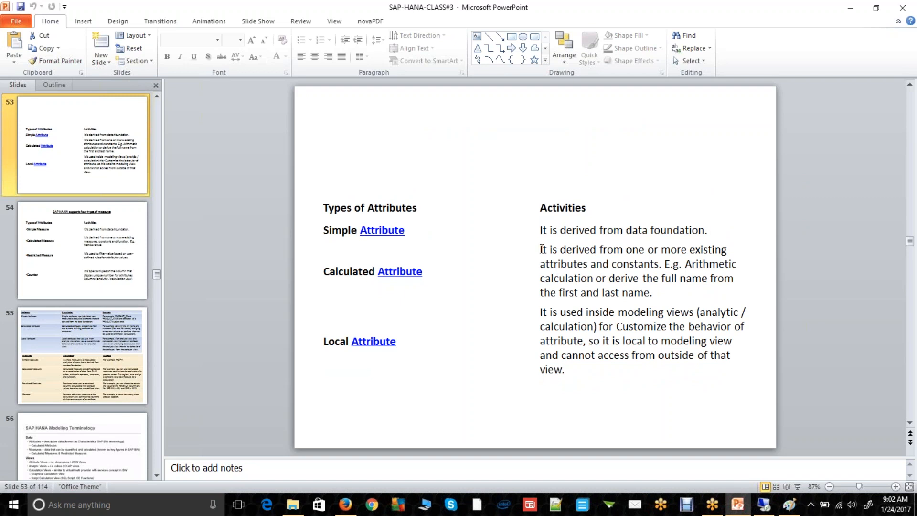
{"action": "left_click_drag", "start_coordinate": [543, 249], "coordinate": [650, 293]}
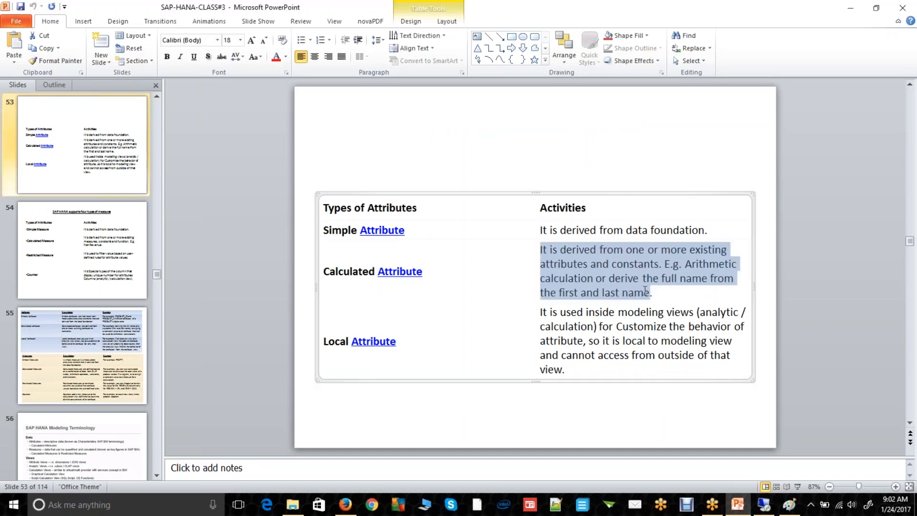
{"action": "left_click", "coordinate": [513, 430]}
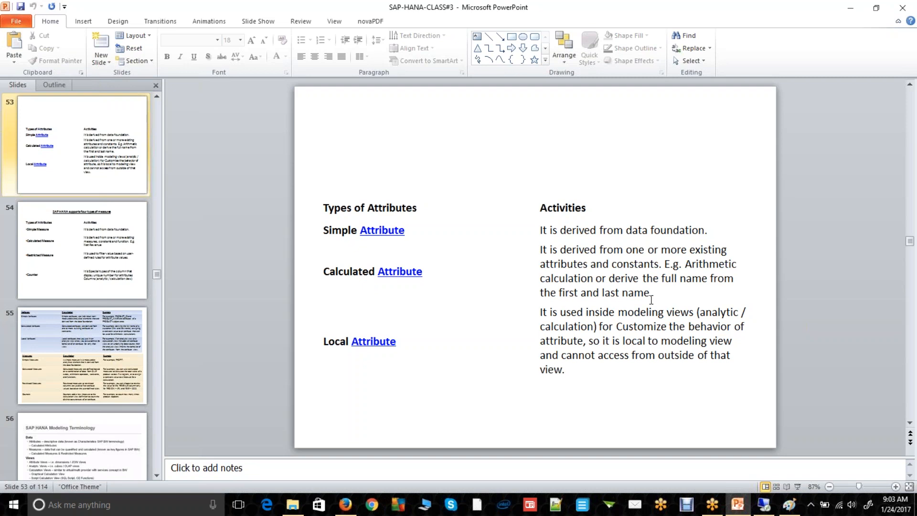
Step: Switch back to the SAP HANA Studio remote session and shift the Calculated Column dialog slightly
{"action": "left_click", "coordinate": [763, 504]}
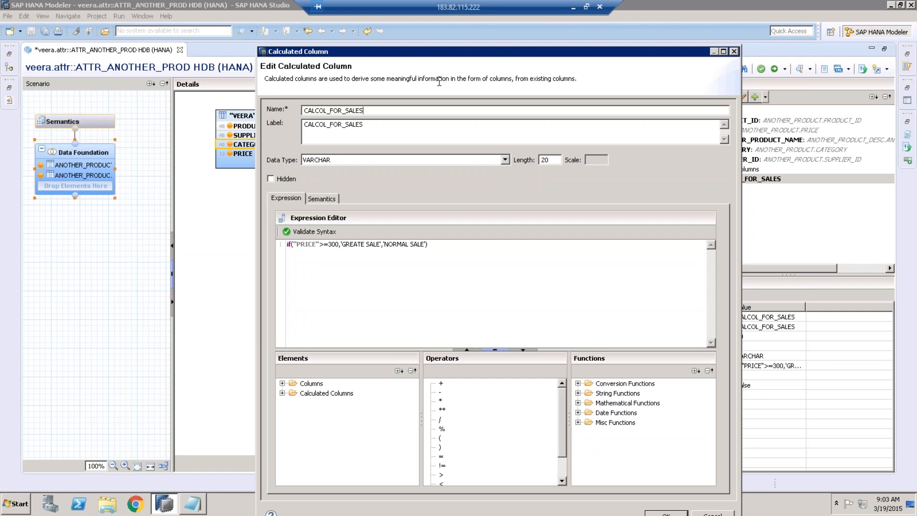
{"action": "left_click_drag", "start_coordinate": [478, 46], "coordinate": [470, 43]}
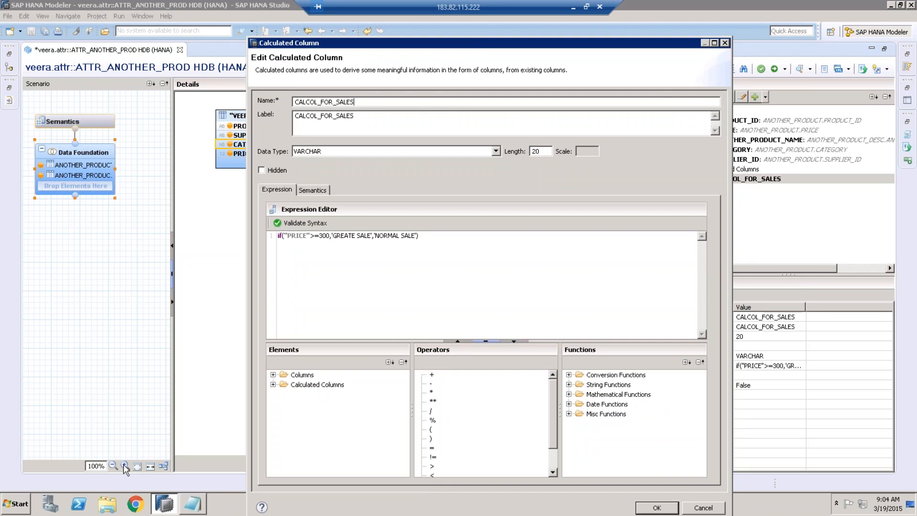
Step: Open the remote desktop's notification area icon settings and view the behavior options for Action Center
{"action": "left_click", "coordinate": [837, 504]}
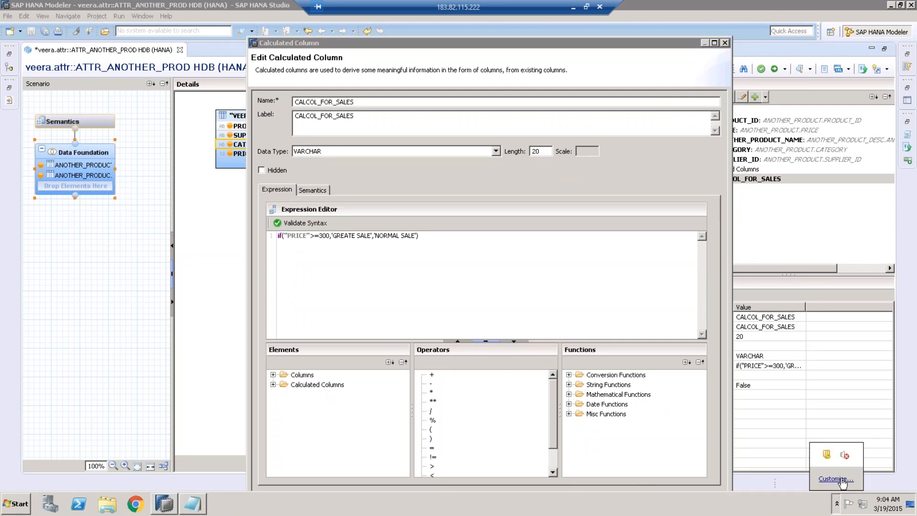
{"action": "left_click", "coordinate": [841, 480]}
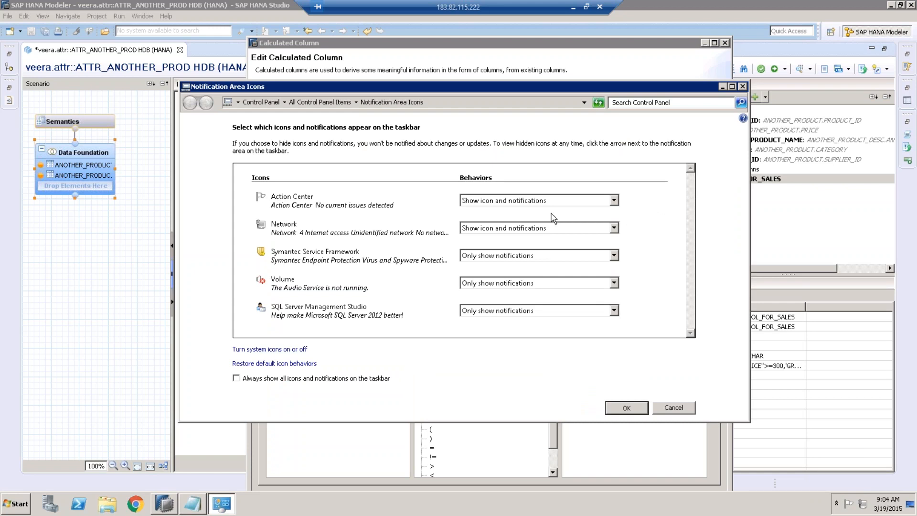
{"action": "left_click", "coordinate": [614, 200]}
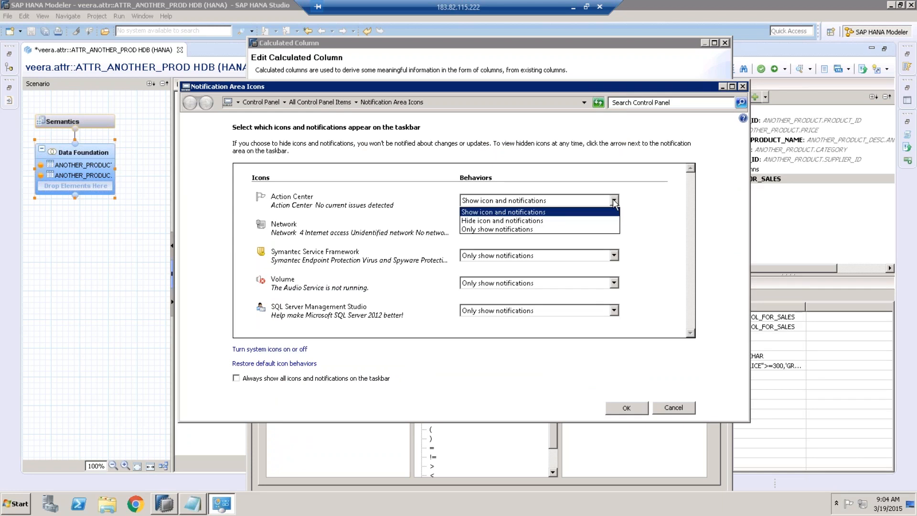
{"action": "left_click", "coordinate": [613, 199]}
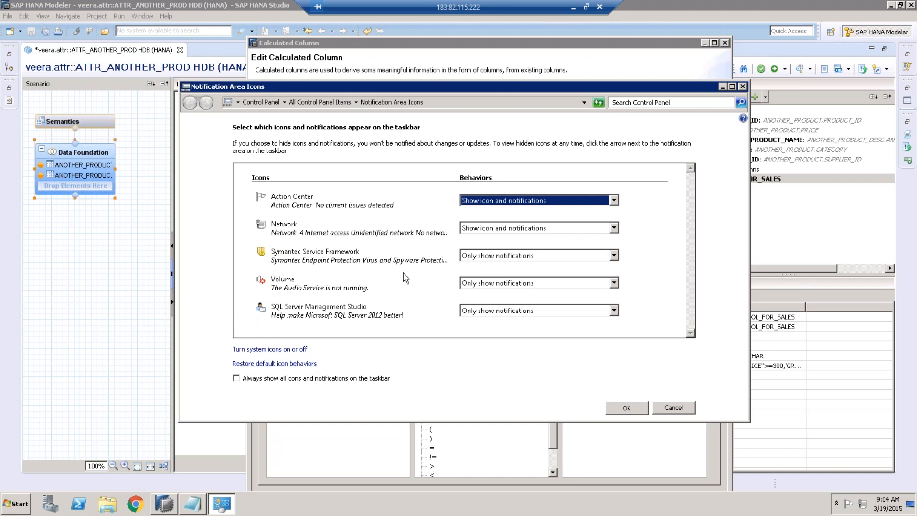
Step: Search all Control Panel items for "fo" and open the font settings
{"action": "left_click", "coordinate": [333, 102]}
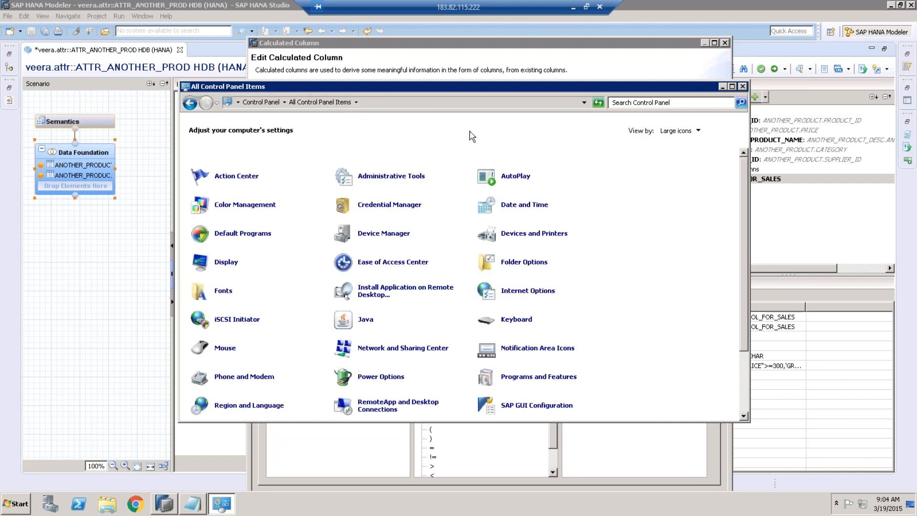
{"action": "left_click", "coordinate": [627, 102]}
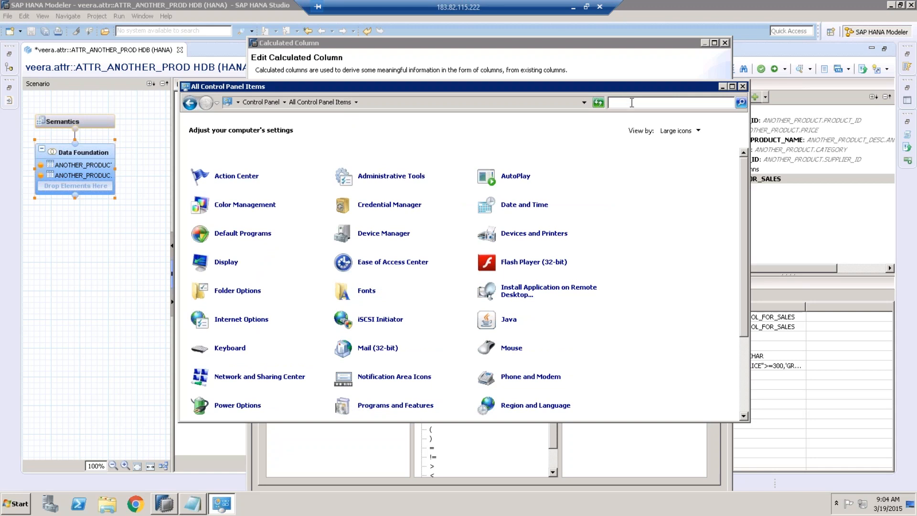
{"action": "type", "text": "fo"}
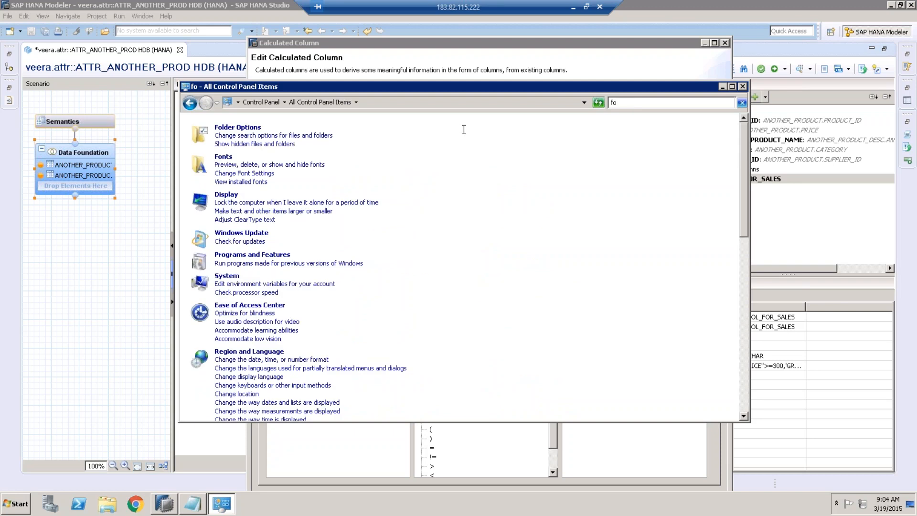
{"action": "left_click", "coordinate": [256, 174]}
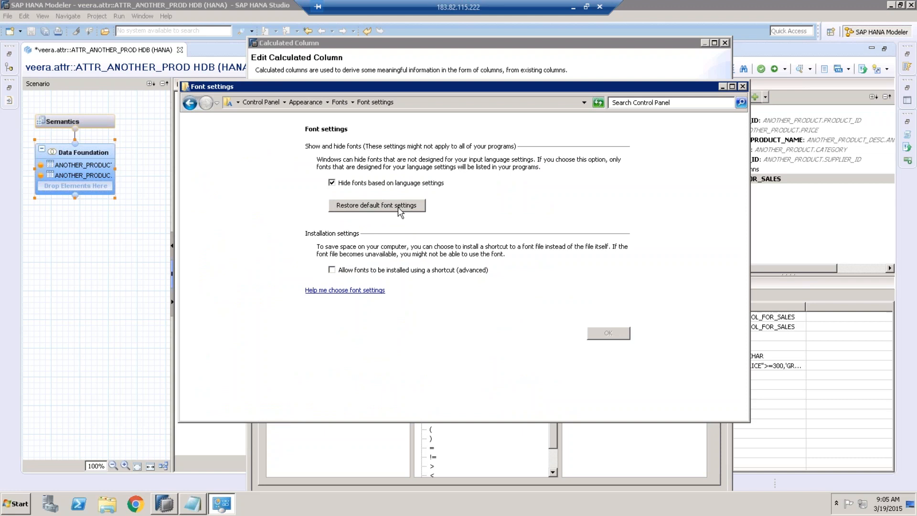
Step: Examine the font hiding and shortcut installation options in the font settings and return to the search results
{"action": "left_click", "coordinate": [337, 183]}
{"action": "left_click", "coordinate": [333, 270]}
{"action": "left_click", "coordinate": [347, 292]}
{"action": "left_click", "coordinate": [190, 102]}
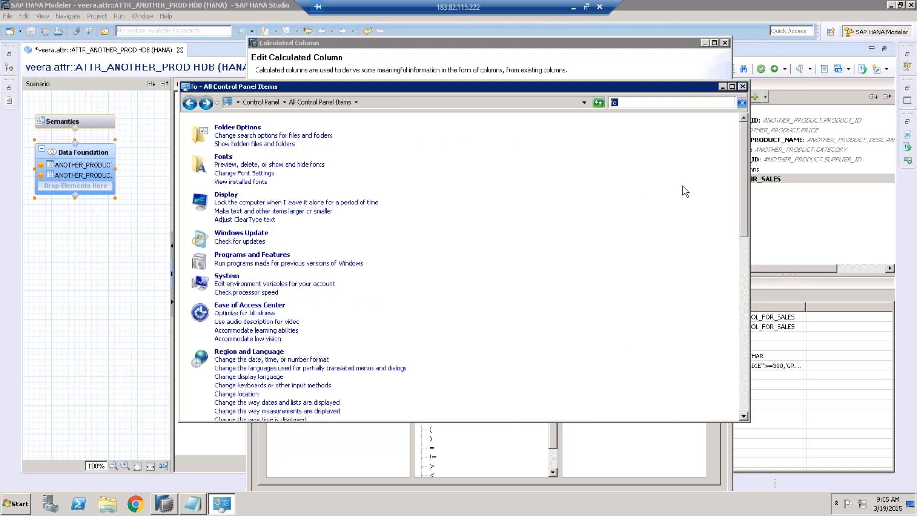
Step: Recheck the font settings and view the fonts installed on the computer, returning to the Control Panel search results
{"action": "left_click", "coordinate": [258, 173]}
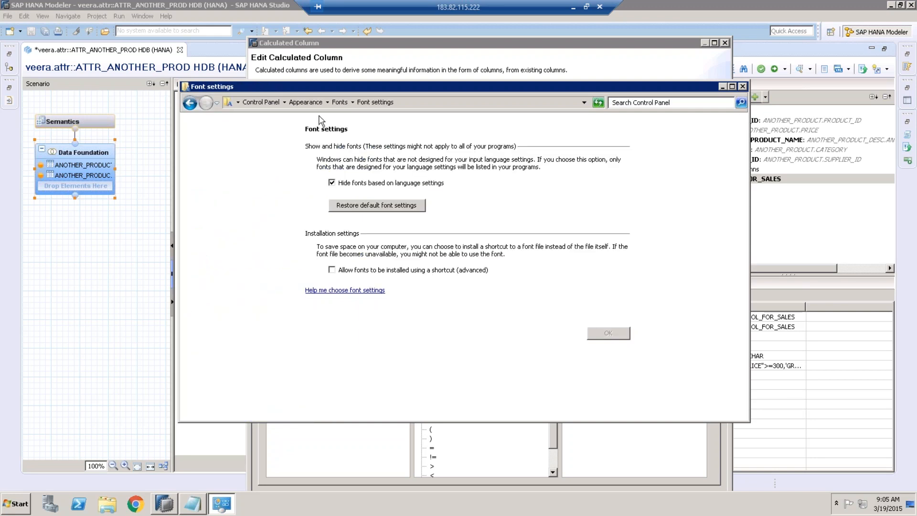
{"action": "left_click", "coordinate": [191, 104]}
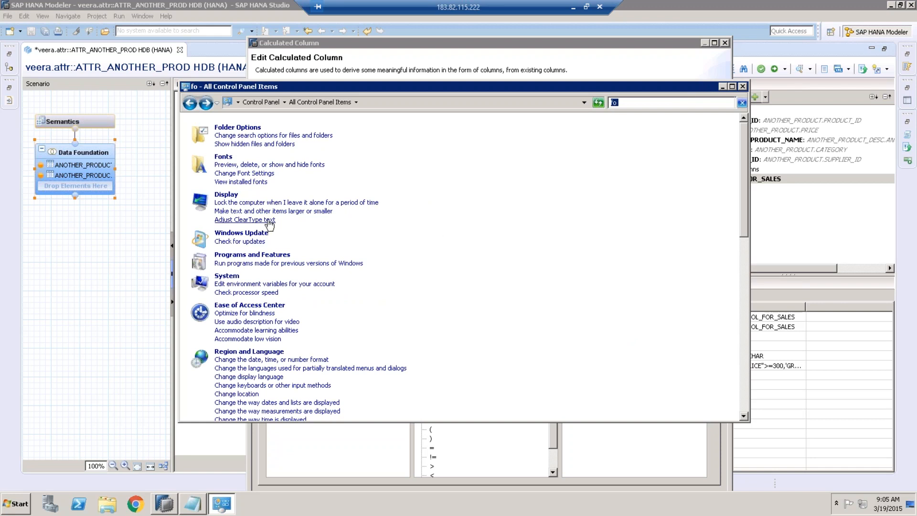
{"action": "left_click", "coordinate": [270, 166]}
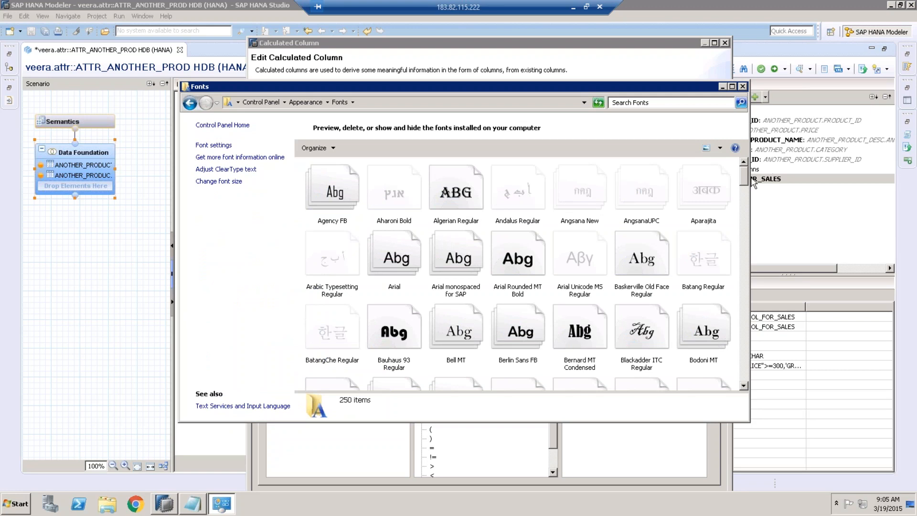
{"action": "left_click", "coordinate": [189, 103]}
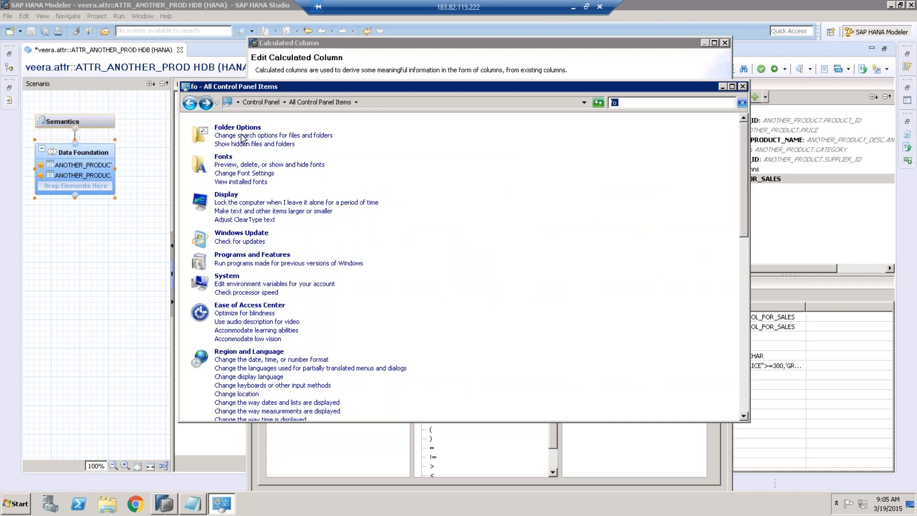
Step: Review the Search, View and General folder options without changing them and close the Control Panel
{"action": "left_click", "coordinate": [275, 138]}
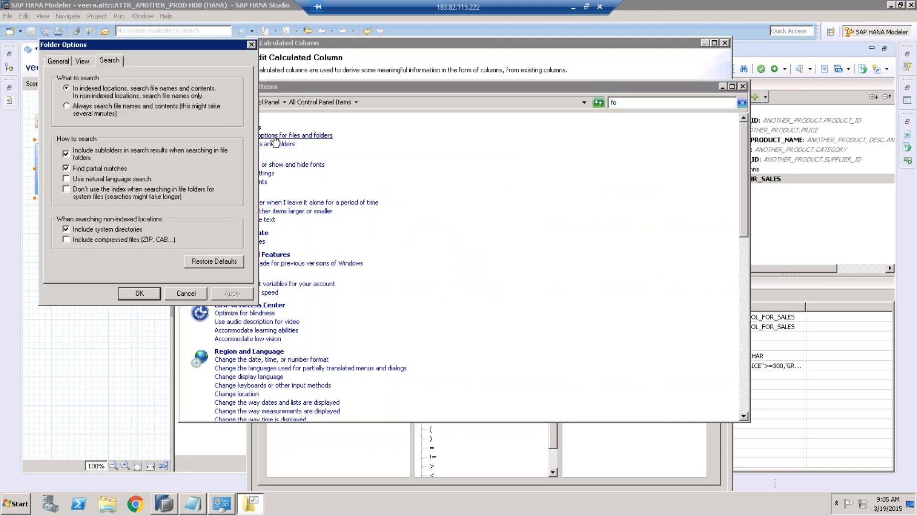
{"action": "left_click", "coordinate": [74, 63]}
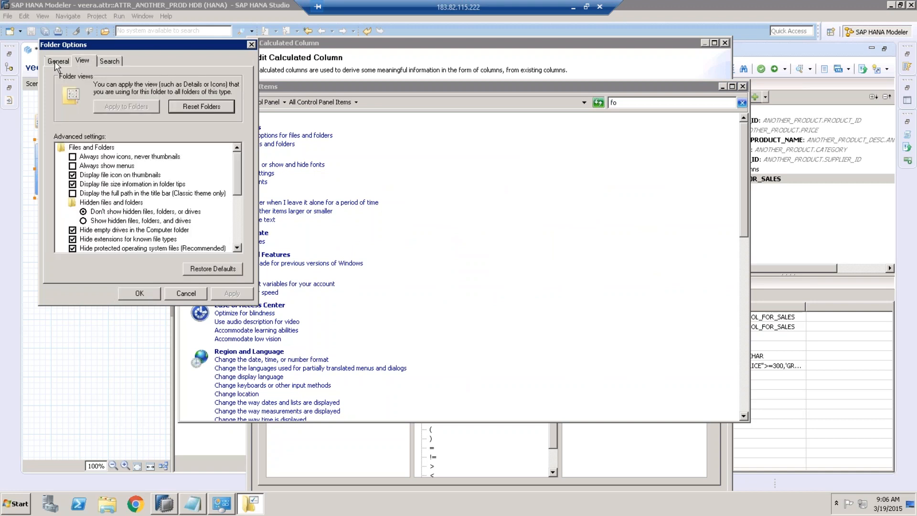
{"action": "left_click", "coordinate": [54, 61]}
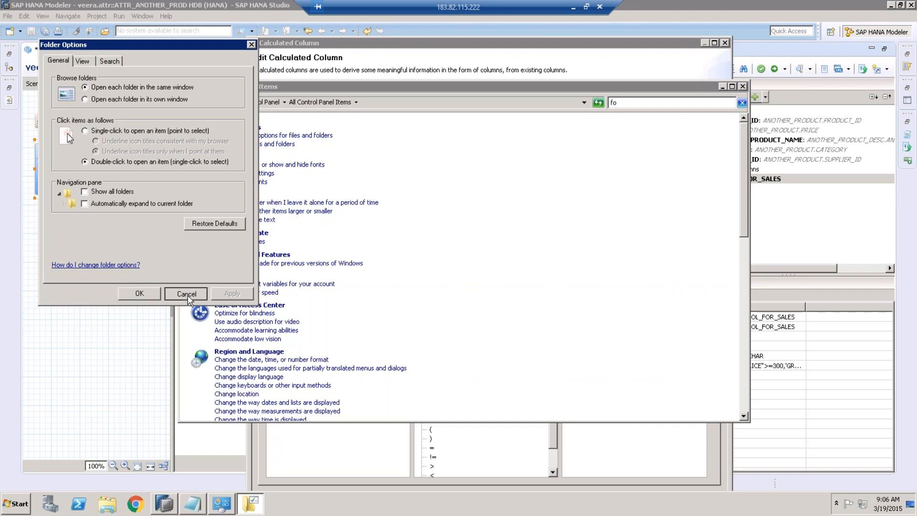
{"action": "left_click", "coordinate": [186, 293]}
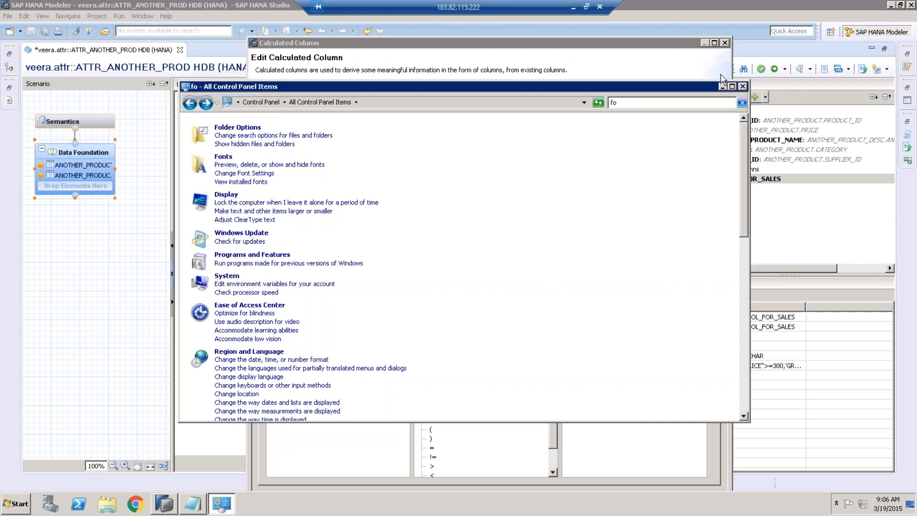
{"action": "left_click", "coordinate": [742, 86]}
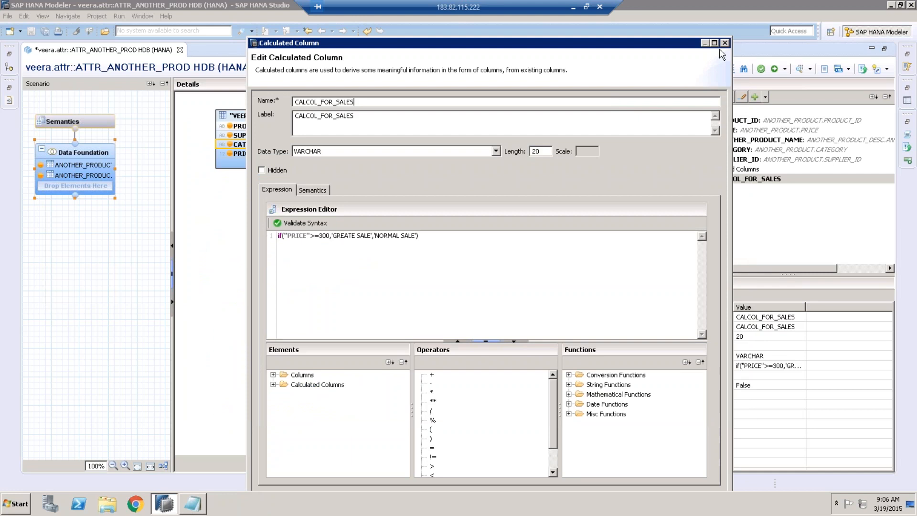
Step: Check the Types of Attributes slide in PowerPoint and switch back to the SAP HANA Studio remote session
{"action": "left_click", "coordinate": [572, 9]}
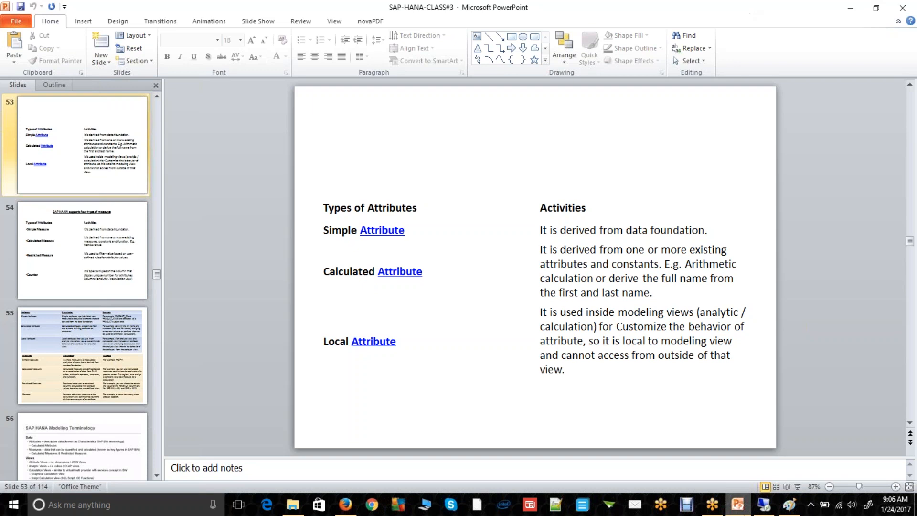
{"action": "left_click", "coordinate": [763, 507]}
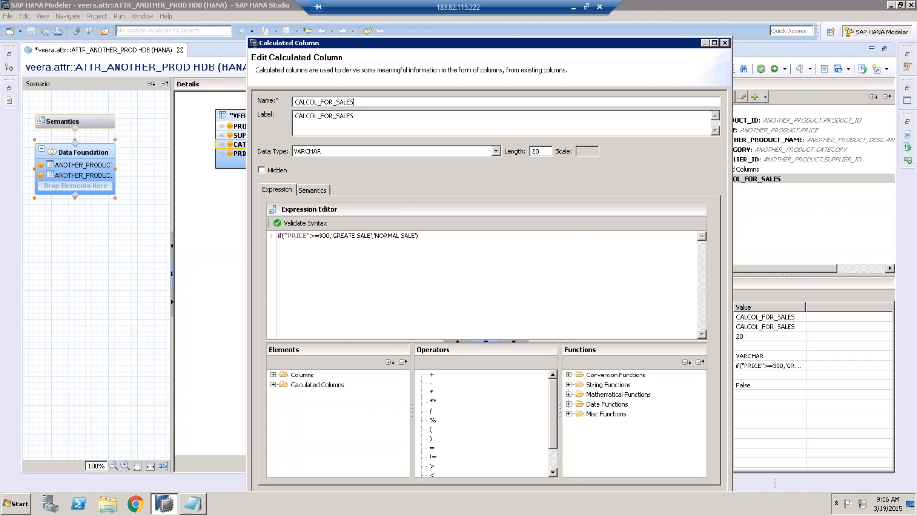
Step: Search the remote desktop's programs and files for "font" and open Change Font Settings
{"action": "left_click", "coordinate": [16, 508]}
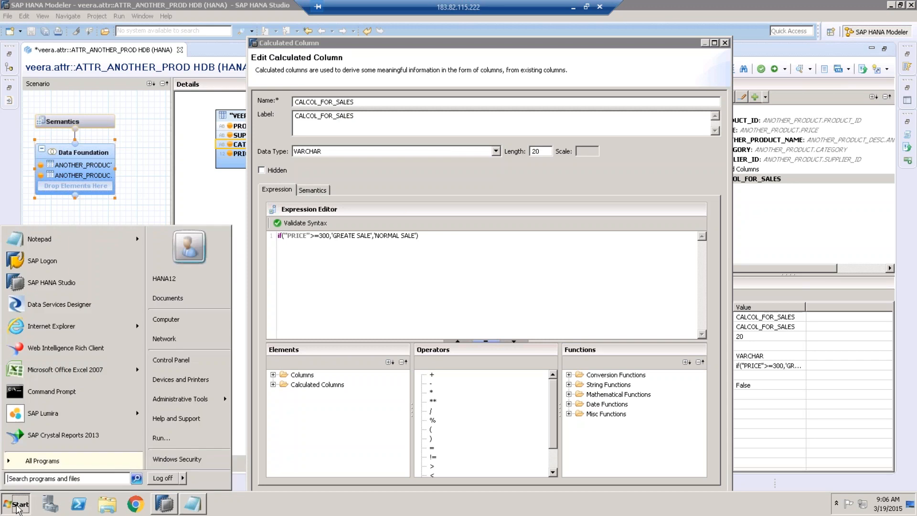
{"action": "left_click", "coordinate": [71, 477]}
{"action": "type", "text": "fone"}
{"action": "key", "text": "BackSpace"}
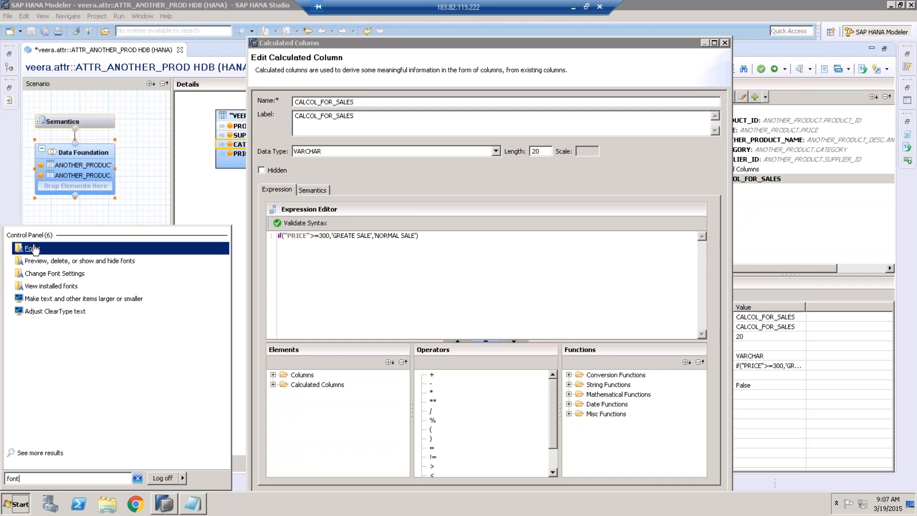
{"action": "left_click", "coordinate": [42, 275]}
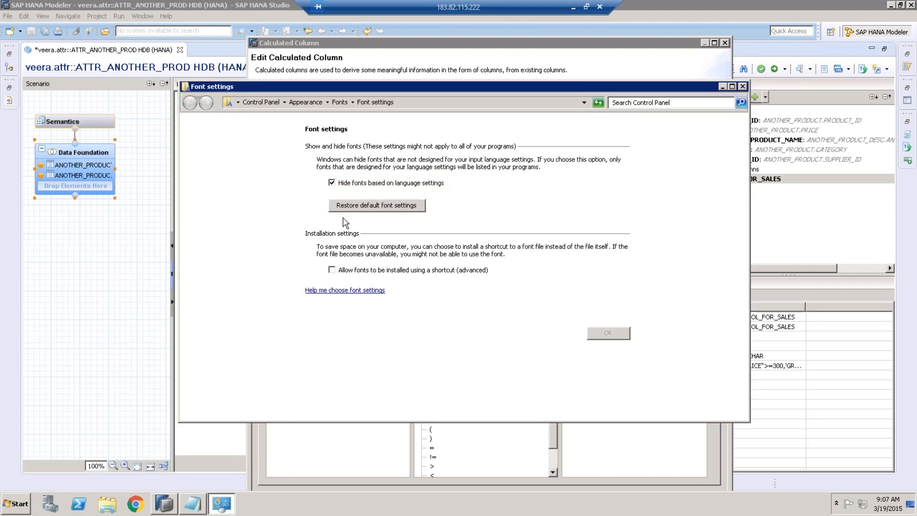
Step: Look through the installed fonts and the font settings for a text size option, and close the window
{"action": "left_click", "coordinate": [332, 181]}
{"action": "left_click", "coordinate": [339, 102]}
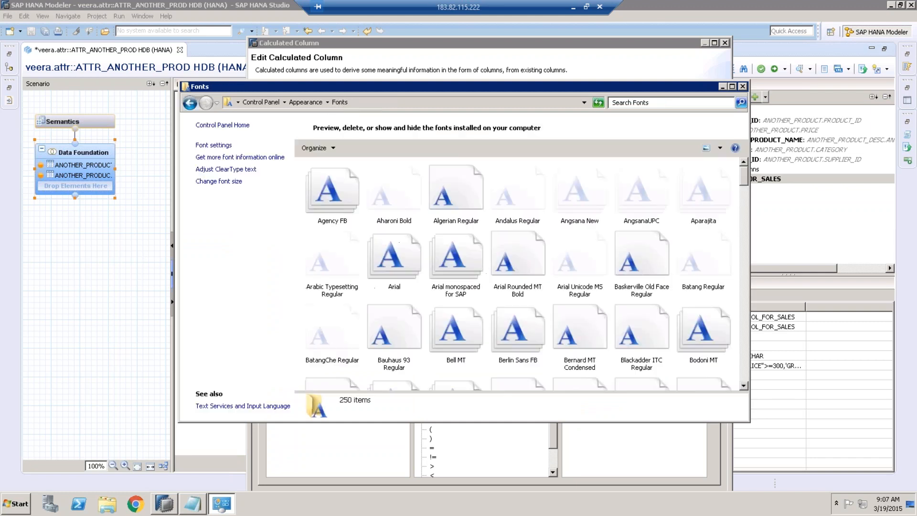
{"action": "left_click", "coordinate": [743, 251]}
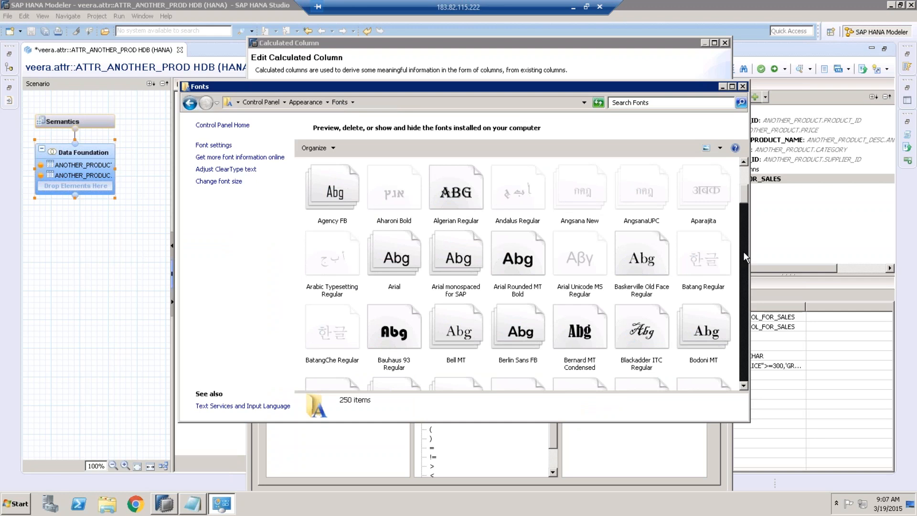
{"action": "left_click", "coordinate": [743, 251]}
{"action": "left_click", "coordinate": [213, 145]}
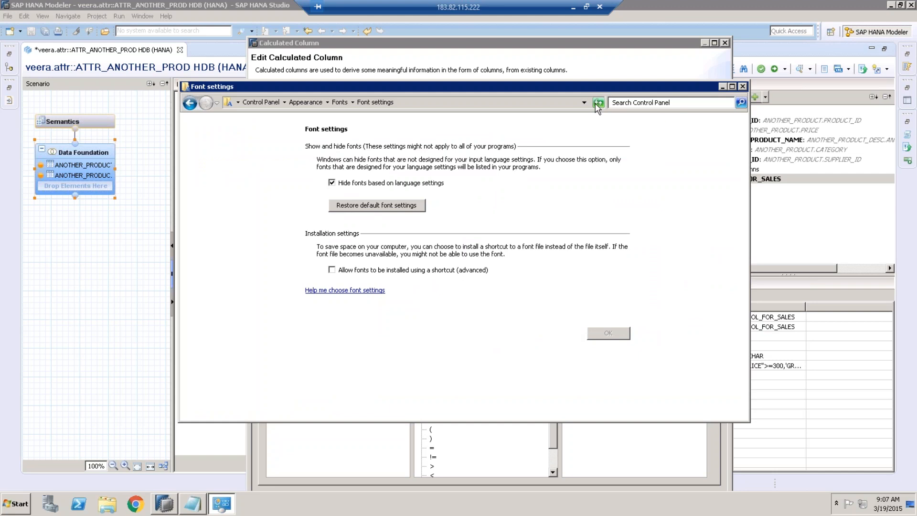
{"action": "left_click", "coordinate": [743, 87]}
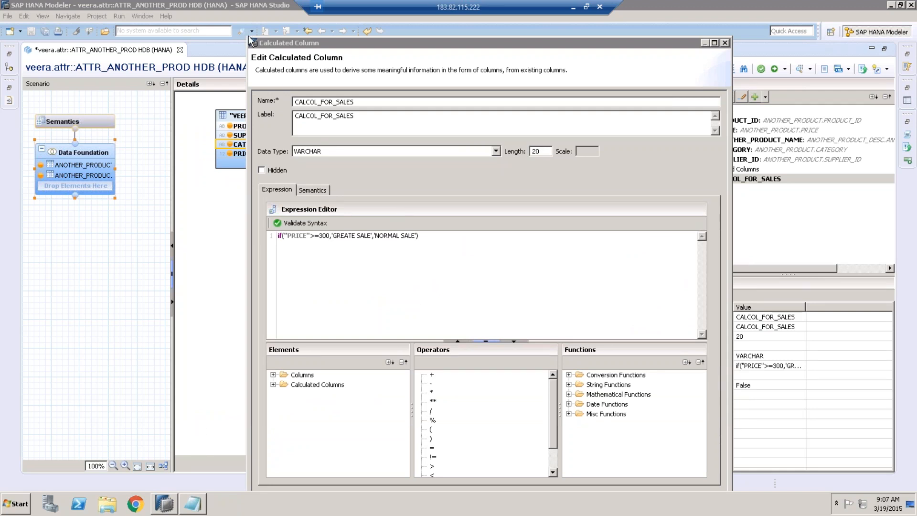
Step: Enlarge and reposition the Calculated Column dialog of CALCOL_FOR_SALES, and close it without editing the expression
{"action": "left_click_drag", "start_coordinate": [246, 34], "coordinate": [208, 22]}
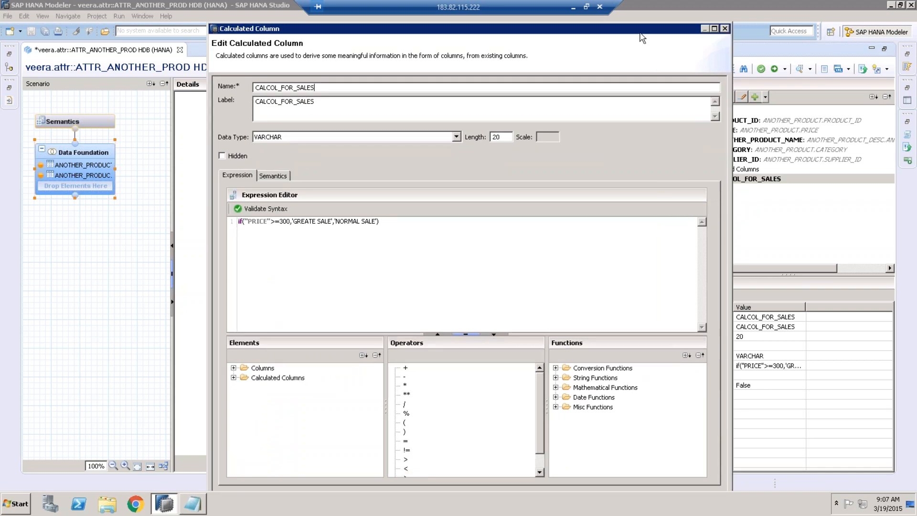
{"action": "left_click_drag", "start_coordinate": [650, 33], "coordinate": [659, 55]}
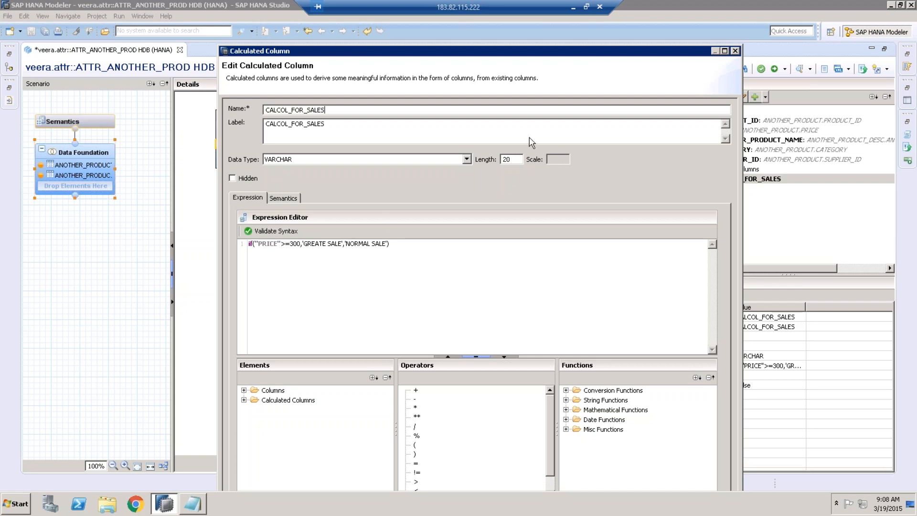
{"action": "left_click", "coordinate": [735, 50]}
Step: Zoom in twice on the view editor, enlarging the Semantics and Data Foundation nodes in the Scenario diagram
{"action": "left_click", "coordinate": [143, 17]}
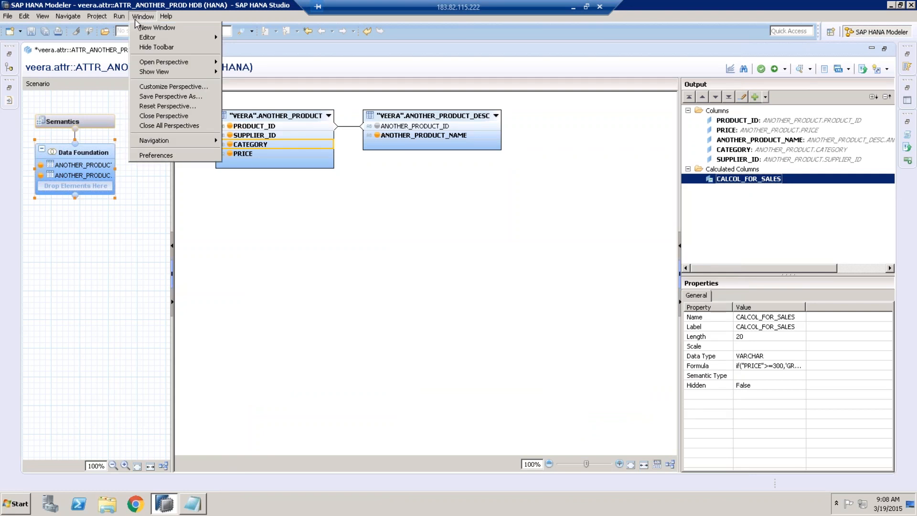
{"action": "left_click", "coordinate": [135, 19]}
{"action": "left_click", "coordinate": [100, 17]}
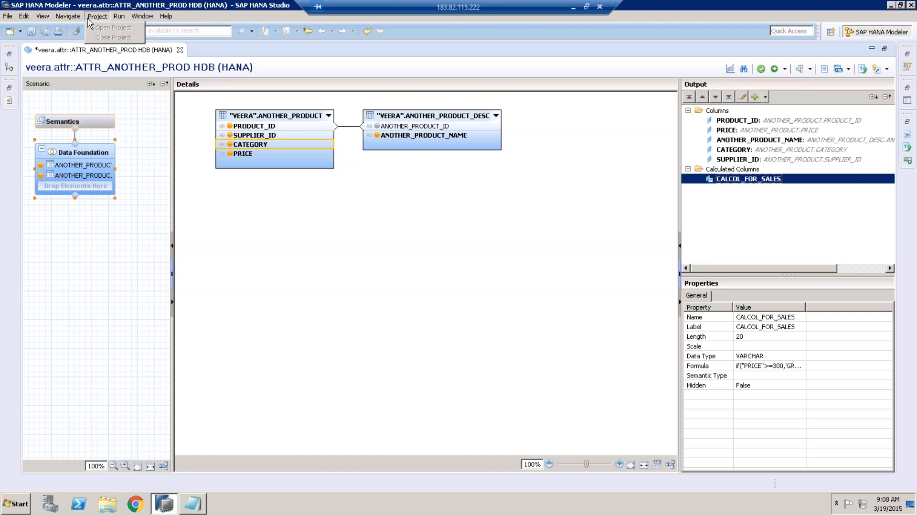
{"action": "left_click", "coordinate": [43, 17]}
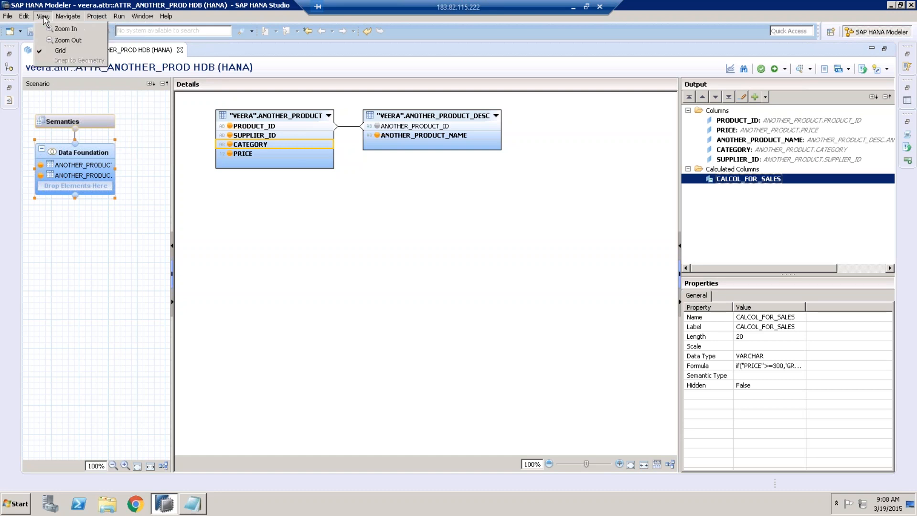
{"action": "left_click", "coordinate": [65, 29]}
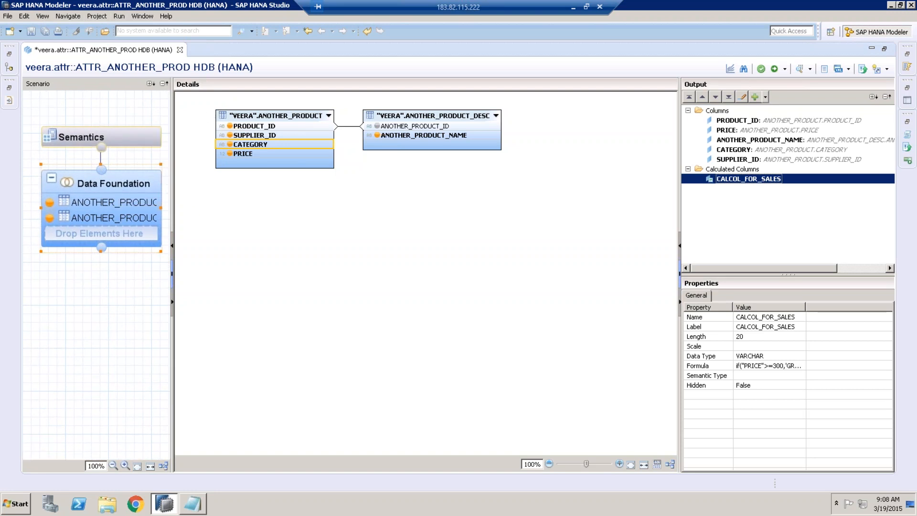
{"action": "left_click", "coordinate": [277, 116]}
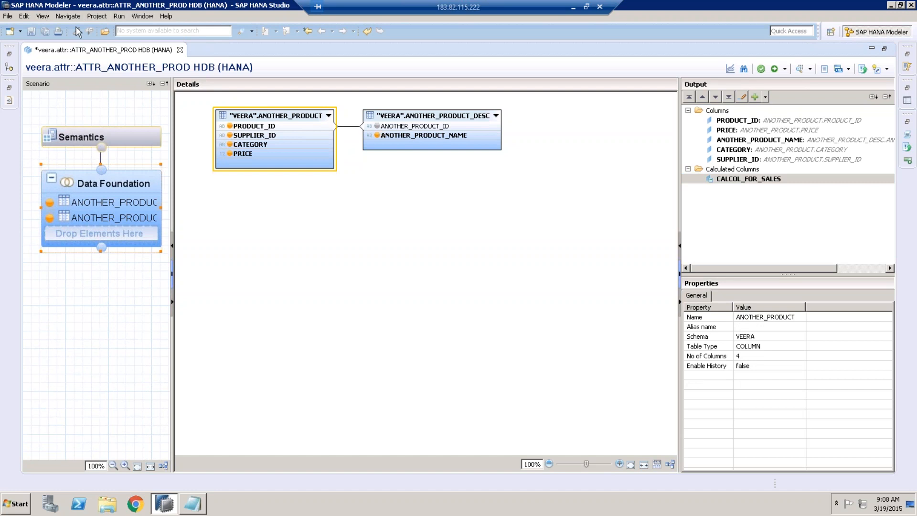
{"action": "left_click", "coordinate": [42, 17]}
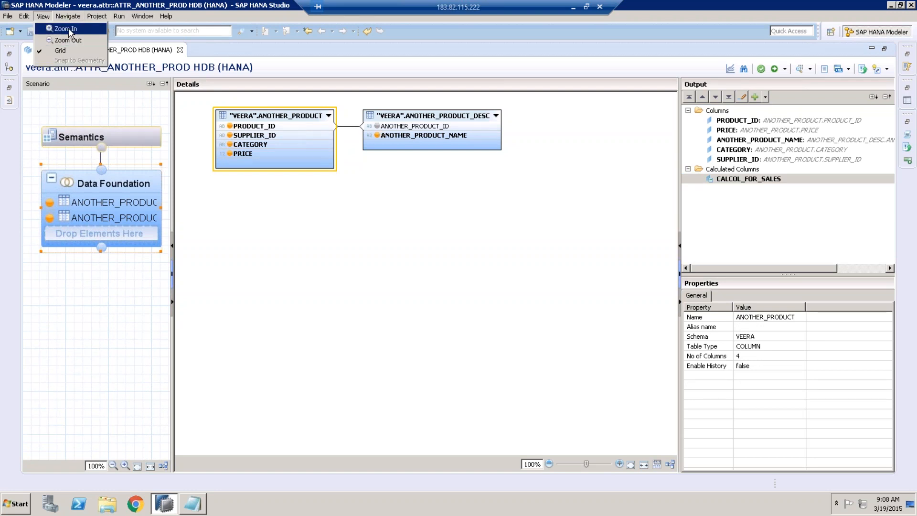
{"action": "left_click", "coordinate": [66, 29]}
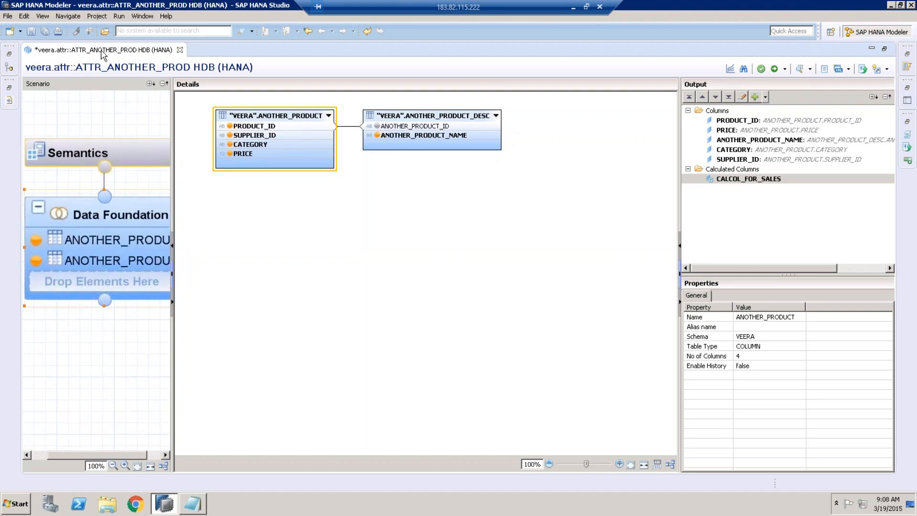
Step: Select the calculated column CALCOL_FOR_SALES in the view's output to show its properties
{"action": "left_click", "coordinate": [43, 17]}
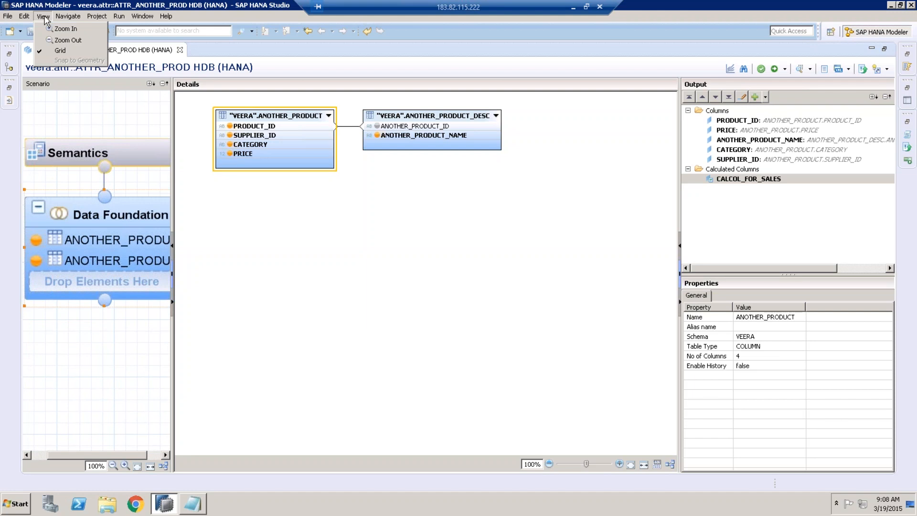
{"action": "left_click", "coordinate": [430, 333]}
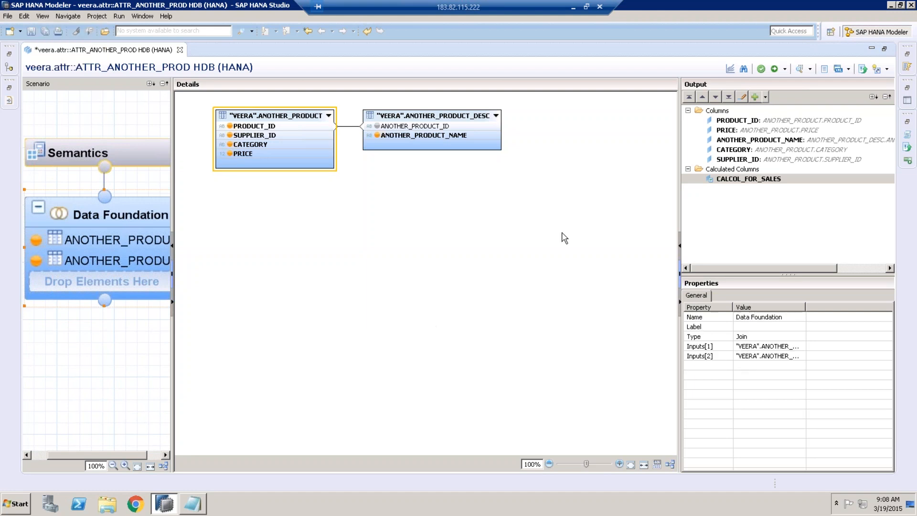
{"action": "left_click", "coordinate": [743, 179]}
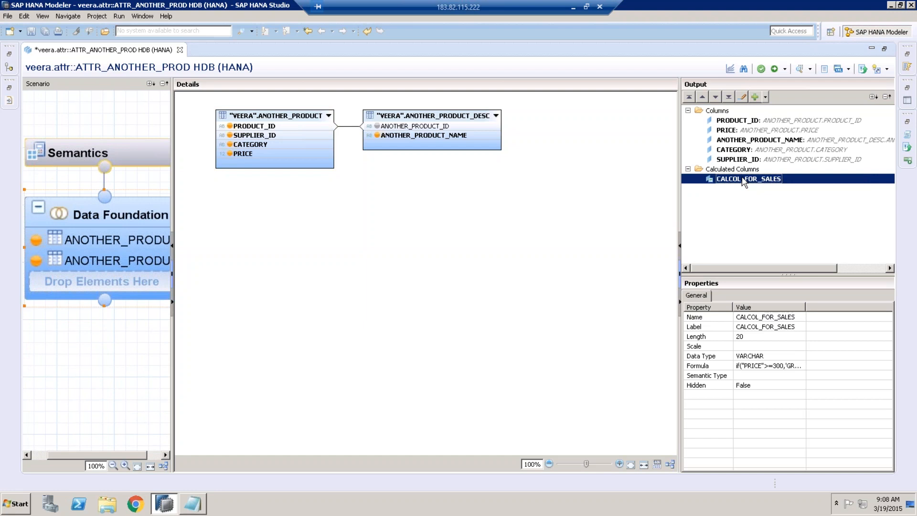
Step: Open the calculated column CALCOL_FOR_SALES to view its definition, reposition the dialog, and close it without changes
{"action": "double_click", "coordinate": [742, 179]}
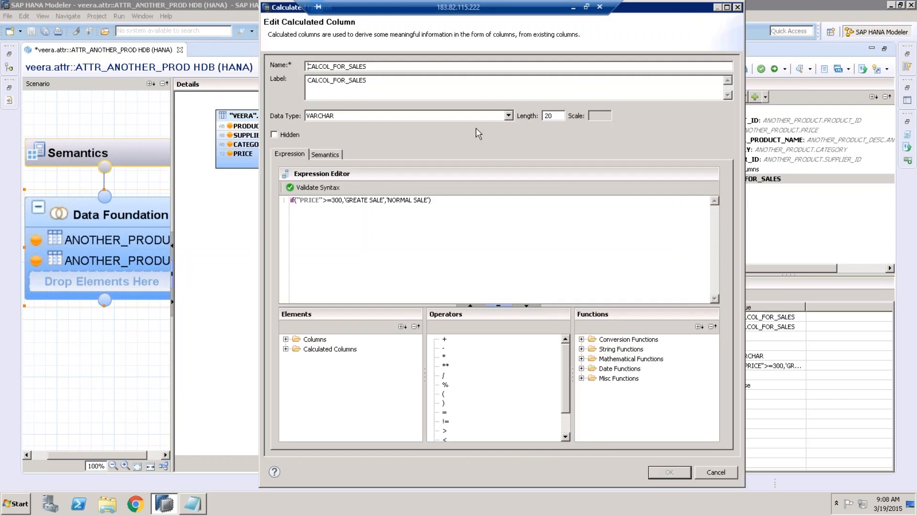
{"action": "left_click_drag", "start_coordinate": [671, 5], "coordinate": [664, 42]}
{"action": "left_click", "coordinate": [45, 19]}
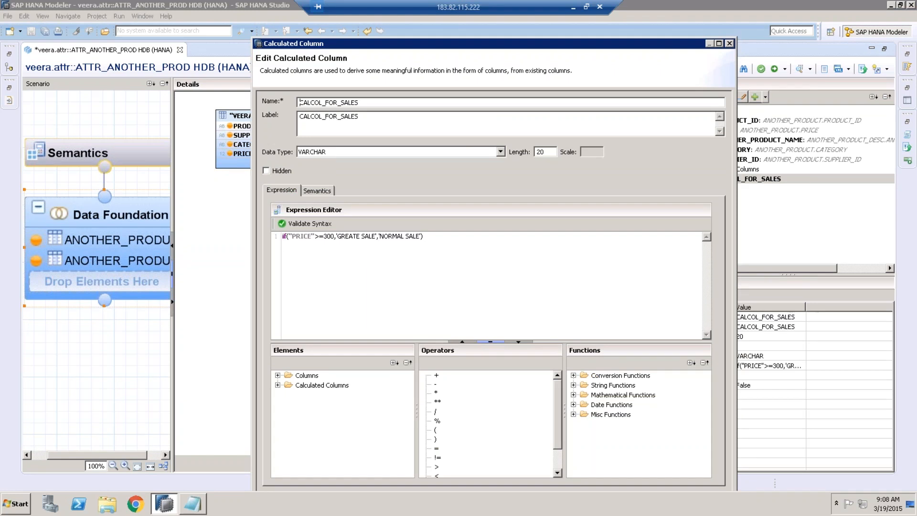
{"action": "left_click", "coordinate": [729, 44]}
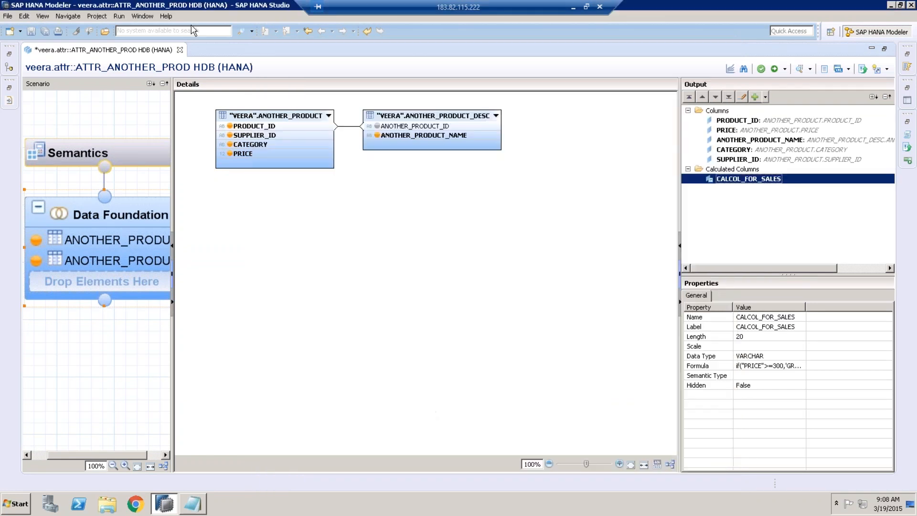
Step: Zoom out one level on the Scenario diagram with the Semantics and Data Foundation nodes
{"action": "left_click", "coordinate": [44, 17]}
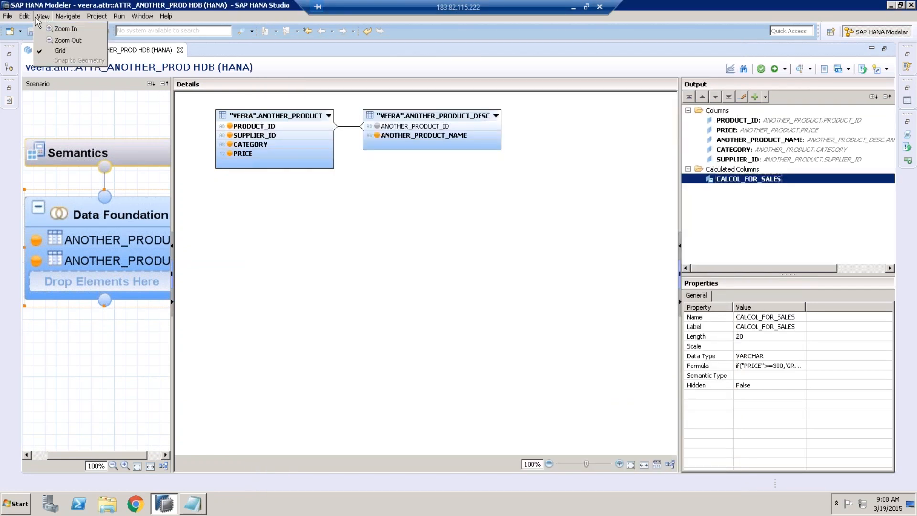
{"action": "left_click", "coordinate": [27, 18]}
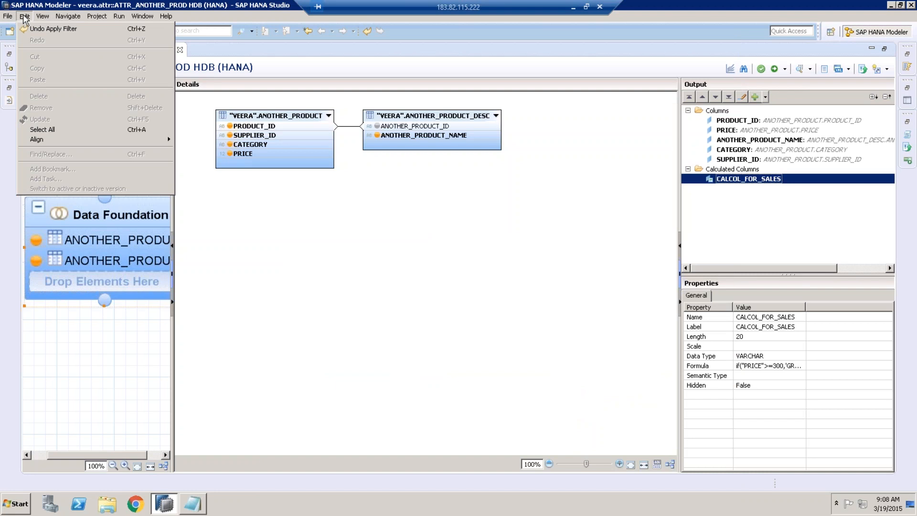
{"action": "mouse_move", "coordinate": [43, 16]}
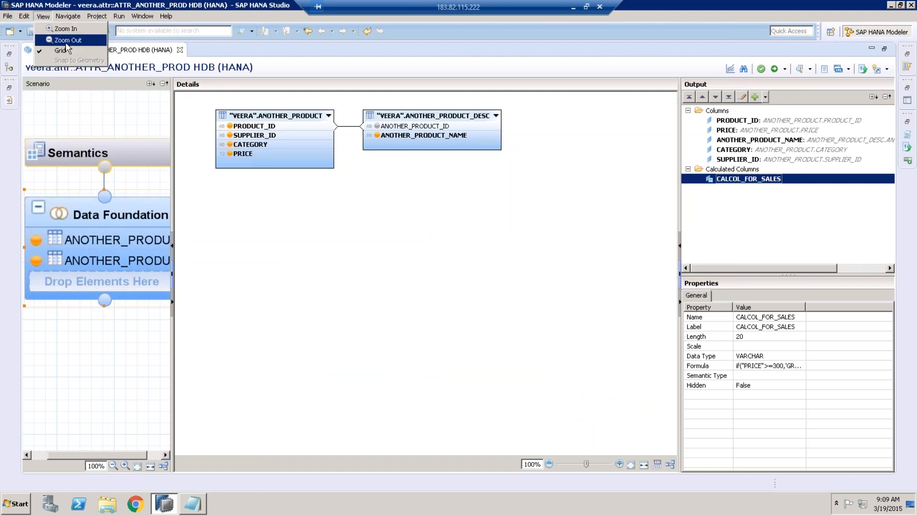
{"action": "left_click", "coordinate": [74, 39]}
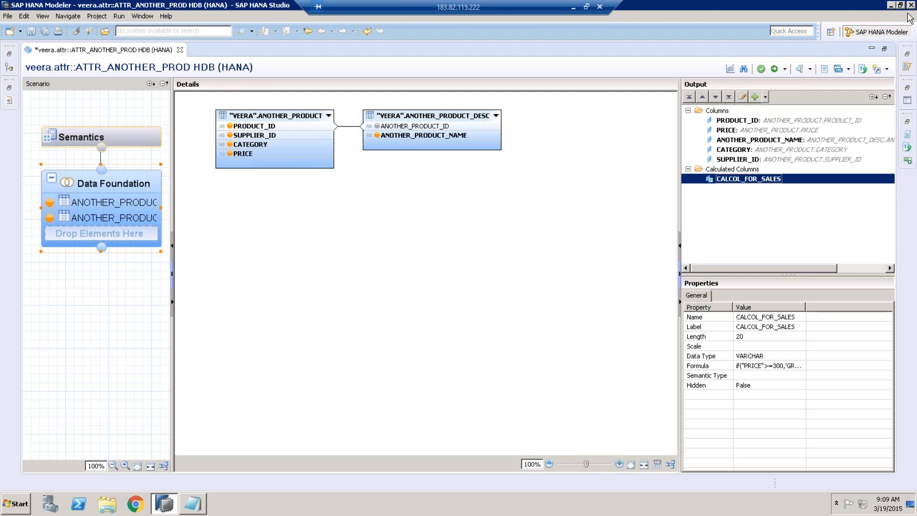
Step: Look over the available perspectives without switching, and zoom in one level on the Scenario diagram
{"action": "left_click", "coordinate": [830, 33]}
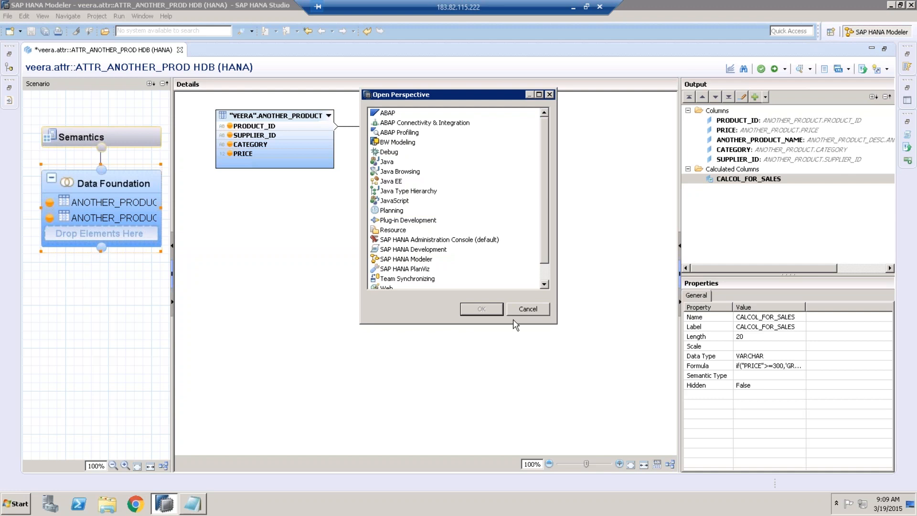
{"action": "left_click", "coordinate": [528, 309]}
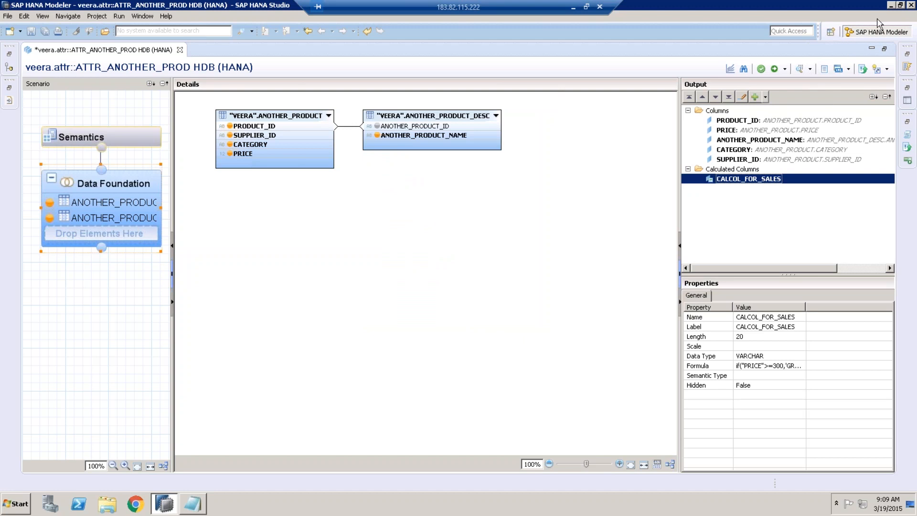
{"action": "left_click", "coordinate": [43, 17]}
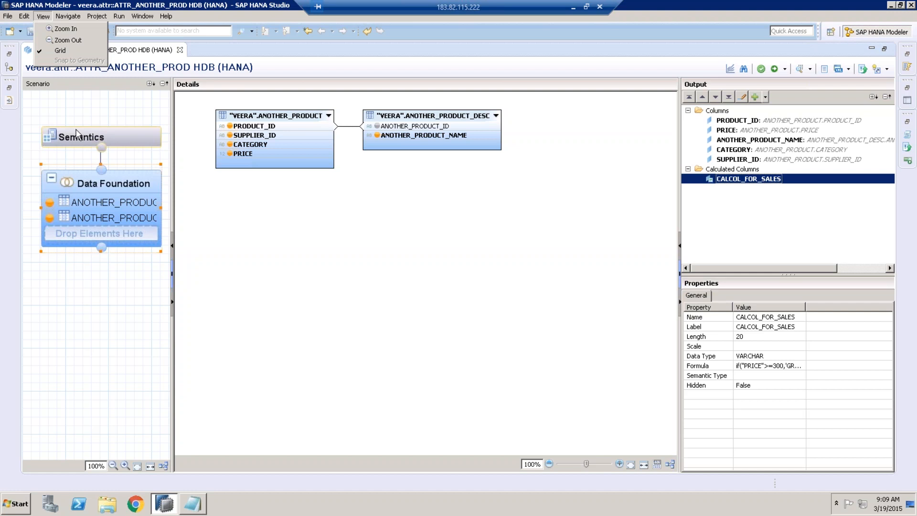
{"action": "left_click", "coordinate": [73, 30]}
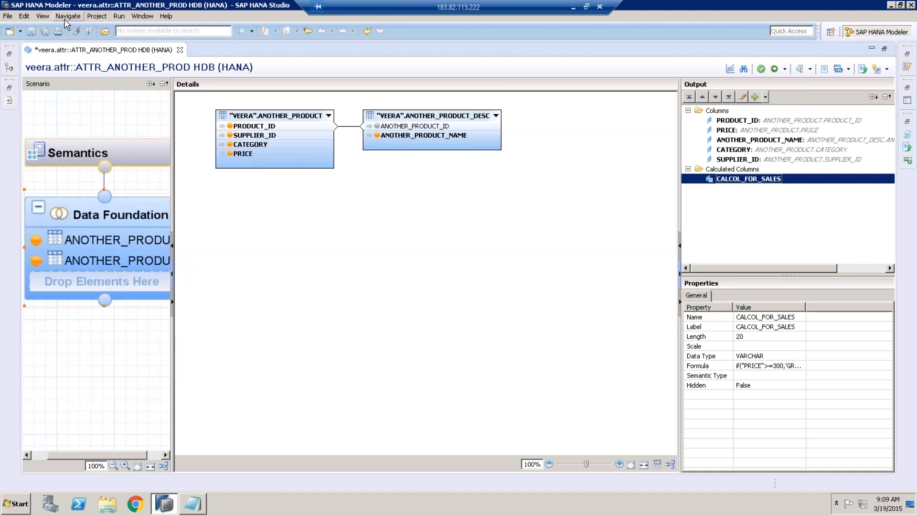
Step: Select the ANOTHER_PRODUCT_DESC table in the join diagram, and zoom the Scenario diagram back out one level
{"action": "left_click", "coordinate": [445, 115]}
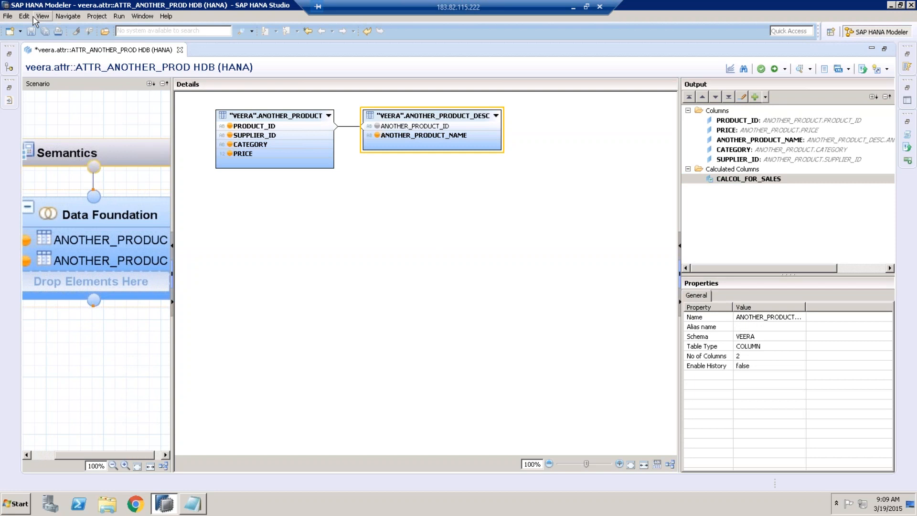
{"action": "left_click", "coordinate": [43, 17]}
{"action": "left_click", "coordinate": [59, 40]}
Step: Restore the maximized attribute view editor to the normal layout, and maximize it again
{"action": "left_click", "coordinate": [69, 16]}
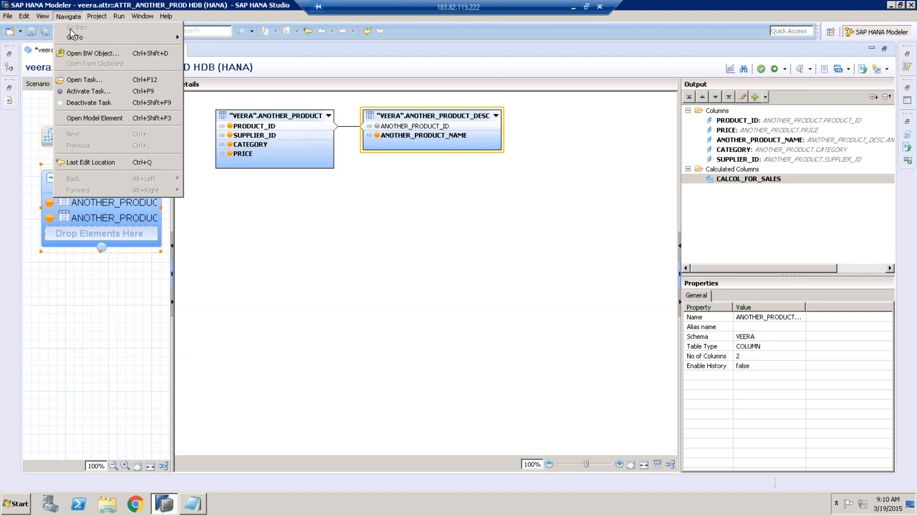
{"action": "left_click", "coordinate": [143, 17]}
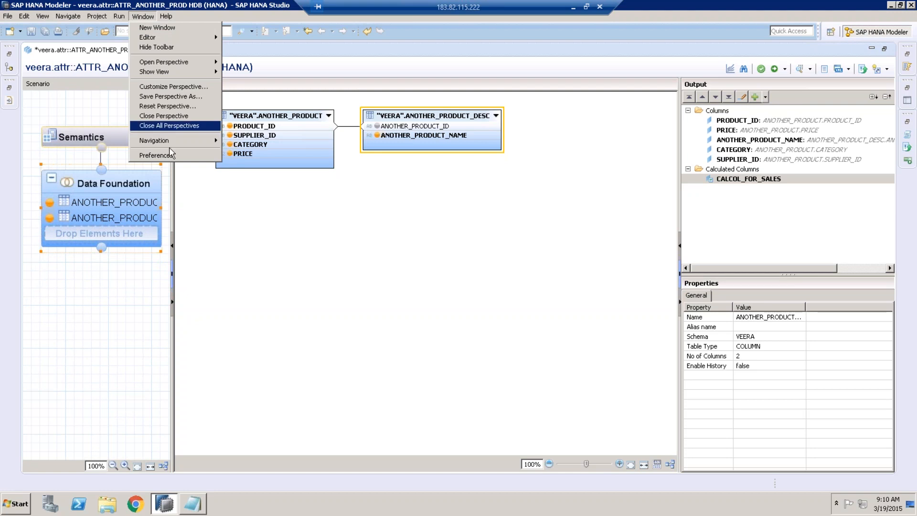
{"action": "mouse_move", "coordinate": [190, 145]}
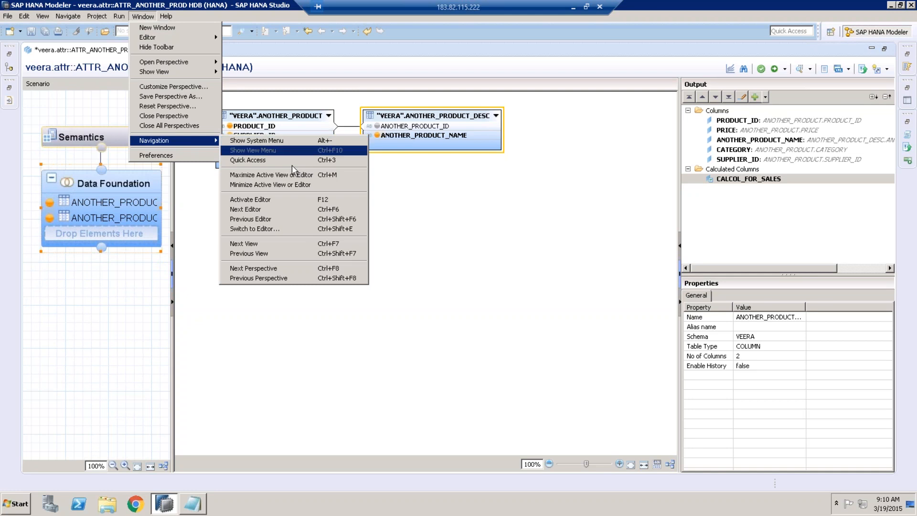
{"action": "left_click", "coordinate": [325, 175]}
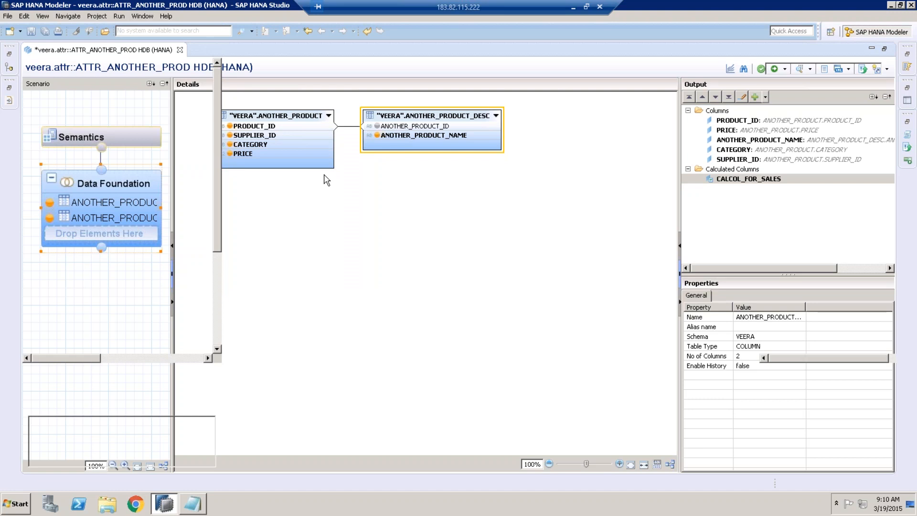
{"action": "left_click", "coordinate": [142, 16]}
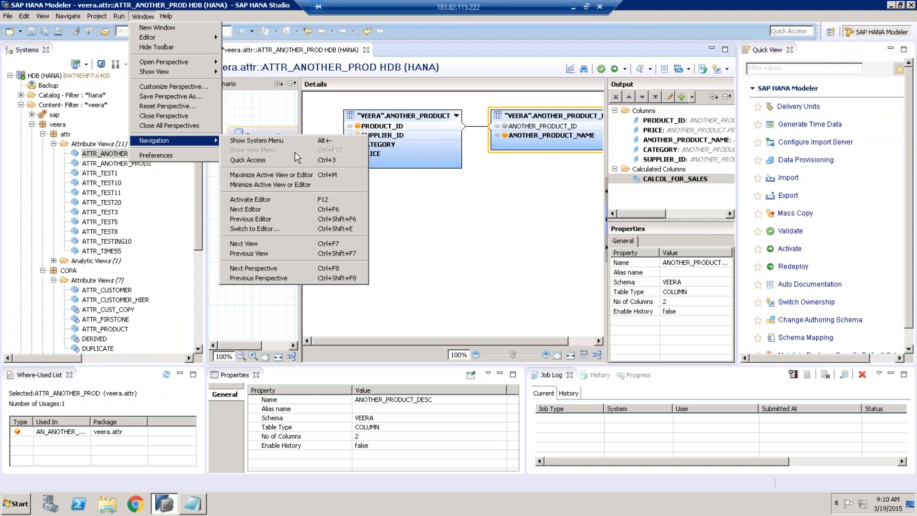
{"action": "left_click", "coordinate": [322, 176]}
Step: Minimize the active attribute view editor
{"action": "left_click", "coordinate": [143, 16]}
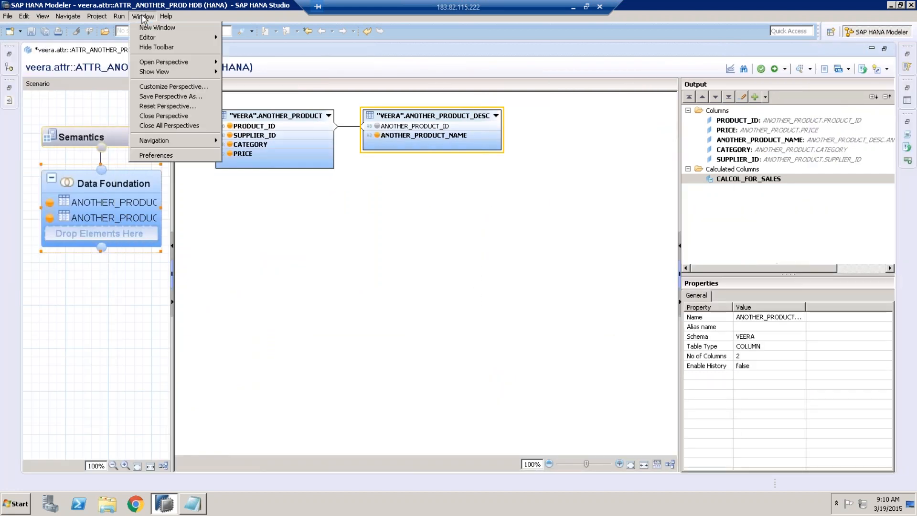
{"action": "mouse_move", "coordinate": [209, 143]}
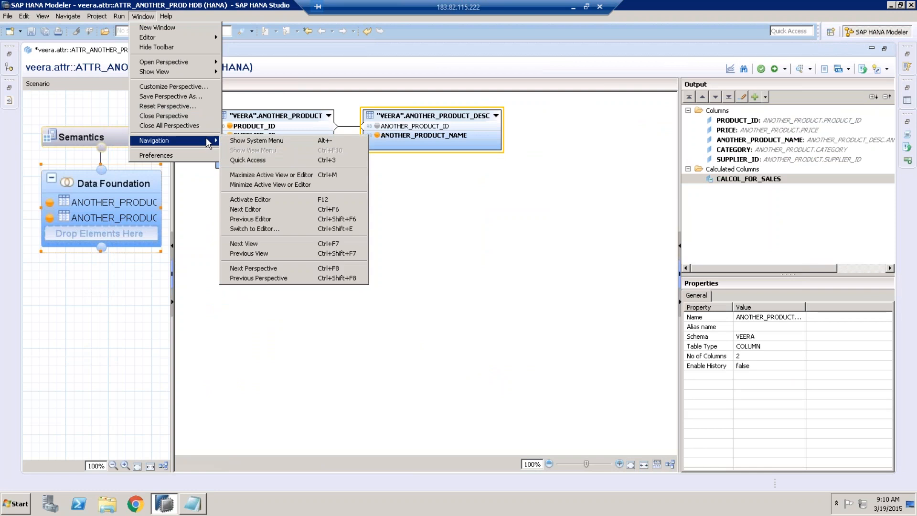
{"action": "left_click", "coordinate": [304, 185]}
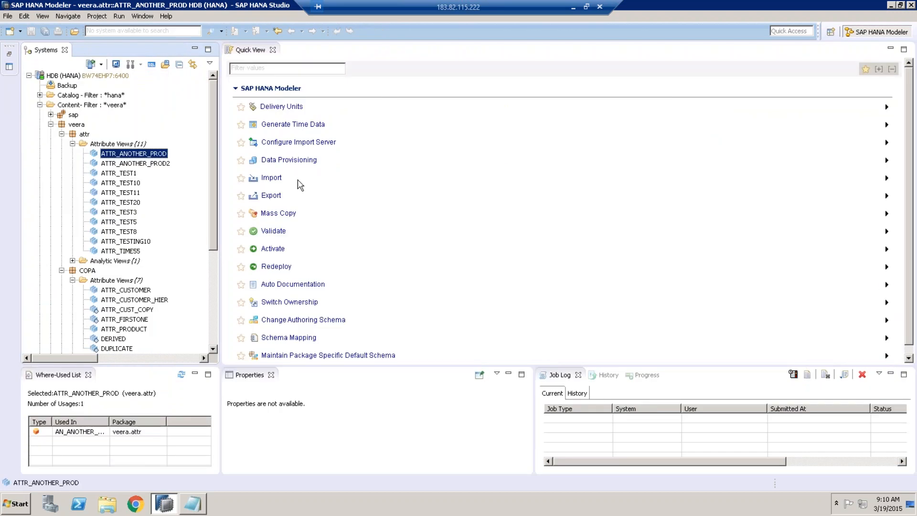
Step: Reset the SAP HANA Modeler perspective to its default layout and confirm the reset
{"action": "left_click", "coordinate": [144, 16]}
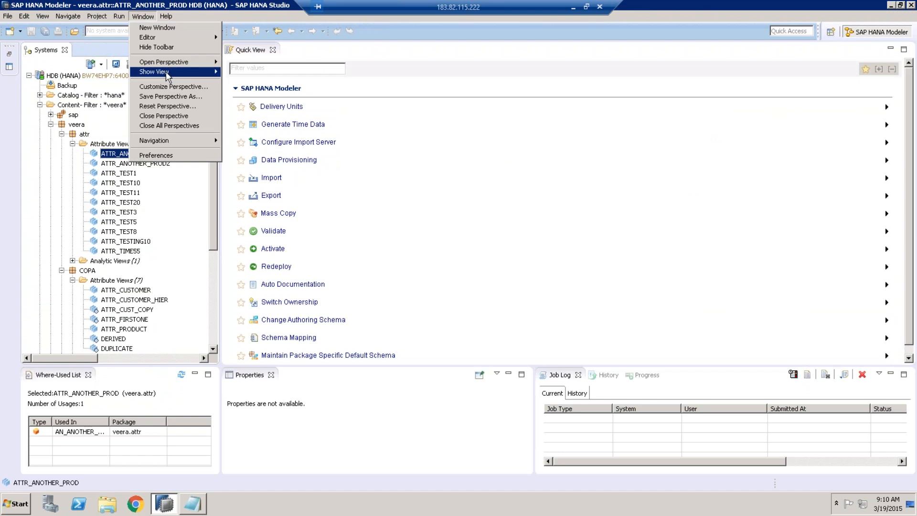
{"action": "left_click", "coordinate": [167, 106]}
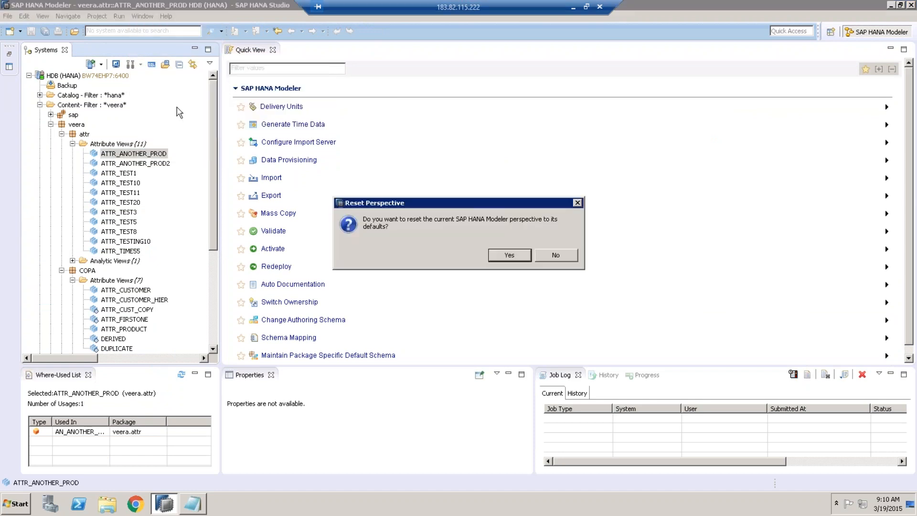
{"action": "left_click", "coordinate": [510, 256]}
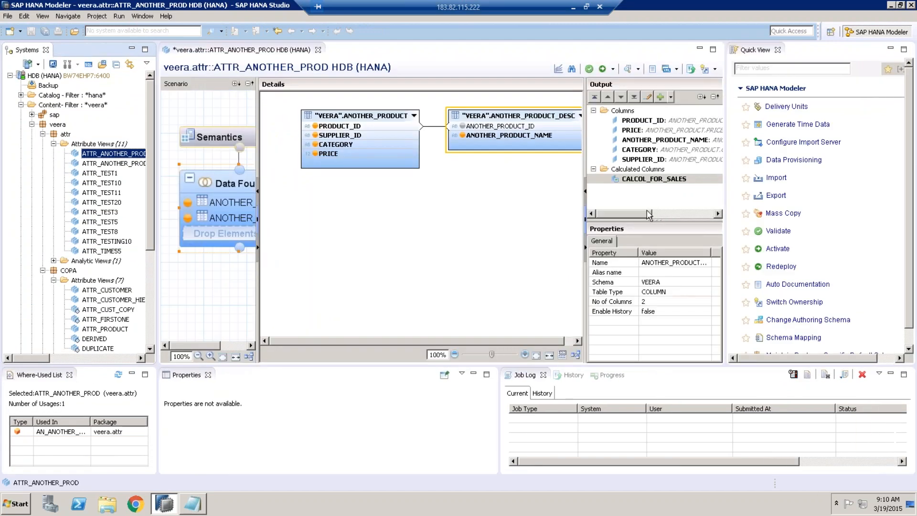
Step: Open the calculated column CALCOL_FOR_SALES for editing and point out its name without changing it
{"action": "left_click", "coordinate": [656, 180]}
{"action": "double_click", "coordinate": [655, 179]}
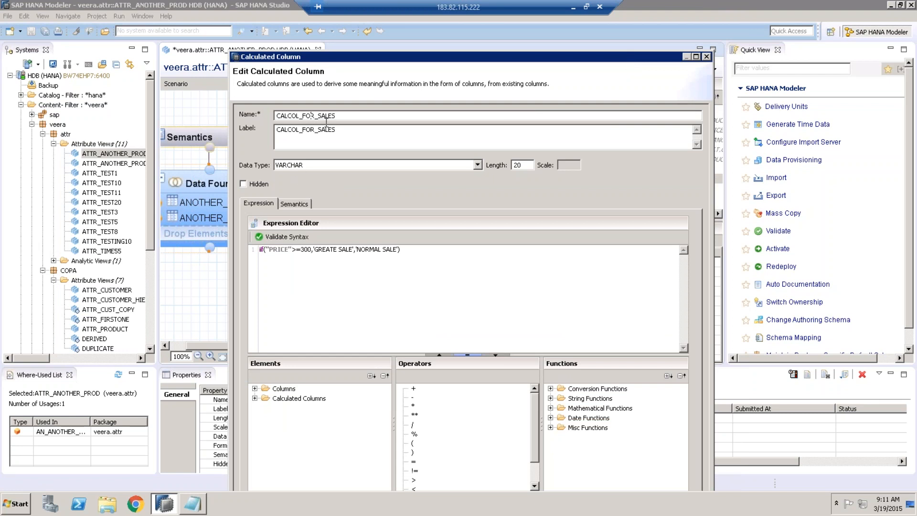
{"action": "left_click_drag", "start_coordinate": [335, 115], "coordinate": [273, 115]}
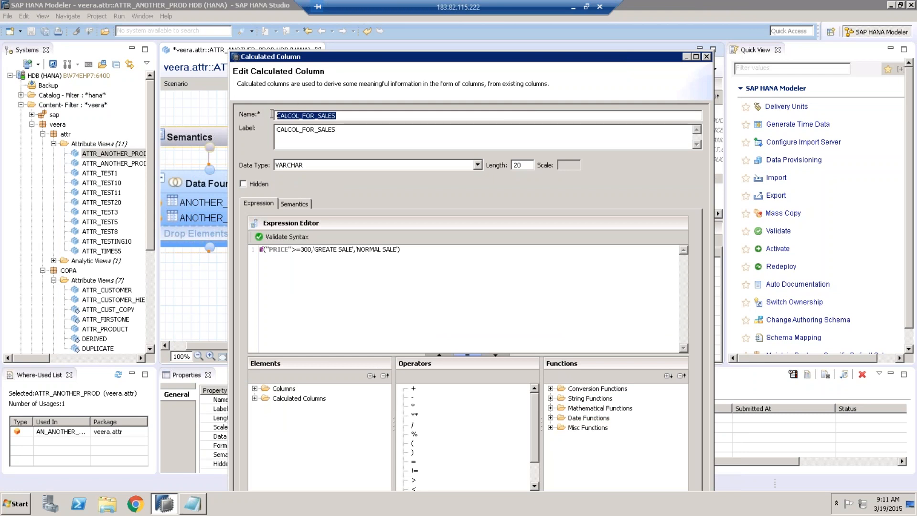
{"action": "left_click", "coordinate": [345, 117]}
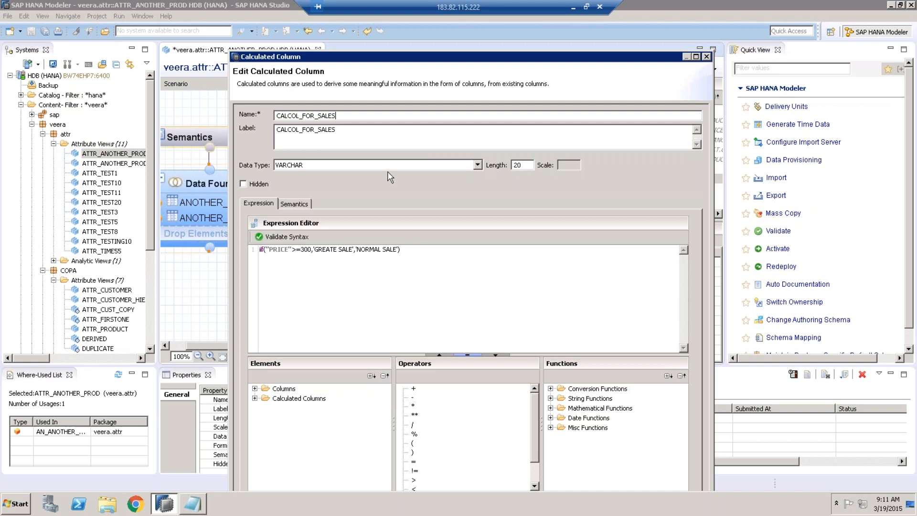
Step: Reposition the Calculated Column dialog, and review the available data types and the length setting while keeping VARCHAR
{"action": "left_click_drag", "start_coordinate": [529, 60], "coordinate": [531, 41]}
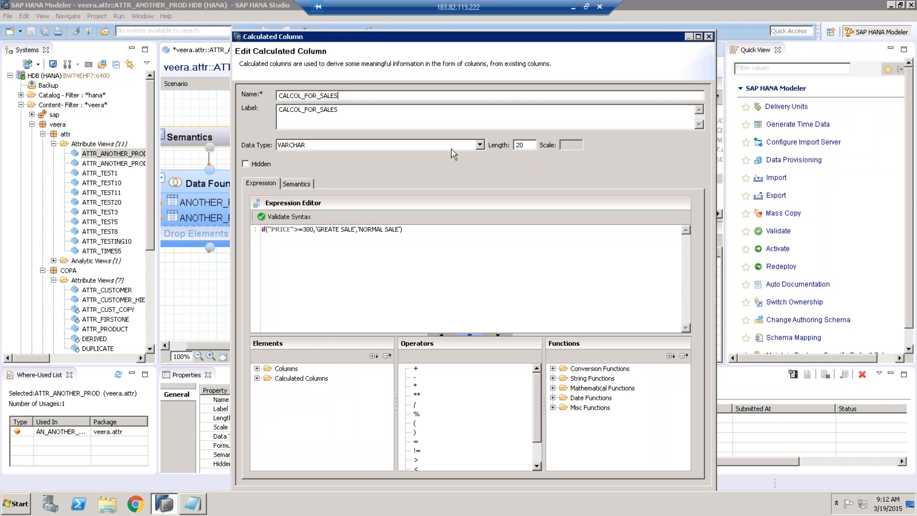
{"action": "left_click", "coordinate": [480, 145]}
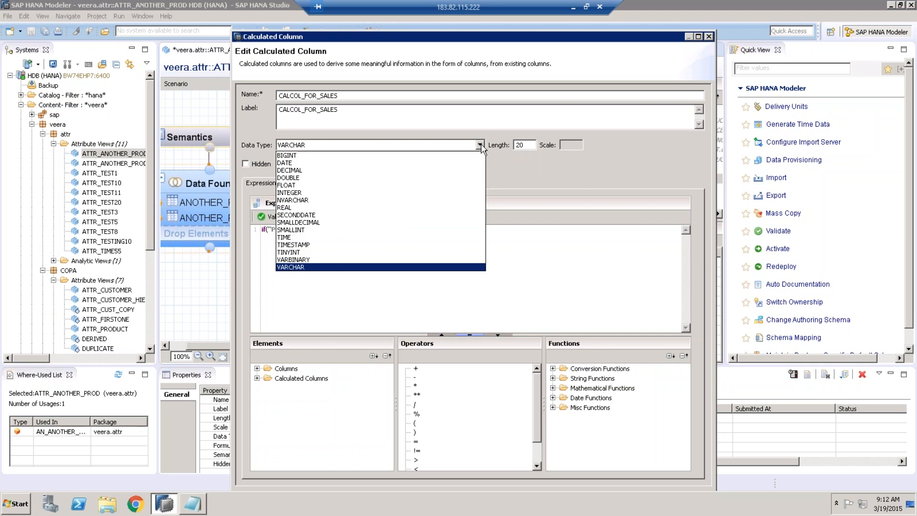
{"action": "left_click", "coordinate": [479, 145]}
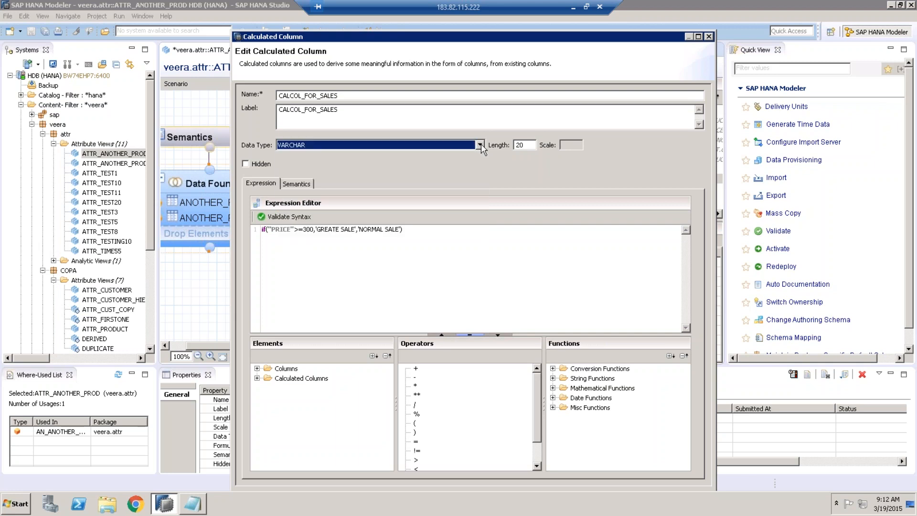
{"action": "left_click", "coordinate": [520, 145]}
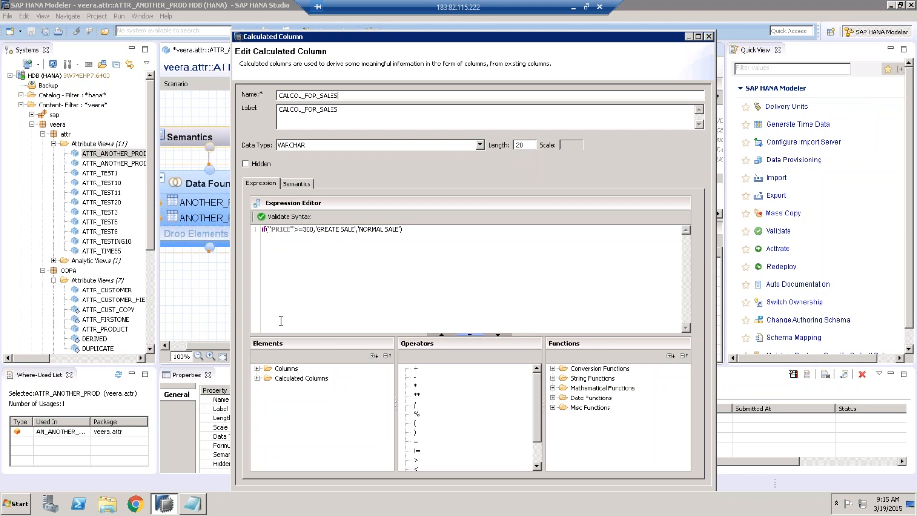
Step: Expand the columns available to the expression and go through PRODUCT_ID, PRICE, ANOTHER_PRODUCT_NAME, CATEGORY and SUPPLIER_ID
{"action": "double_click", "coordinate": [261, 369]}
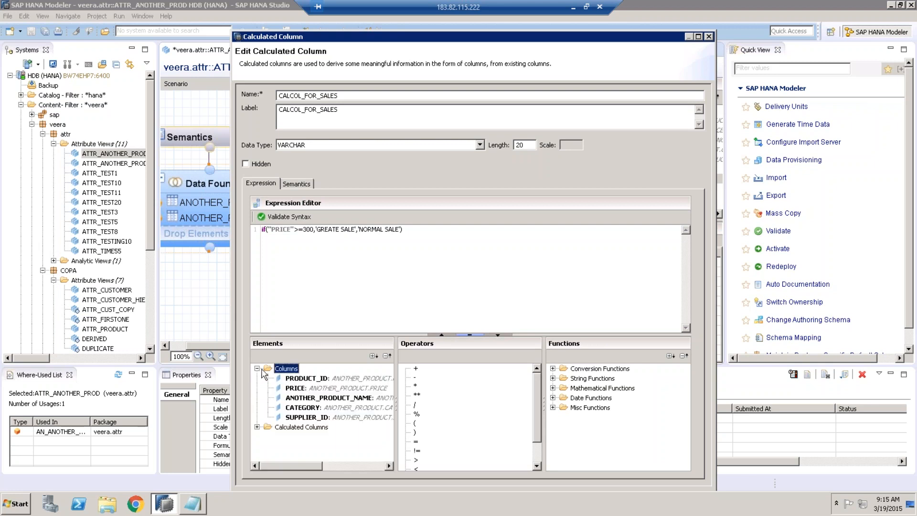
{"action": "left_click", "coordinate": [300, 378]}
{"action": "left_click", "coordinate": [300, 388]}
{"action": "left_click", "coordinate": [300, 398]}
{"action": "left_click", "coordinate": [300, 407]}
{"action": "left_click", "coordinate": [301, 418]}
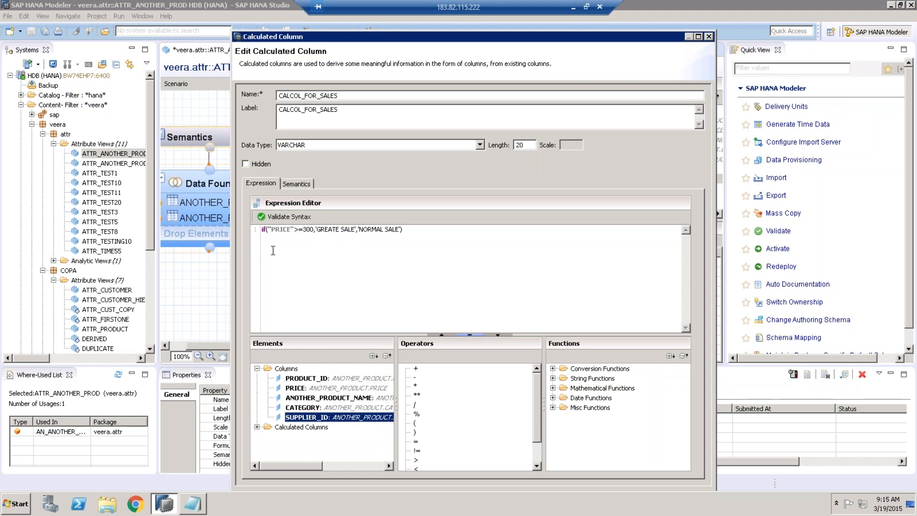
Step: Check the Calculated Columns folder among the expression elements, and highlight the PRODUCT_ID column
{"action": "left_click", "coordinate": [257, 427]}
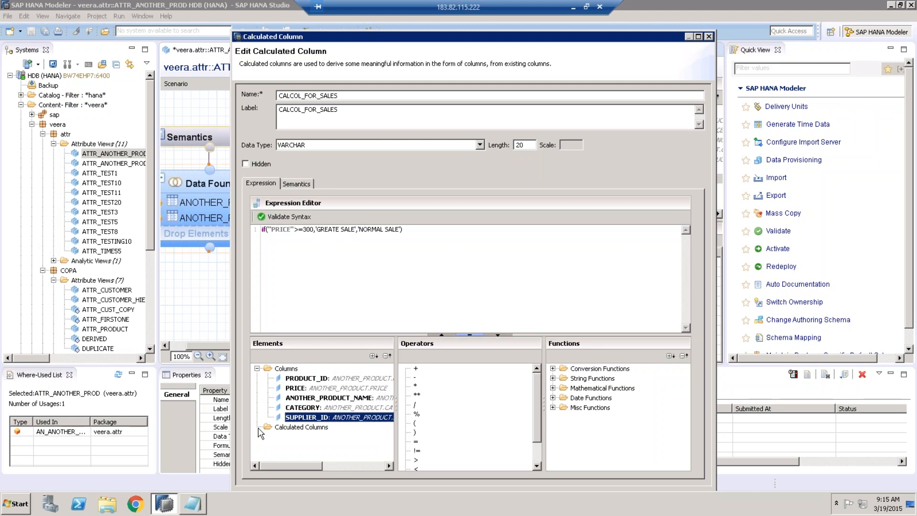
{"action": "left_click", "coordinate": [300, 429]}
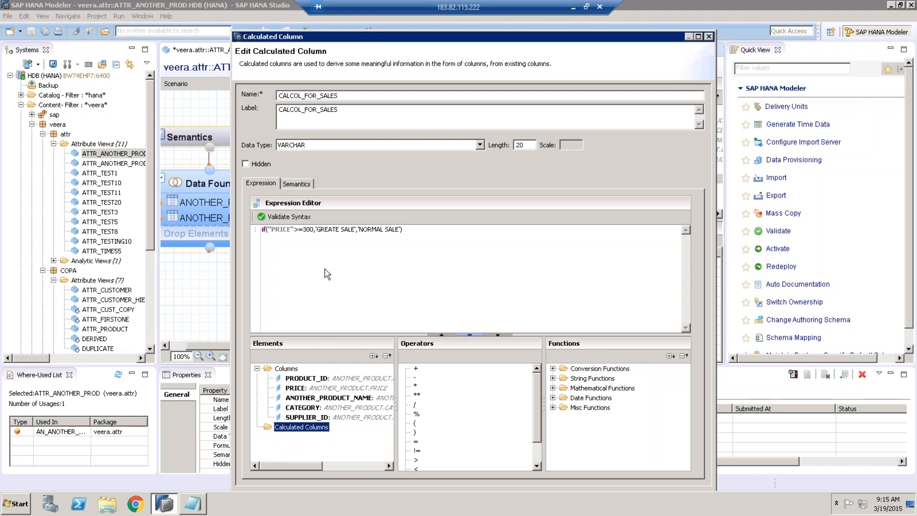
{"action": "left_click", "coordinate": [300, 379]}
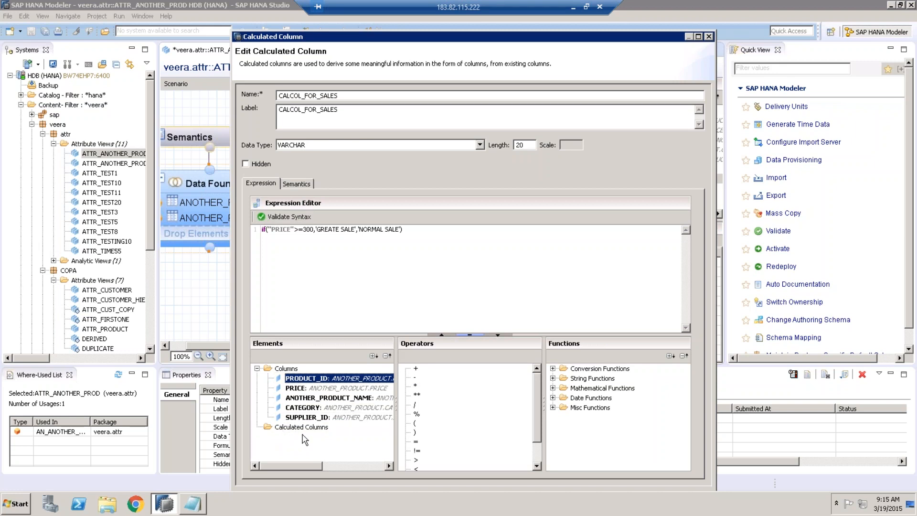
Step: Go over the available operators, and expand the conversion and string functions to review what they offer
{"action": "left_click", "coordinate": [416, 368]}
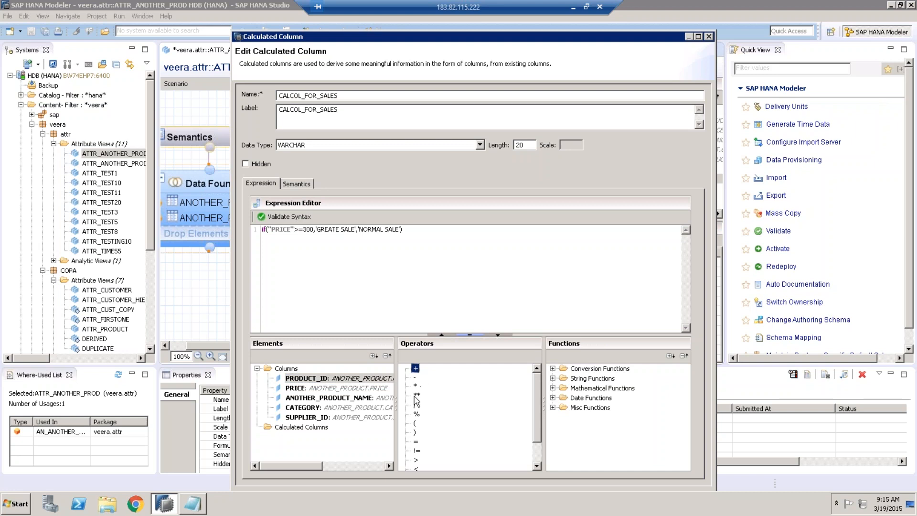
{"action": "mouse_move", "coordinate": [535, 388]}
{"action": "left_mouse_down"}
{"action": "mouse_move", "coordinate": [533, 430]}
{"action": "mouse_move", "coordinate": [536, 378]}
{"action": "left_mouse_up"}
{"action": "double_click", "coordinate": [600, 368]}
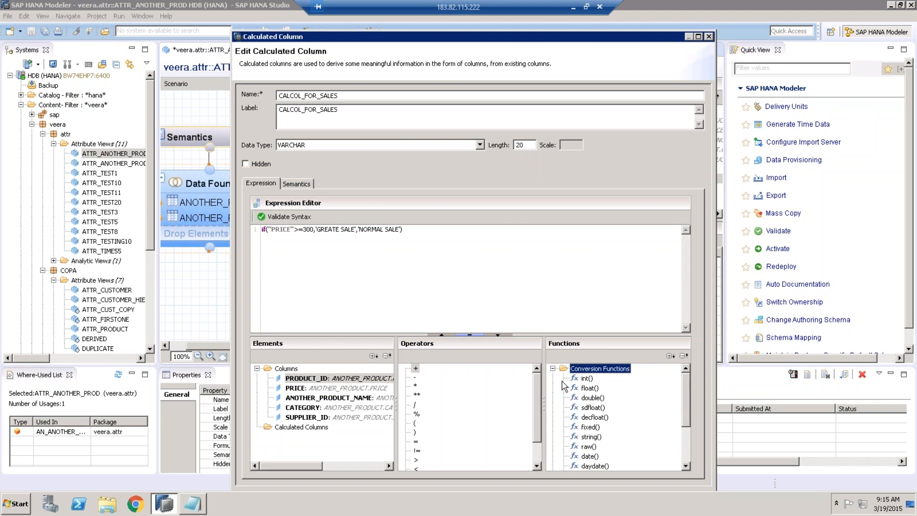
{"action": "scroll", "coordinate": [566, 387], "scroll_direction": "down", "scroll_amount": 3}
{"action": "left_click", "coordinate": [552, 436]}
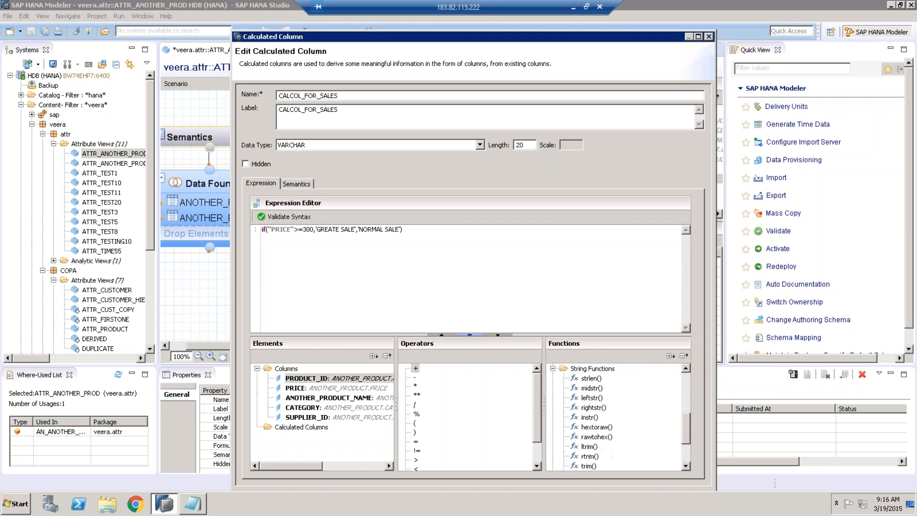
{"action": "left_click_drag", "start_coordinate": [686, 414], "coordinate": [684, 442]}
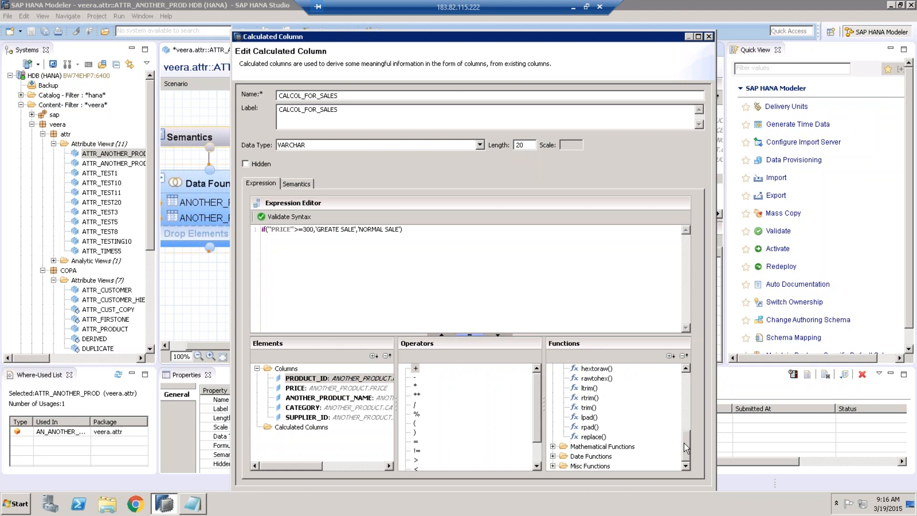
Step: Expand the mathematical and date functions and look through both lists
{"action": "left_click", "coordinate": [553, 447]}
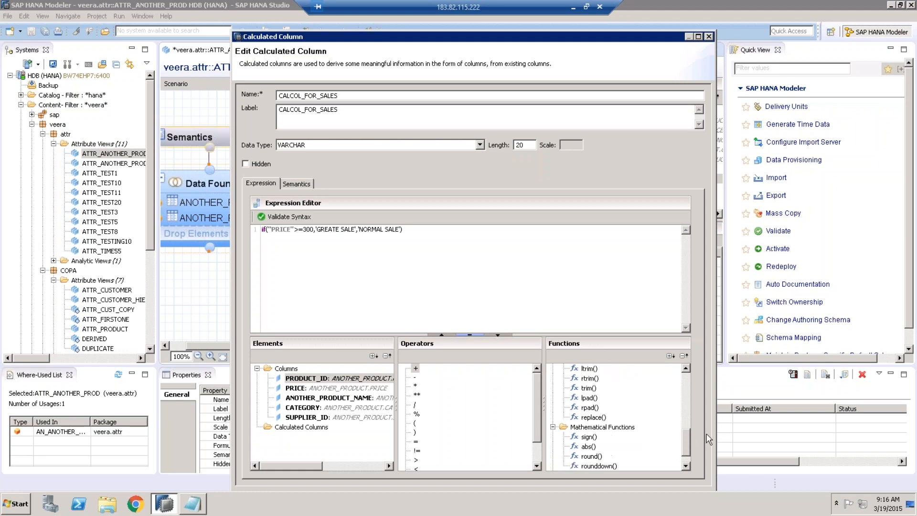
{"action": "left_click_drag", "start_coordinate": [691, 442], "coordinate": [681, 460]}
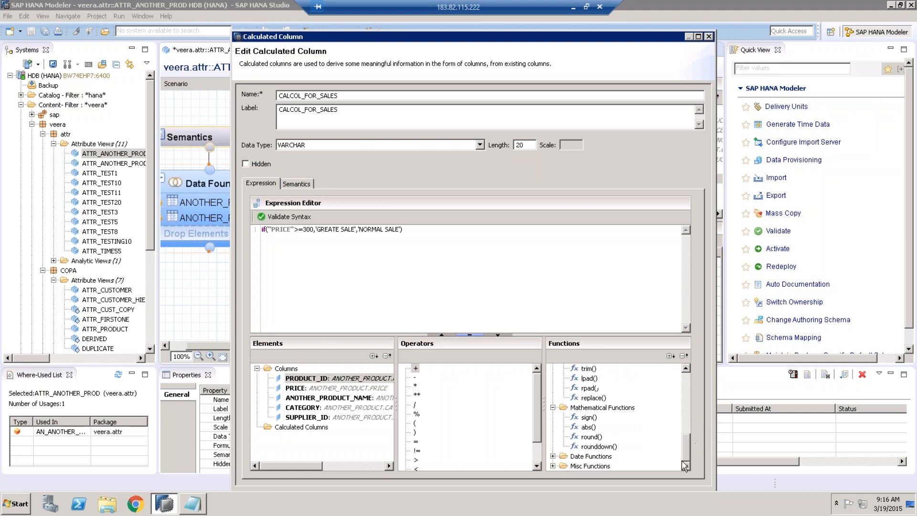
{"action": "left_click", "coordinate": [552, 456]}
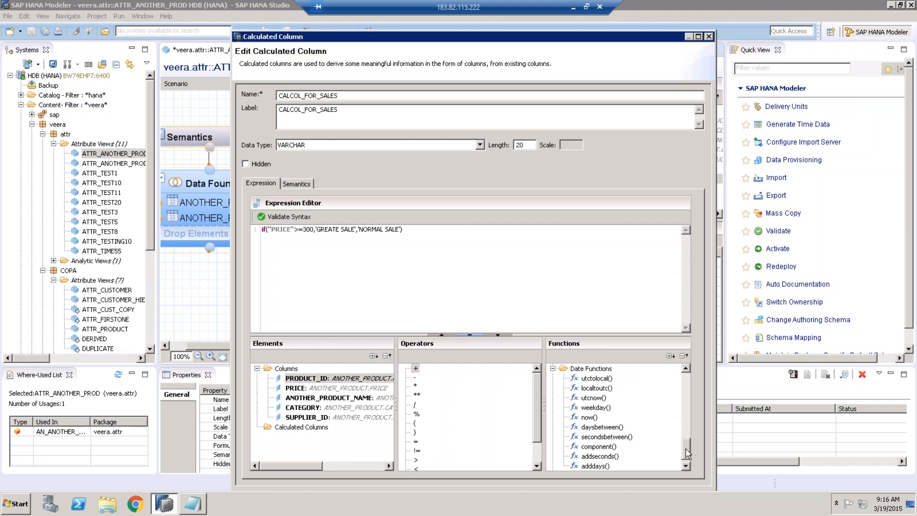
{"action": "scroll", "coordinate": [684, 451], "scroll_direction": "down", "scroll_amount": 1}
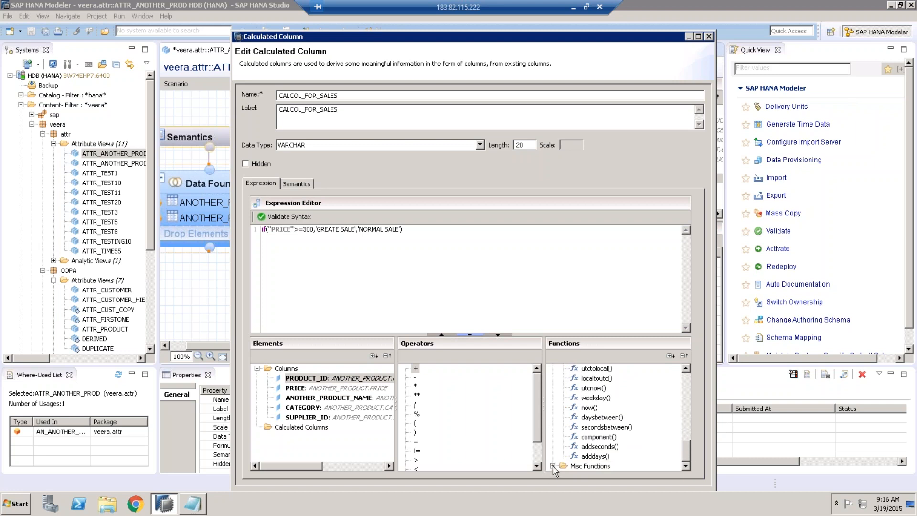
Step: Expand the miscellaneous functions and point out if() and case()
{"action": "left_click", "coordinate": [553, 466]}
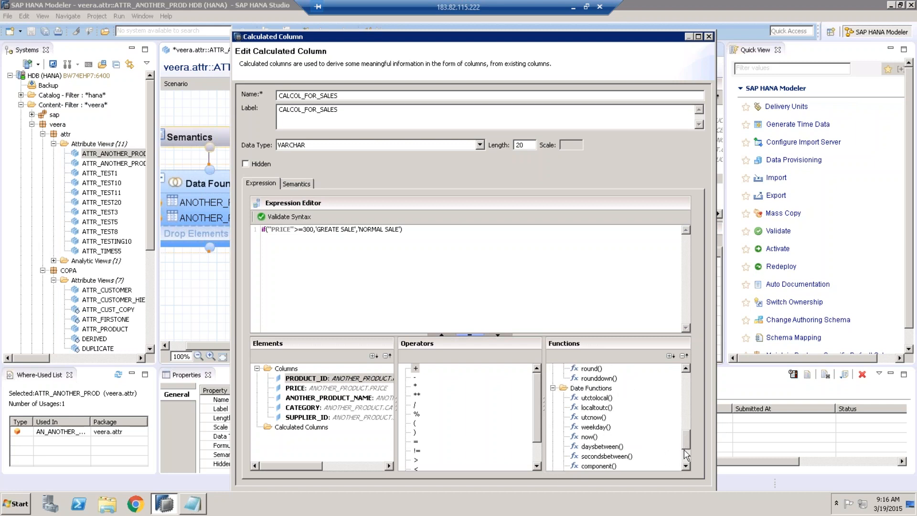
{"action": "left_click", "coordinate": [584, 437]}
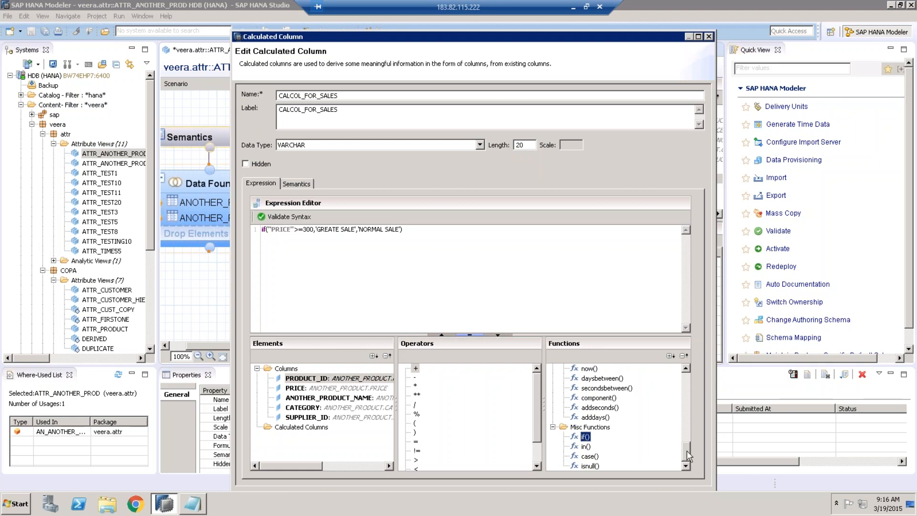
{"action": "left_click", "coordinate": [592, 456]}
{"action": "left_click_drag", "start_coordinate": [686, 455], "coordinate": [690, 376]}
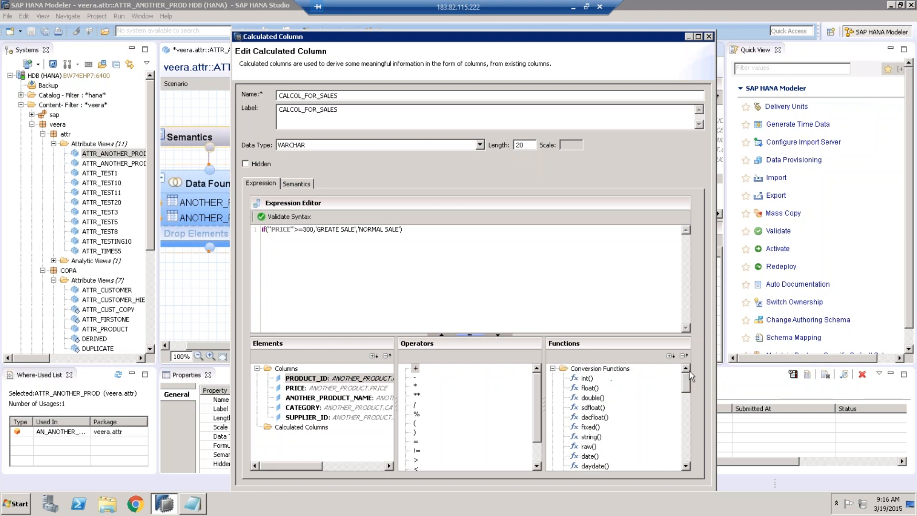
Step: Collapse all five function groups and close the Calculated Column dialog without changing the expression
{"action": "left_click", "coordinate": [552, 368]}
{"action": "left_click", "coordinate": [552, 378]}
{"action": "left_click", "coordinate": [553, 388]}
{"action": "left_click", "coordinate": [552, 397]}
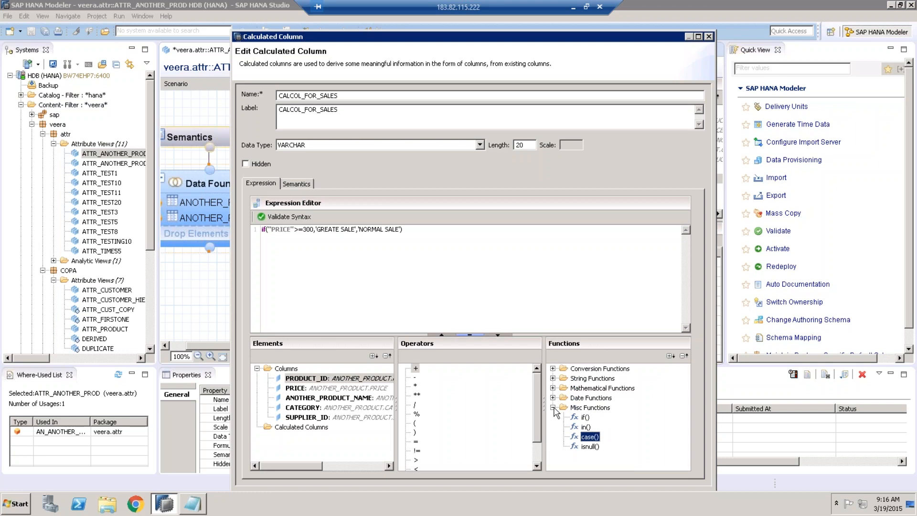
{"action": "left_click", "coordinate": [552, 407]}
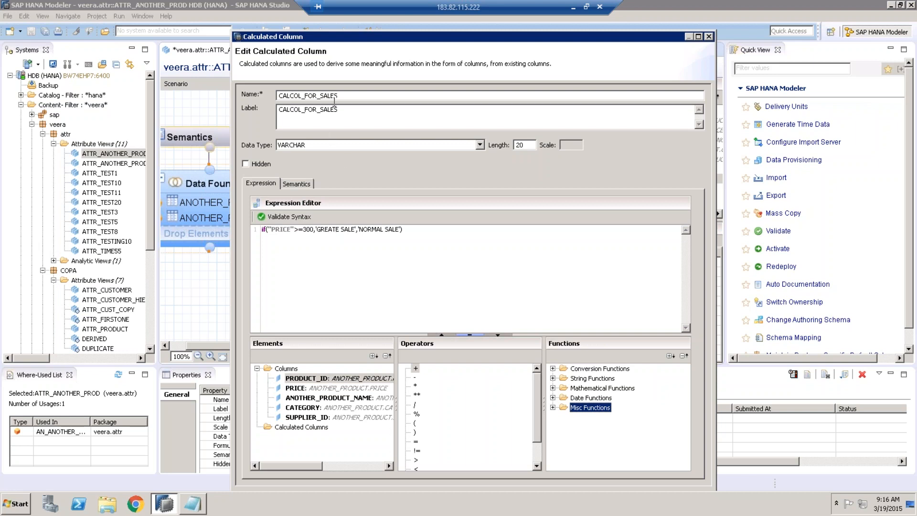
{"action": "left_click", "coordinate": [709, 36]}
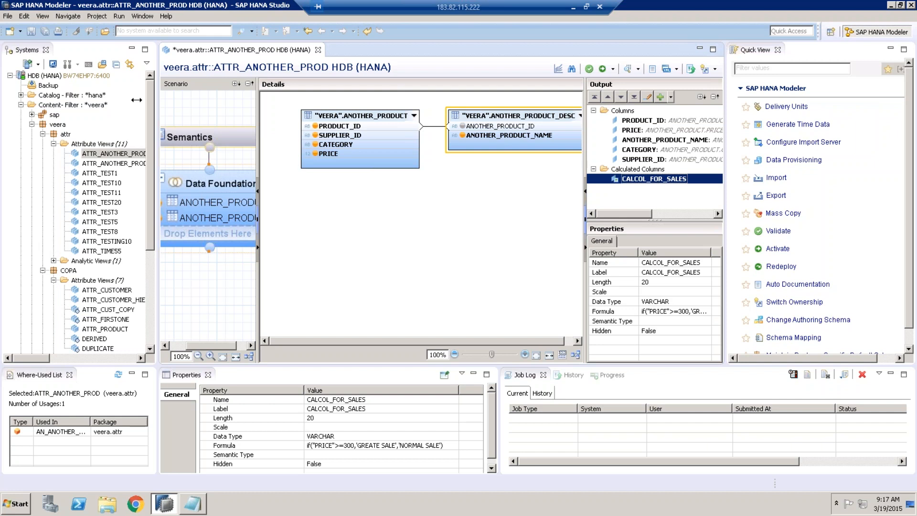
Step: Narrow the Systems pane to give the view editor more room, and show the Semantics node's columns
{"action": "left_click_drag", "start_coordinate": [127, 100], "coordinate": [107, 100]}
{"action": "left_click", "coordinate": [181, 138]}
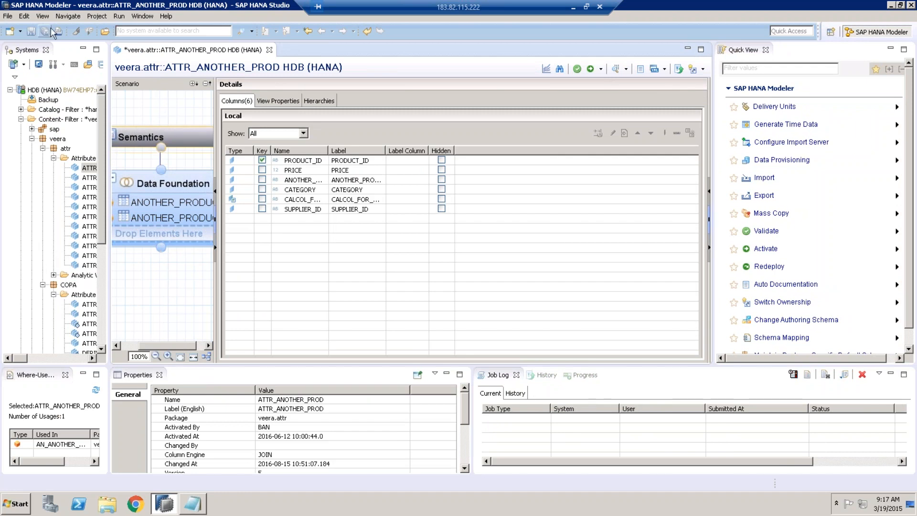
{"action": "left_click", "coordinate": [42, 16]}
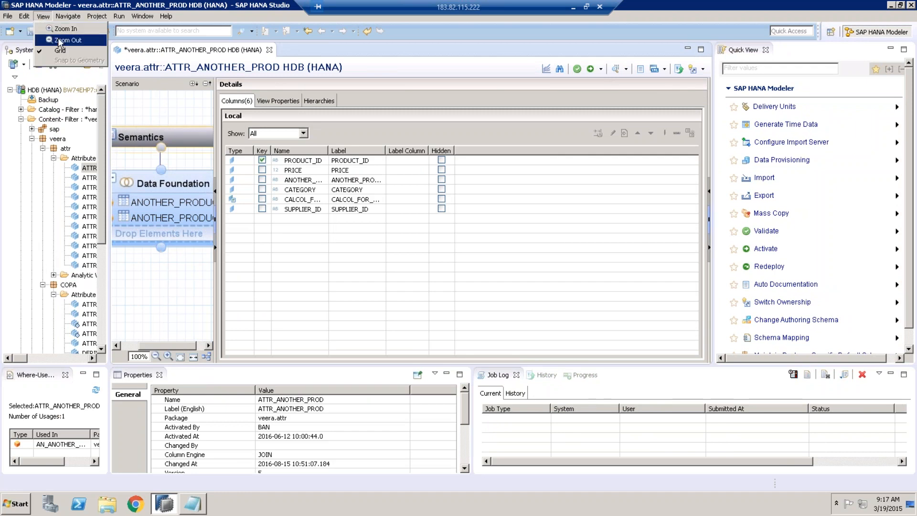
{"action": "key", "text": "Escape"}
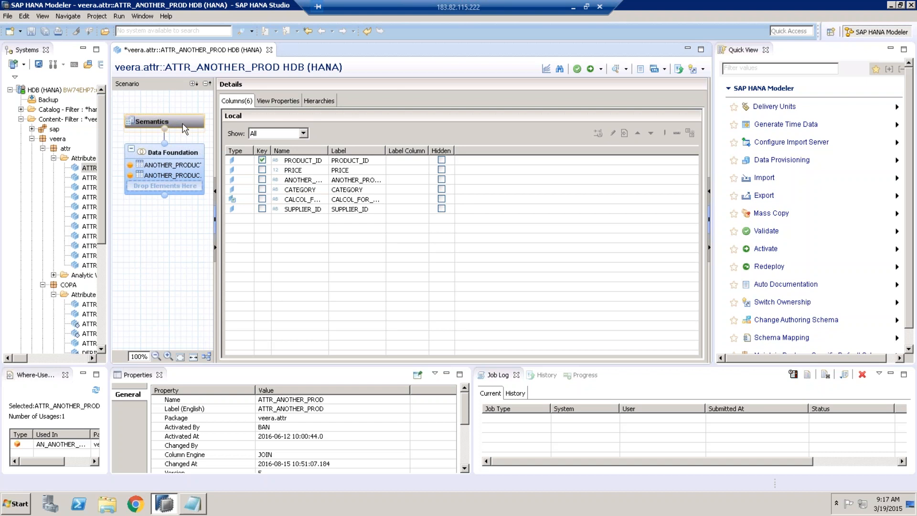
Step: Compare the Data Foundation's tables and output columns with the column list of the Semantics node
{"action": "left_click", "coordinate": [187, 154]}
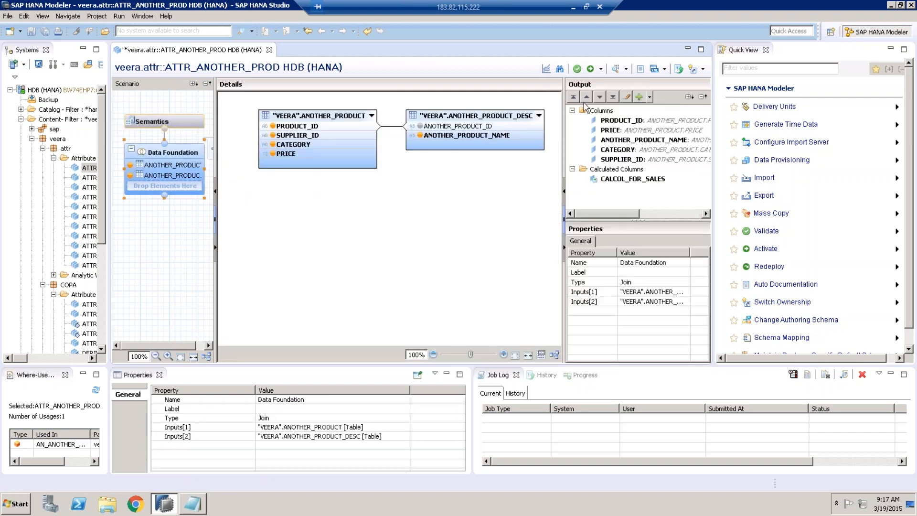
{"action": "left_click", "coordinate": [180, 124]}
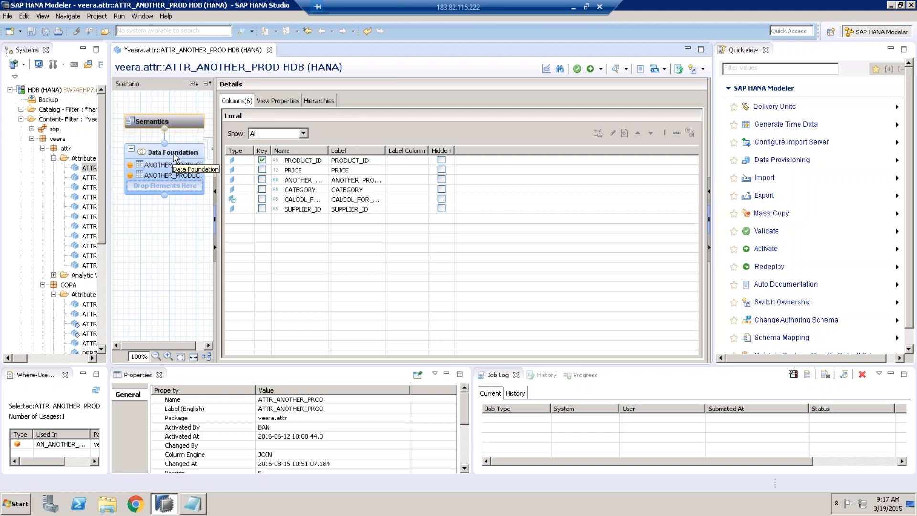
{"action": "left_click", "coordinate": [198, 164]}
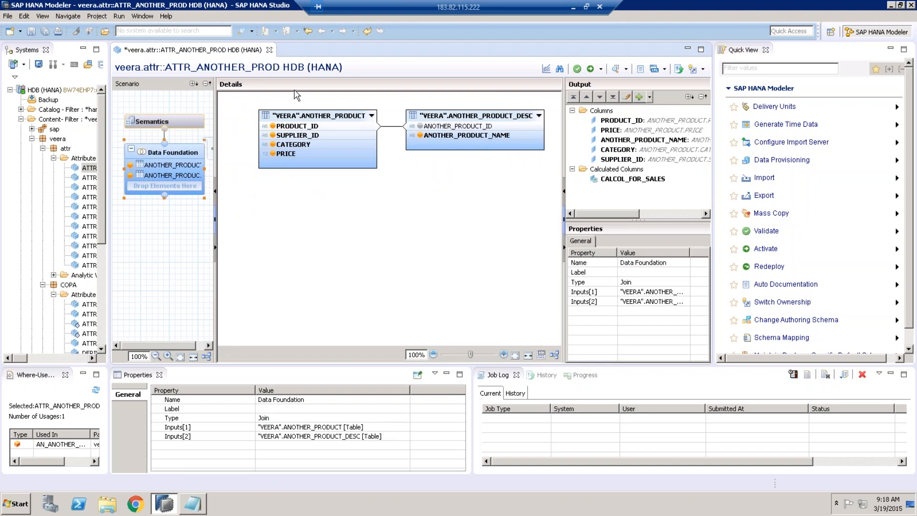
{"action": "left_click", "coordinate": [184, 124]}
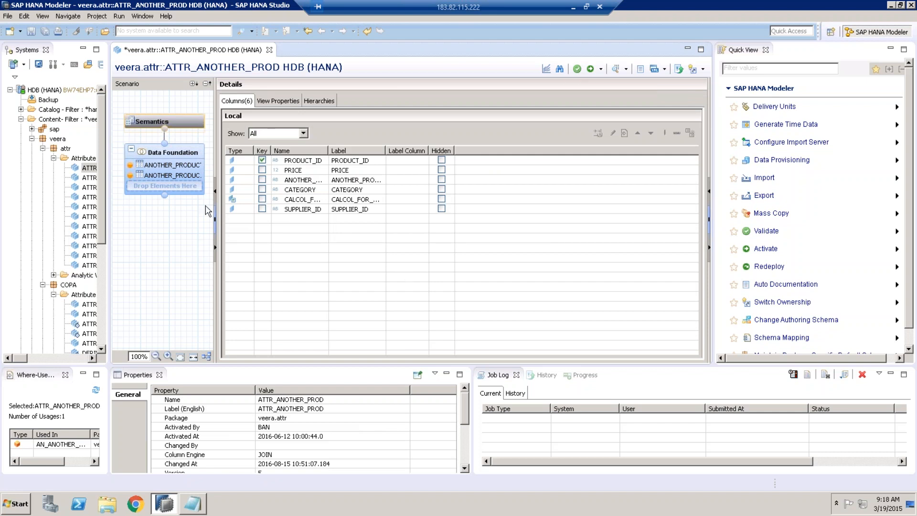
Step: In the Data Foundation, remove the CATEGORY column of ANOTHER_PRODUCT from the output and add it back
{"action": "left_click", "coordinate": [190, 154]}
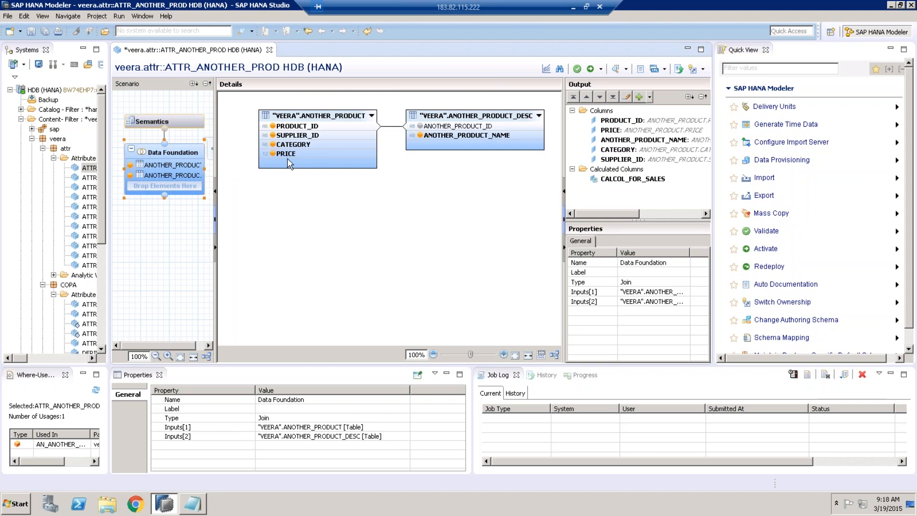
{"action": "left_click", "coordinate": [276, 145]}
{"action": "key", "text": "Delete"}
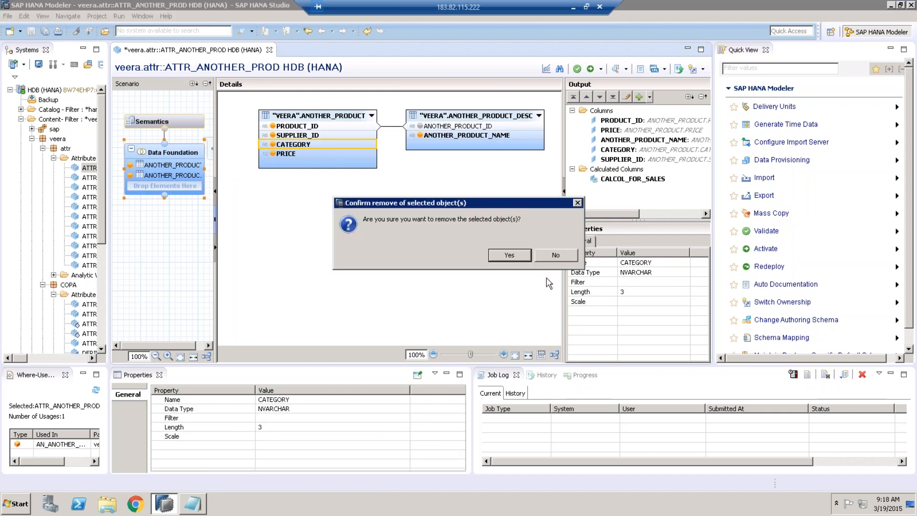
{"action": "left_click", "coordinate": [509, 256]}
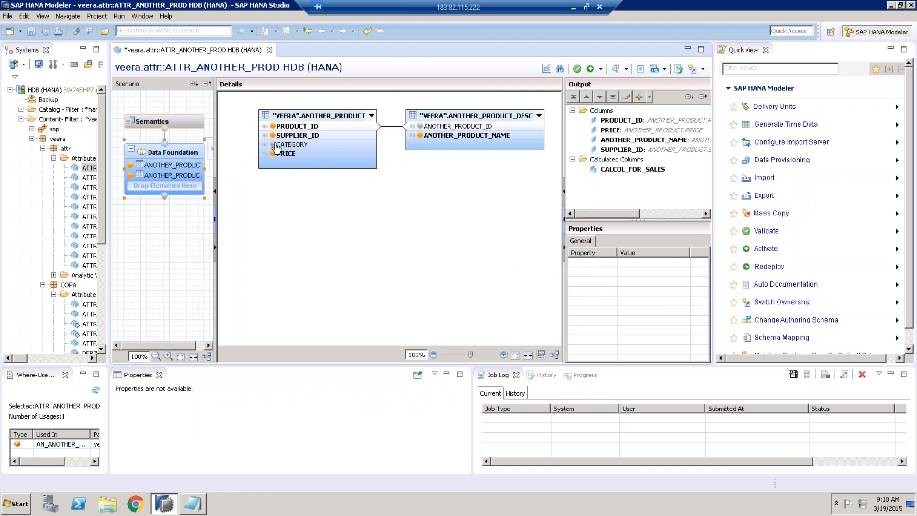
{"action": "left_click", "coordinate": [274, 145]}
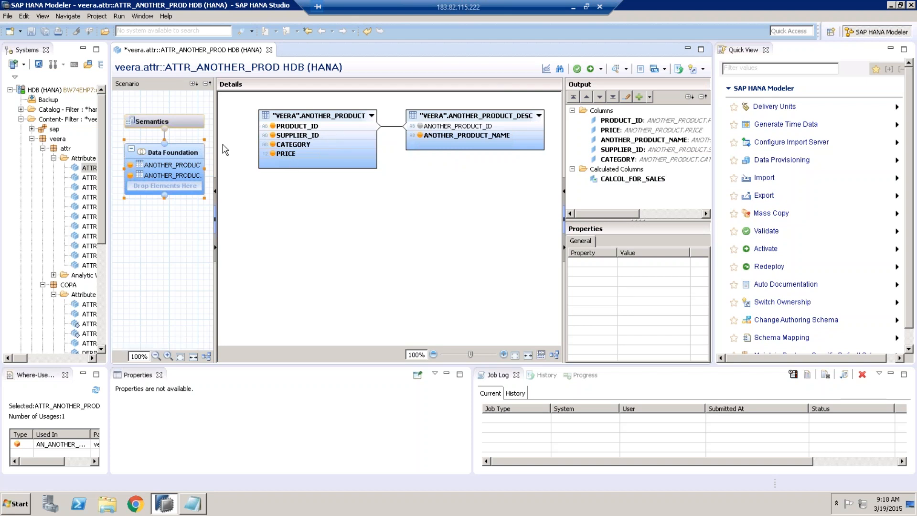
Step: Review the properties of PRODUCT_ID, PRICE, ANOTHER_PRODUCT_NAME, SUPPLIER_ID, CATEGORY and CALCOL_FOR_SALES in the Semantics node
{"action": "left_click", "coordinate": [187, 125]}
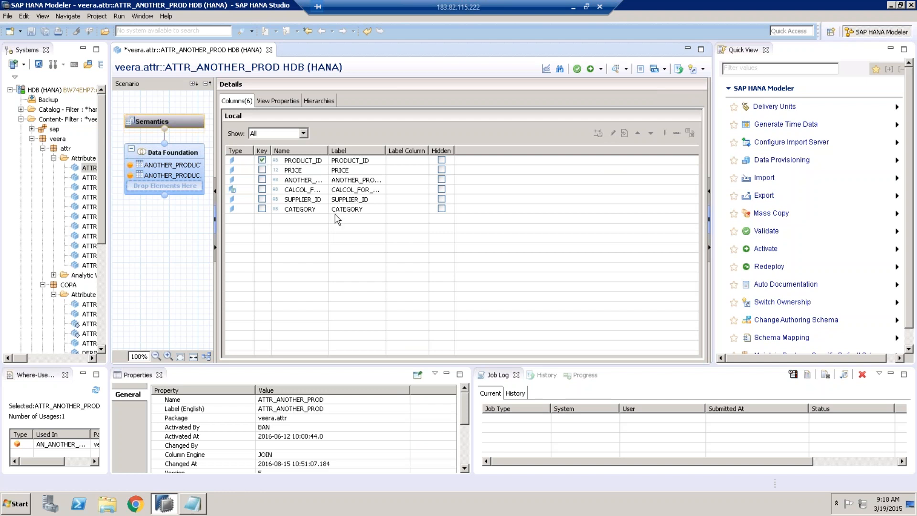
{"action": "left_click", "coordinate": [246, 163]}
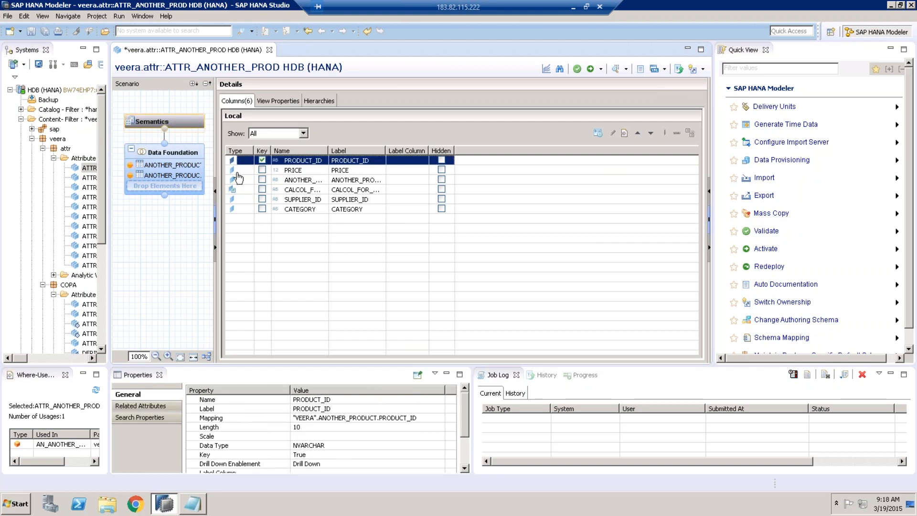
{"action": "left_click", "coordinate": [233, 171]}
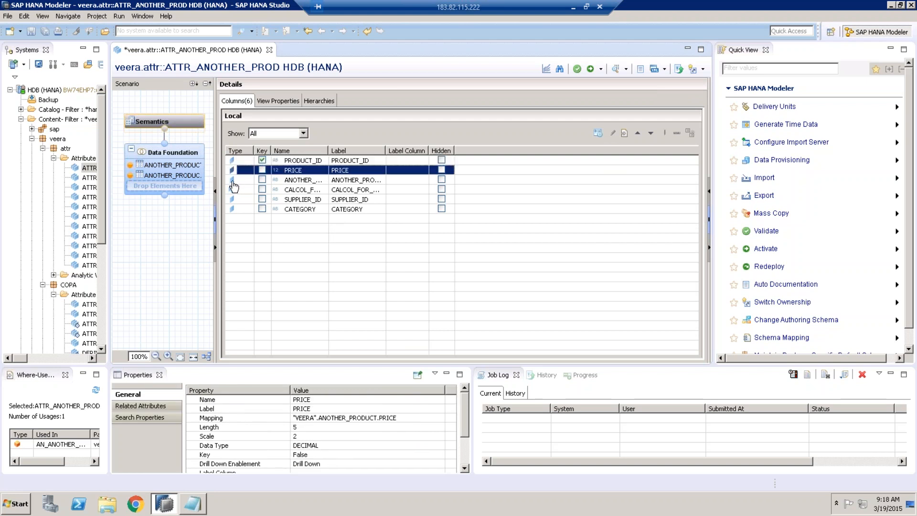
{"action": "key", "text": "Down"}
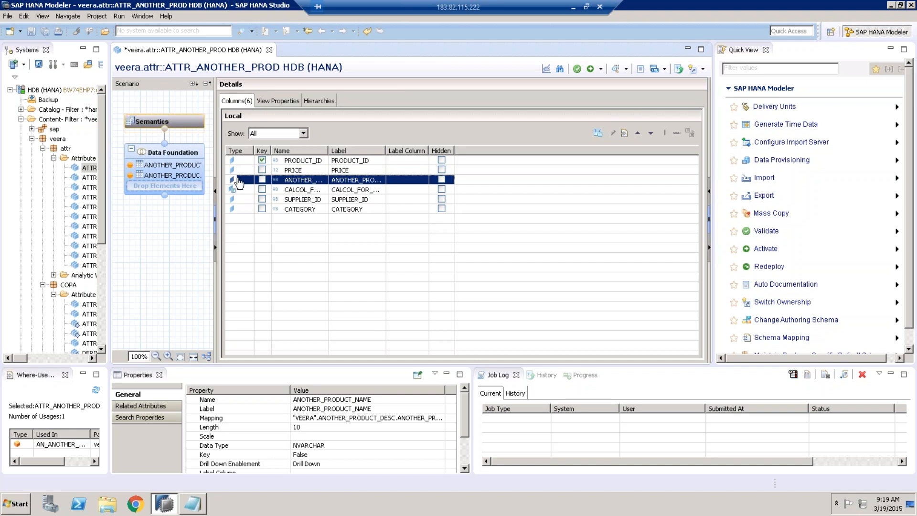
{"action": "left_click", "coordinate": [233, 199]}
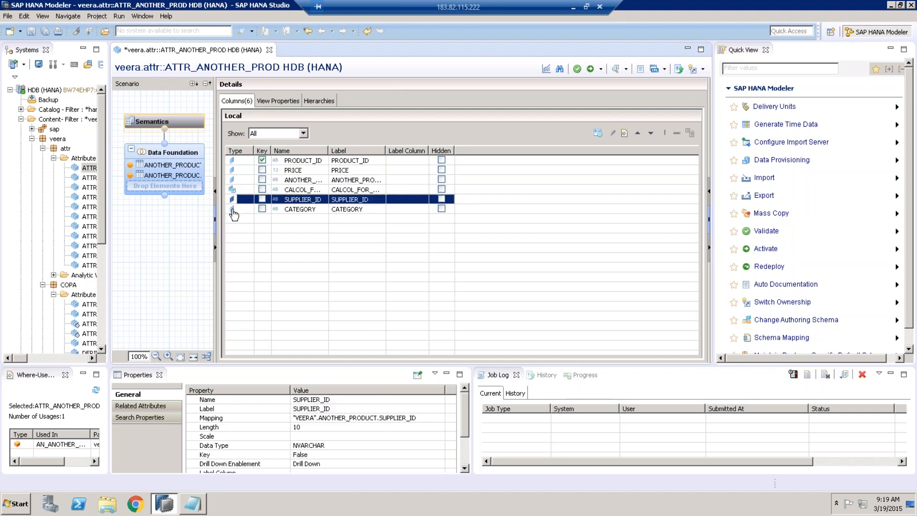
{"action": "left_click", "coordinate": [234, 210]}
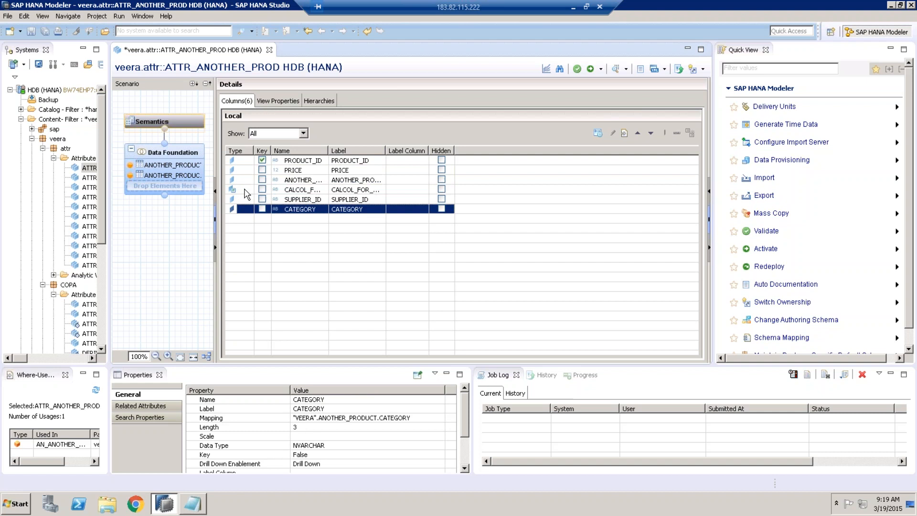
{"action": "left_click", "coordinate": [243, 191]}
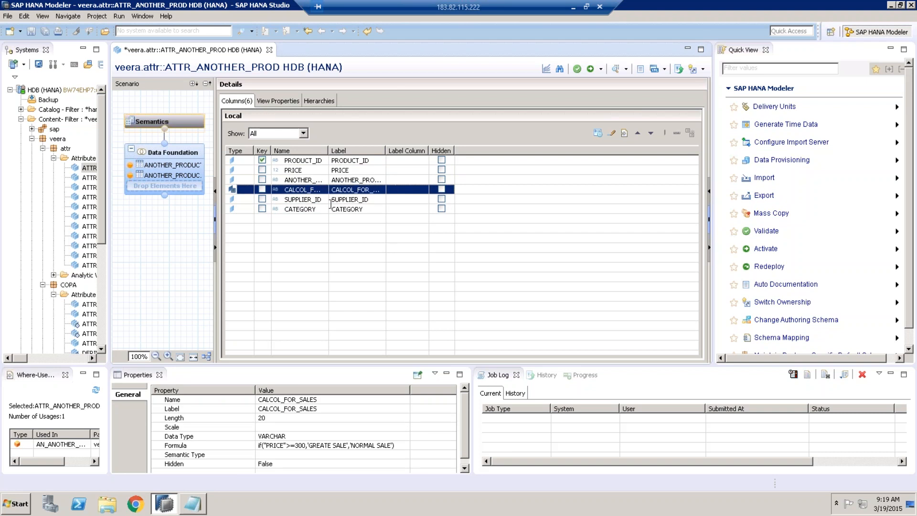
Step: Recheck the Data Foundation, and clear the key setting of PRODUCT_ID in the Semantics node
{"action": "left_click", "coordinate": [183, 156]}
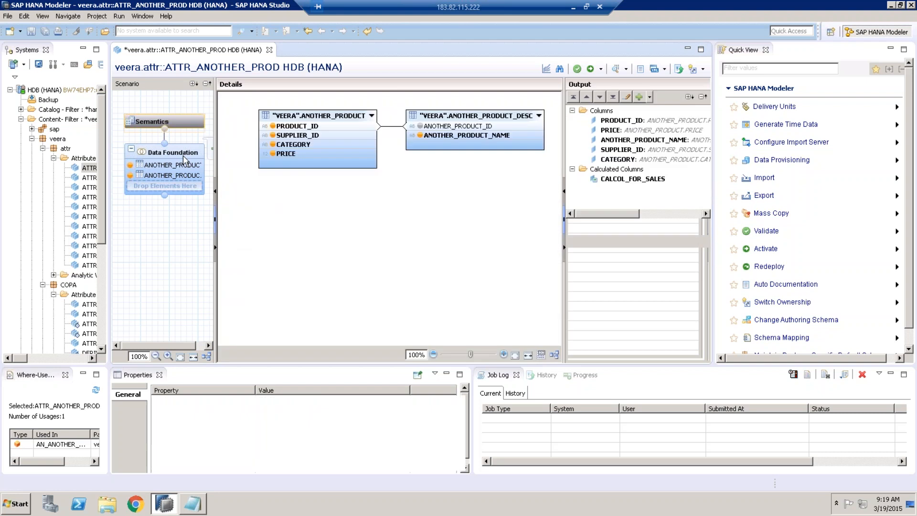
{"action": "left_click", "coordinate": [182, 156]}
{"action": "left_click", "coordinate": [191, 126]}
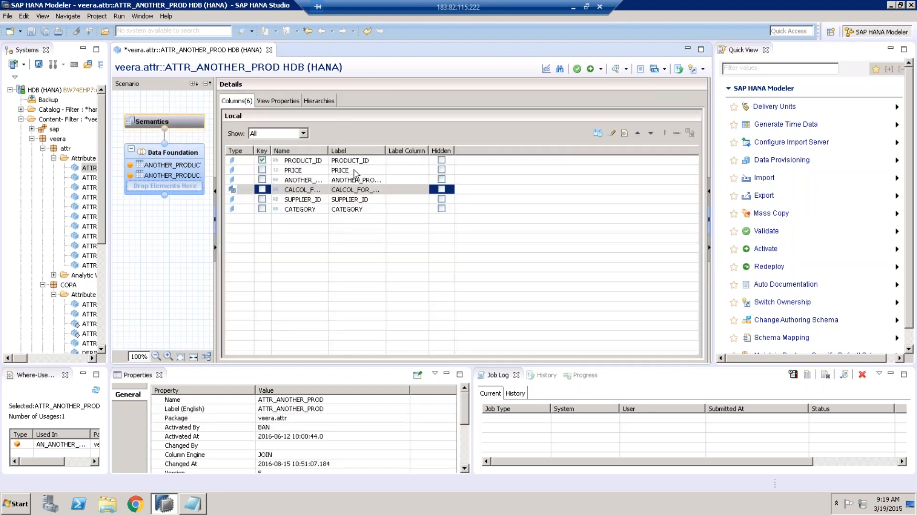
{"action": "left_click", "coordinate": [261, 162]}
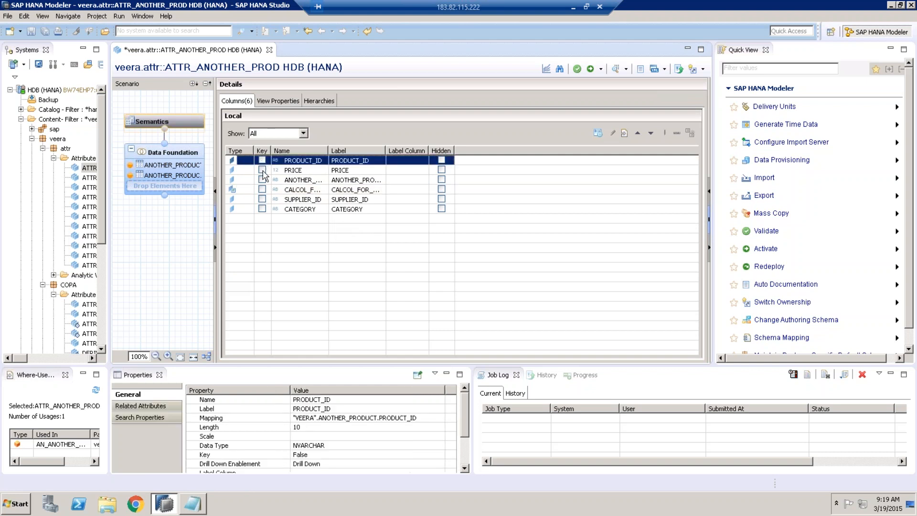
Step: Mark PRODUCT_ID as the key column in the Semantics node, and check the view's hierarchies
{"action": "left_click", "coordinate": [263, 180]}
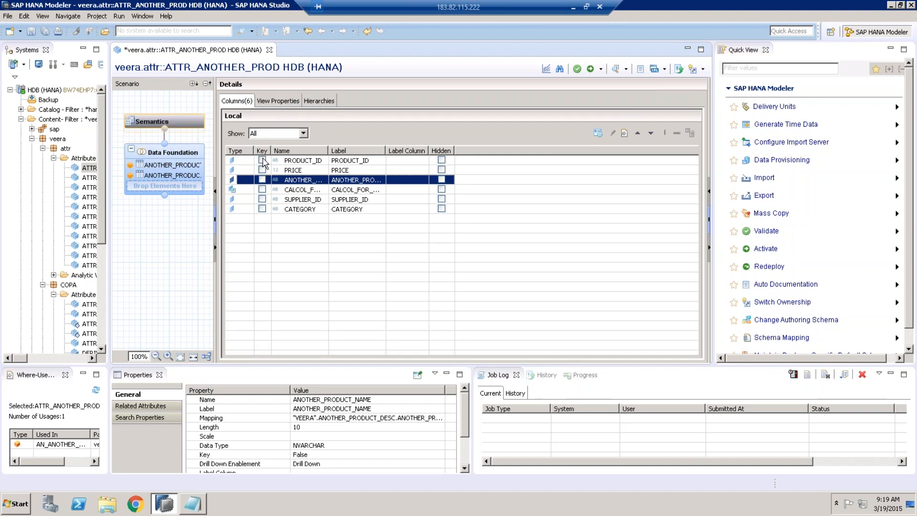
{"action": "left_click", "coordinate": [262, 161]}
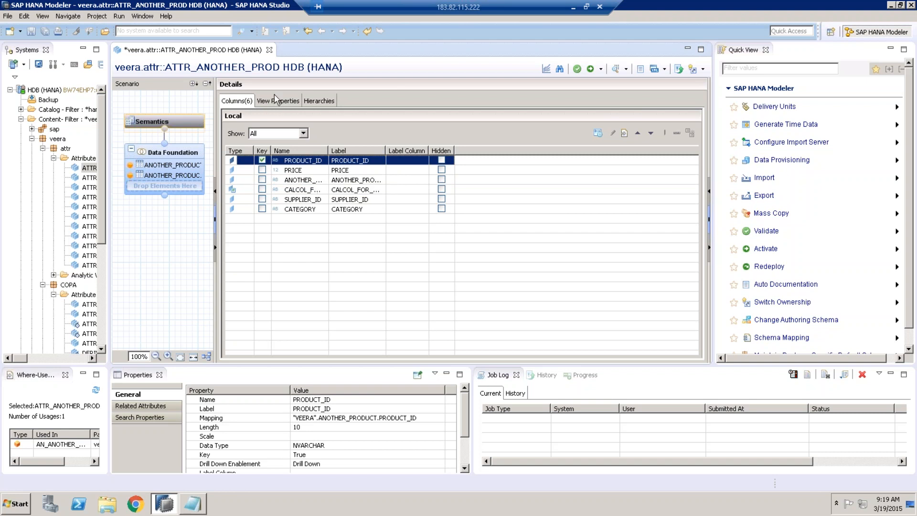
{"action": "left_click", "coordinate": [286, 102]}
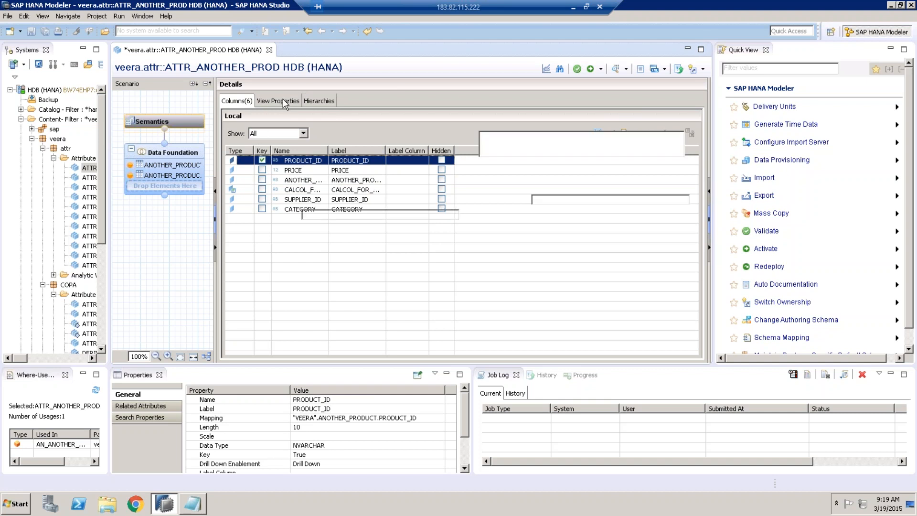
{"action": "left_click", "coordinate": [324, 102]}
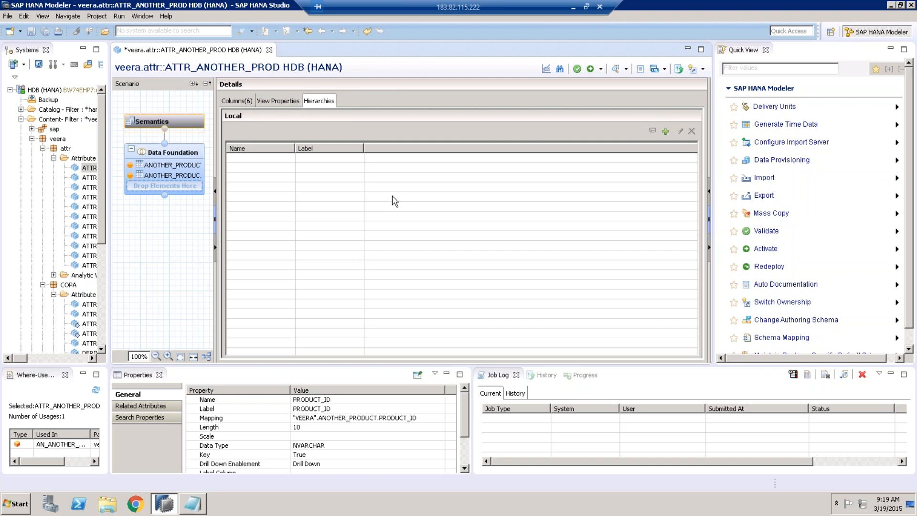
{"action": "left_click", "coordinate": [243, 103]}
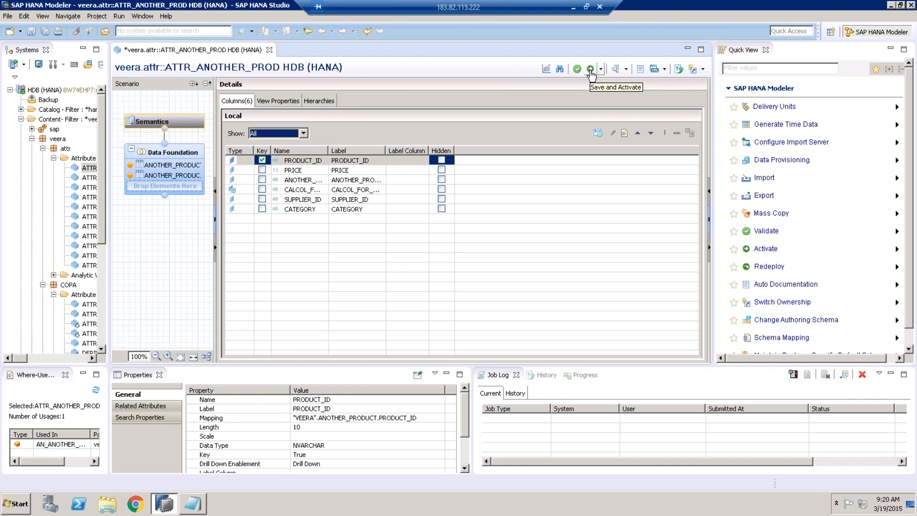
Step: Open a data preview of the attribute view and show its raw data
{"action": "left_click", "coordinate": [616, 70]}
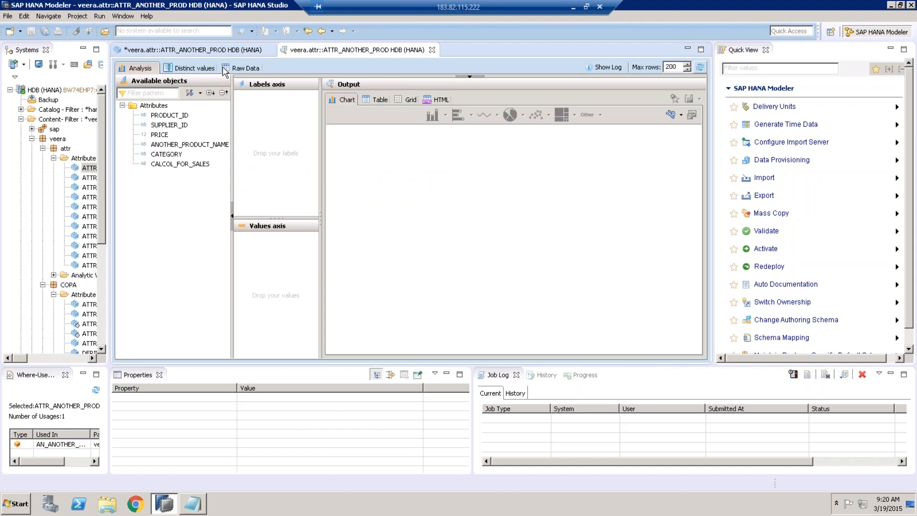
{"action": "left_click", "coordinate": [237, 71]}
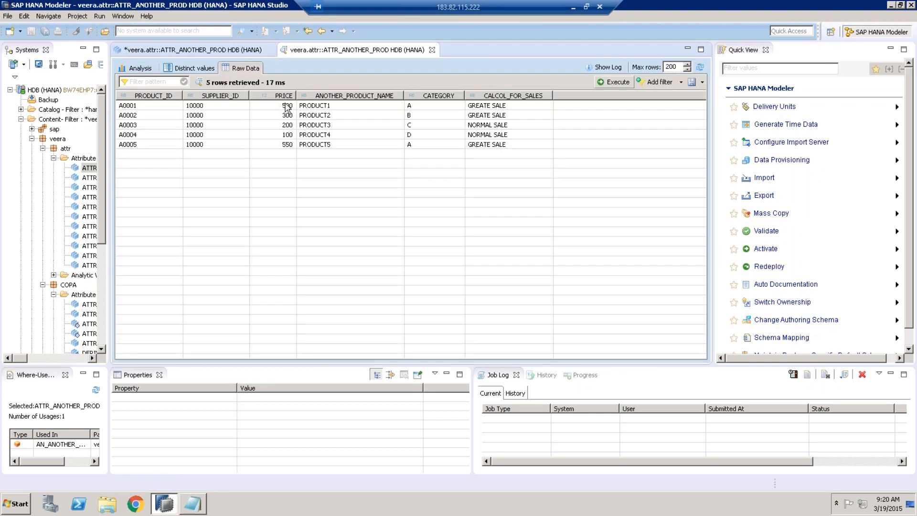
Step: Switch to Paint and delete the HANA database diagram with a rectangular selection
{"action": "left_click", "coordinate": [573, 8]}
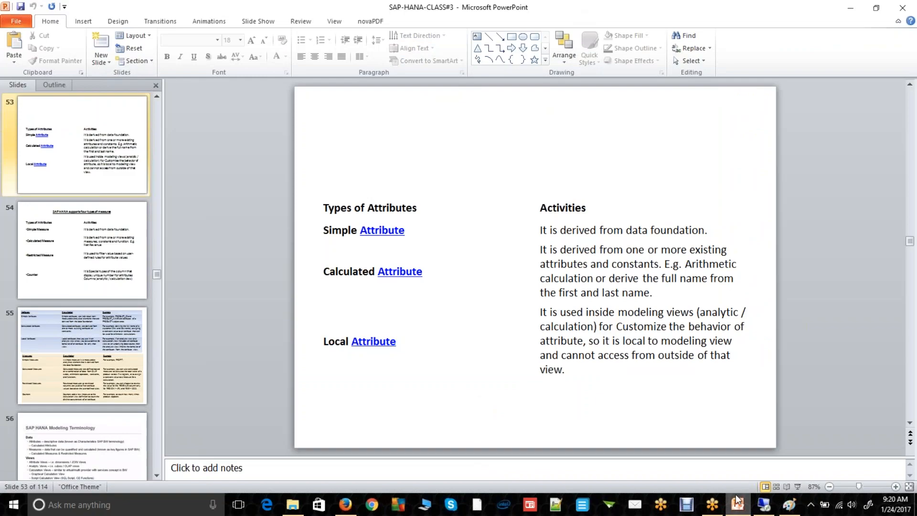
{"action": "left_click", "coordinate": [740, 504]}
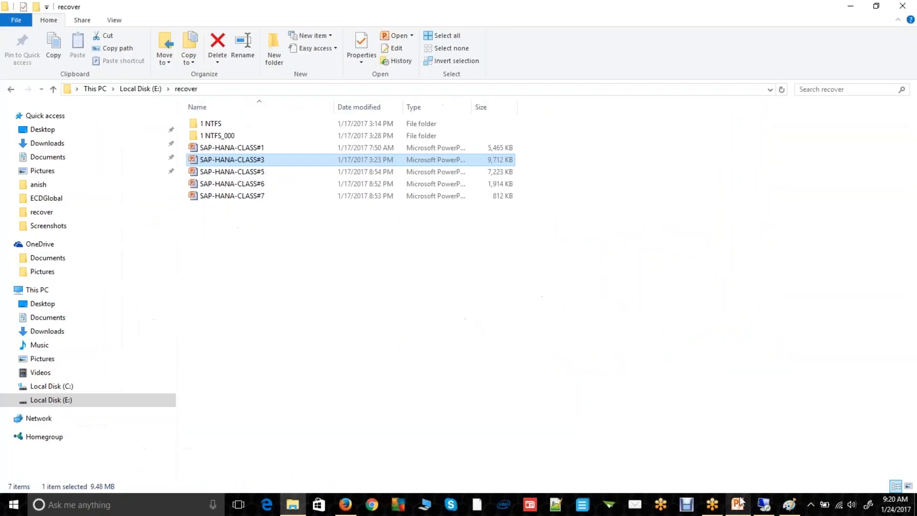
{"action": "left_click", "coordinate": [789, 504]}
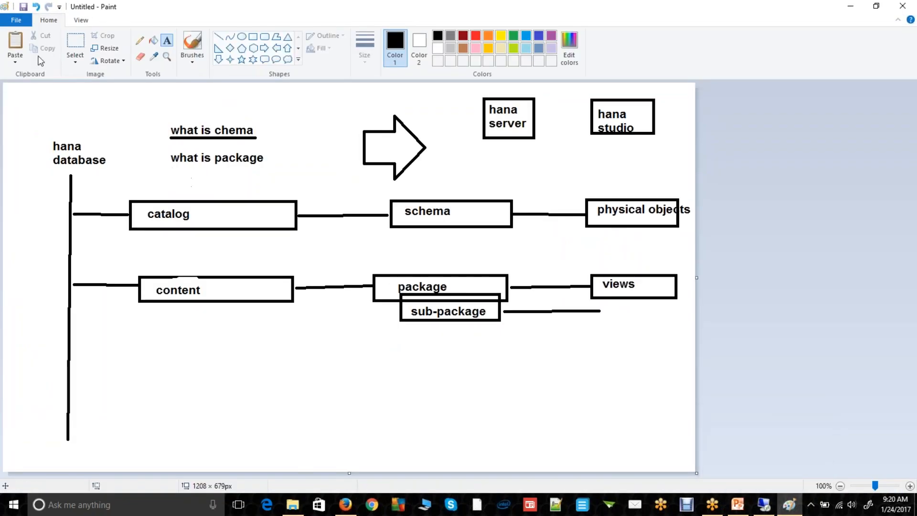
{"action": "left_click", "coordinate": [70, 56]}
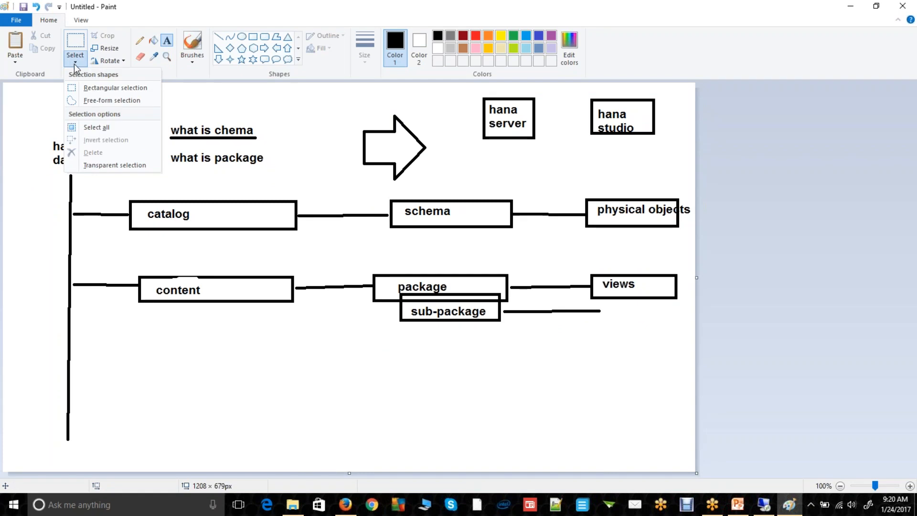
{"action": "left_click", "coordinate": [96, 88]}
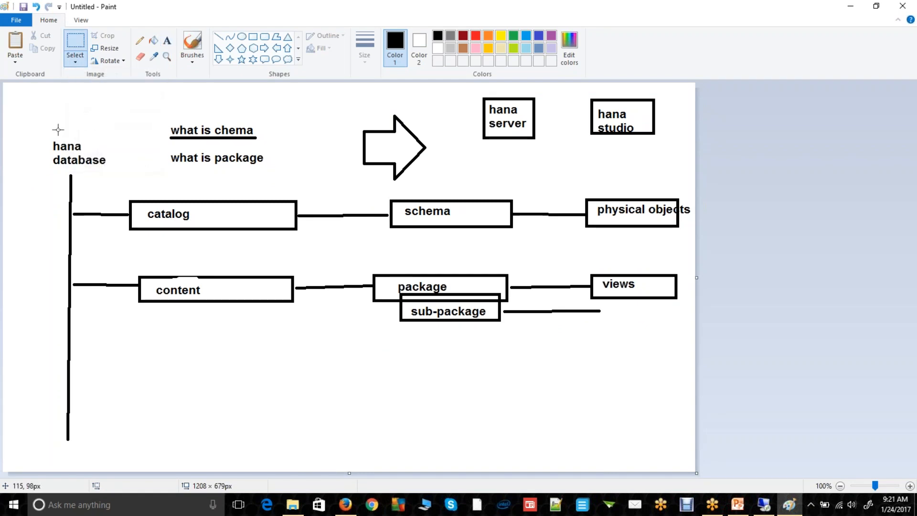
{"action": "left_click_drag", "start_coordinate": [28, 101], "coordinate": [688, 444]}
{"action": "key", "text": "Delete"}
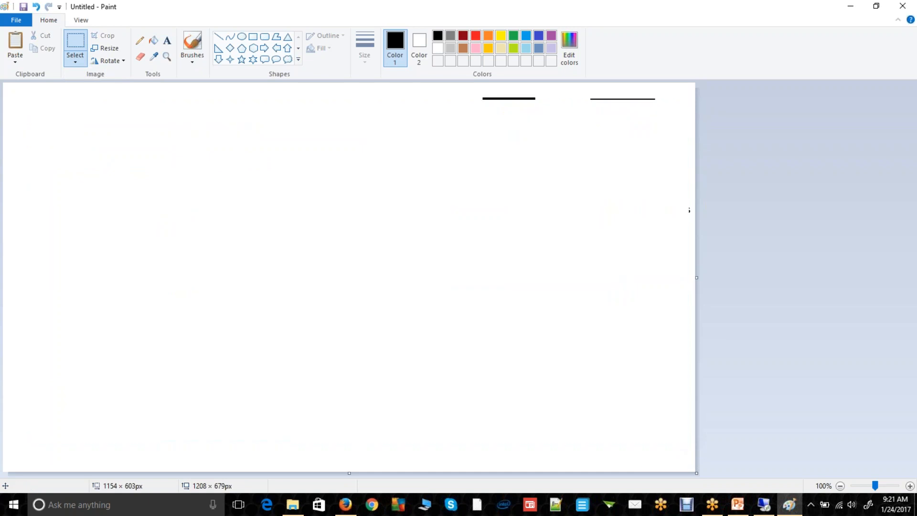
Step: Write the list "1. creation", "2. save", "3. activate", "4. use (review the content)" with blank lines between entries, in a widened text box
{"action": "left_click", "coordinate": [167, 40]}
{"action": "left_click", "coordinate": [120, 147]}
{"action": "type", "text": "1. creation"}
{"action": "key", "text": "Return"}
{"action": "type", "text": "2"}
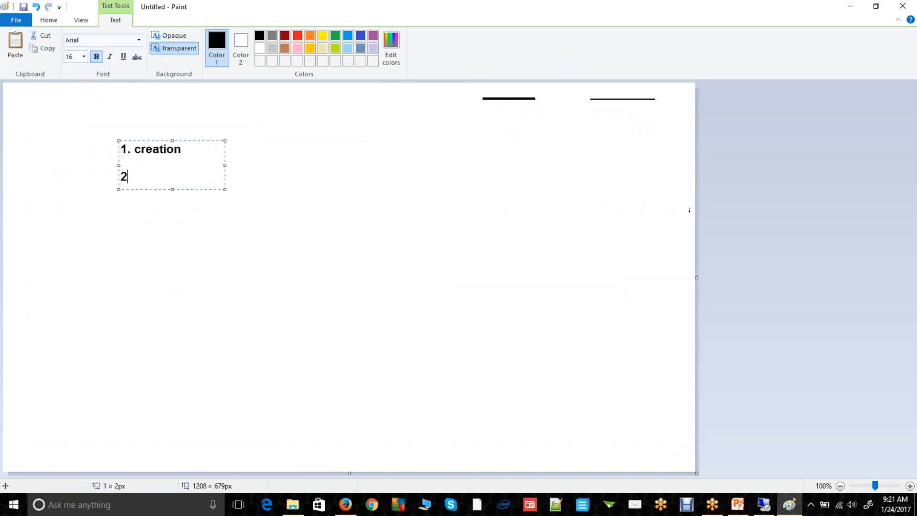
{"action": "type", "text": ". sa"}
{"action": "type", "text": "3. acti"}
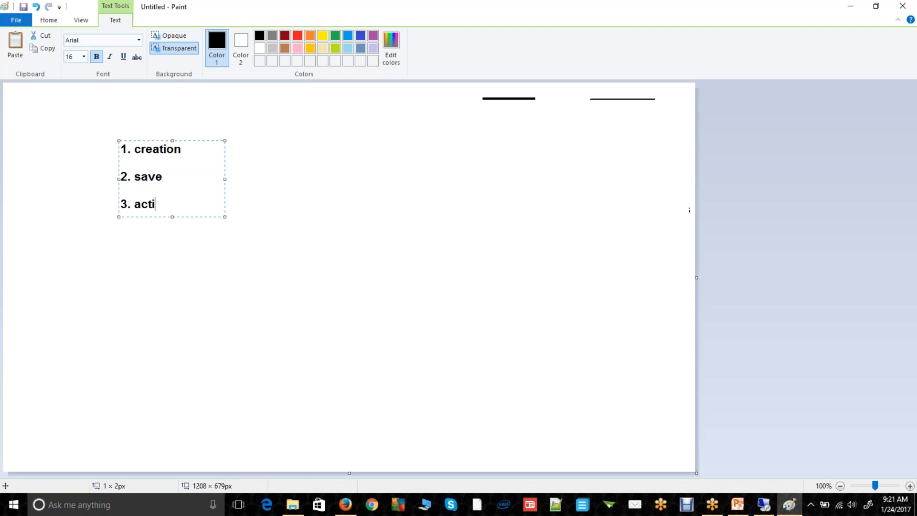
{"action": "type", "text": "vate"}
{"action": "key", "text": "Return"}
{"action": "key", "text": "Return"}
{"action": "type", "text": "4. use (rev"}
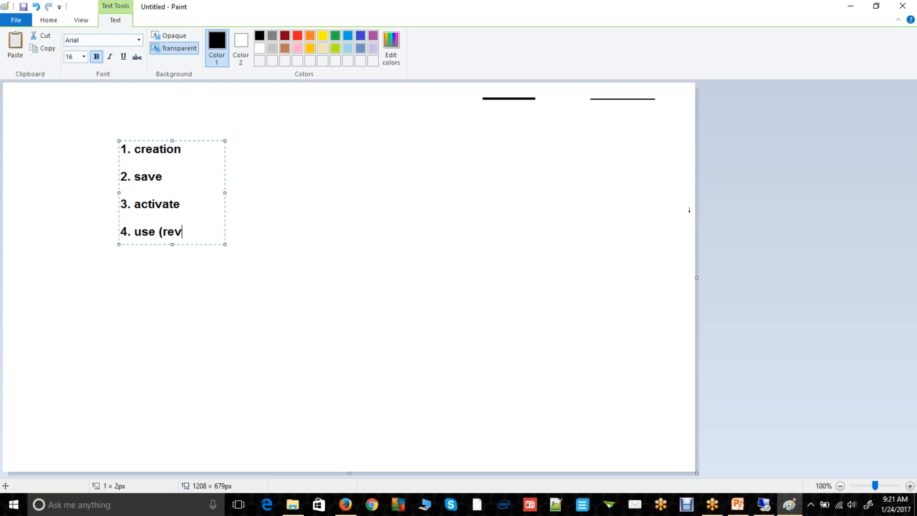
{"action": "type", "text": "iew the content )"}
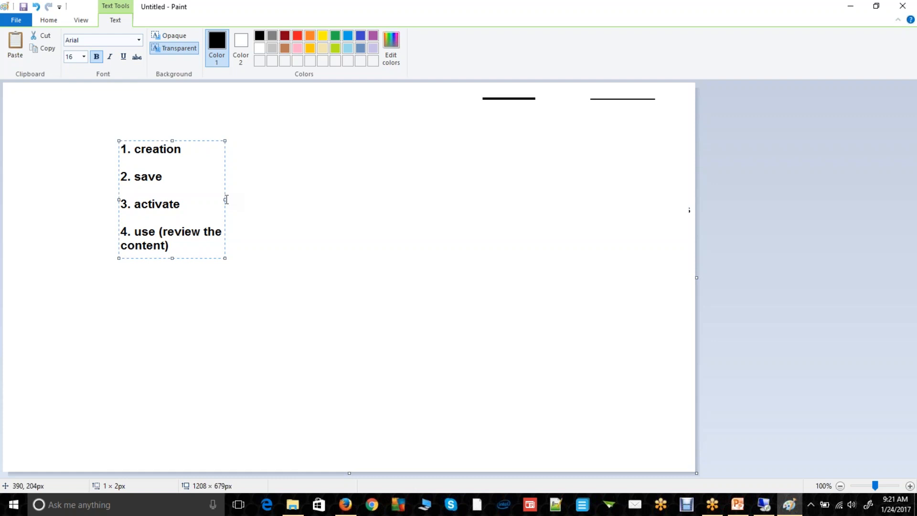
{"action": "left_click_drag", "start_coordinate": [227, 199], "coordinate": [360, 186]}
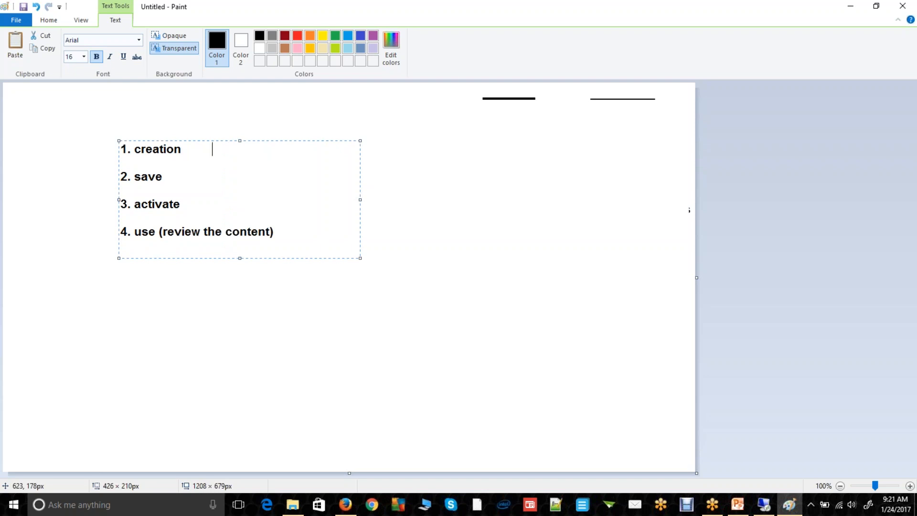
Step: Annotate line 3 with "----> it creates a information view inside your catalog ( physically ) ... empty container", widening the text box to fit
{"action": "left_click", "coordinate": [188, 204]}
{"action": "left_click", "coordinate": [178, 180]}
{"action": "left_click", "coordinate": [189, 204]}
{"action": "type", "text": "----> it creates "}
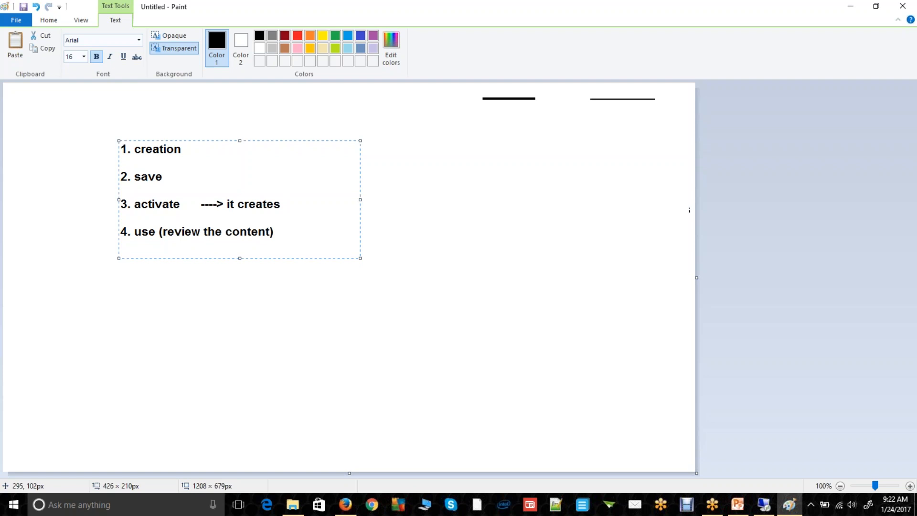
{"action": "type", "text": "a informati"}
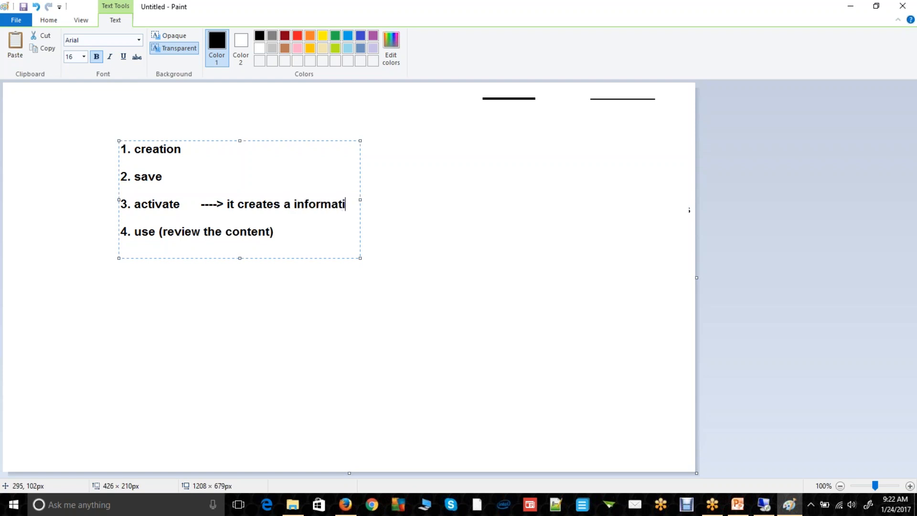
{"action": "type", "text": "on view"}
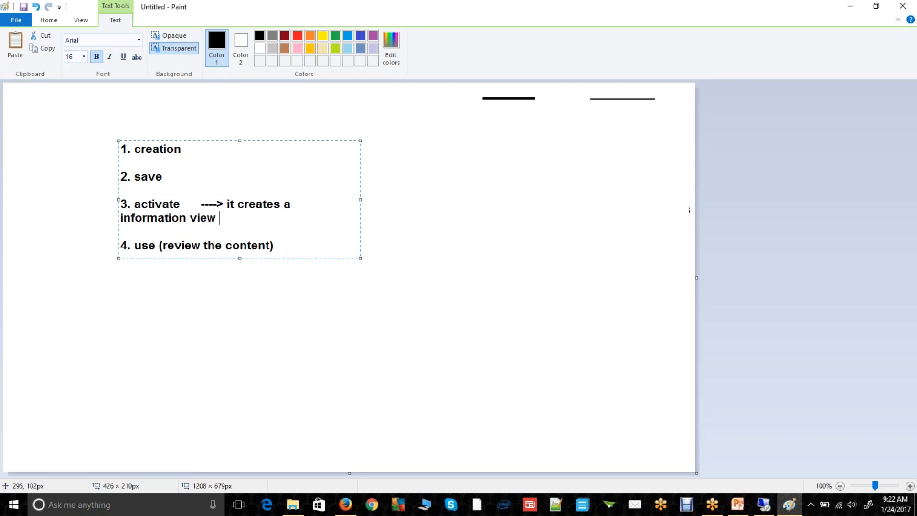
{"action": "left_click_drag", "start_coordinate": [360, 200], "coordinate": [568, 218]}
{"action": "type", "text": "ins"}
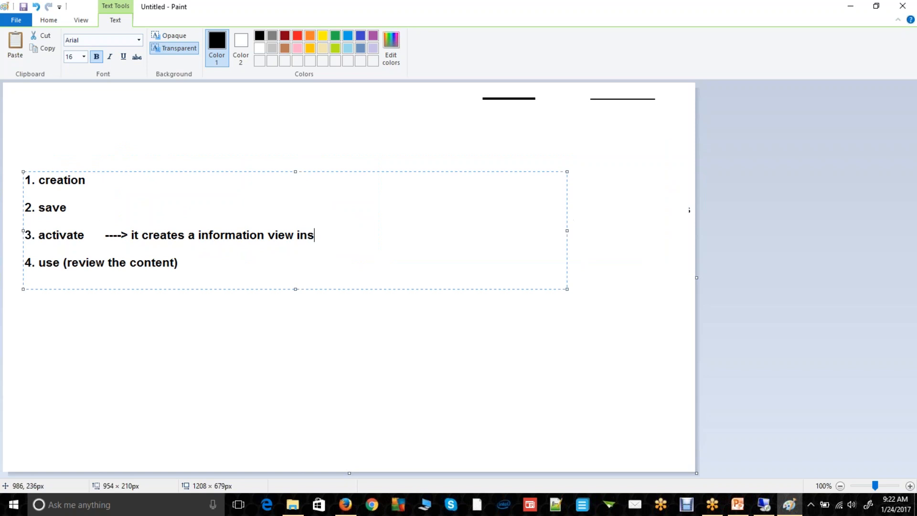
{"action": "type", "text": "ide your catalog "}
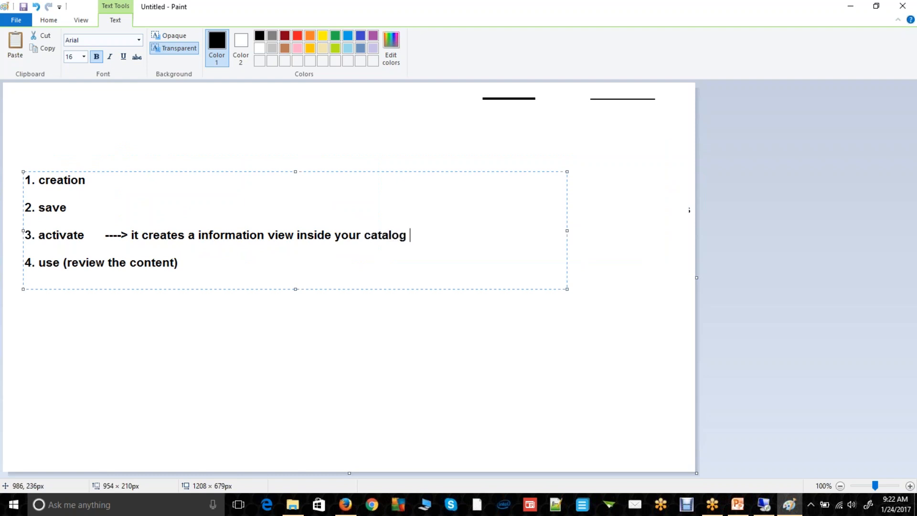
{"action": "type", "text": "( physicall"}
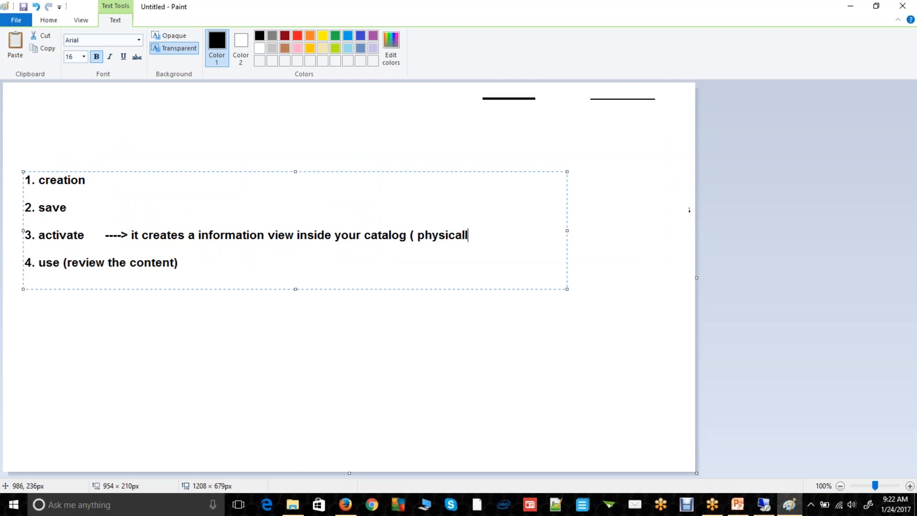
{"action": "type", "text": "y ) ... empty container"}
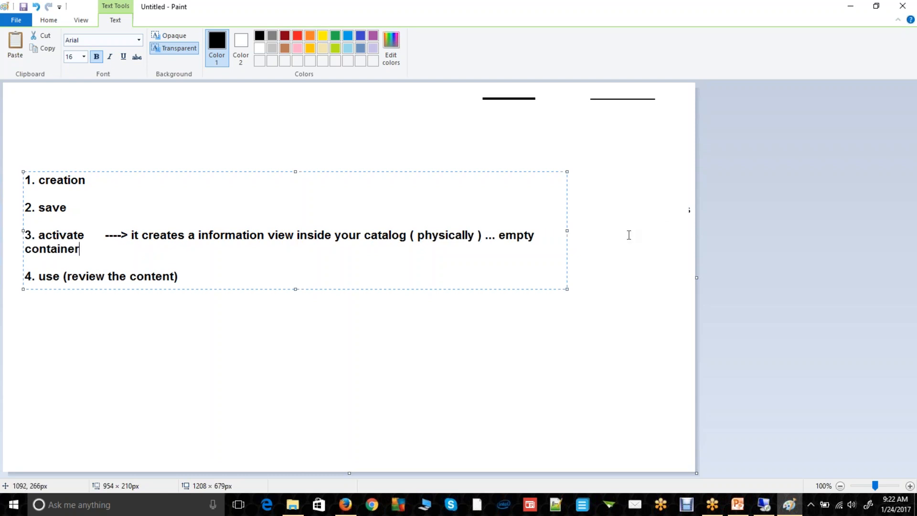
{"action": "left_click_drag", "start_coordinate": [567, 231], "coordinate": [634, 227]}
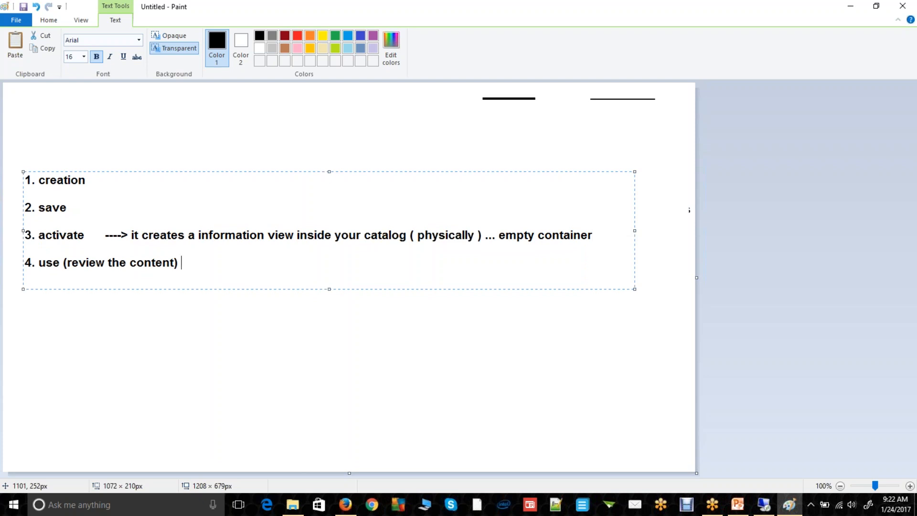
Step: Annotate line 4 with "----> when you access this from report or when you veiw ----> it will go and fetch the data" and widen the box
{"action": "type", "text": "----> when you access "}
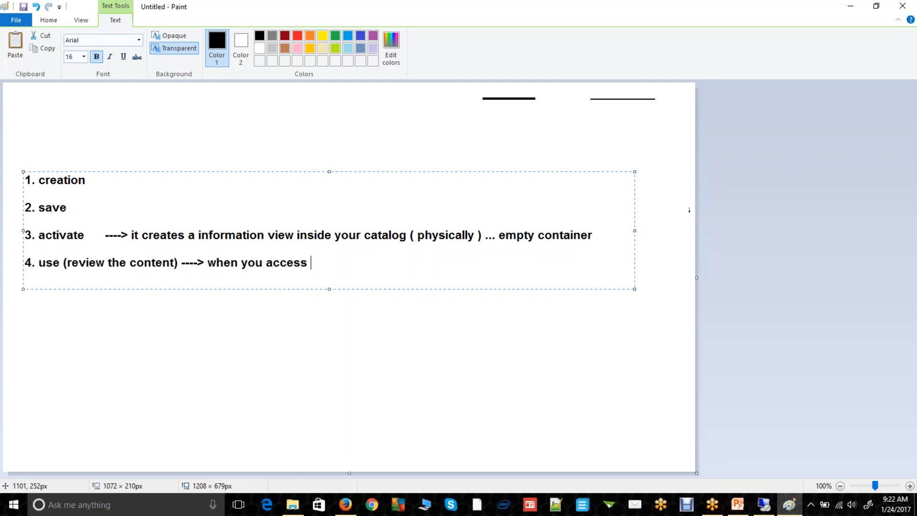
{"action": "type", "text": "this from re"}
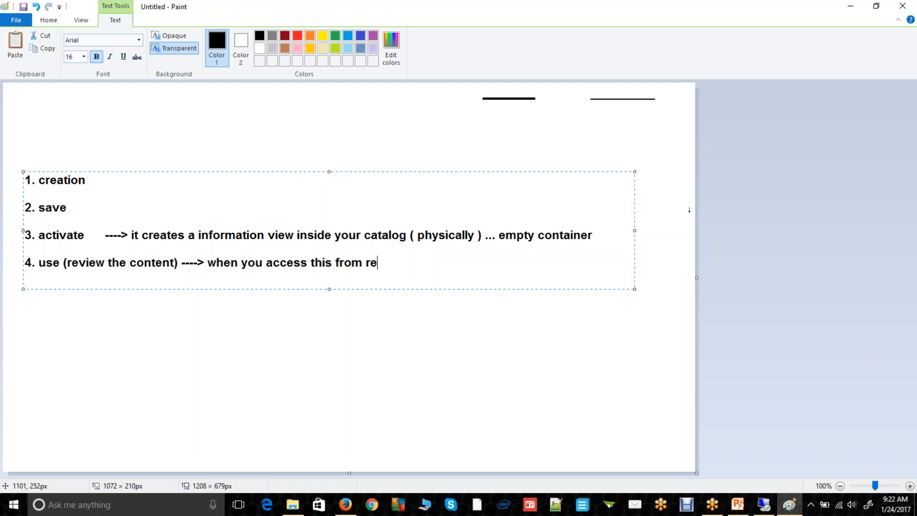
{"action": "type", "text": "port or when you vew"}
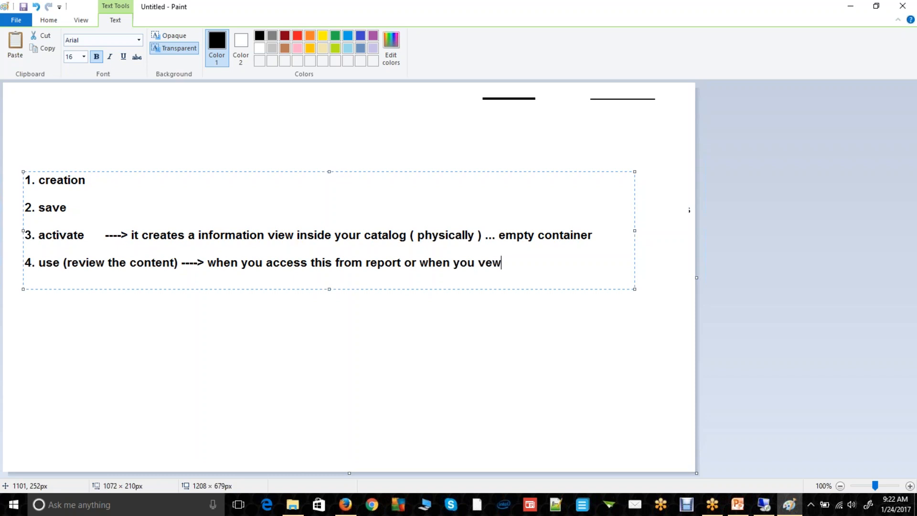
{"action": "key", "text": "BackSpace"}
{"action": "type", "text": "iw ----> it will go and fe"}
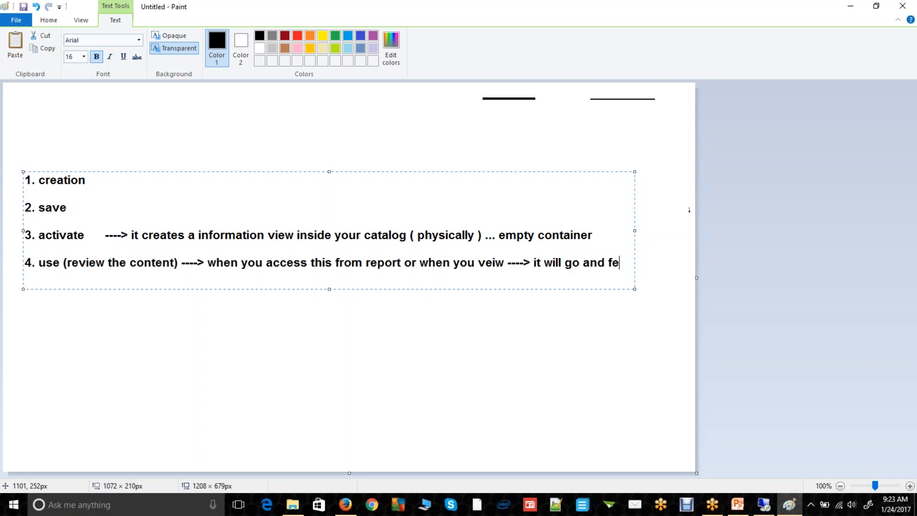
{"action": "type", "text": "tch the data"}
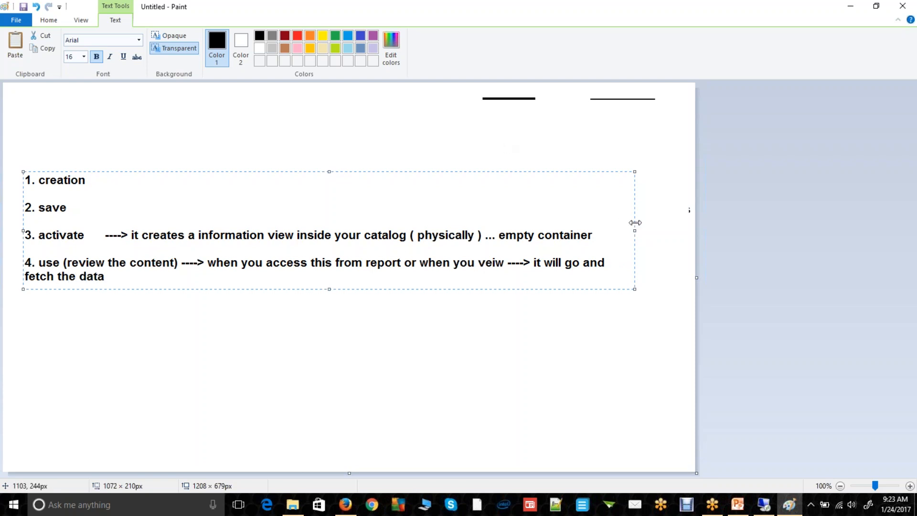
{"action": "left_click_drag", "start_coordinate": [635, 231], "coordinate": [686, 231]}
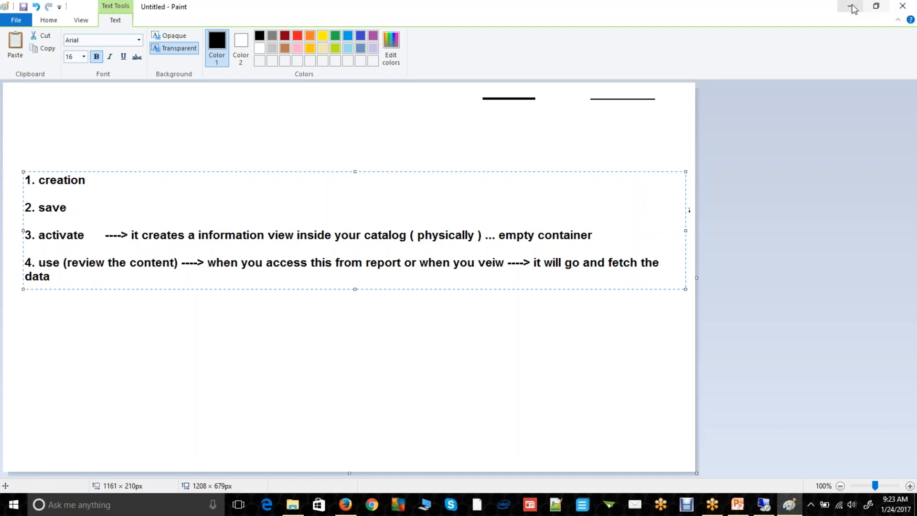
Step: Switch back to SAP HANA Studio and view the raw data preview enlarged, restoring the layout at the end
{"action": "left_click", "coordinate": [755, 508]}
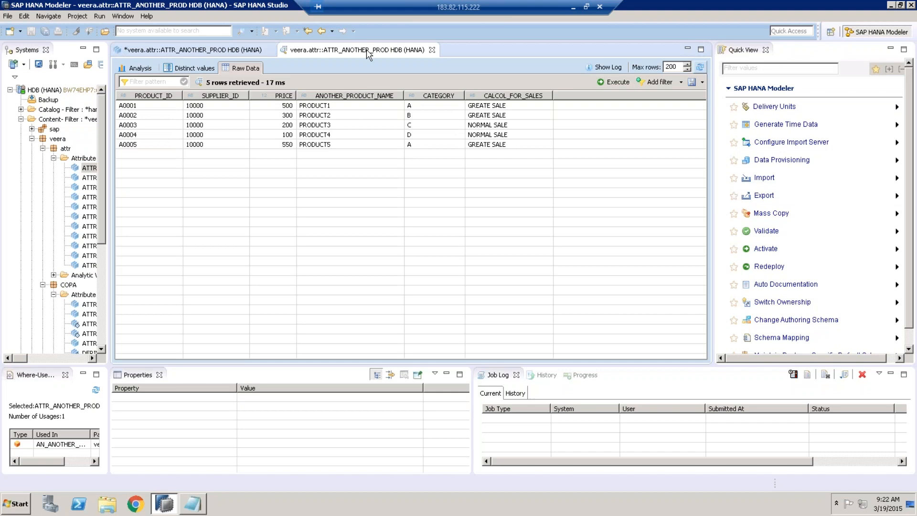
{"action": "double_click", "coordinate": [366, 51]}
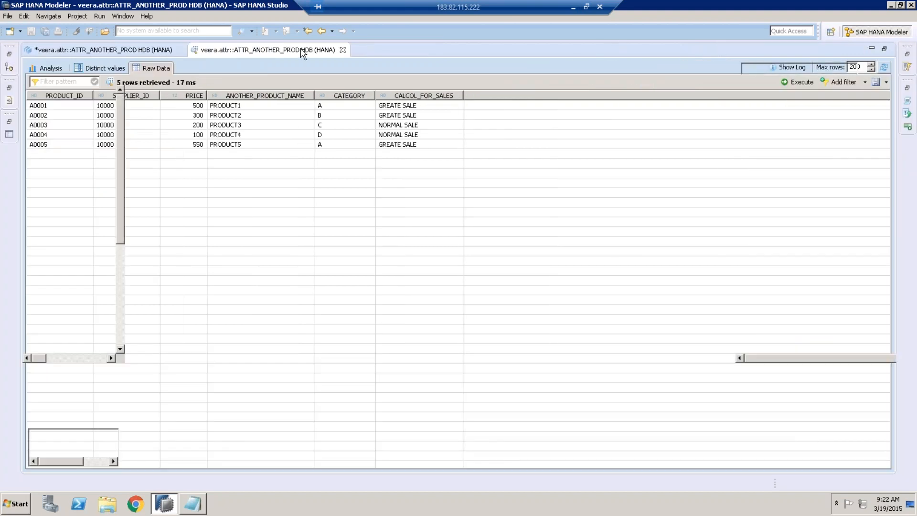
{"action": "double_click", "coordinate": [302, 50]}
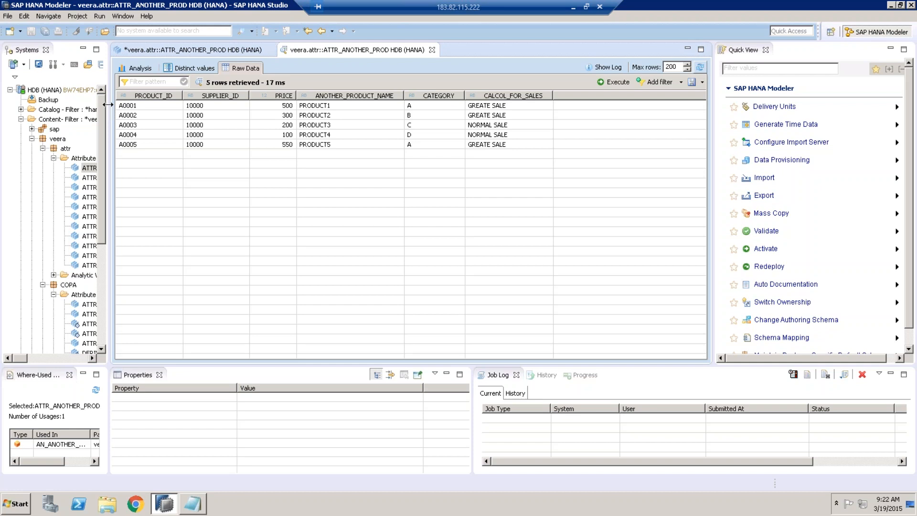
Step: Widen the Systems view so the full names in the content tree are readable
{"action": "left_click_drag", "start_coordinate": [167, 89], "coordinate": [240, 94]}
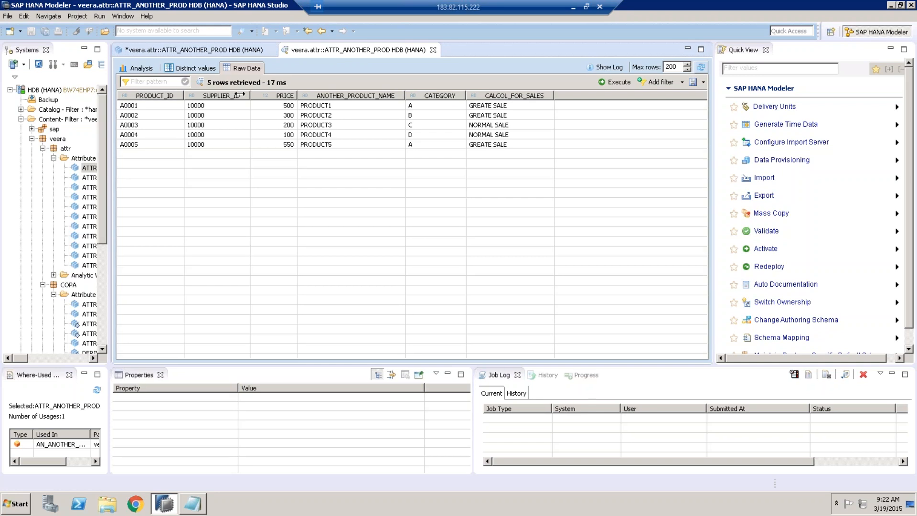
{"action": "left_click_drag", "start_coordinate": [239, 94], "coordinate": [253, 94]}
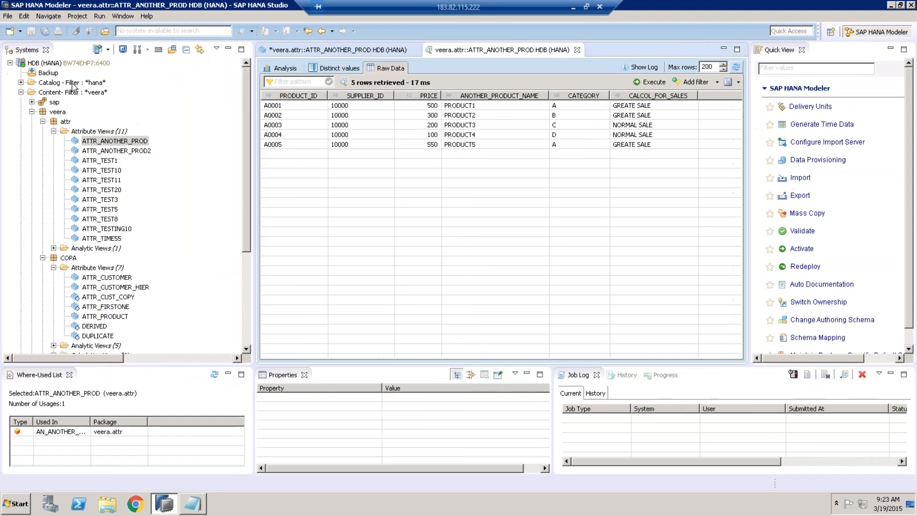
{"action": "left_click", "coordinate": [72, 84]}
{"action": "right_click", "coordinate": [73, 86]}
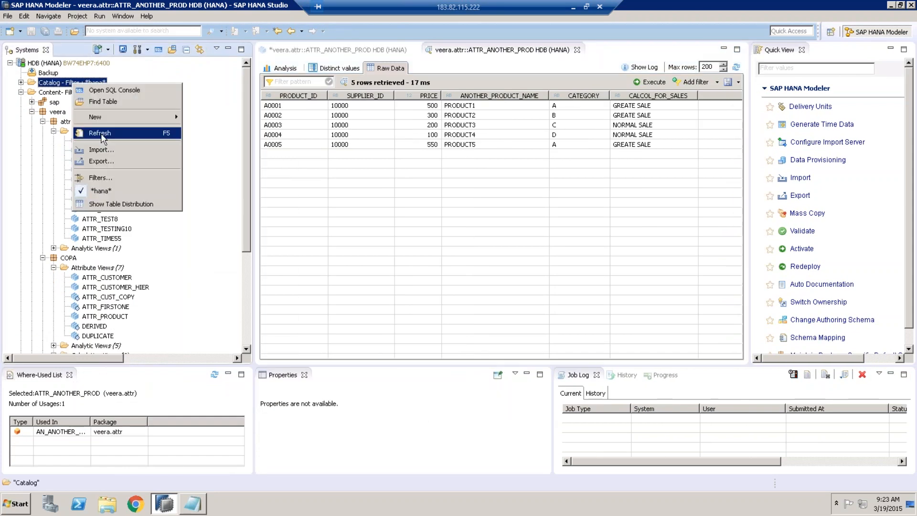
{"action": "left_click", "coordinate": [118, 179]}
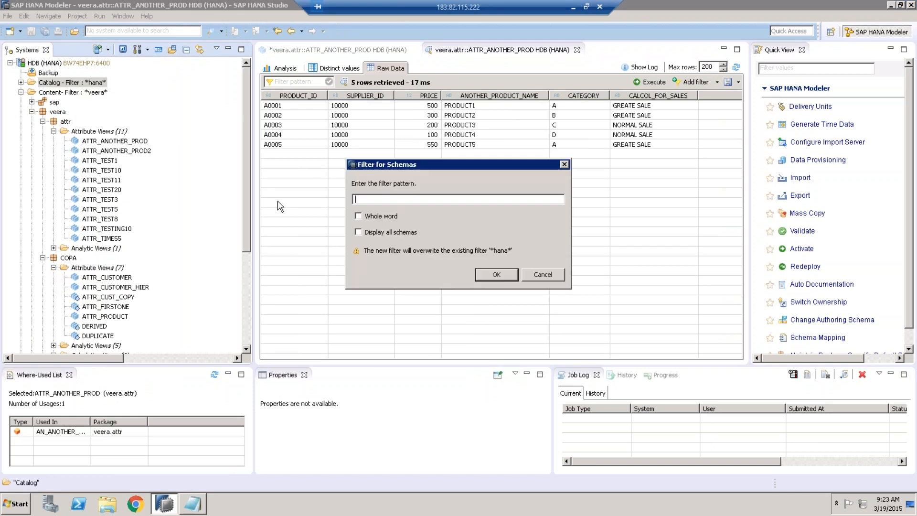
{"action": "type", "text": "_sys_bui"}
{"action": "left_click", "coordinate": [542, 276]}
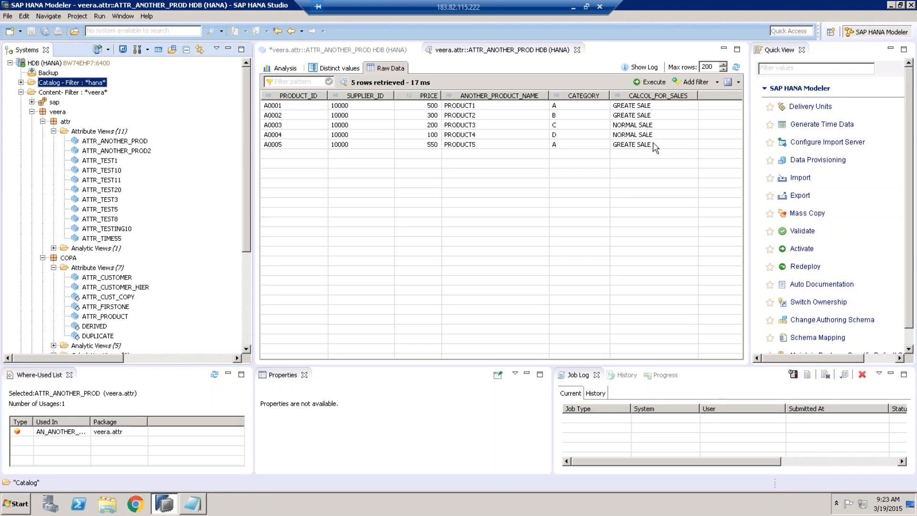
Step: Chart PRODUCT_ID in the Analysis view of the data preview and add PRICE to the labels axis
{"action": "left_click", "coordinate": [285, 72]}
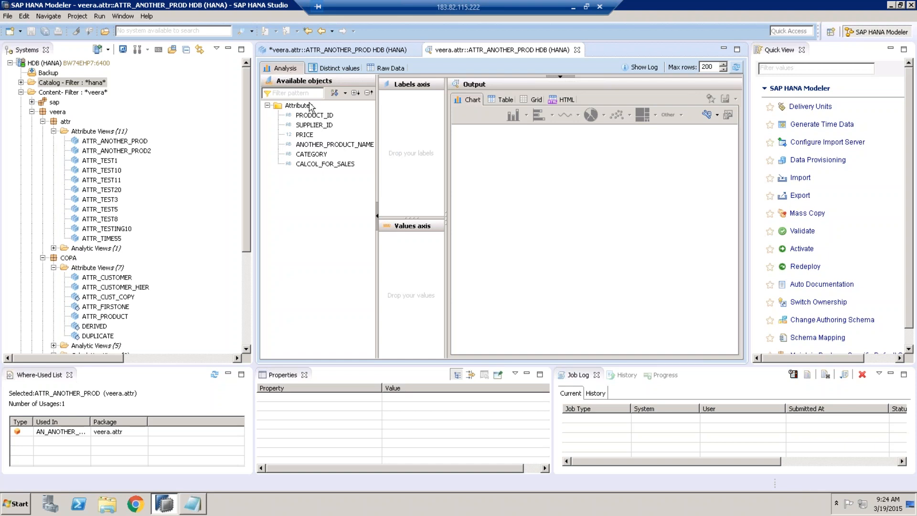
{"action": "mouse_move", "coordinate": [310, 128]}
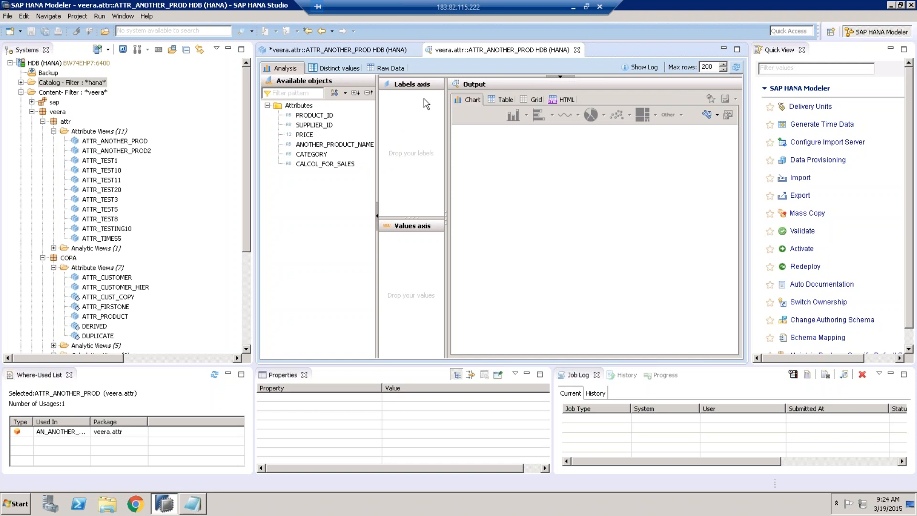
{"action": "double_click", "coordinate": [312, 116]}
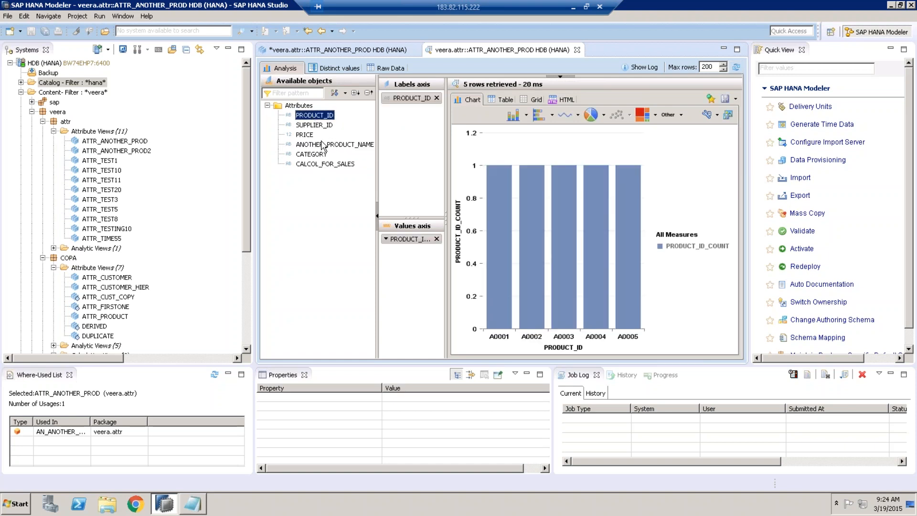
{"action": "left_click", "coordinate": [307, 137]}
{"action": "double_click", "coordinate": [308, 138]}
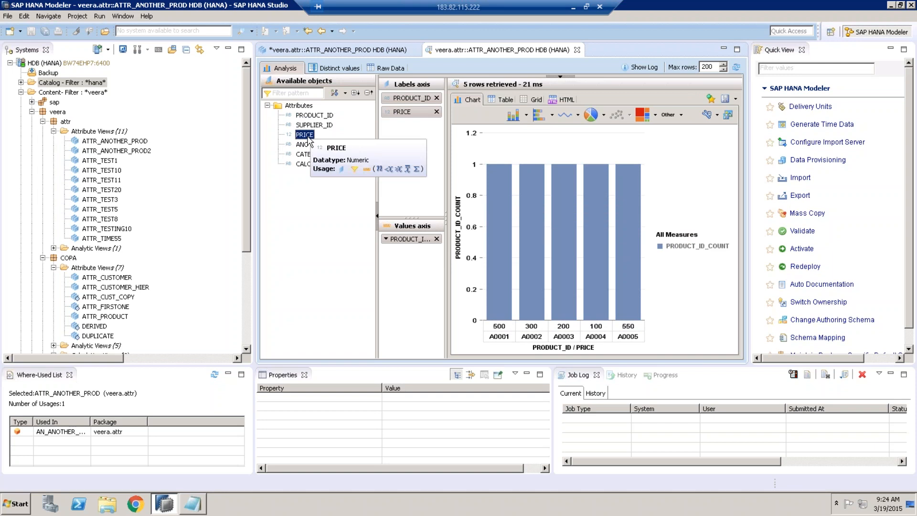
Step: Move PRICE from the labels axis to the values axis and remove the PRODUCT_ID count from the values
{"action": "left_click", "coordinate": [436, 111]}
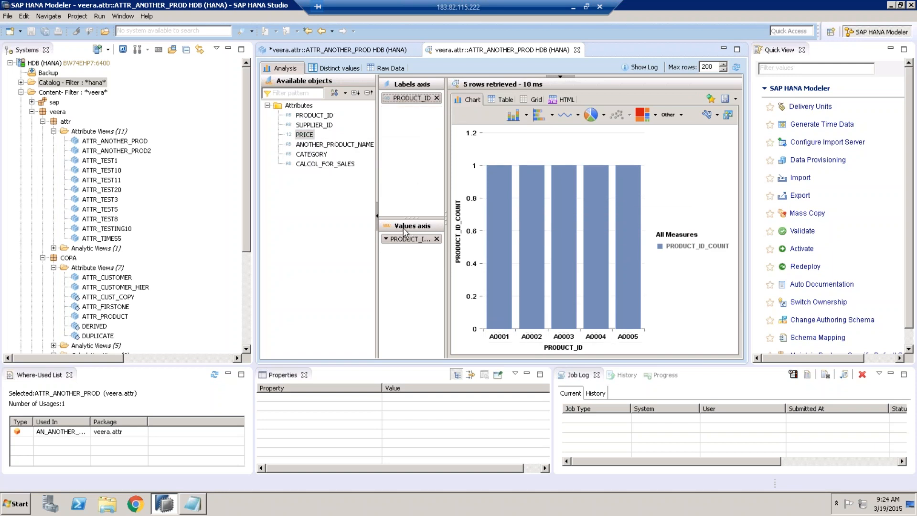
{"action": "left_click_drag", "start_coordinate": [305, 137], "coordinate": [388, 252]}
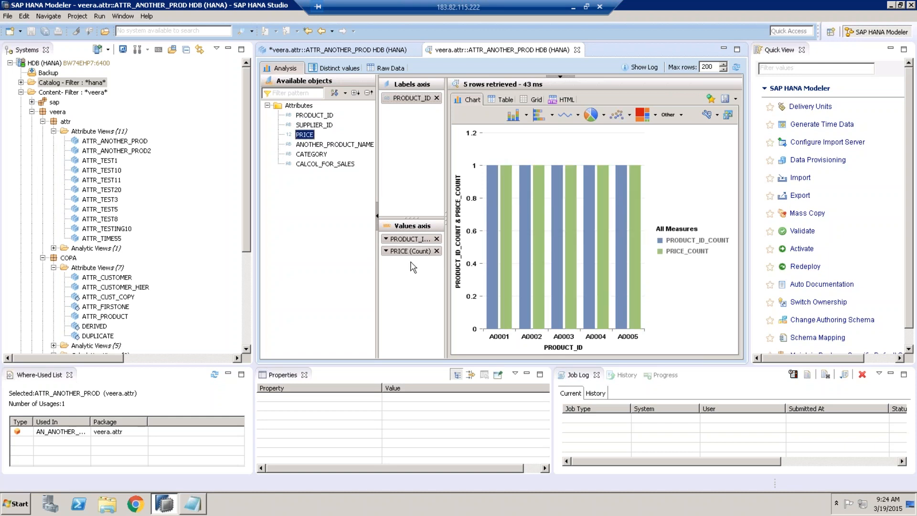
{"action": "left_click", "coordinate": [436, 239]}
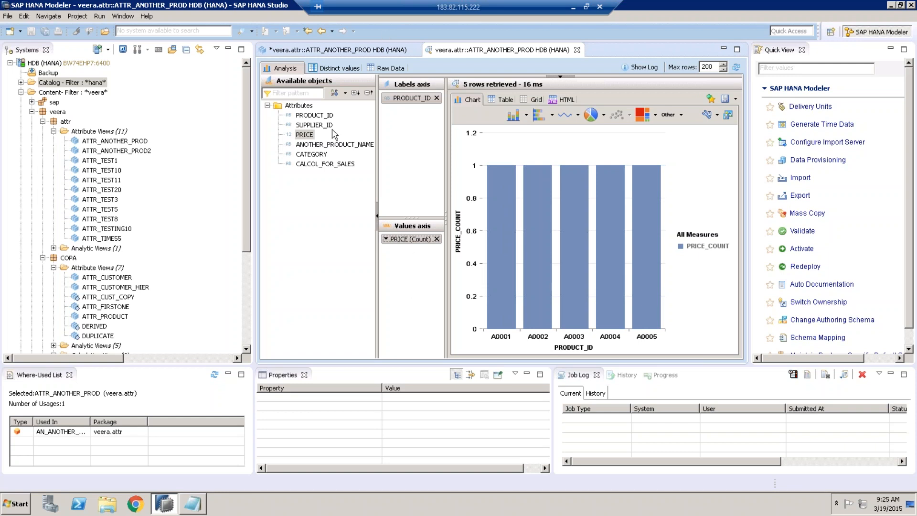
Step: Remove PRICE from the values axis and add CALCOL_FOR_SALES to the analysis chart
{"action": "left_click", "coordinate": [437, 239]}
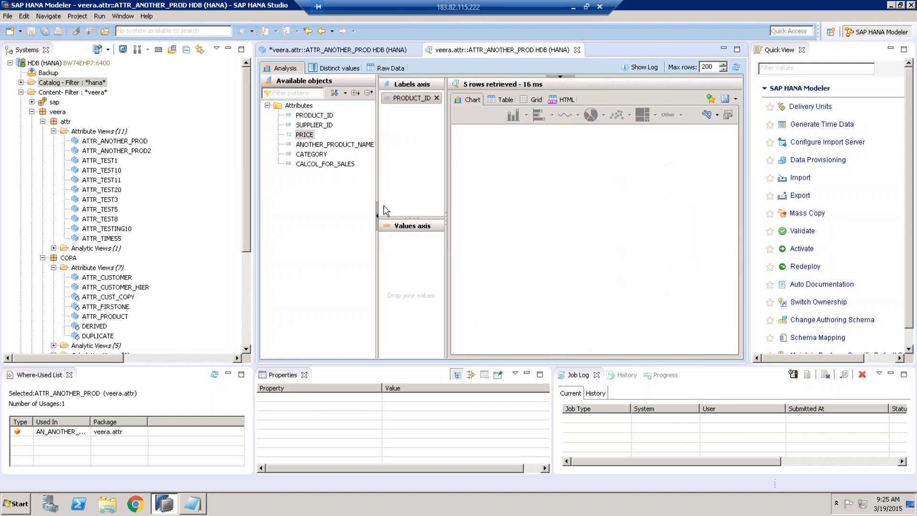
{"action": "double_click", "coordinate": [325, 164]}
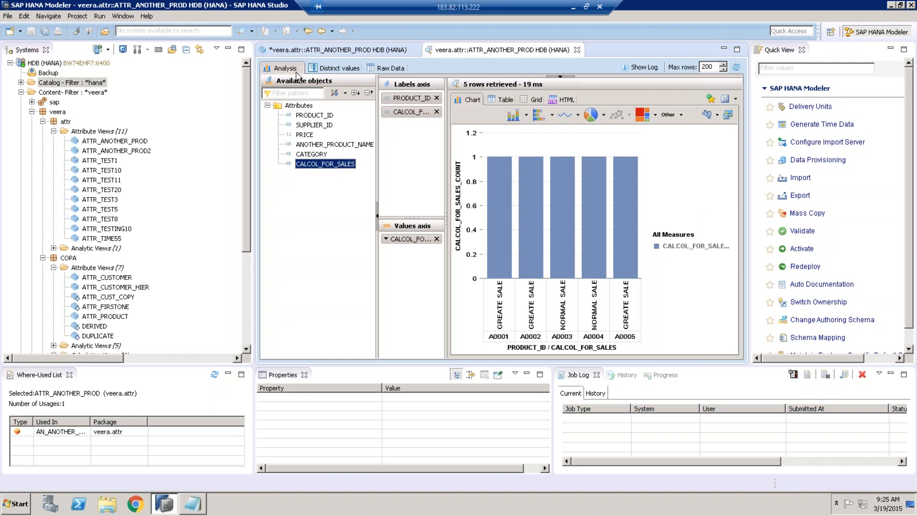
Step: Look at the distinct values and raw data views, and close the data preview to return to the ATTR_ANOTHER_PROD editor
{"action": "left_click", "coordinate": [337, 68]}
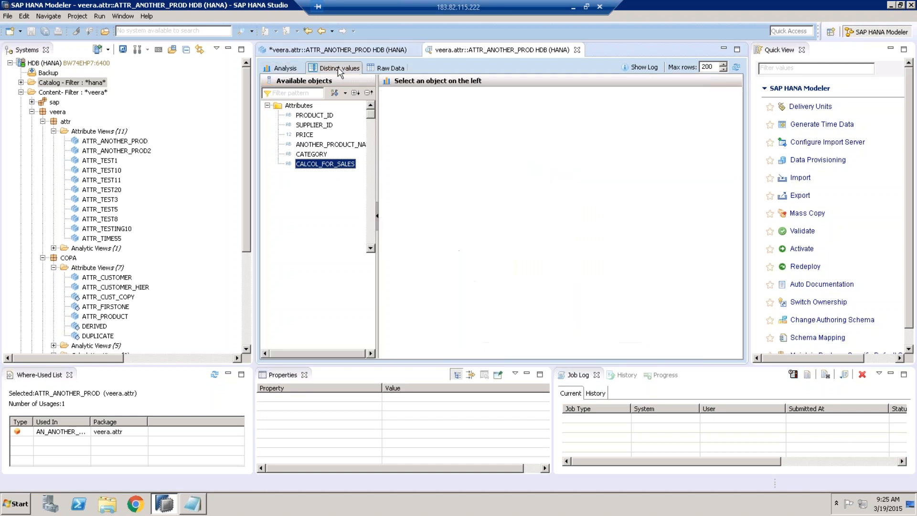
{"action": "left_click", "coordinate": [387, 67]}
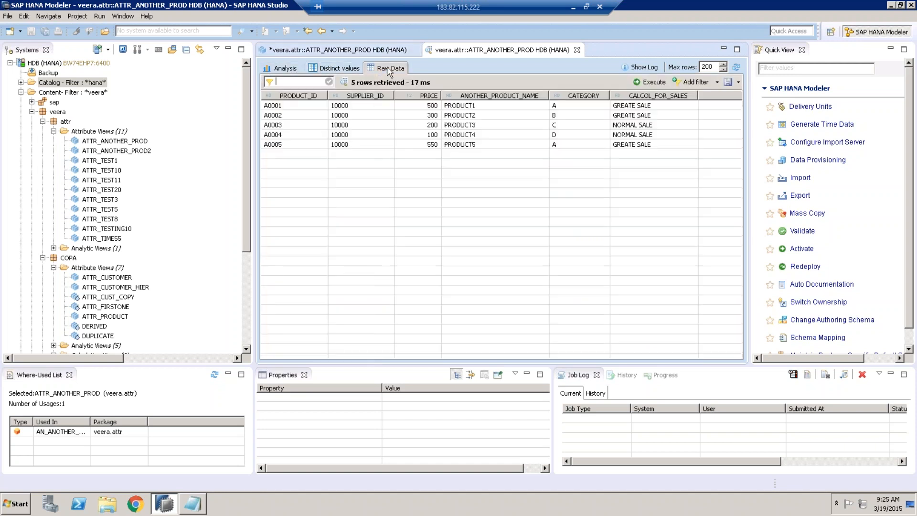
{"action": "left_click", "coordinate": [577, 50]}
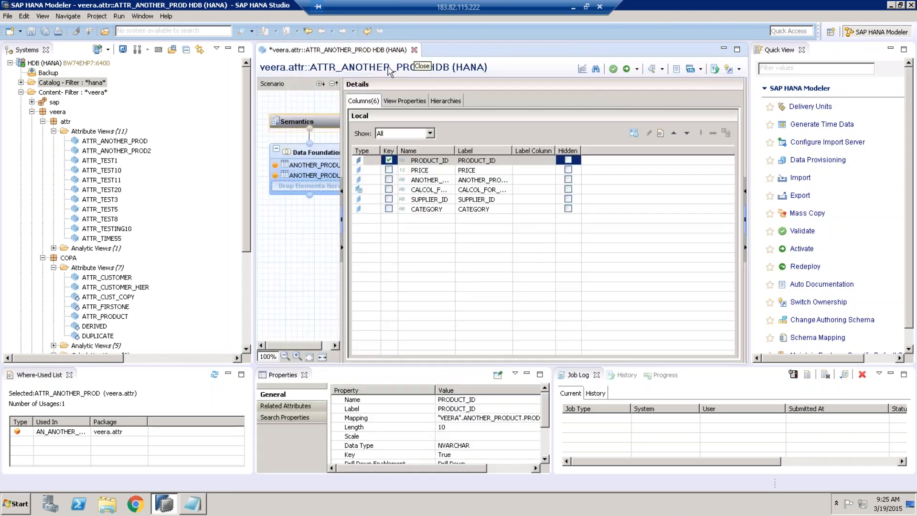
{"action": "double_click", "coordinate": [366, 51]}
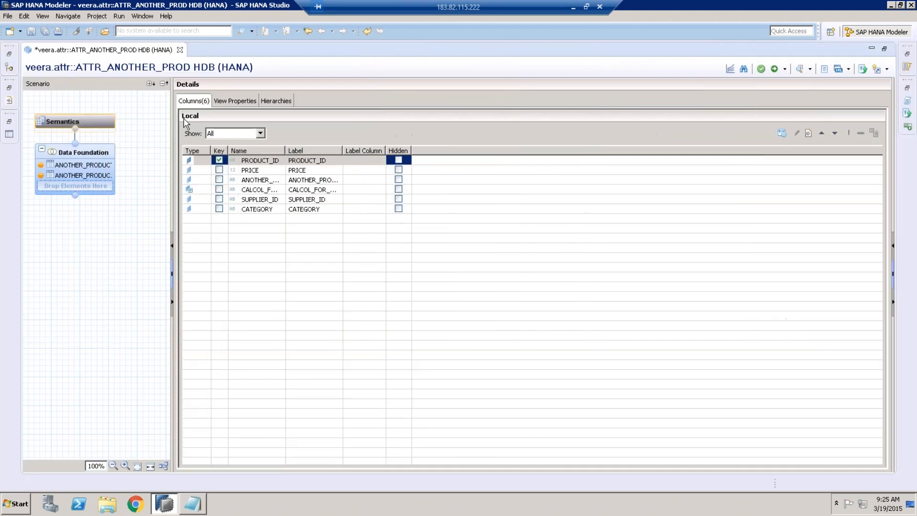
{"action": "double_click", "coordinate": [148, 51]}
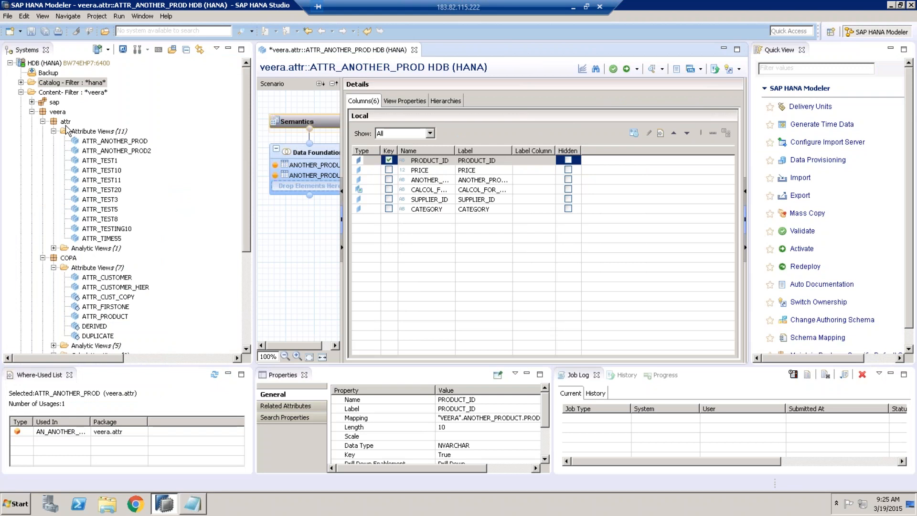
Step: Start a new attribute view named ATTR_TIME in the attr package with the subtype Time
{"action": "left_click", "coordinate": [66, 122]}
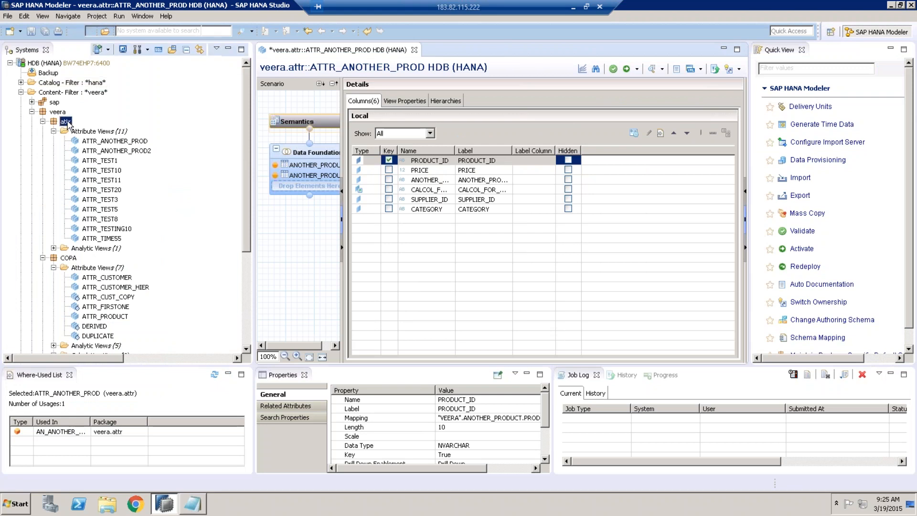
{"action": "right_click", "coordinate": [66, 122]}
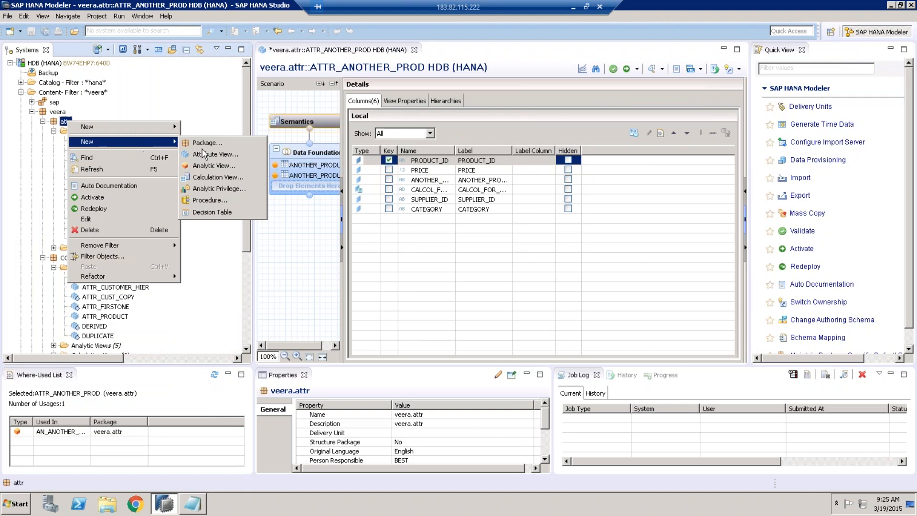
{"action": "left_click", "coordinate": [229, 156]}
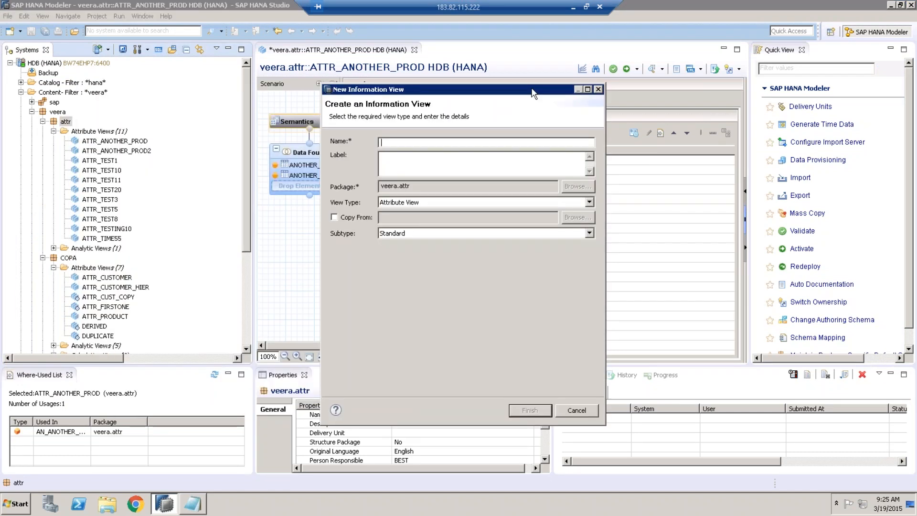
{"action": "type", "text": "ATTR_TIME"}
{"action": "left_click", "coordinate": [590, 232]}
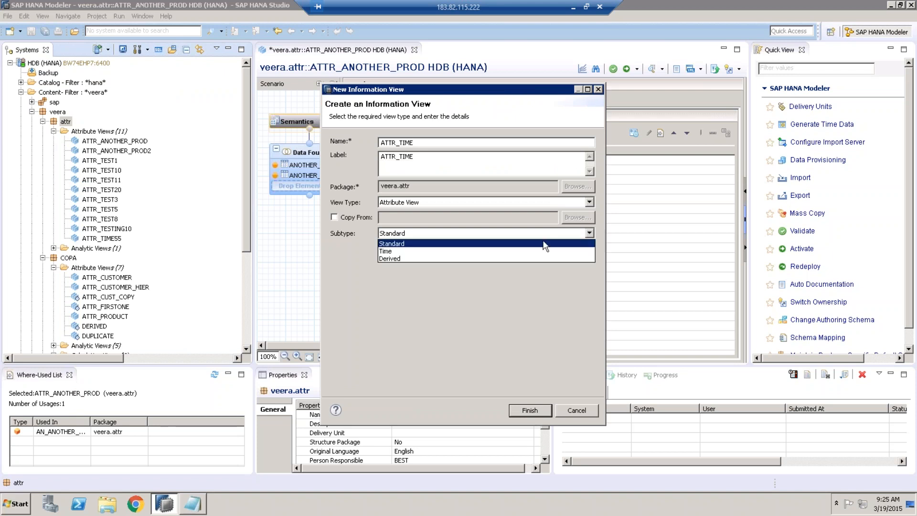
{"action": "left_click", "coordinate": [396, 251]}
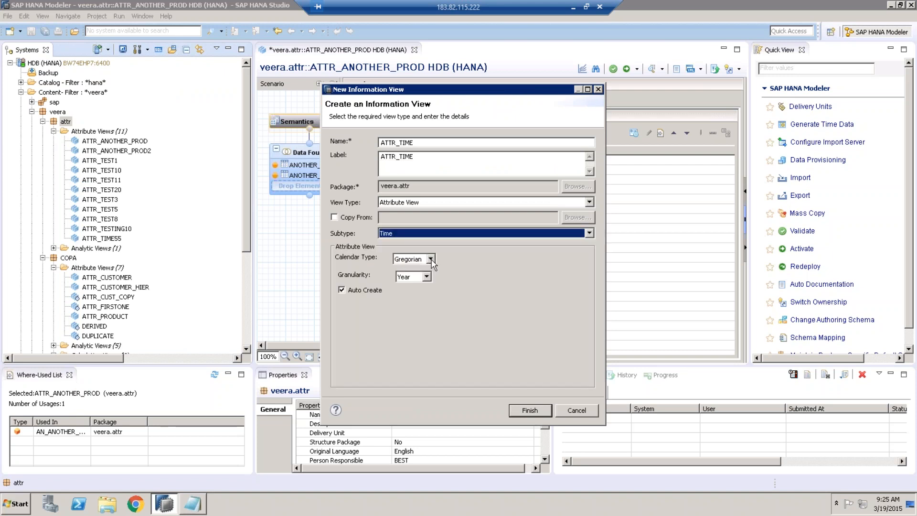
Step: Try Month, Week, Second and Year as the granularity of the new time attribute view
{"action": "left_click", "coordinate": [426, 277]}
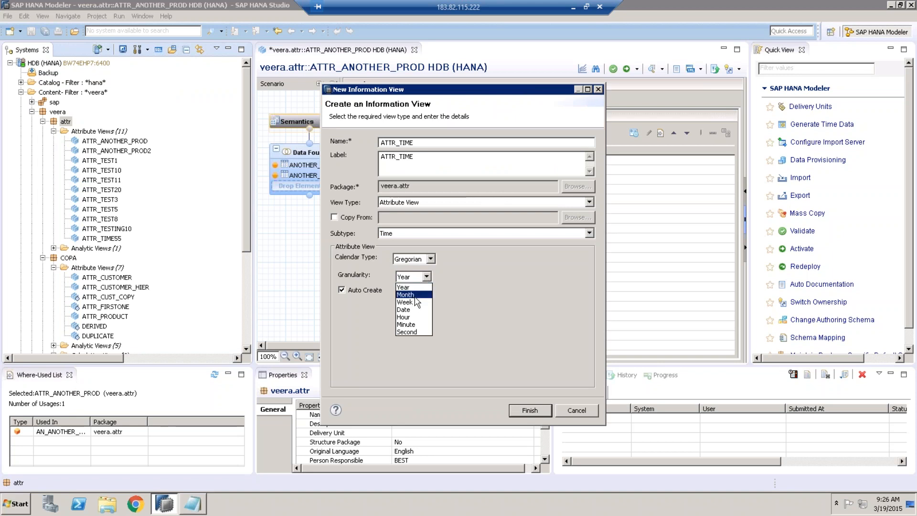
{"action": "left_click", "coordinate": [413, 297]}
{"action": "left_click", "coordinate": [427, 278]}
{"action": "left_click", "coordinate": [411, 302]}
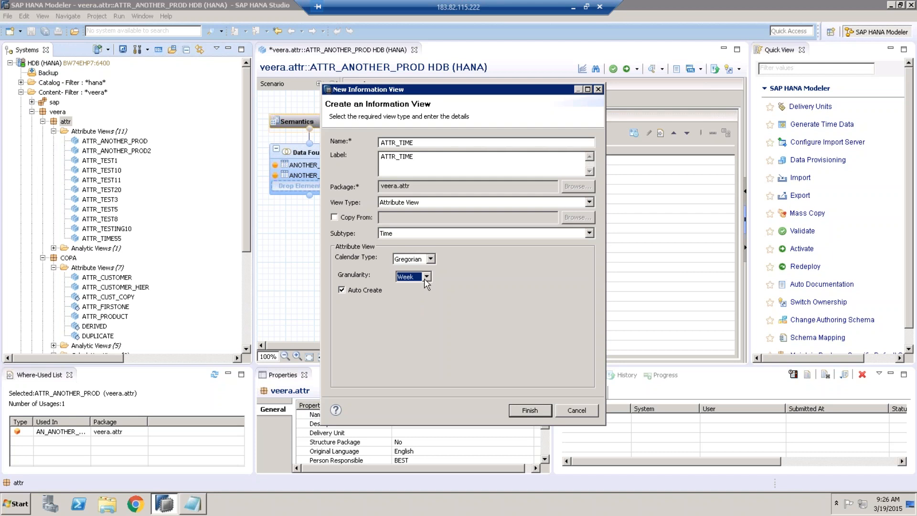
{"action": "left_click", "coordinate": [426, 277]}
{"action": "left_click", "coordinate": [413, 302]}
{"action": "left_click", "coordinate": [425, 276]}
{"action": "left_click", "coordinate": [406, 294]}
{"action": "left_click", "coordinate": [425, 277]}
{"action": "left_click", "coordinate": [408, 332]}
{"action": "left_click", "coordinate": [427, 279]}
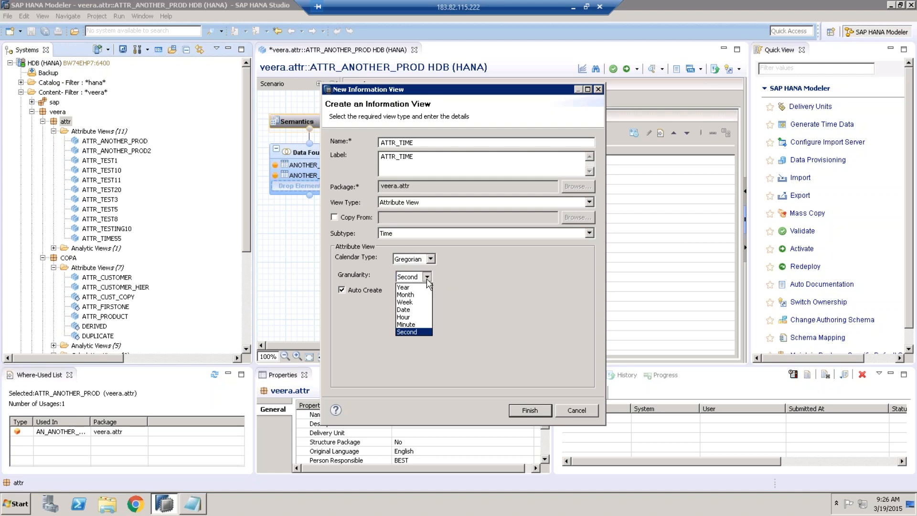
{"action": "left_click", "coordinate": [407, 332]}
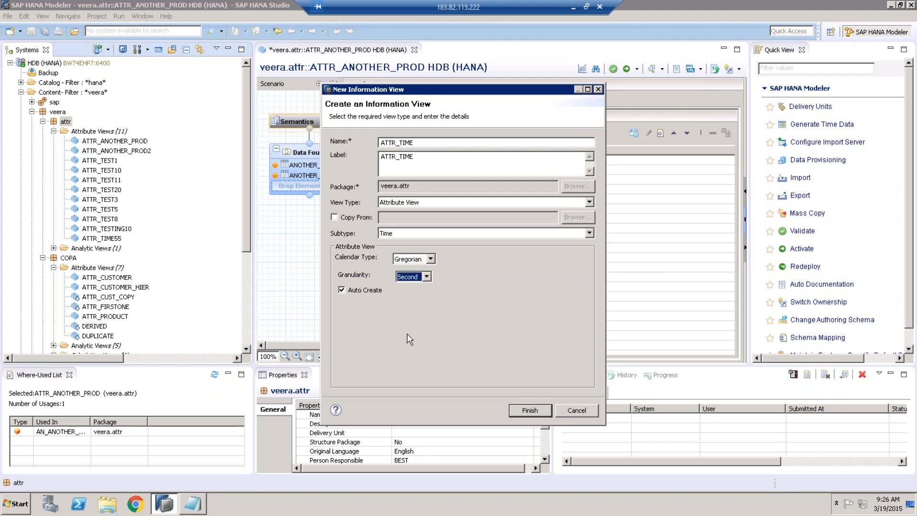
{"action": "left_click", "coordinate": [428, 277]}
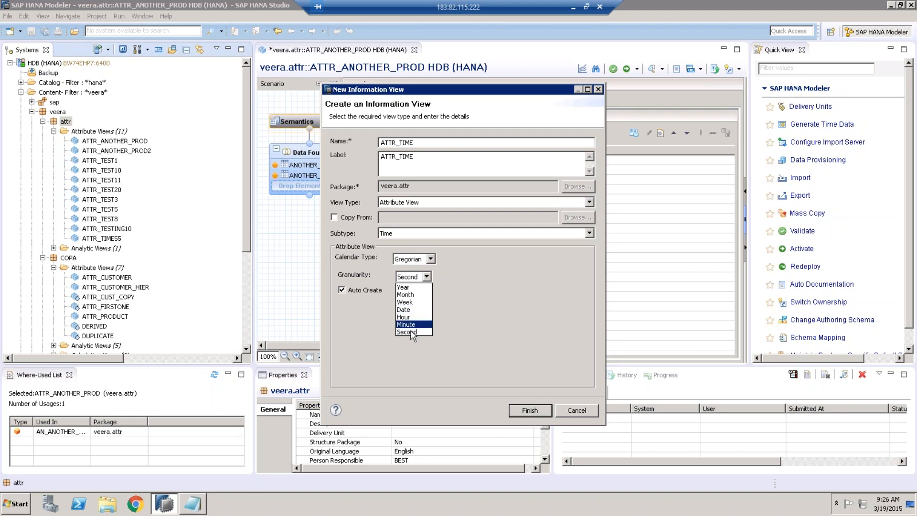
{"action": "left_click", "coordinate": [410, 288]}
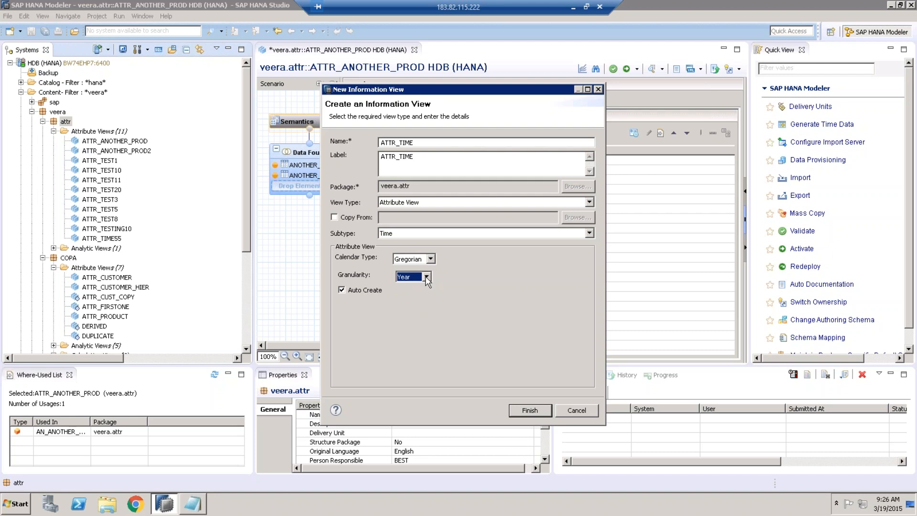
Step: Set the granularity to Month and create the ATTR_TIME view with the Gregorian calendar and Auto Create
{"action": "left_click", "coordinate": [426, 277]}
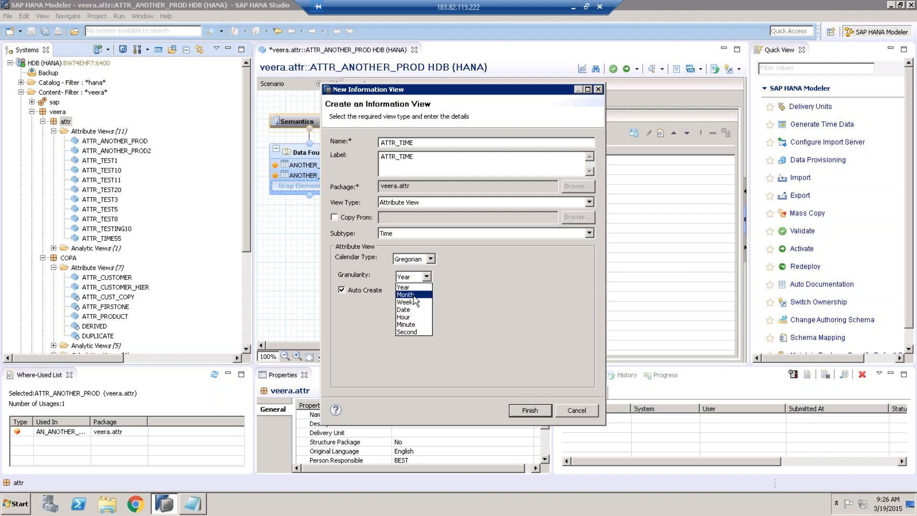
{"action": "left_click", "coordinate": [415, 295]}
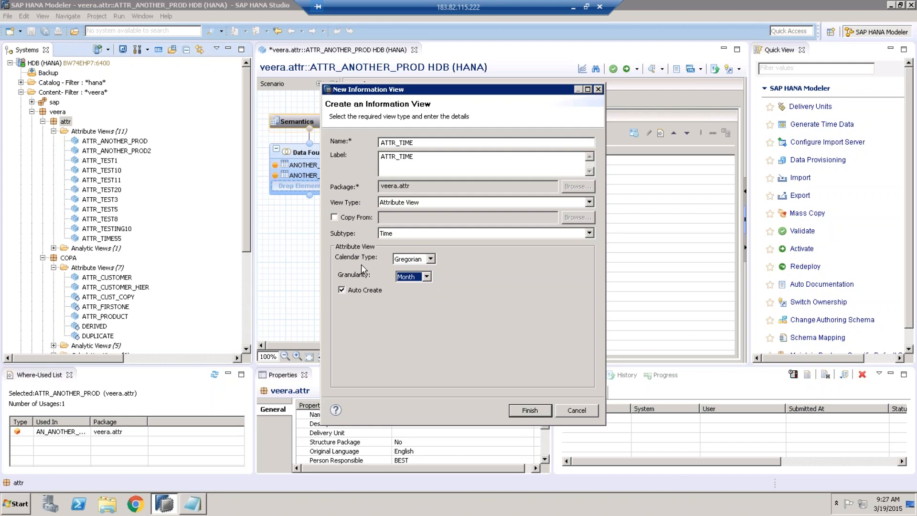
{"action": "left_click", "coordinate": [428, 277]}
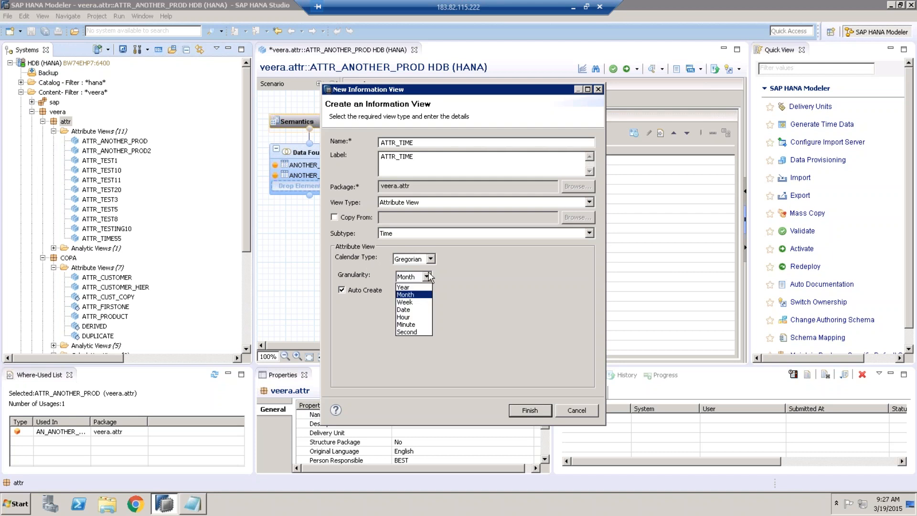
{"action": "left_click", "coordinate": [412, 296]}
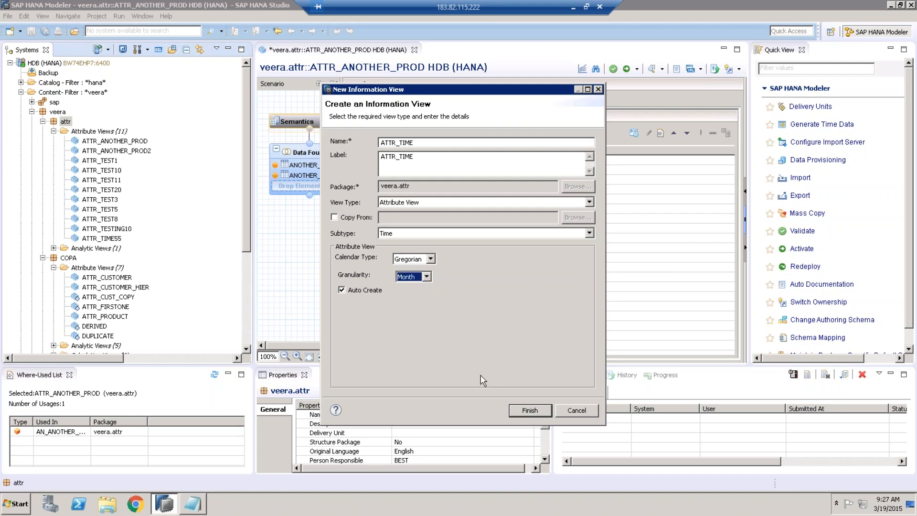
{"action": "left_click", "coordinate": [529, 411]}
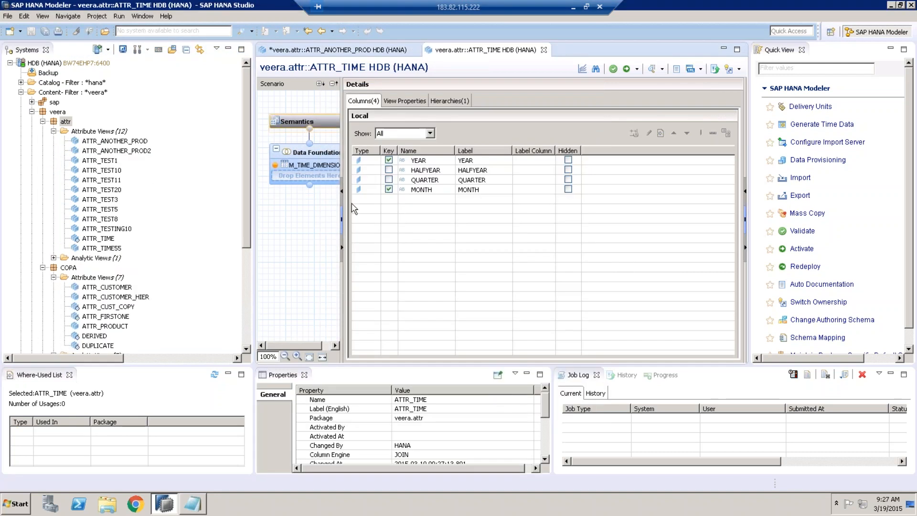
Step: Inspect the data foundation's time dimension table, and switch to PowerPoint to review the attribute view type slide before returning to SAP HANA Studio
{"action": "left_click", "coordinate": [308, 164]}
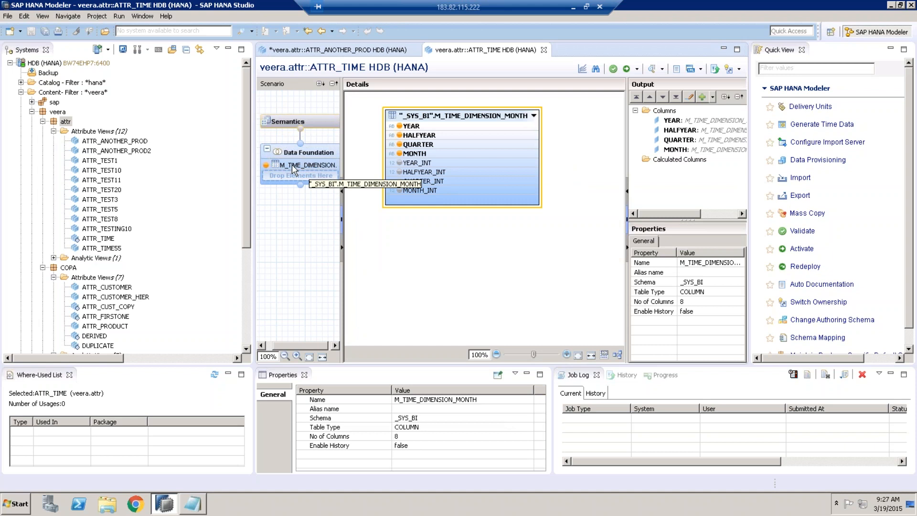
{"action": "left_click", "coordinate": [574, 6]}
{"action": "left_click", "coordinate": [745, 509]}
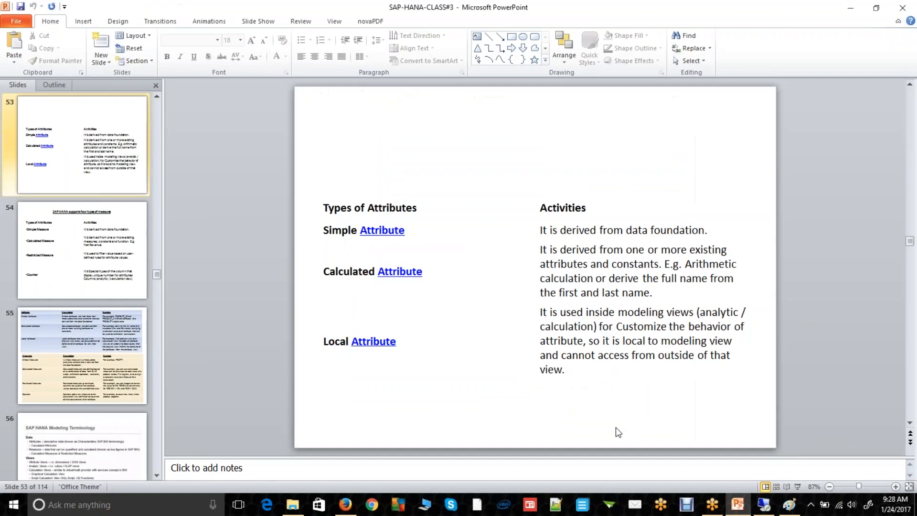
{"action": "scroll", "coordinate": [615, 427], "scroll_direction": "down", "scroll_amount": 2}
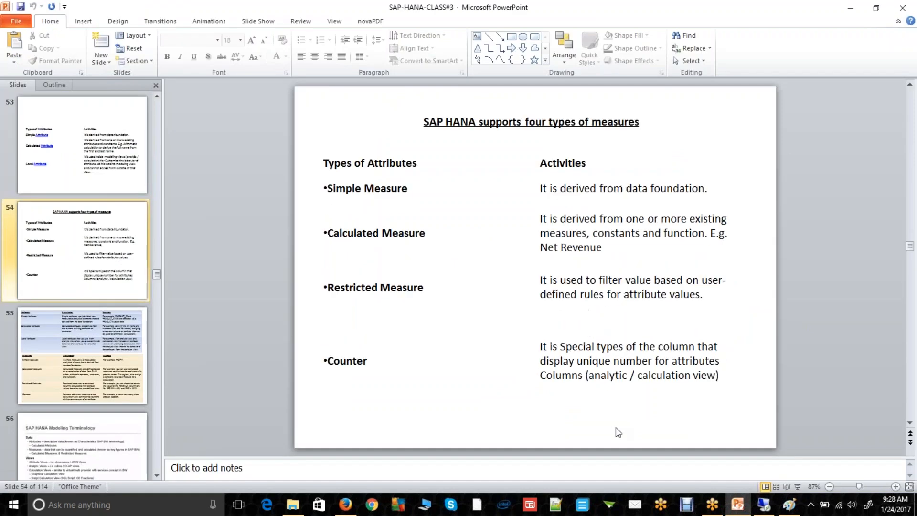
{"action": "scroll", "coordinate": [615, 427], "scroll_direction": "down", "scroll_amount": 3}
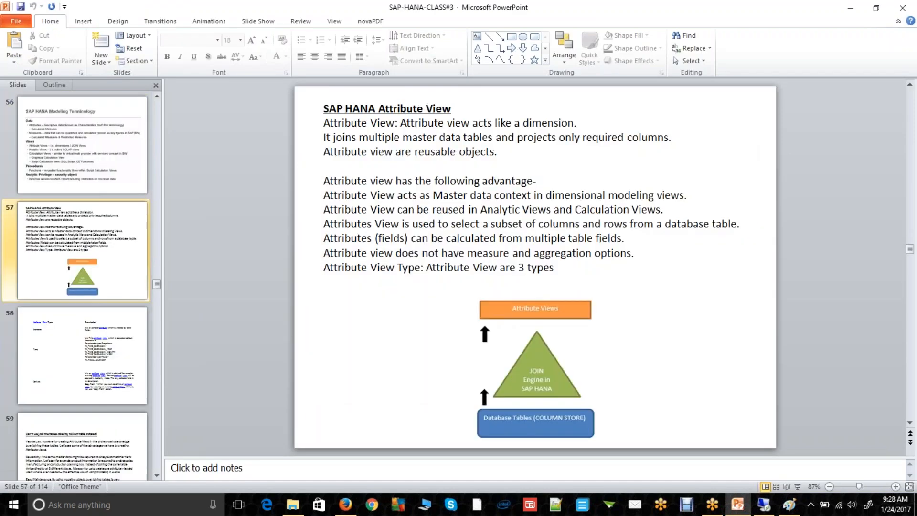
{"action": "scroll", "coordinate": [535, 268], "scroll_direction": "up", "scroll_amount": 7}
{"action": "scroll", "coordinate": [535, 267], "scroll_direction": "down", "scroll_amount": 7}
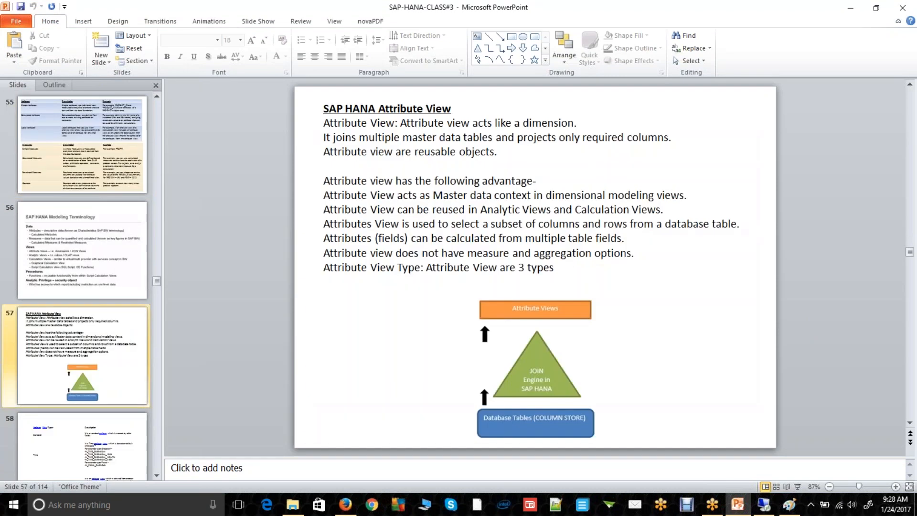
{"action": "scroll", "coordinate": [535, 267], "scroll_direction": "down", "scroll_amount": 1}
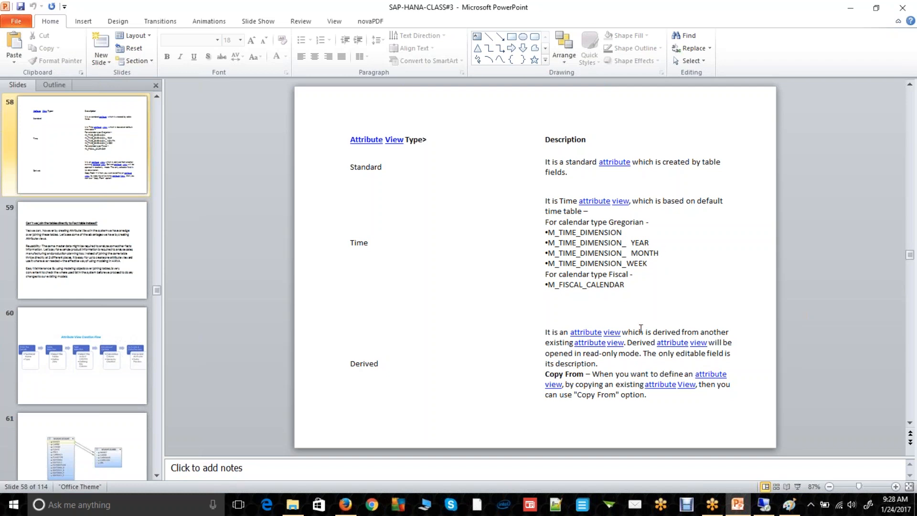
{"action": "left_click", "coordinate": [764, 504]}
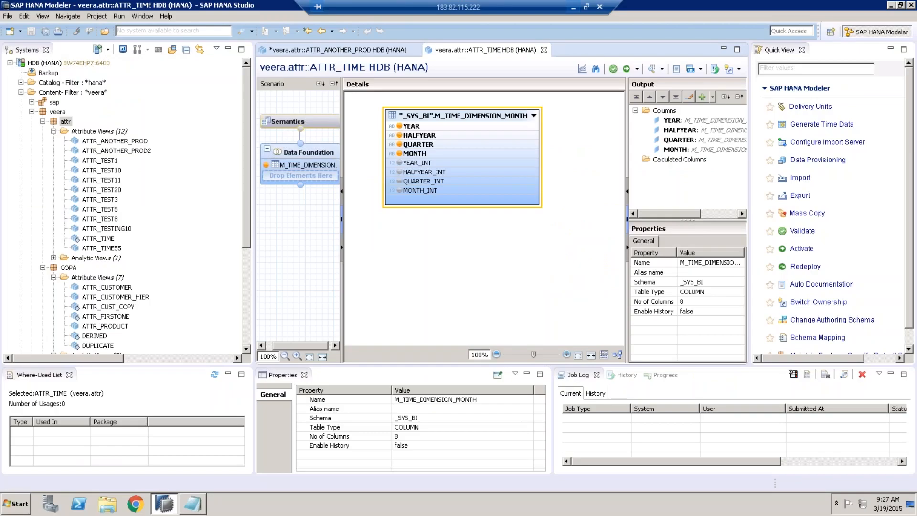
Step: Widen the scenario area and filter the catalog schemas by the pattern _sys_bi
{"action": "left_click_drag", "start_coordinate": [342, 97], "coordinate": [366, 98]}
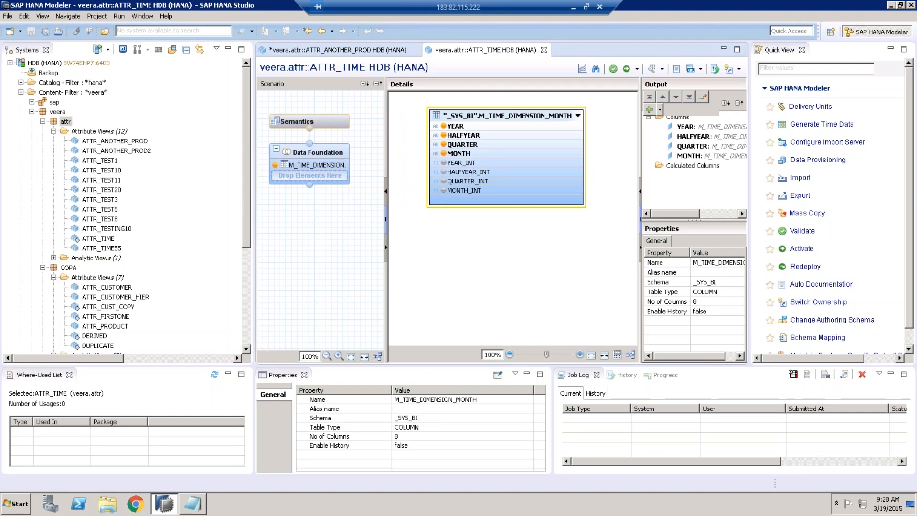
{"action": "left_click", "coordinate": [31, 112]}
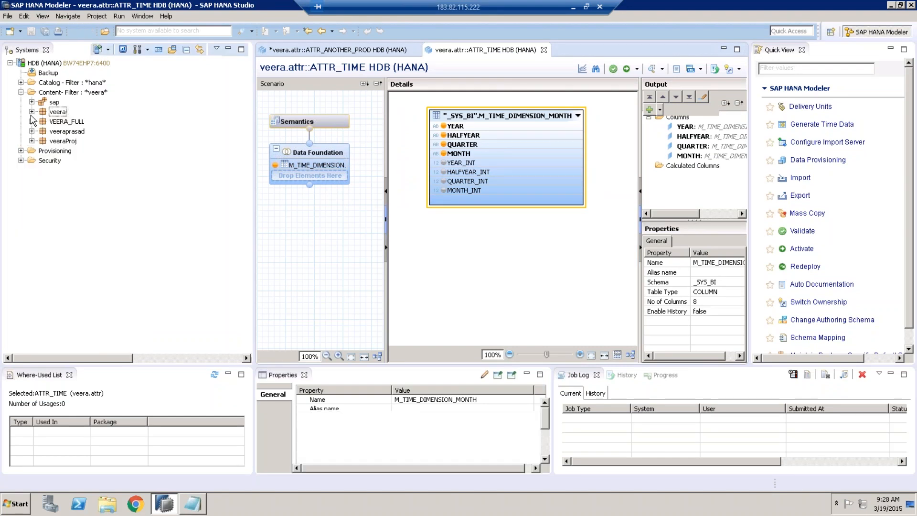
{"action": "left_click", "coordinate": [58, 86]}
{"action": "right_click", "coordinate": [58, 86]}
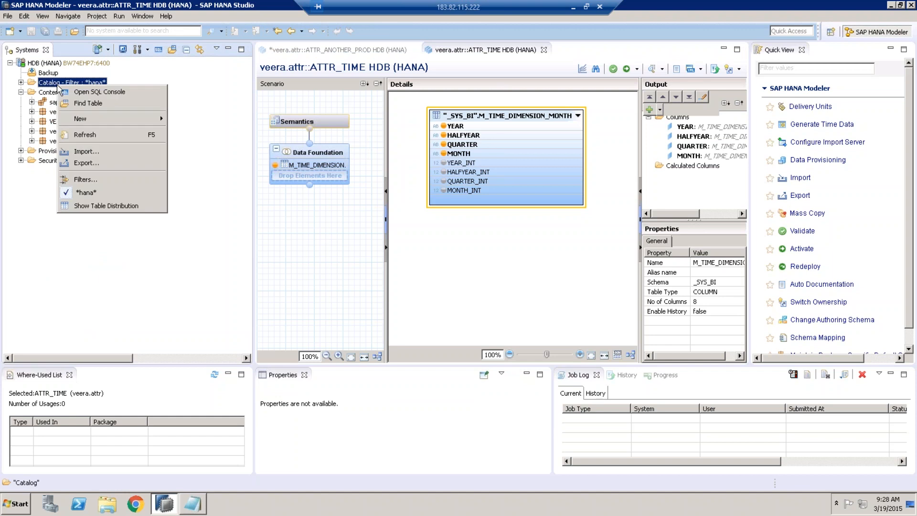
{"action": "left_click", "coordinate": [97, 182]}
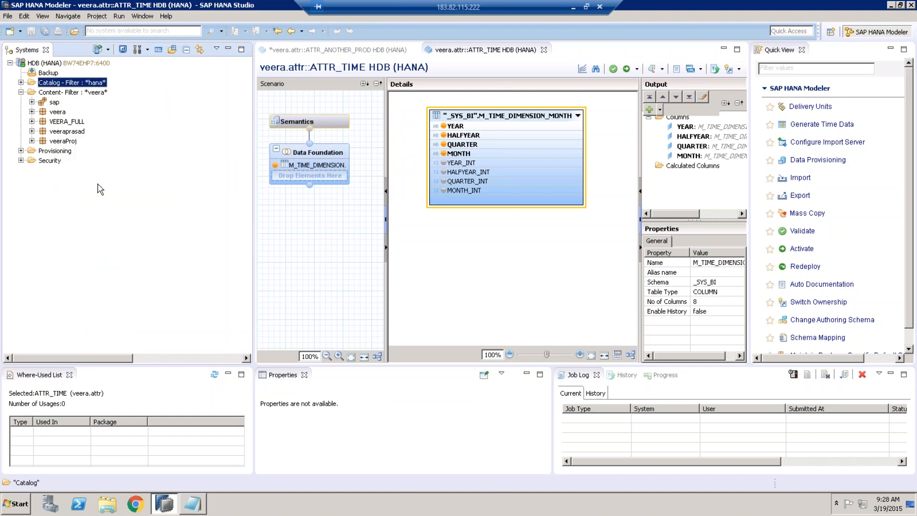
{"action": "type", "text": "_sys_bi"}
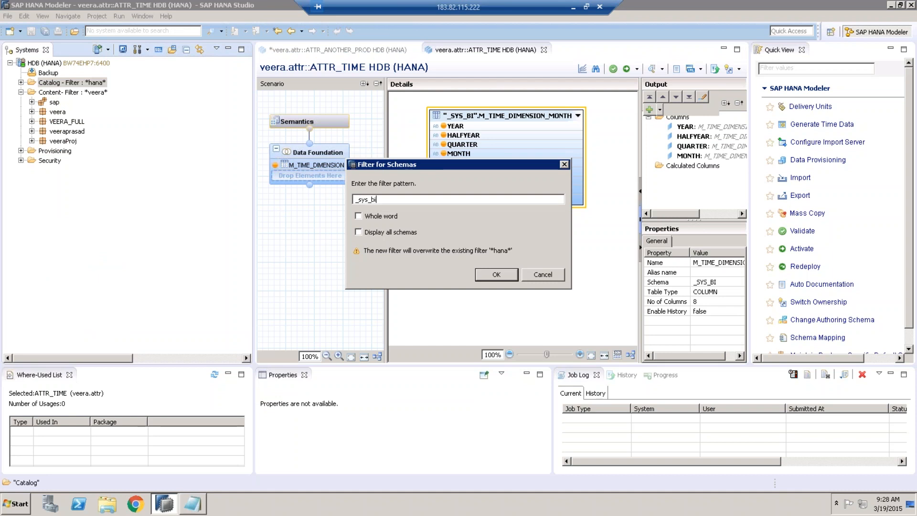
{"action": "left_click", "coordinate": [498, 276]}
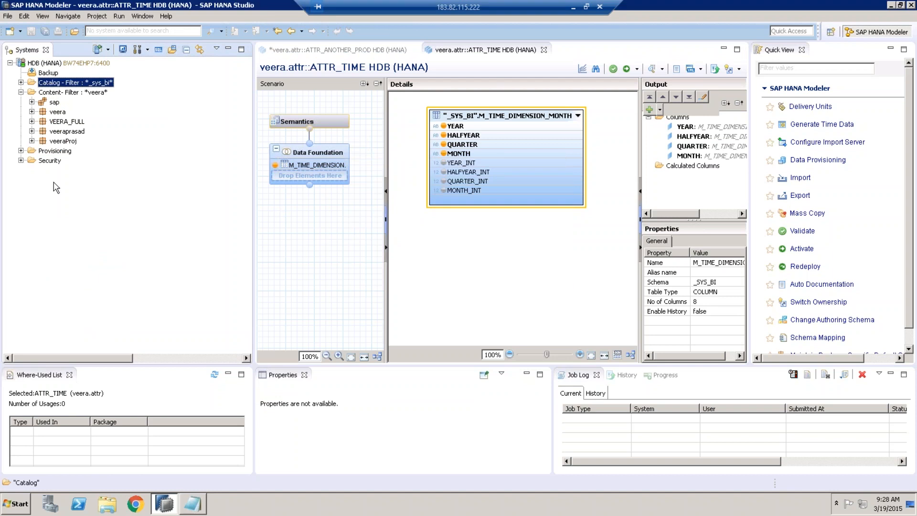
Step: Expand the tables of the _SYS_BI schema and examine the M_TIME_DIMENSION tables for day, month, week and year
{"action": "left_click", "coordinate": [21, 82]}
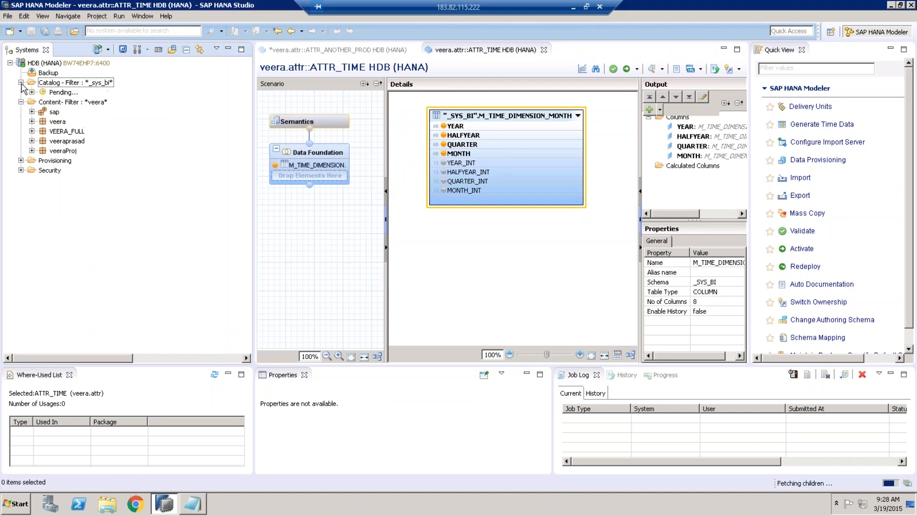
{"action": "left_click", "coordinate": [32, 102]}
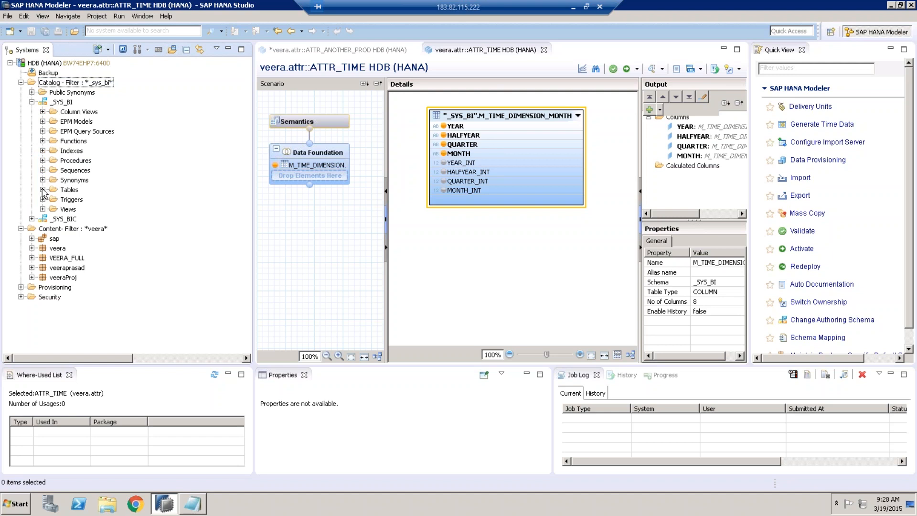
{"action": "left_click", "coordinate": [43, 190]}
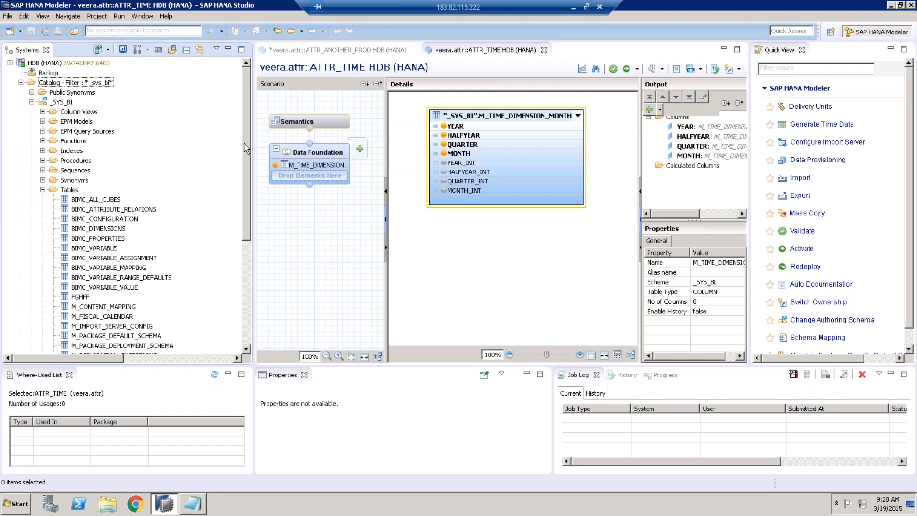
{"action": "left_click_drag", "start_coordinate": [243, 158], "coordinate": [245, 224]}
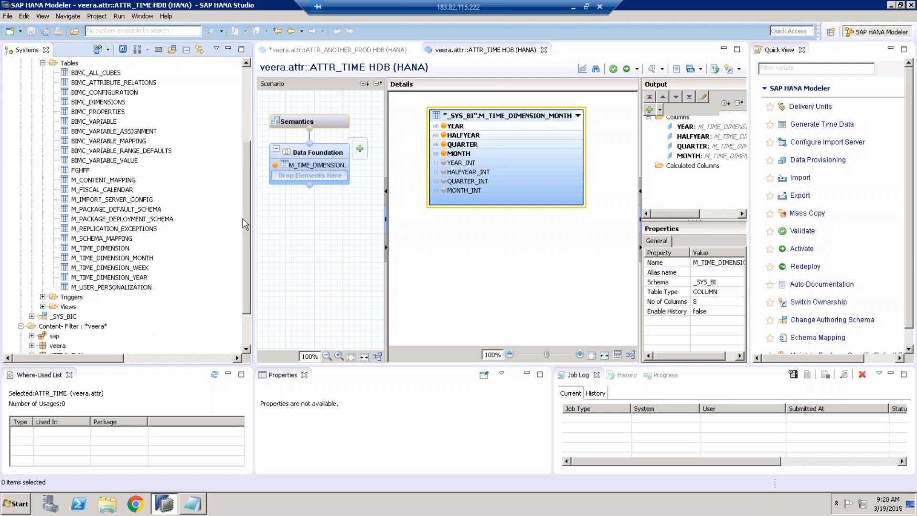
{"action": "left_click", "coordinate": [100, 259]}
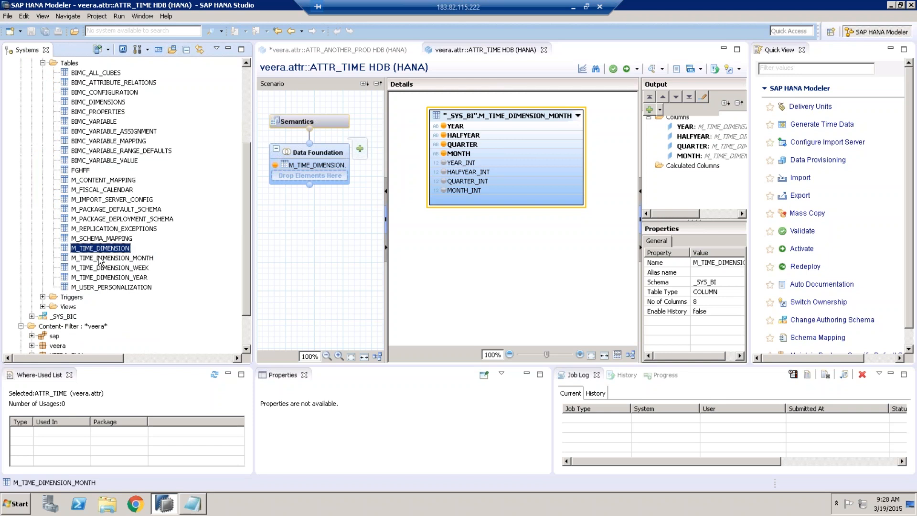
{"action": "key", "text": "shift+Up"}
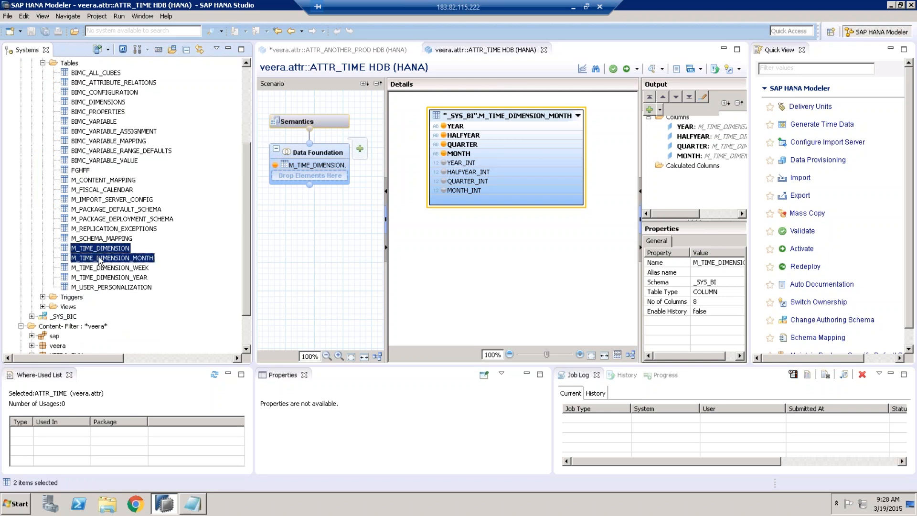
{"action": "key", "text": "shift+Down"}
{"action": "key", "text": "shift+Down"}
{"action": "key", "text": "shift+Down"}
{"action": "left_click", "coordinate": [113, 266]}
{"action": "left_click", "coordinate": [166, 264]}
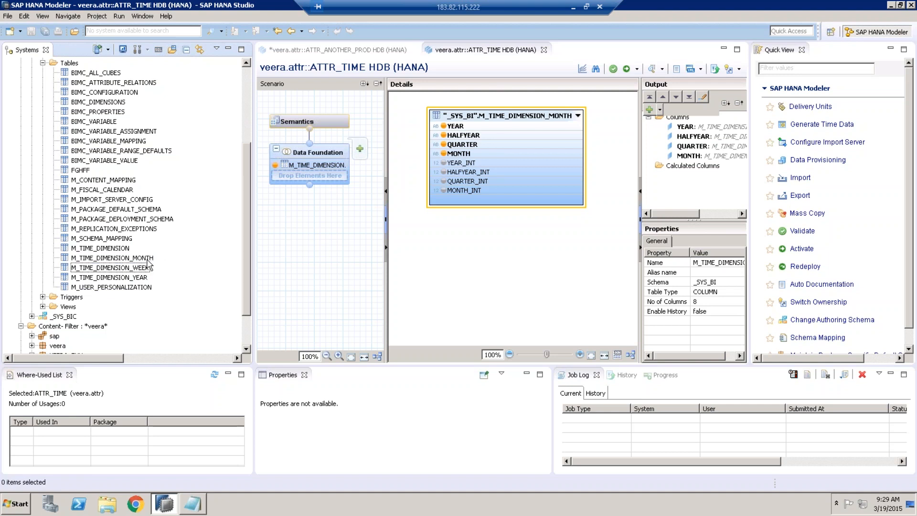
Step: Add the M_TIME_DIMENSION_MONTH table to ATTR_TIME's data foundation and collapse the _SYS_BI table list
{"action": "left_click", "coordinate": [126, 259]}
{"action": "left_click_drag", "start_coordinate": [128, 263], "coordinate": [302, 182]}
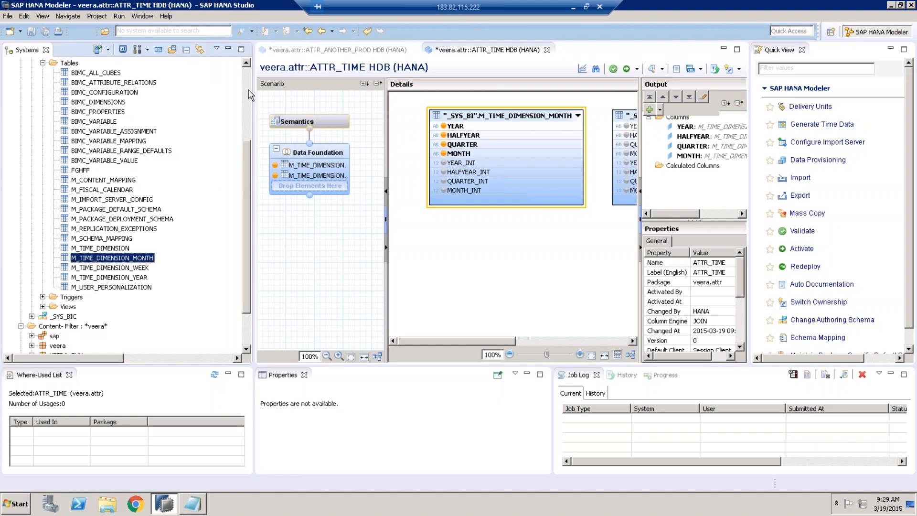
{"action": "left_click_drag", "start_coordinate": [246, 181], "coordinate": [246, 104]}
{"action": "left_click", "coordinate": [43, 189]}
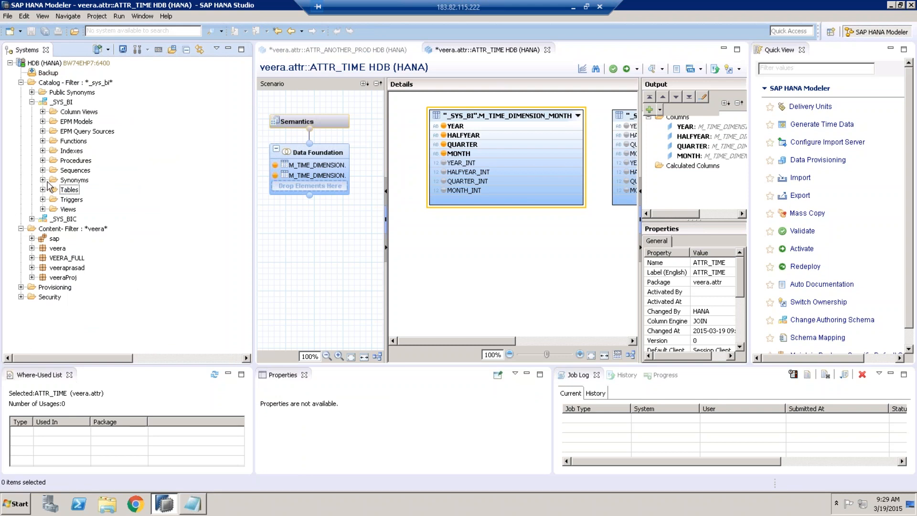
Step: Start another attribute view in the veera.attr package with the subtype Time
{"action": "left_click", "coordinate": [32, 248]}
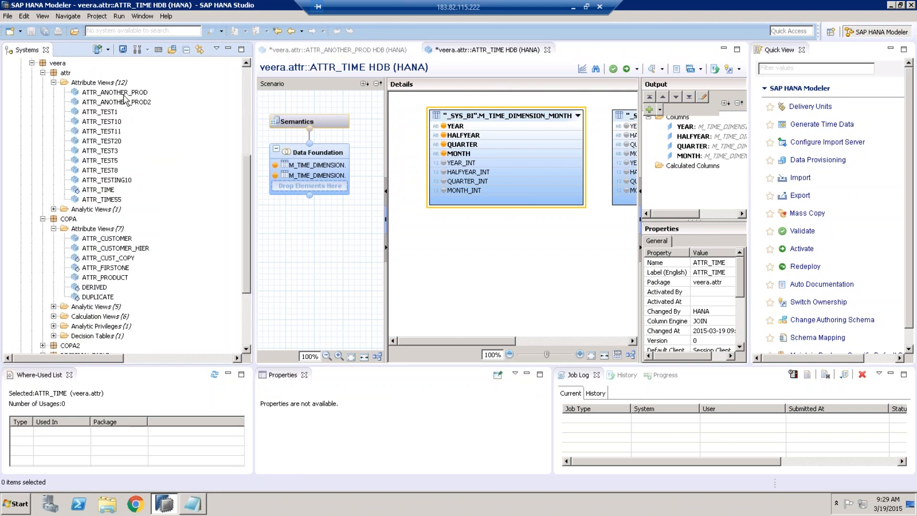
{"action": "left_click", "coordinate": [67, 75]}
{"action": "right_click", "coordinate": [67, 74]}
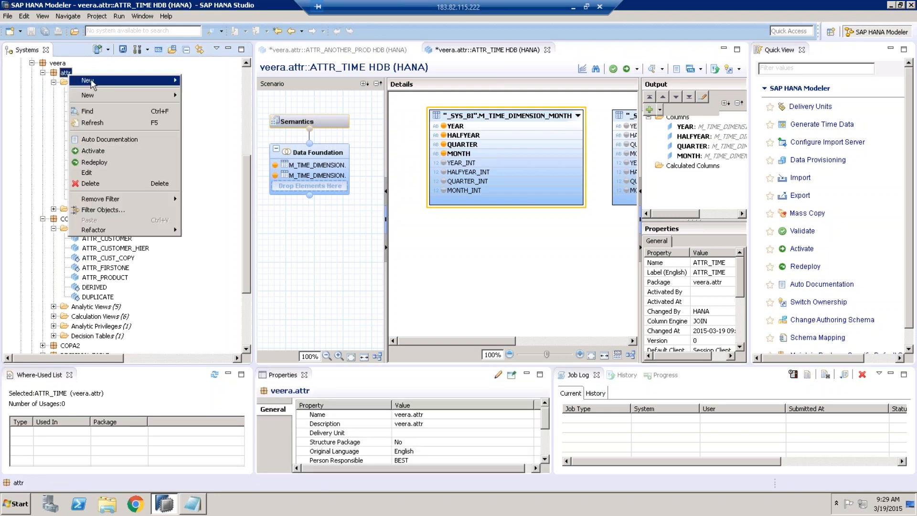
{"action": "mouse_move", "coordinate": [151, 101]}
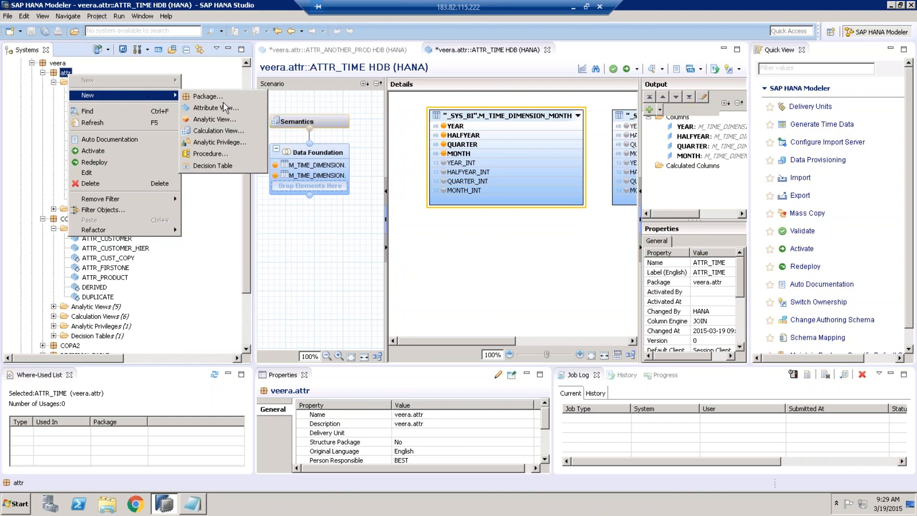
{"action": "left_click", "coordinate": [236, 110]}
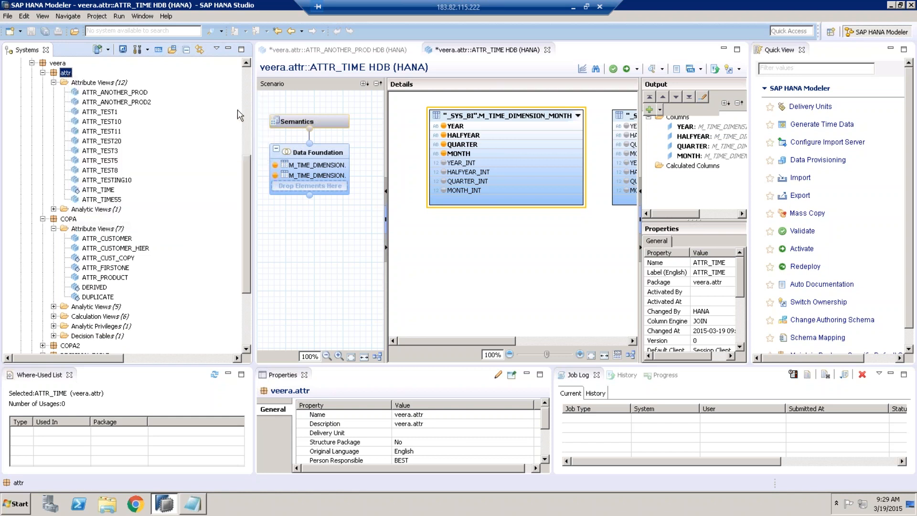
{"action": "left_click", "coordinate": [383, 264]}
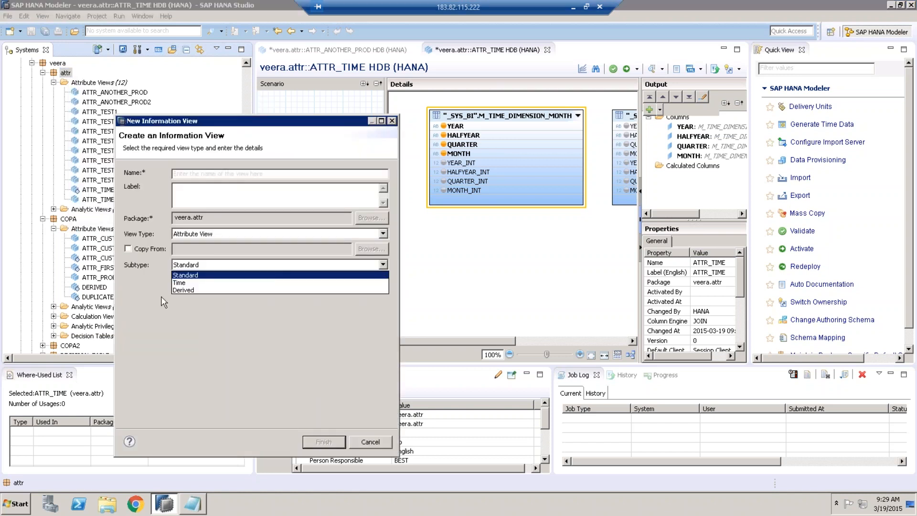
{"action": "left_click", "coordinate": [185, 281]}
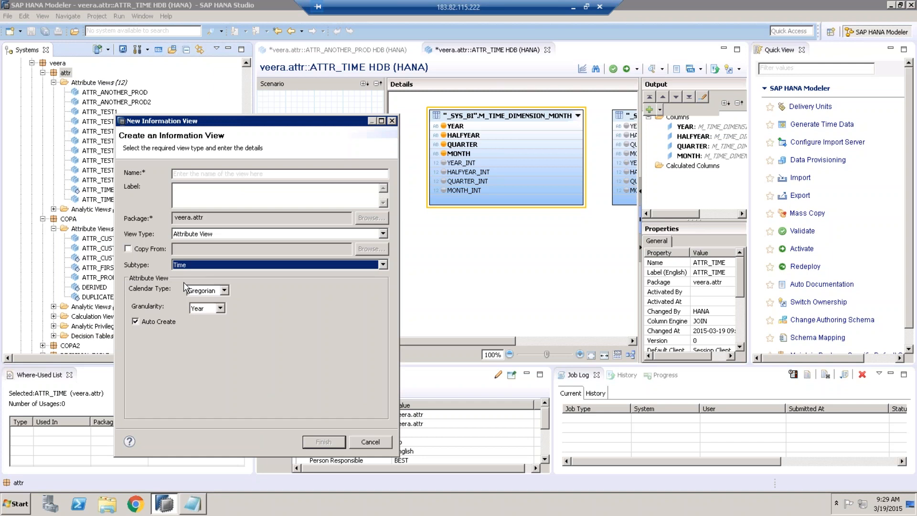
Step: Turn off Auto Create, name the view ATTR_NON_AUTO_TIME, and create it with the Gregorian calendar and Year granularity
{"action": "left_click", "coordinate": [140, 321]}
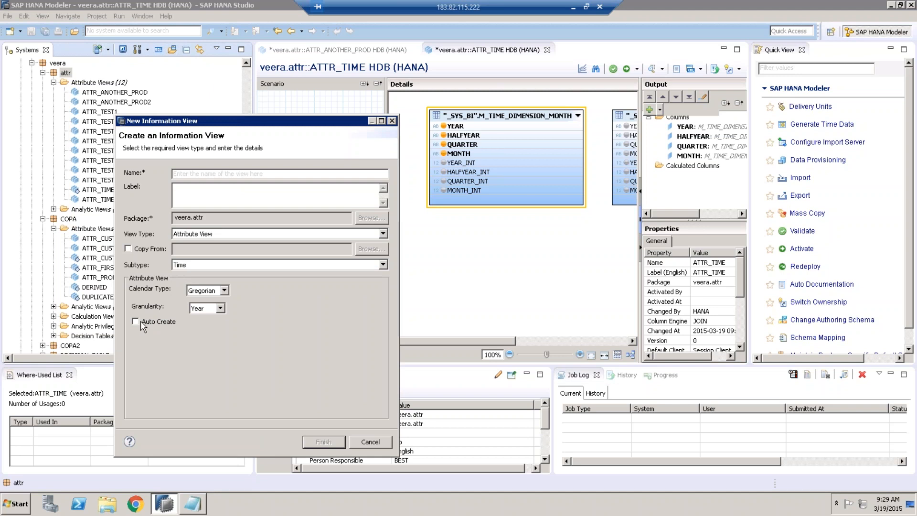
{"action": "left_click", "coordinate": [200, 174]}
{"action": "type", "text": "ATTR_NON_A"}
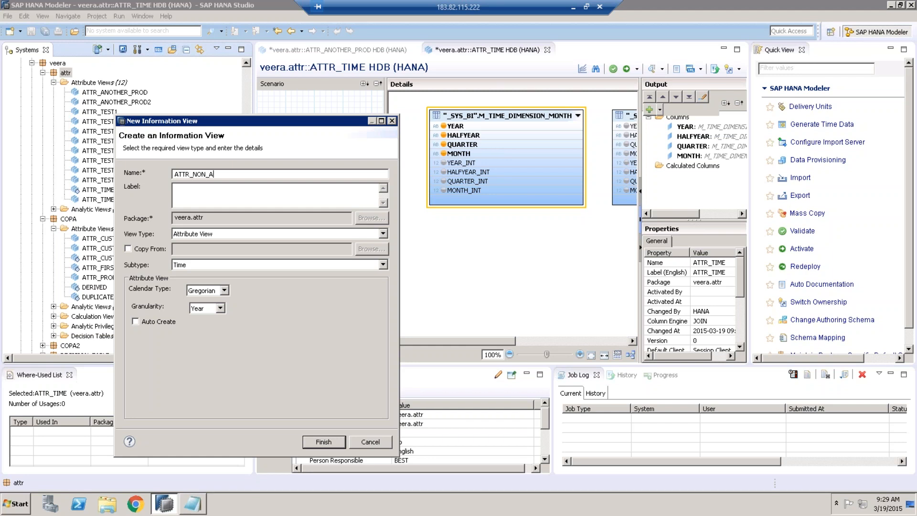
{"action": "type", "text": "UTO_TIME"}
{"action": "left_click", "coordinate": [320, 440]}
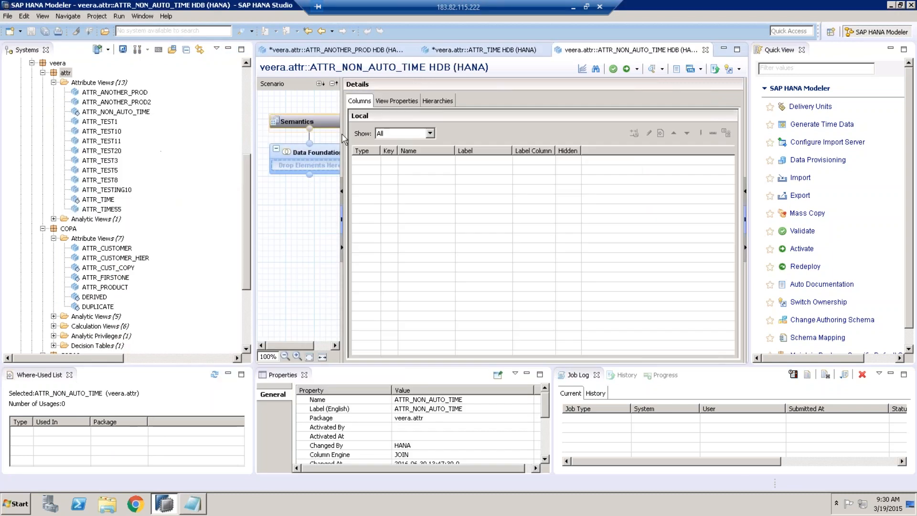
Step: Add the M_TIME_DIMENSION_YEAR table from the _SYS_BI schema to ATTR_NON_AUTO_TIME's data foundation
{"action": "left_click_drag", "start_coordinate": [343, 138], "coordinate": [375, 136]}
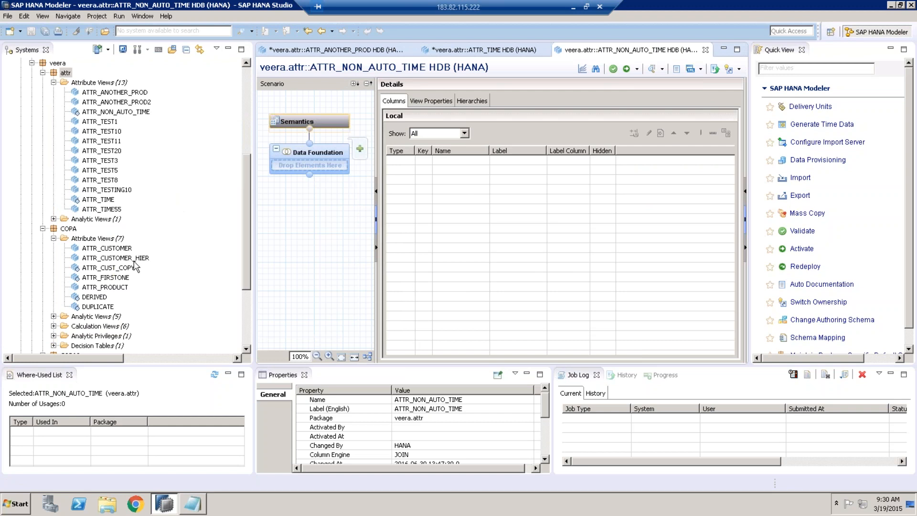
{"action": "left_click", "coordinate": [244, 91]}
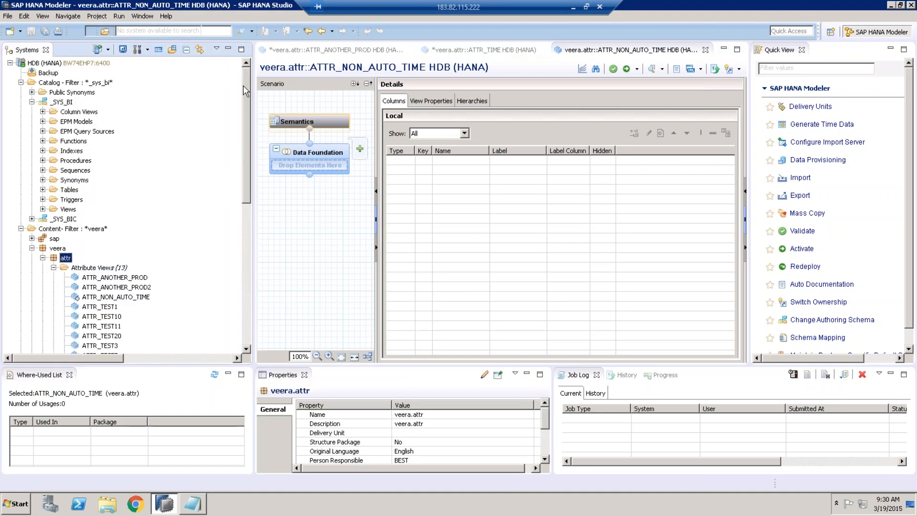
{"action": "left_click", "coordinate": [42, 189]}
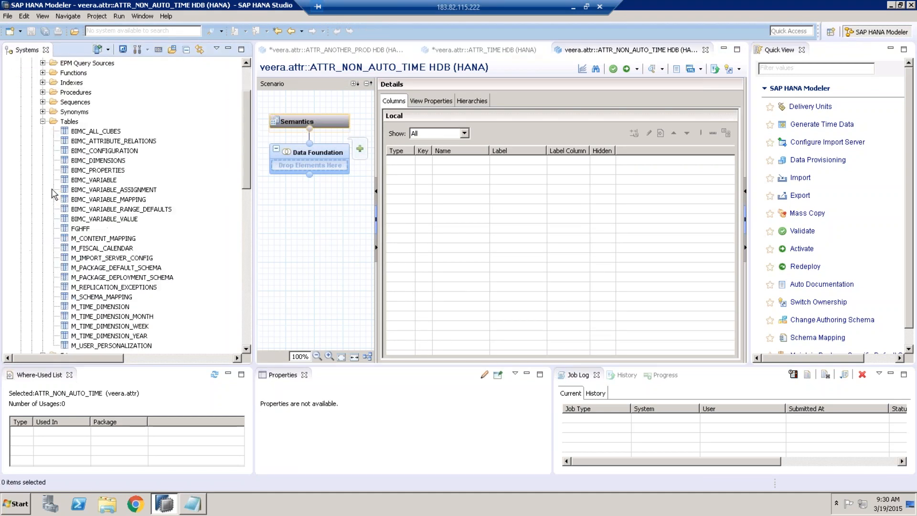
{"action": "left_click_drag", "start_coordinate": [246, 165], "coordinate": [252, 209]}
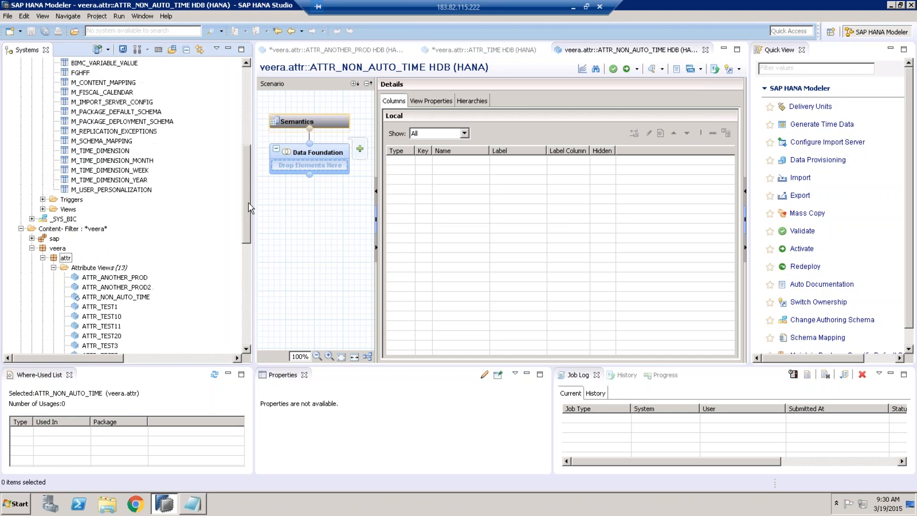
{"action": "left_click_drag", "start_coordinate": [125, 183], "coordinate": [310, 170]}
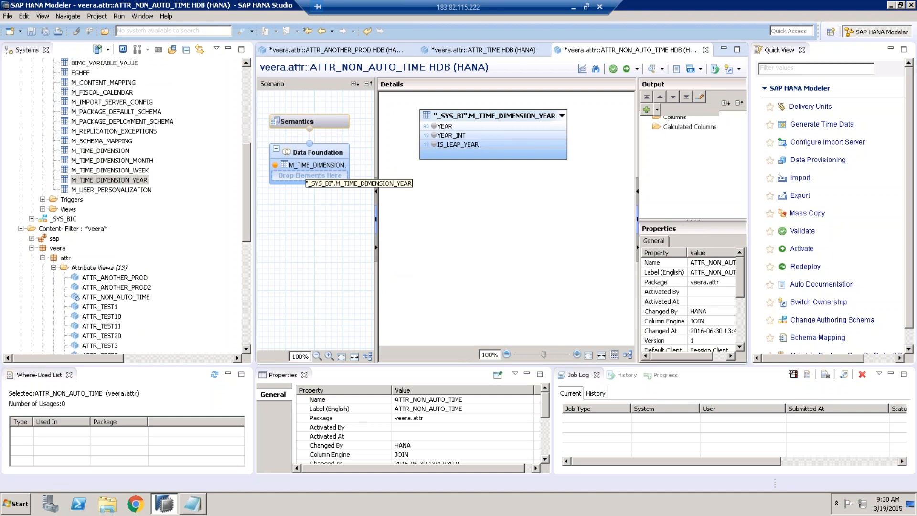
Step: Enlarge the ATTR_NON_AUTO_TIME editor to examine its data foundation, restore the layout, and collapse the catalog folder
{"action": "left_click", "coordinate": [246, 83]}
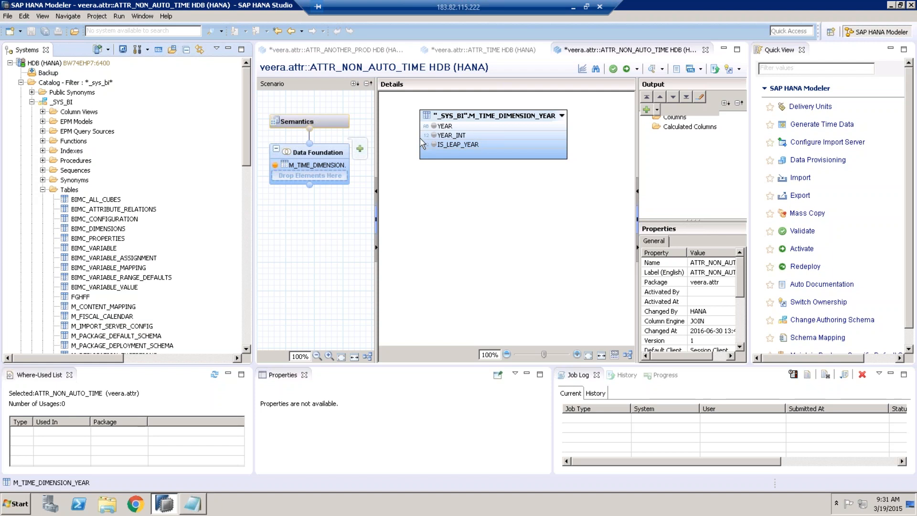
{"action": "double_click", "coordinate": [612, 51]}
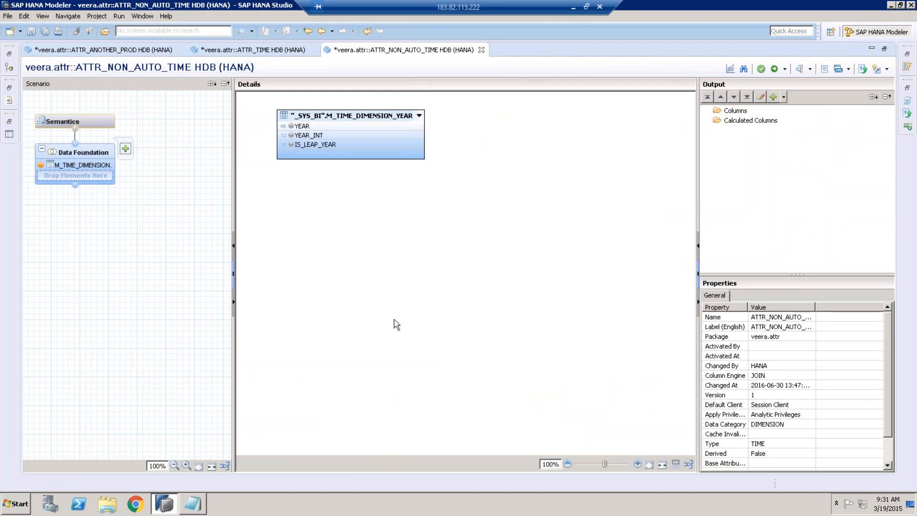
{"action": "double_click", "coordinate": [388, 50]}
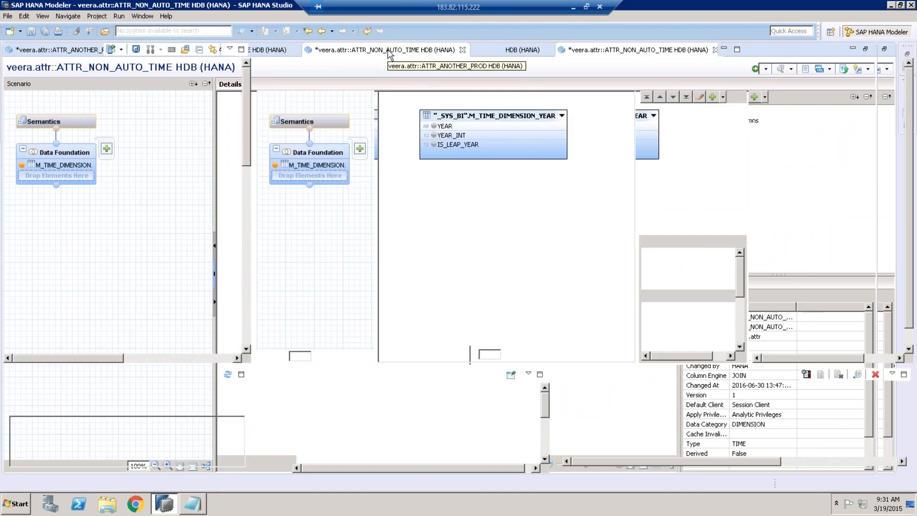
{"action": "left_click", "coordinate": [21, 82]}
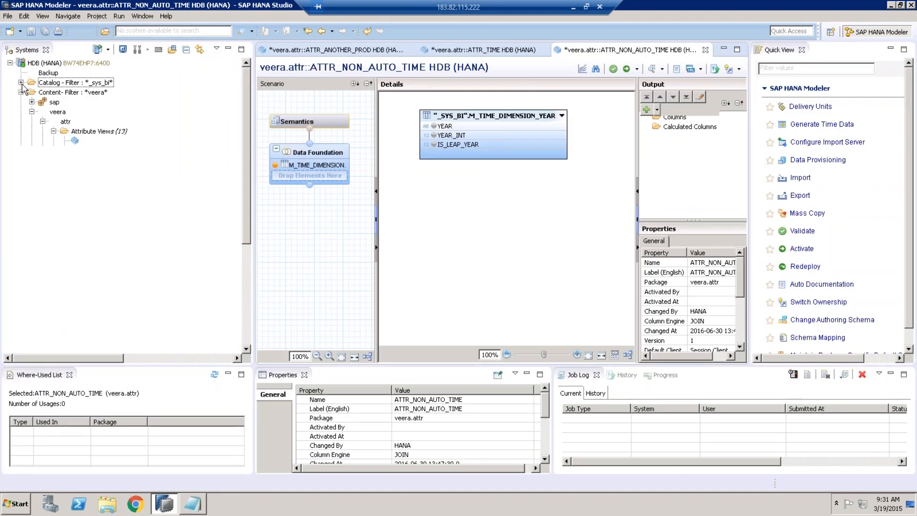
Step: Start a new attribute view named ATTR_THIRDONE in the veera.attr package with the subtype Derived
{"action": "right_click", "coordinate": [67, 123]}
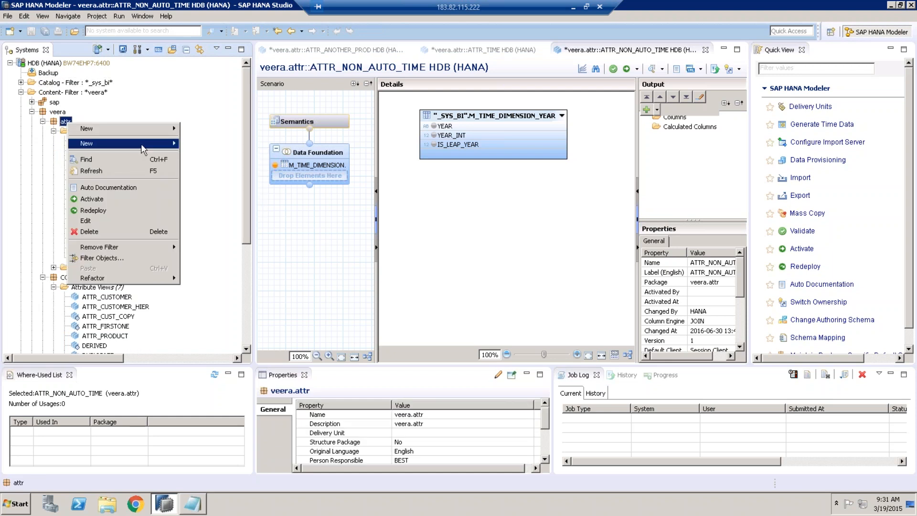
{"action": "mouse_move", "coordinate": [142, 149]}
{"action": "left_click", "coordinate": [214, 153]}
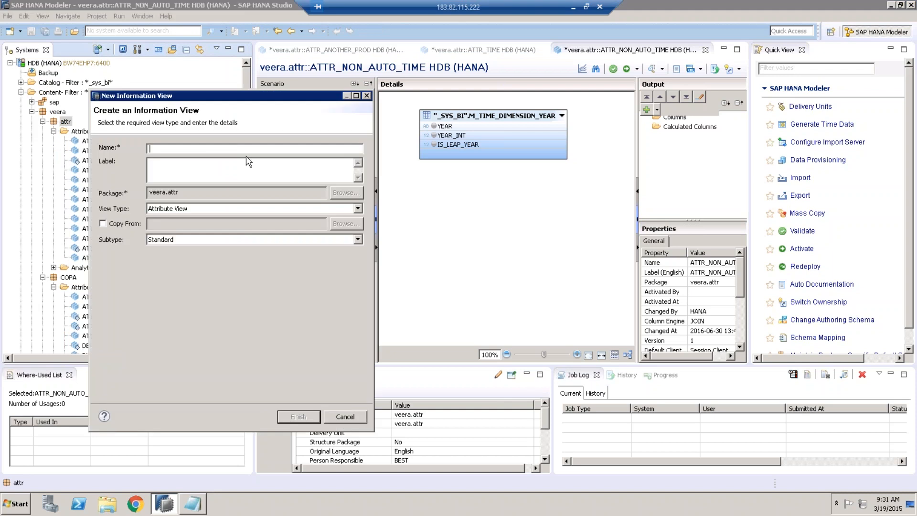
{"action": "type", "text": "ATTR_THIRDONE"}
{"action": "left_click", "coordinate": [358, 239]}
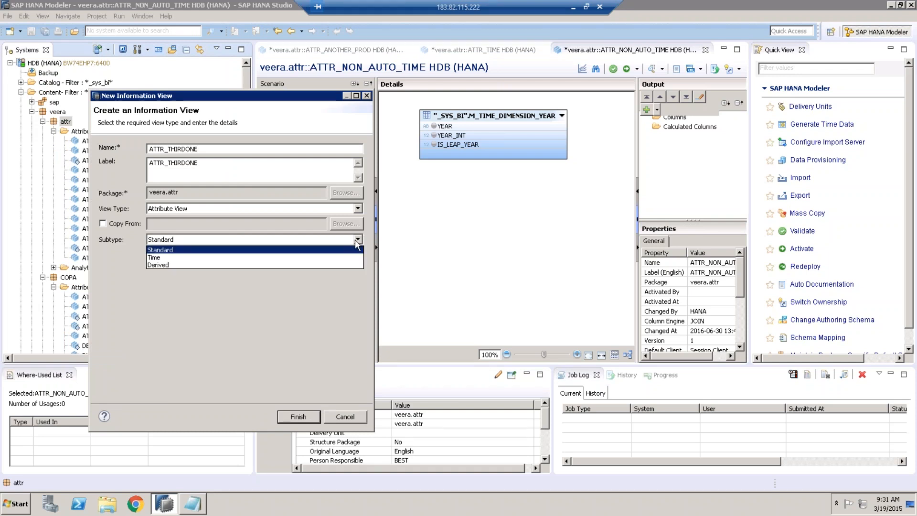
{"action": "left_click", "coordinate": [166, 265]}
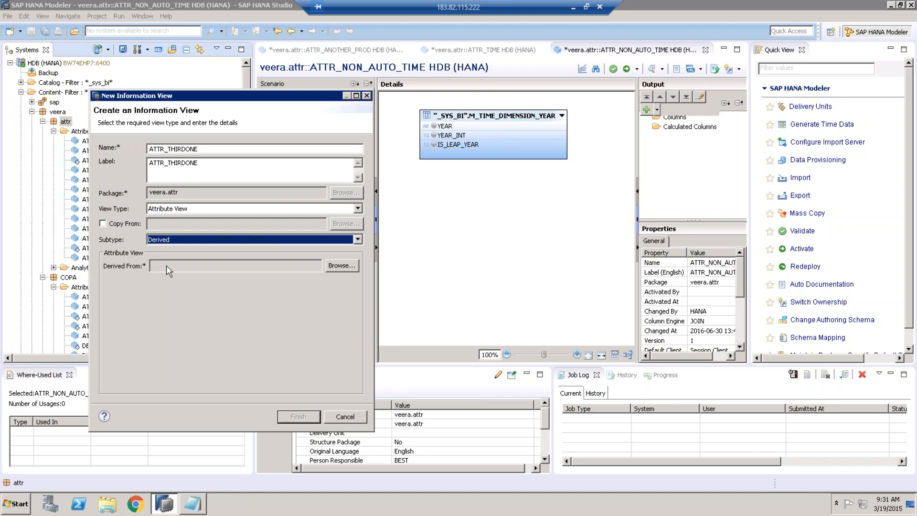
Step: Turn the Copy From option on and off again, and reselect the Derived subtype
{"action": "left_click", "coordinate": [116, 225]}
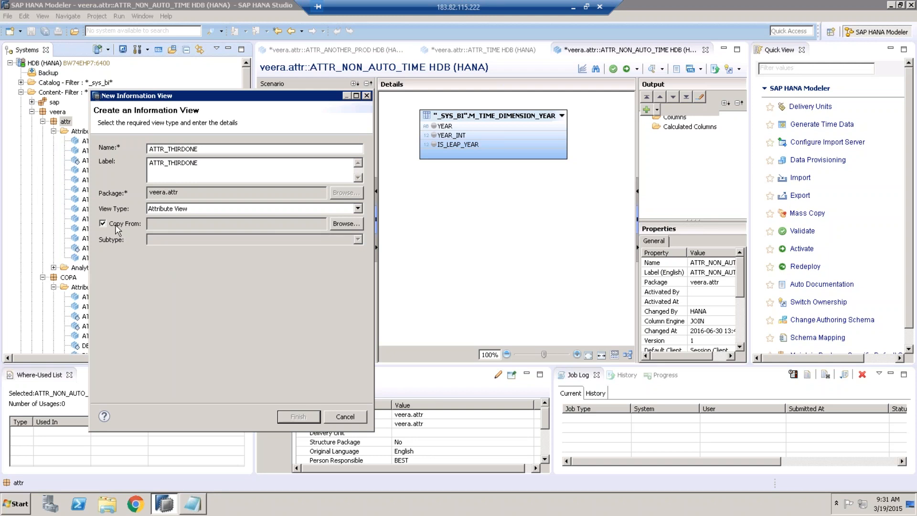
{"action": "left_click", "coordinate": [116, 225]}
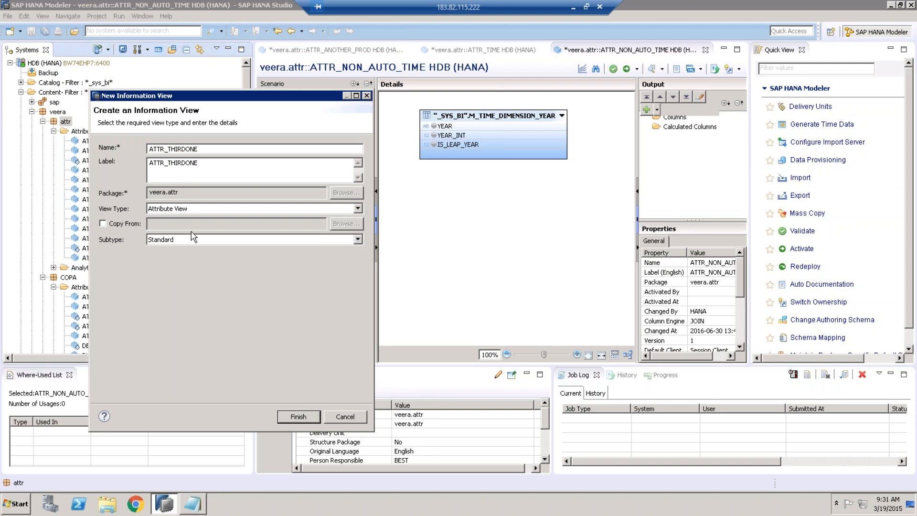
{"action": "left_click", "coordinate": [355, 241]}
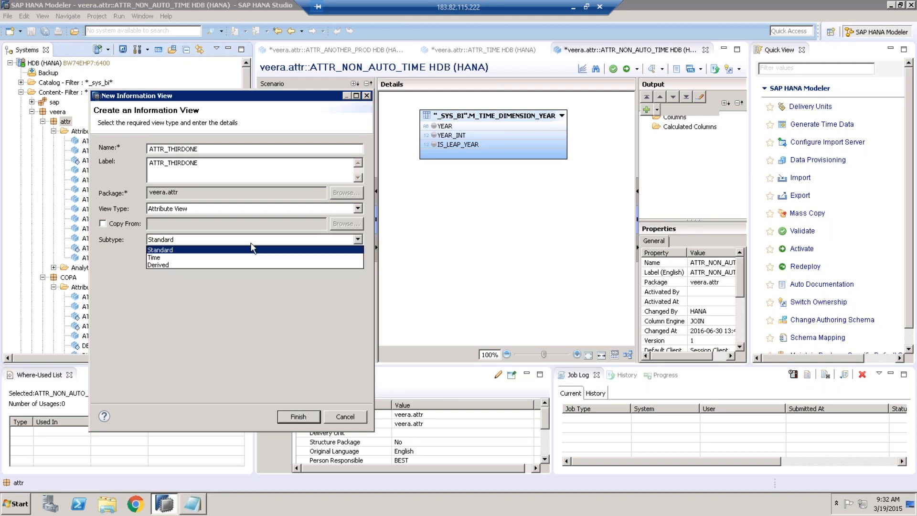
{"action": "left_click", "coordinate": [168, 265]}
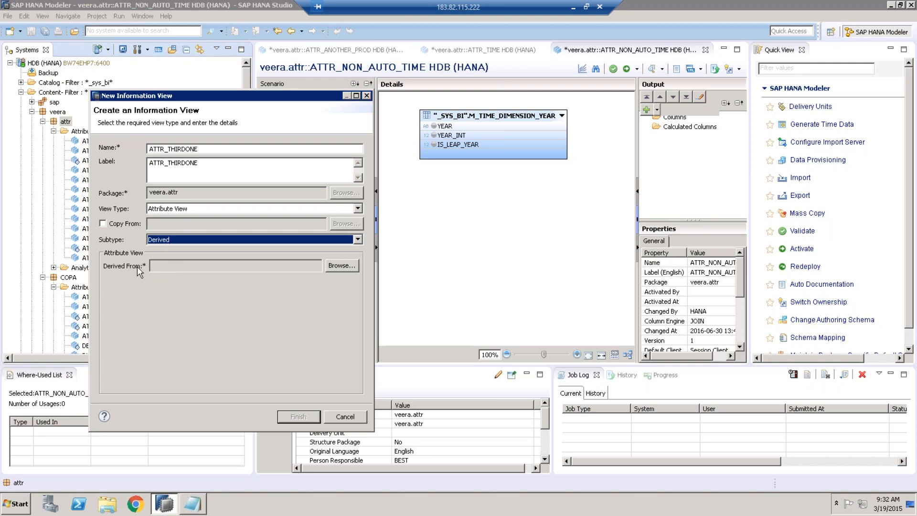
Step: Set ATTR_CUSTOMER from the veera.COPA package as the view to derive from, and create ATTR_THIRDONE
{"action": "left_click", "coordinate": [341, 268]}
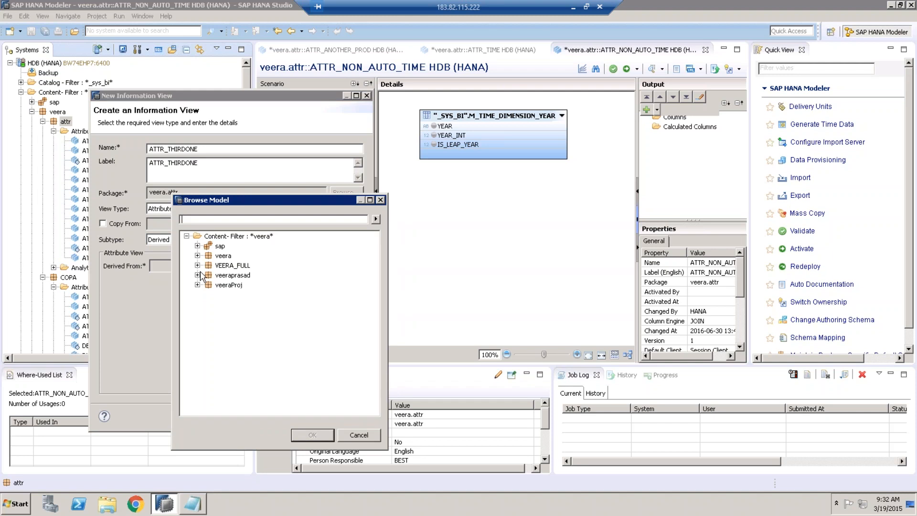
{"action": "left_click", "coordinate": [197, 256]}
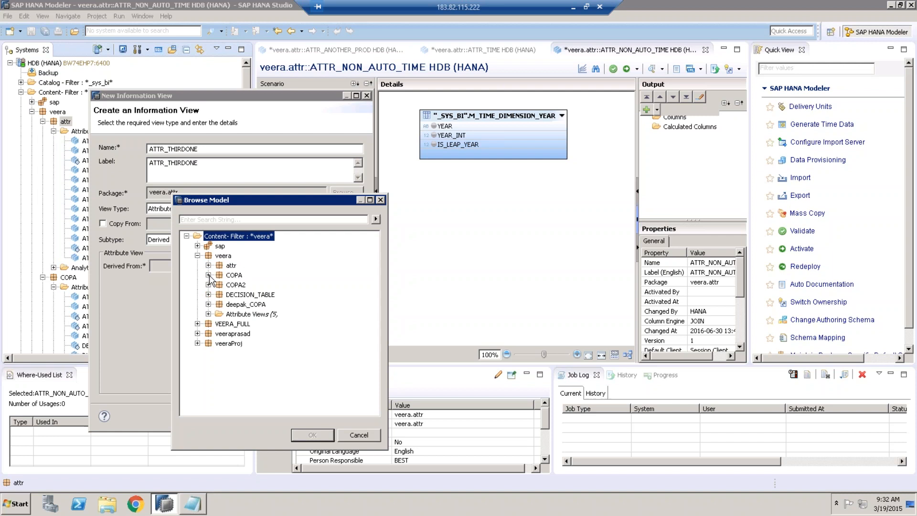
{"action": "left_click", "coordinate": [208, 275]}
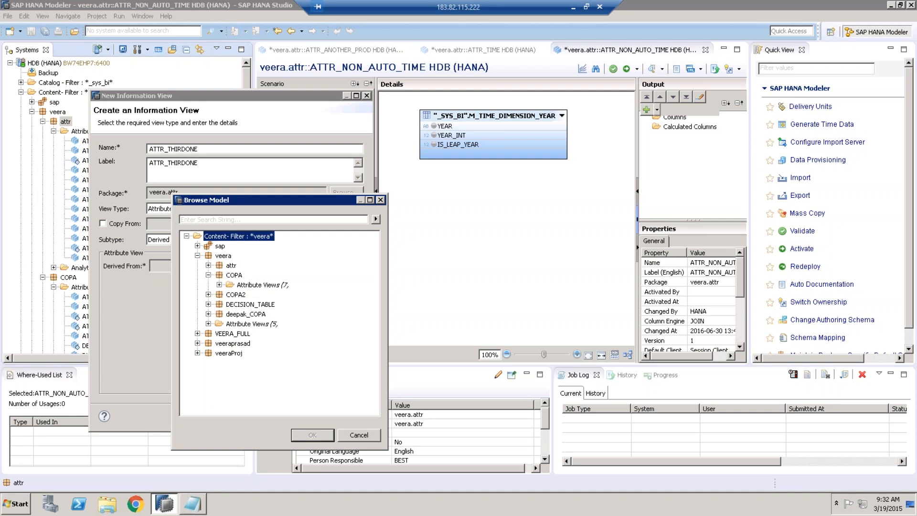
{"action": "left_click", "coordinate": [218, 285]}
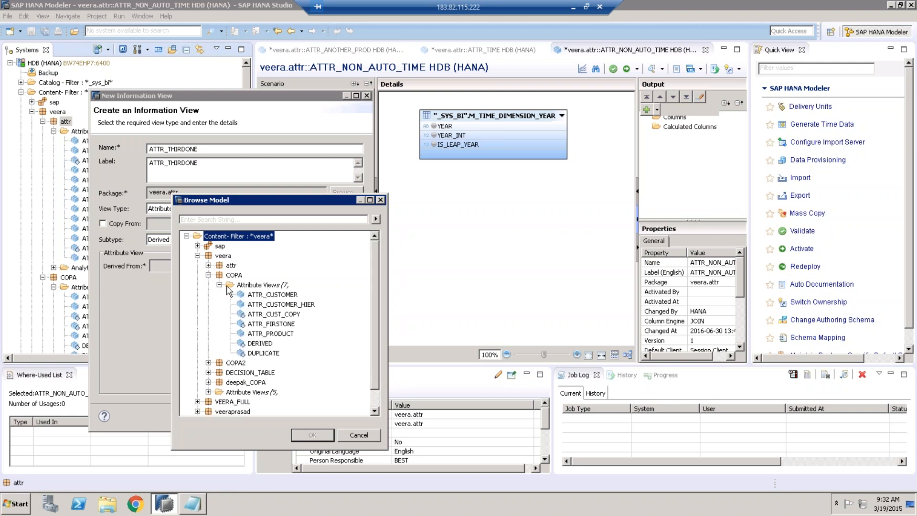
{"action": "left_click", "coordinate": [271, 295]}
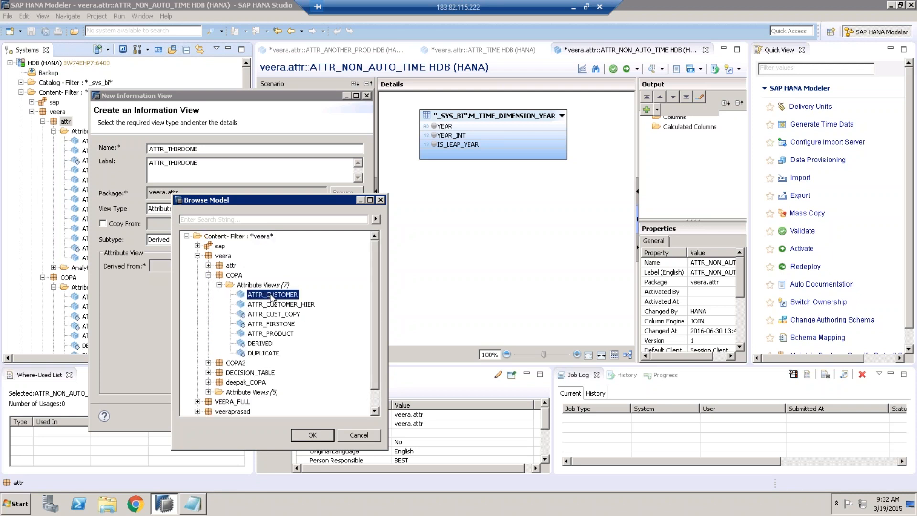
{"action": "left_click", "coordinate": [316, 438]}
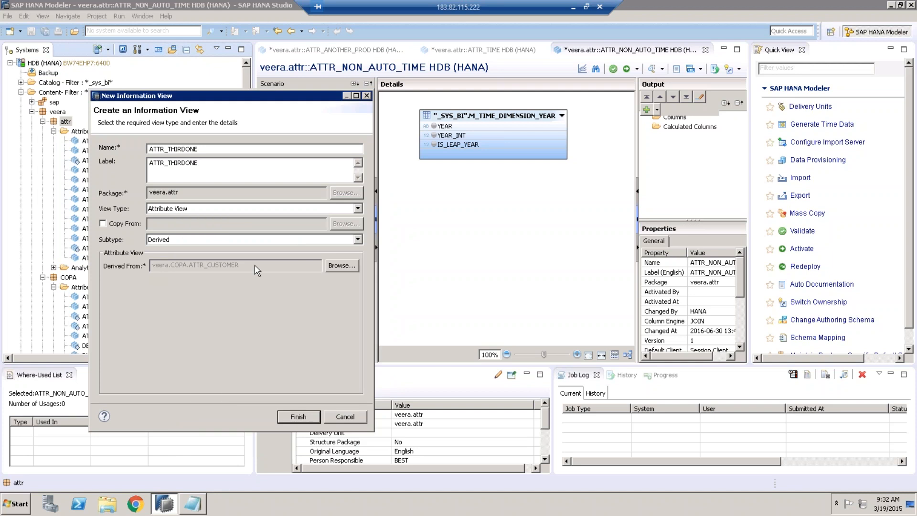
{"action": "left_click", "coordinate": [306, 419]}
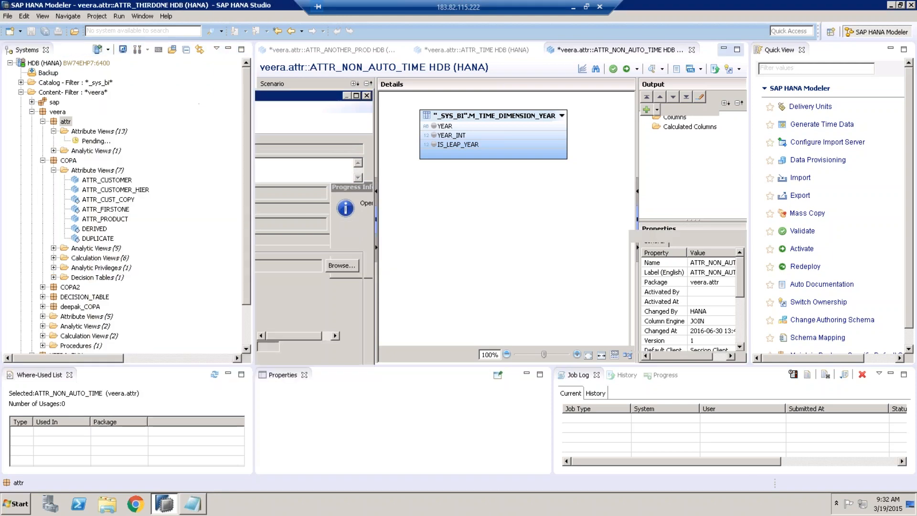
Step: Widen ATTR_THIRDONE's scenario area and try to preview the data of the KNA1 table in its data foundation
{"action": "left_click_drag", "start_coordinate": [341, 101], "coordinate": [438, 98]}
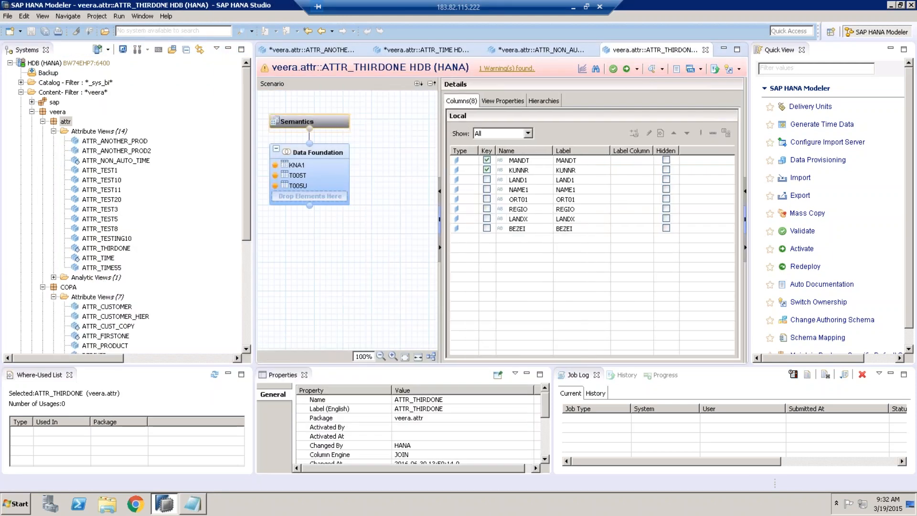
{"action": "right_click", "coordinate": [300, 168]}
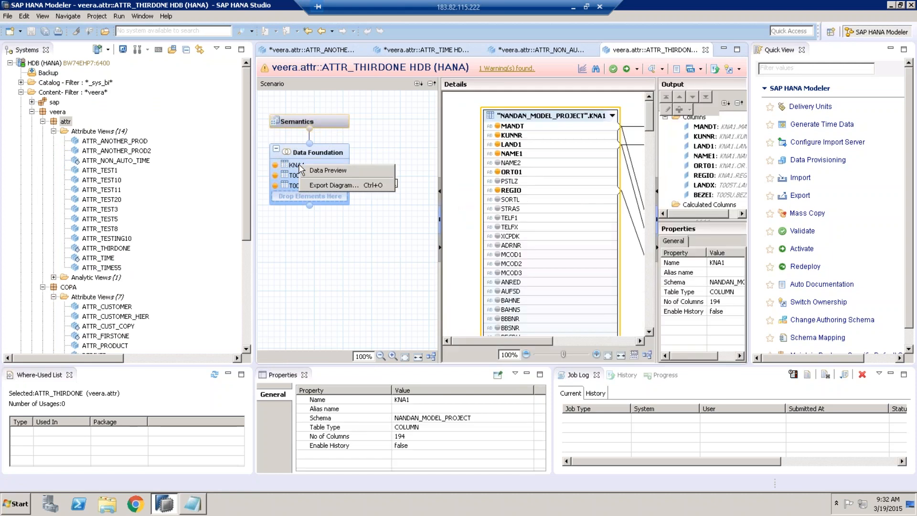
{"action": "left_click", "coordinate": [326, 171]}
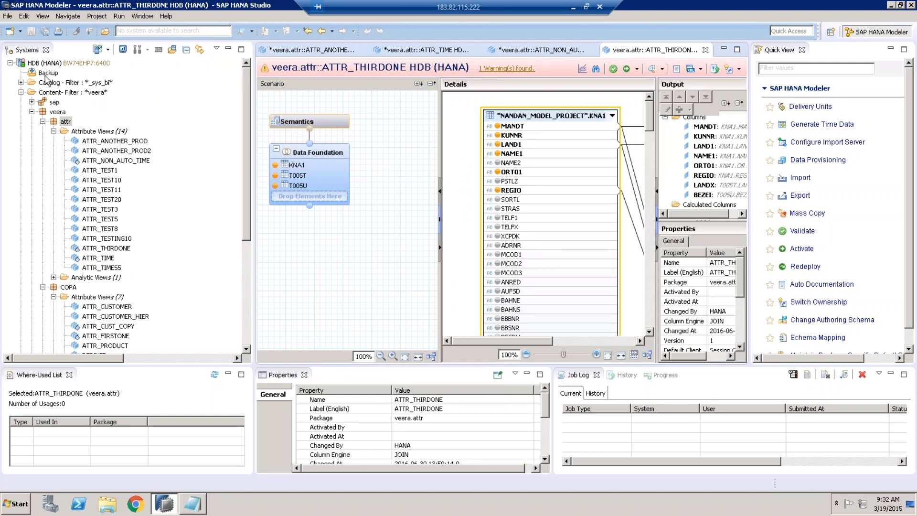
Step: Try to add the M_TIME_DIMENSION table from the _SYS_BI schema to ATTR_THIRDONE's data foundation
{"action": "left_click", "coordinate": [20, 83]}
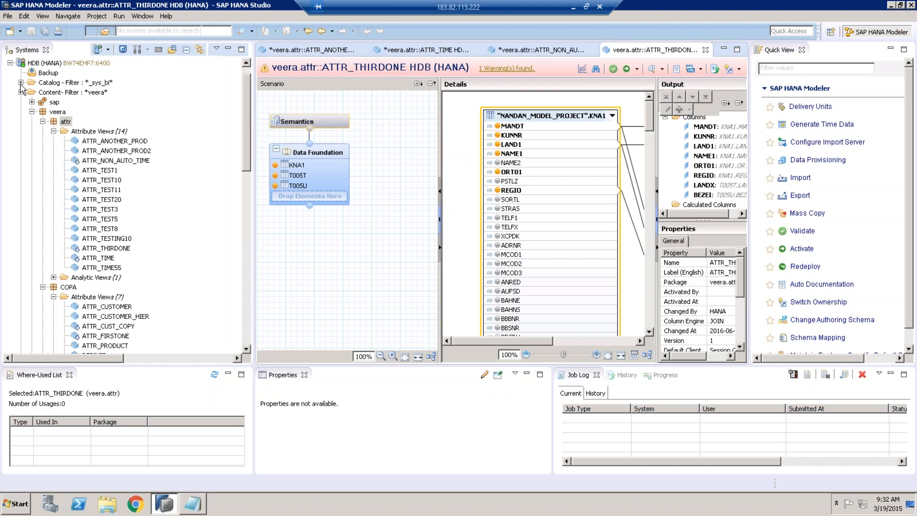
{"action": "left_click", "coordinate": [246, 291]}
{"action": "left_click", "coordinate": [247, 292]}
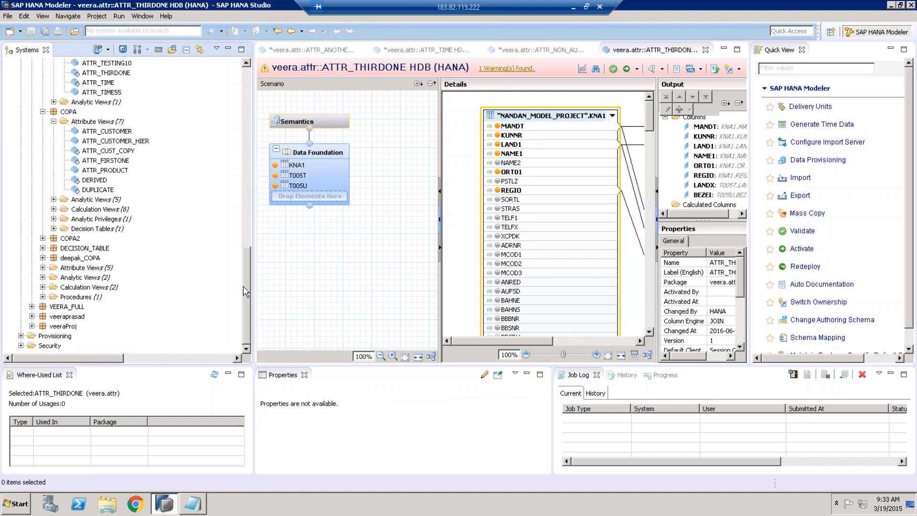
{"action": "left_click", "coordinate": [247, 127]}
{"action": "left_click_drag", "start_coordinate": [120, 123], "coordinate": [293, 179]}
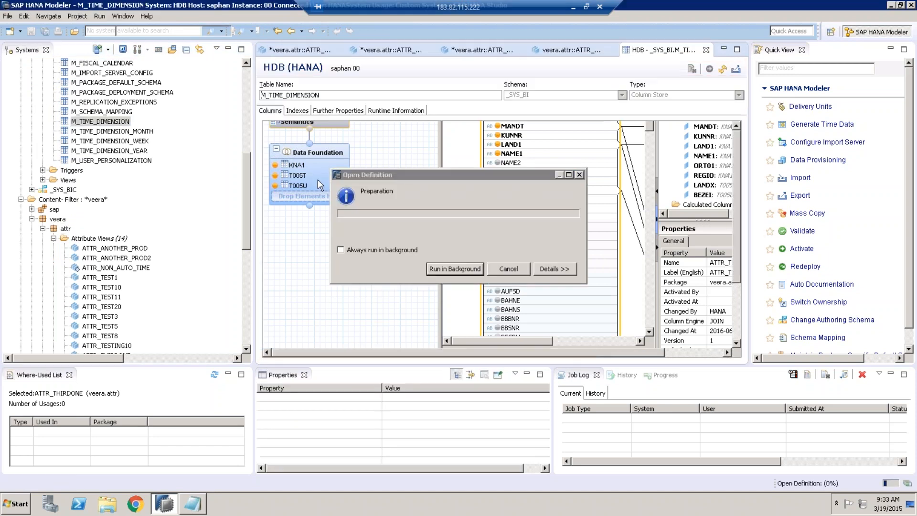
{"action": "left_click", "coordinate": [573, 50]}
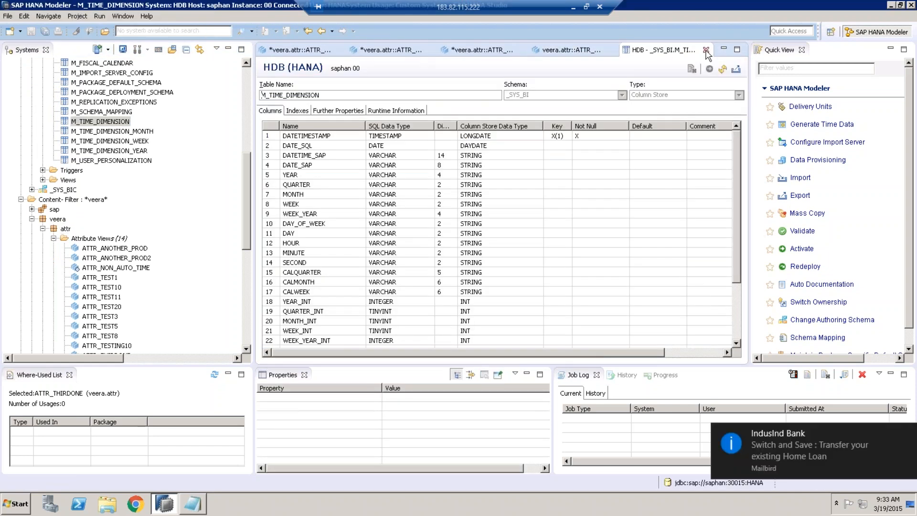
{"action": "left_click", "coordinate": [103, 123]}
{"action": "left_click_drag", "start_coordinate": [103, 125], "coordinate": [301, 190]}
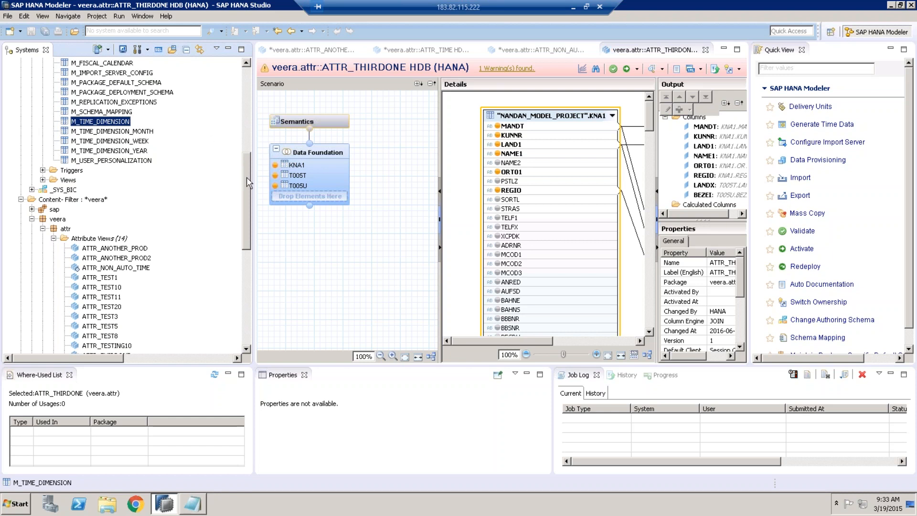
Step: Start a new attribute view named ATTR_COPY_FROM in the veera.attr package with the Copy From option on
{"action": "left_click_drag", "start_coordinate": [248, 183], "coordinate": [248, 237]}
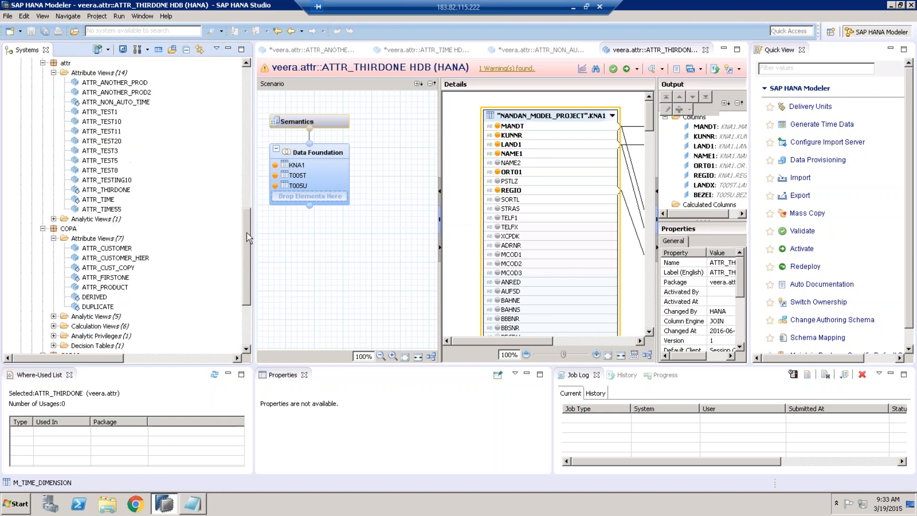
{"action": "left_click", "coordinate": [246, 63]}
{"action": "left_click", "coordinate": [246, 63]}
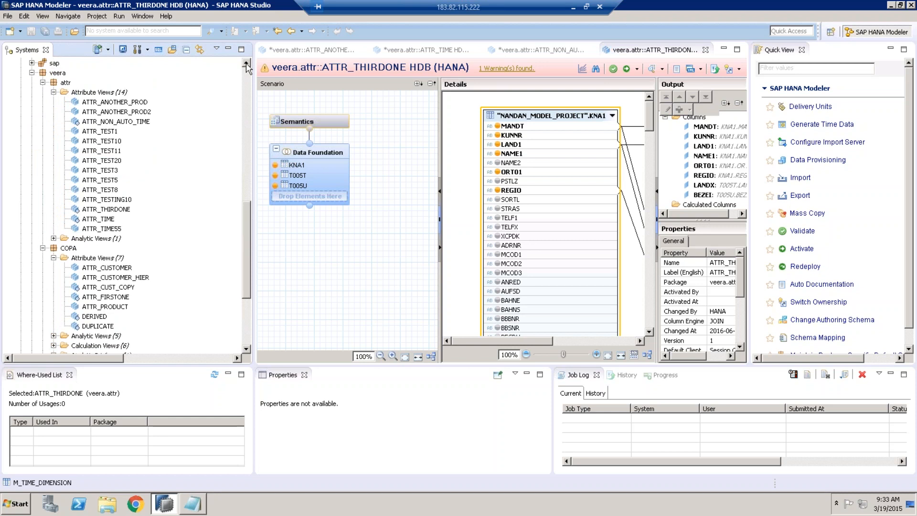
{"action": "right_click", "coordinate": [65, 84]}
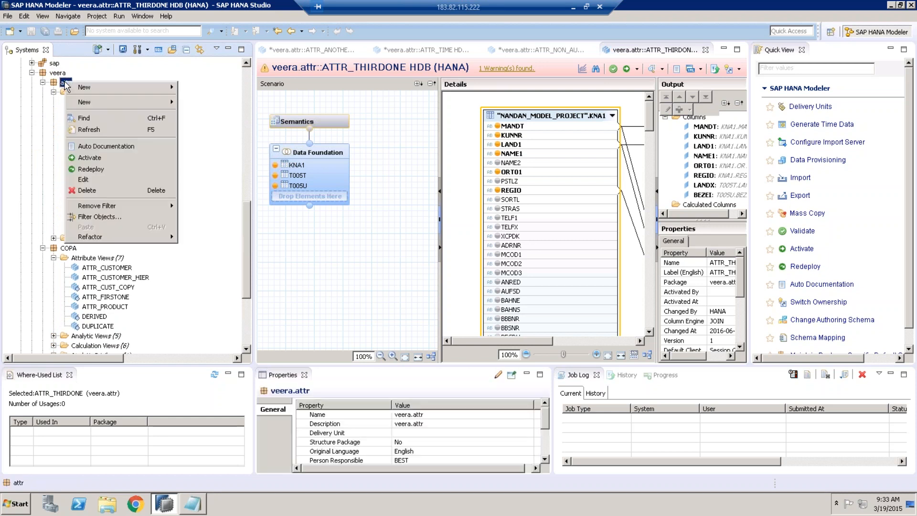
{"action": "mouse_move", "coordinate": [123, 104]}
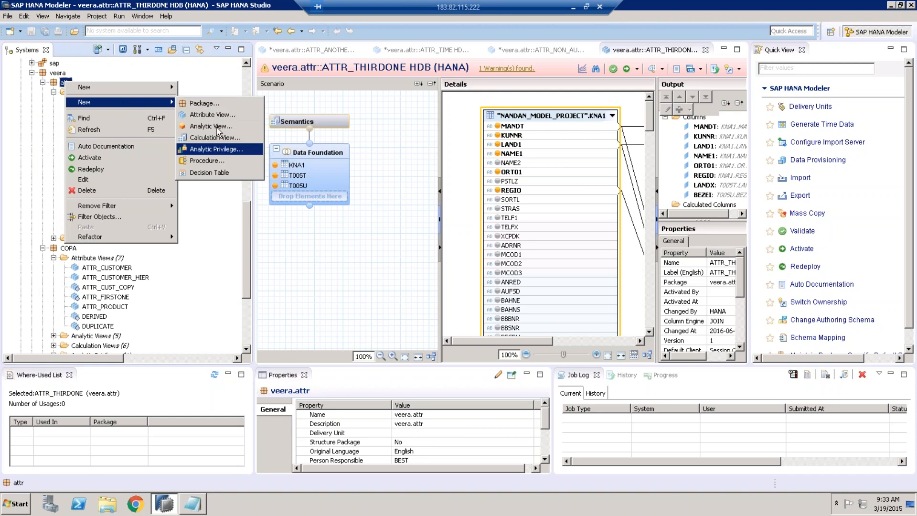
{"action": "left_click", "coordinate": [228, 114]}
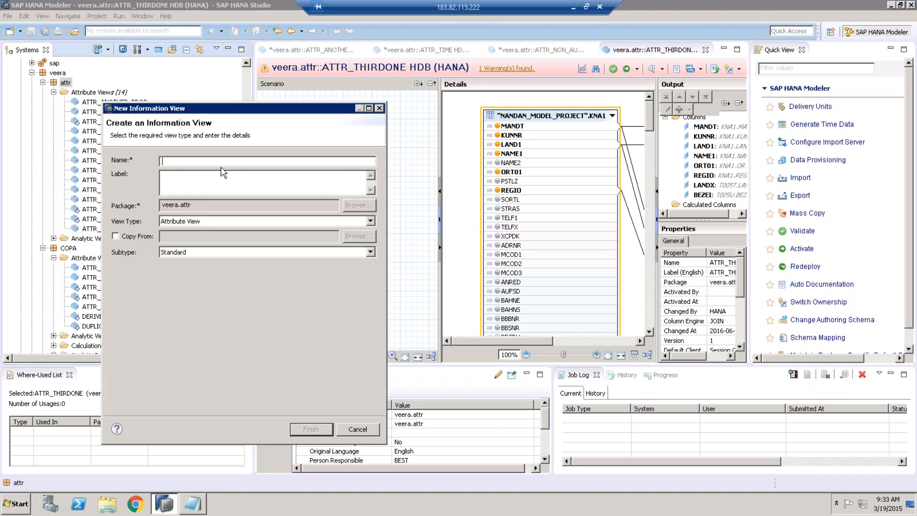
{"action": "type", "text": "ATTR_COPY_FROM"}
{"action": "left_click", "coordinate": [115, 236]}
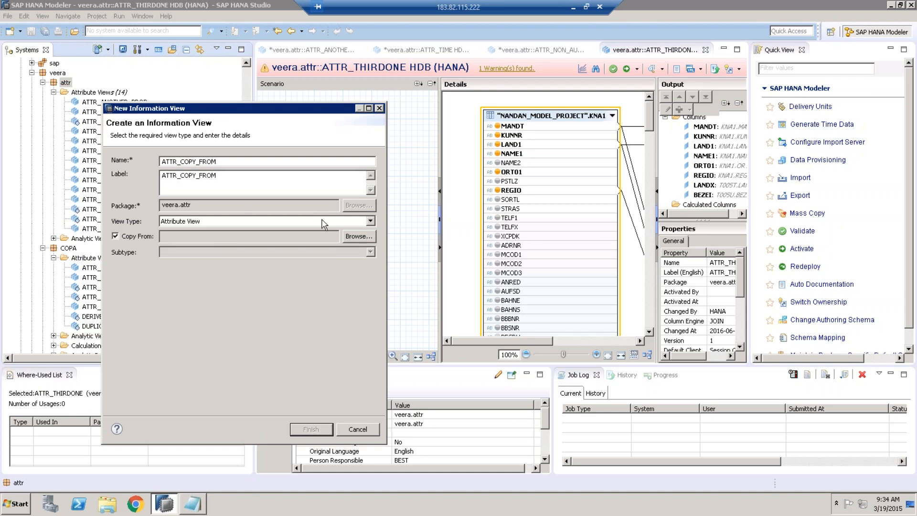
Step: Set ATTR_ANOTHER_PROD2 from the veera.attr package as the view to copy from, and create ATTR_COPY_FROM
{"action": "left_click", "coordinate": [359, 236]}
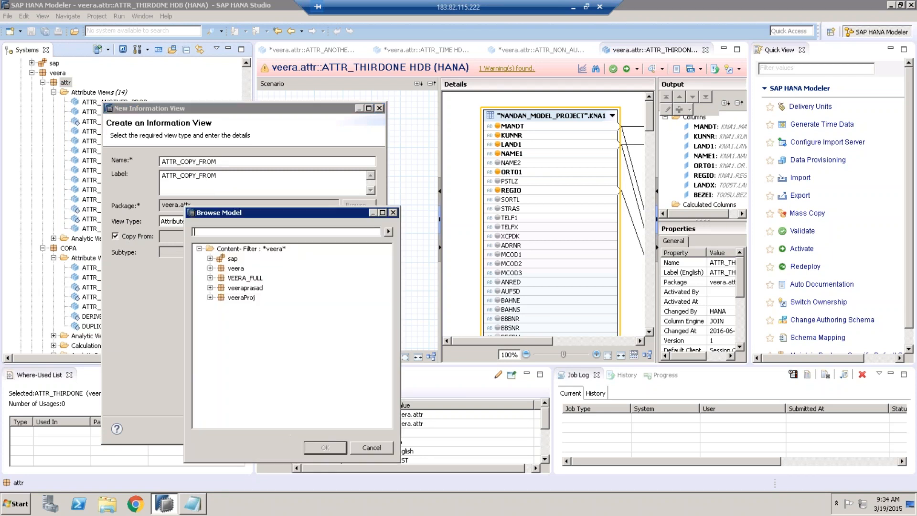
{"action": "left_click", "coordinate": [210, 267]}
{"action": "left_click", "coordinate": [220, 278]}
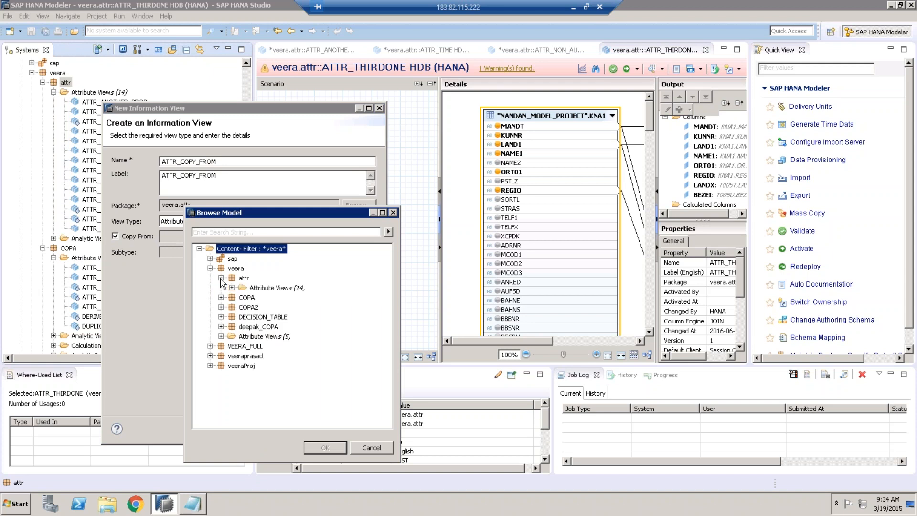
{"action": "left_click", "coordinate": [232, 288]}
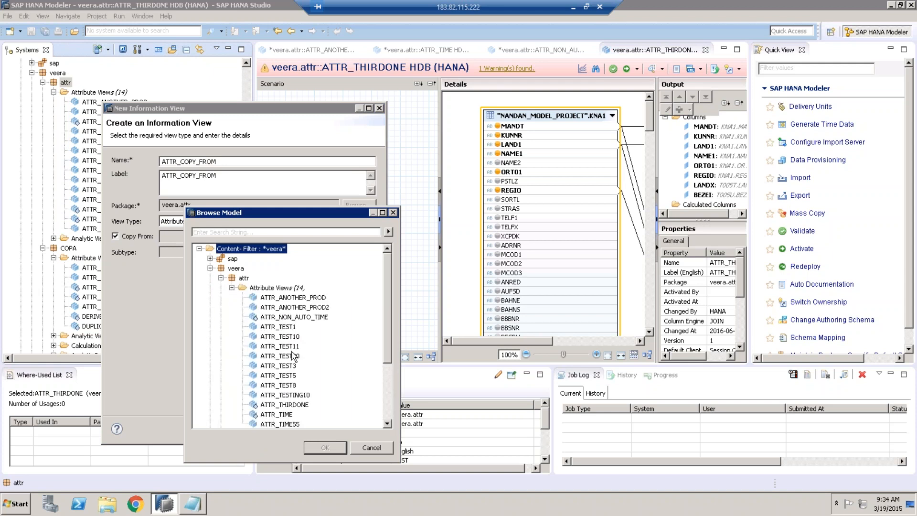
{"action": "left_click", "coordinate": [289, 308]}
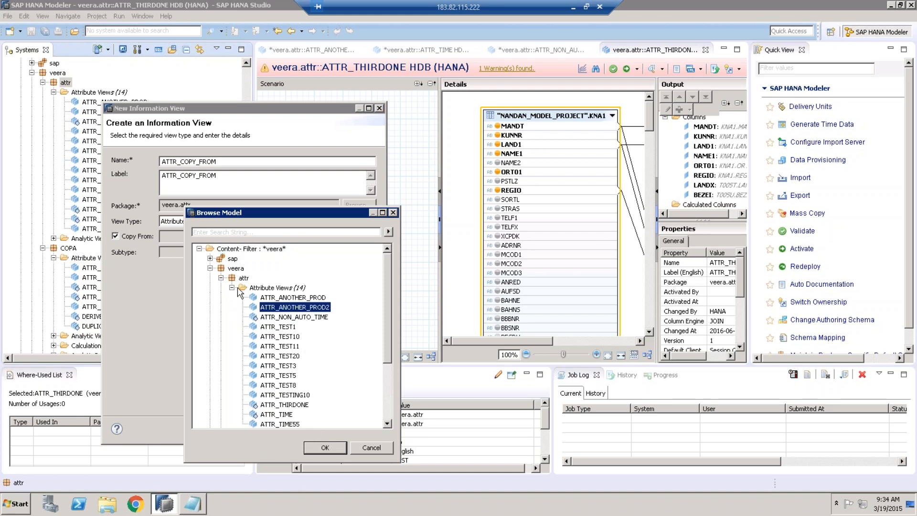
{"action": "left_click", "coordinate": [323, 448]}
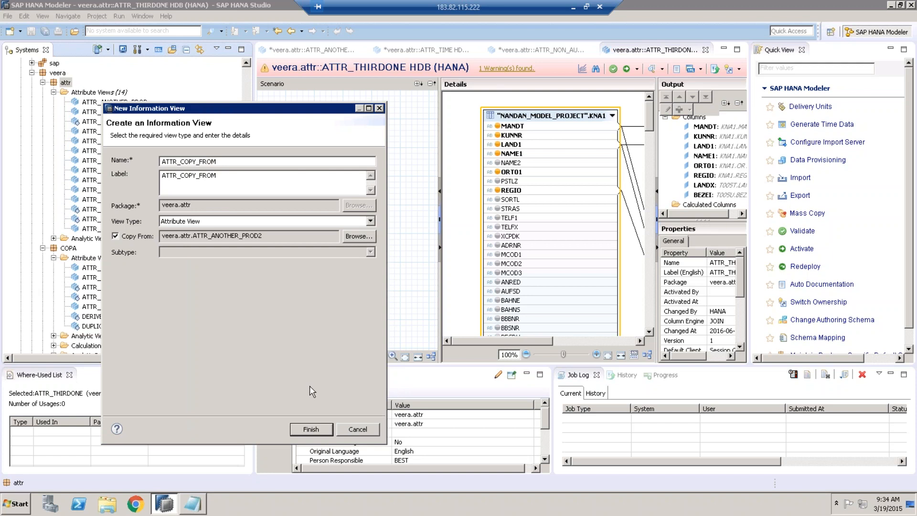
{"action": "left_click", "coordinate": [311, 429]}
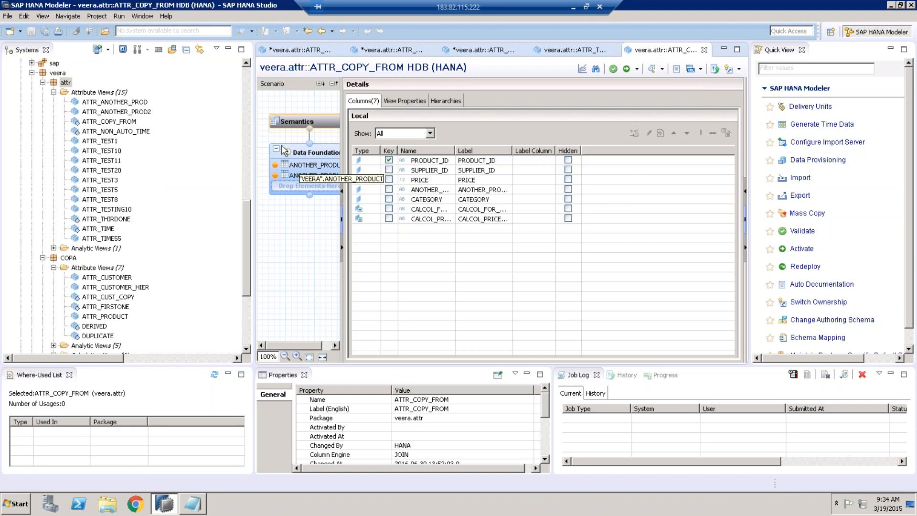
Step: Add the M_TIME_DIMENSION_MONTH table from the _SYS_BI schema to ATTR_COPY_FROM's data foundation
{"action": "left_click_drag", "start_coordinate": [246, 224], "coordinate": [246, 129]}
{"action": "left_click", "coordinate": [119, 282]}
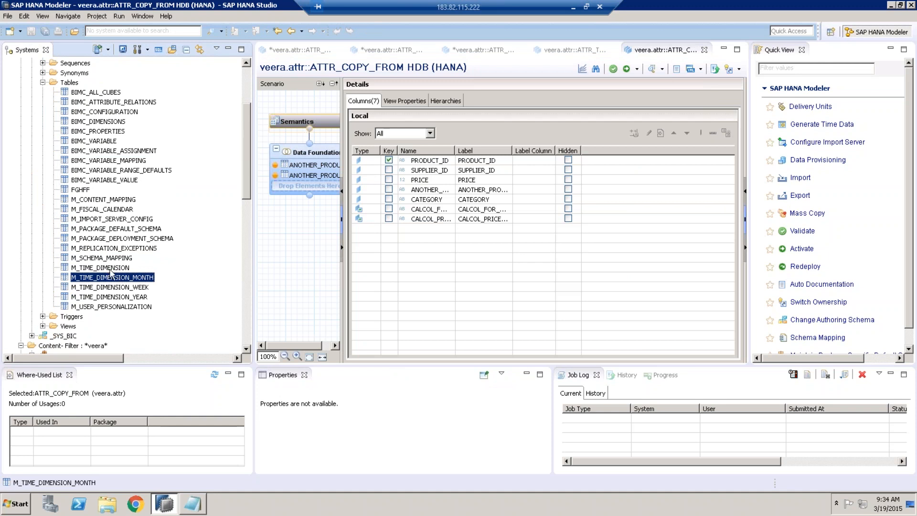
{"action": "left_click_drag", "start_coordinate": [129, 281], "coordinate": [297, 185]}
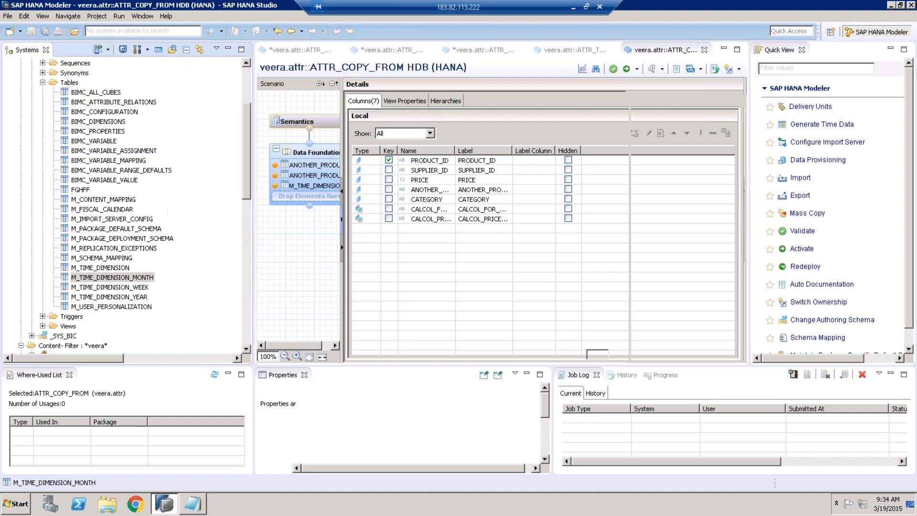
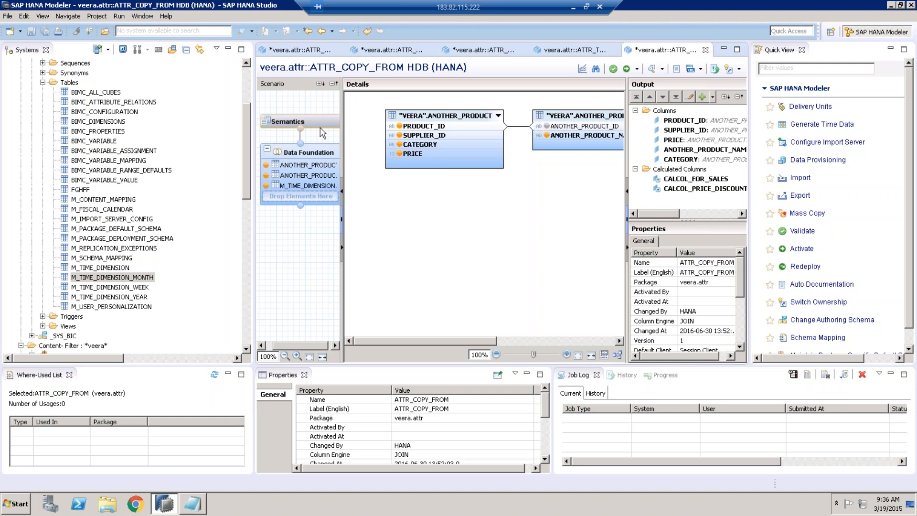
Step: Start another new attribute view in the veera.attr package with the Time subtype and Auto Create off
{"action": "left_click", "coordinate": [247, 73]}
{"action": "left_click_drag", "start_coordinate": [246, 76], "coordinate": [244, 206]}
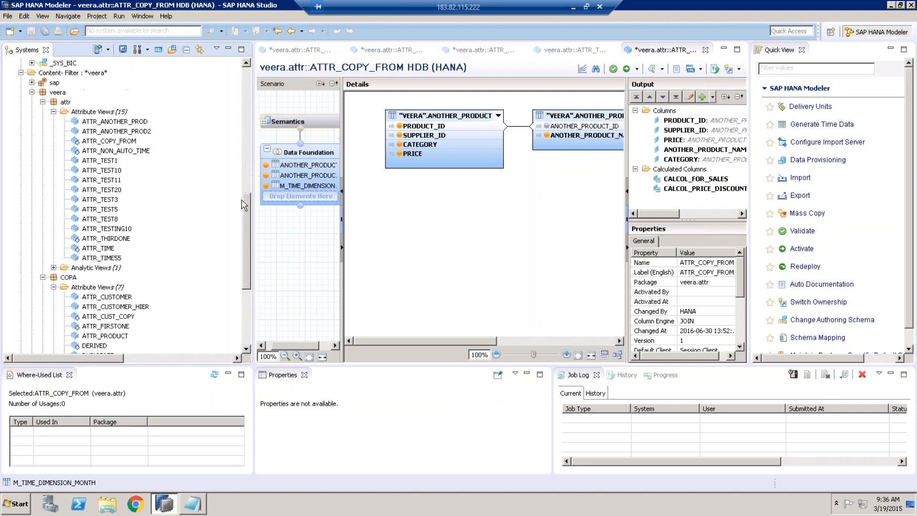
{"action": "left_click", "coordinate": [65, 102]}
{"action": "right_click", "coordinate": [65, 103]}
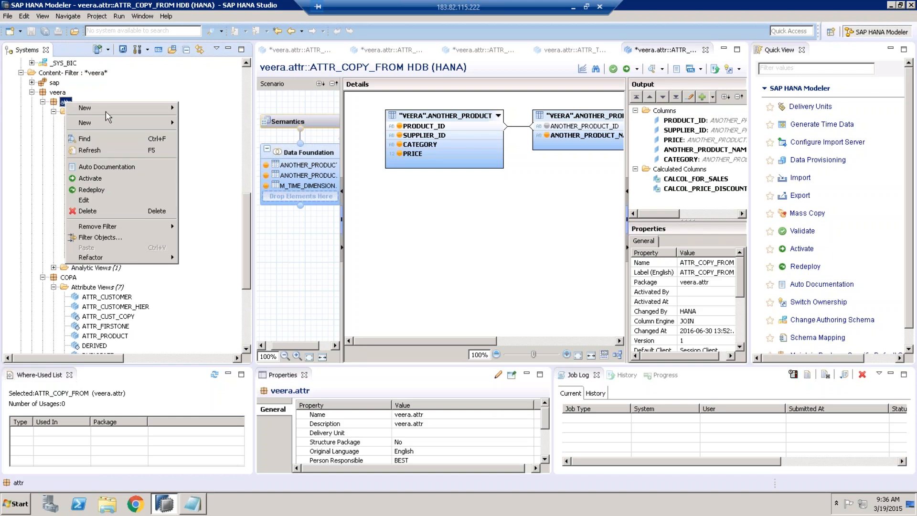
{"action": "mouse_move", "coordinate": [175, 126]}
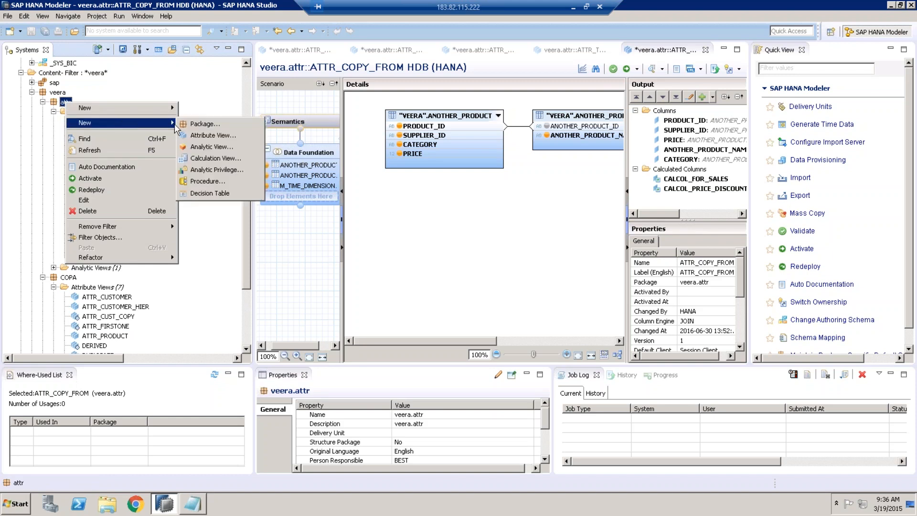
{"action": "left_click", "coordinate": [215, 136]}
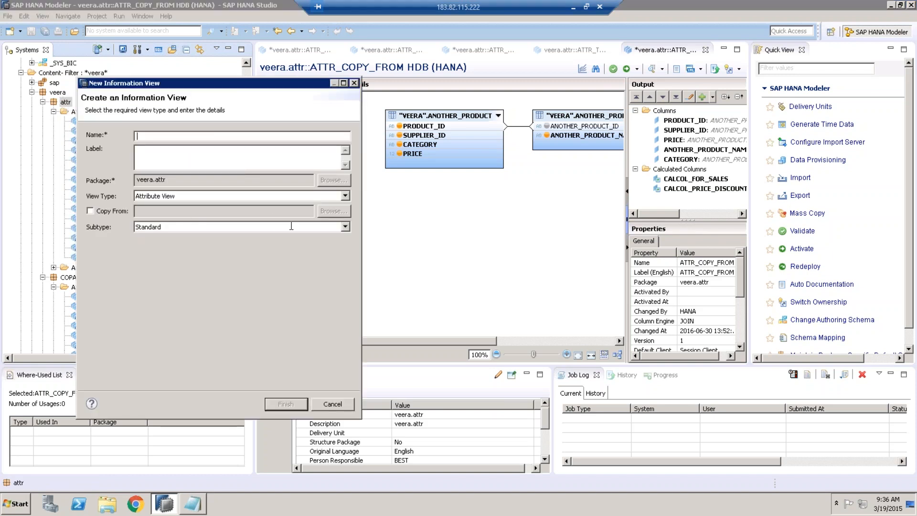
{"action": "left_click", "coordinate": [292, 226]}
{"action": "left_click", "coordinate": [165, 248]}
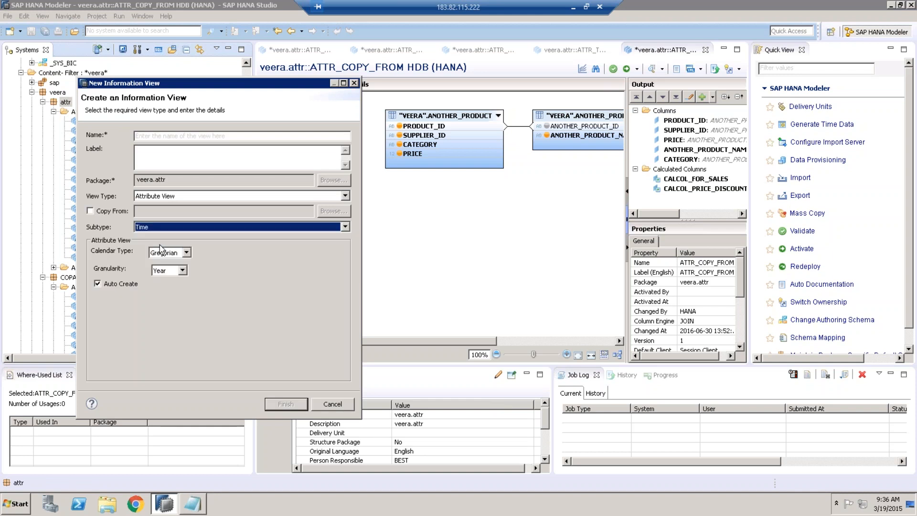
{"action": "left_click", "coordinate": [97, 285]}
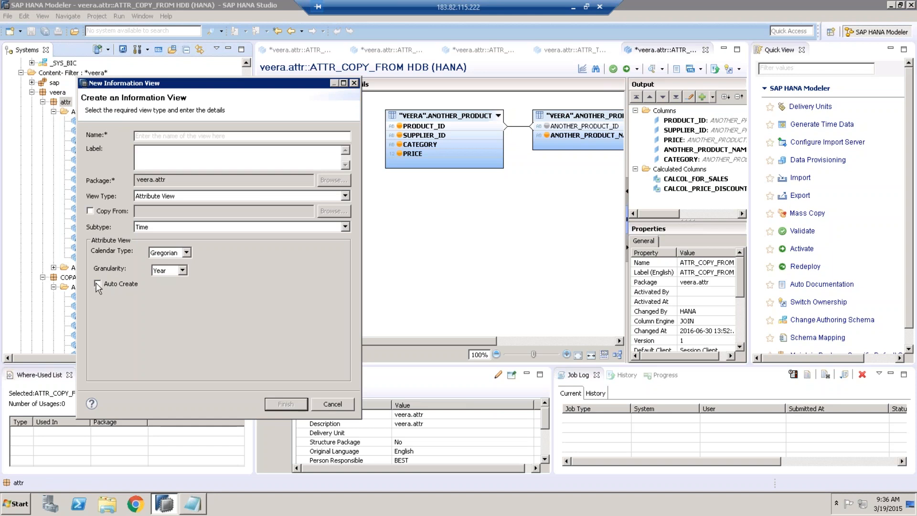
Step: Review the Derived subtype and the Copy From model selection, and discard the new unnamed view
{"action": "left_click", "coordinate": [344, 227]}
{"action": "left_click", "coordinate": [153, 253]}
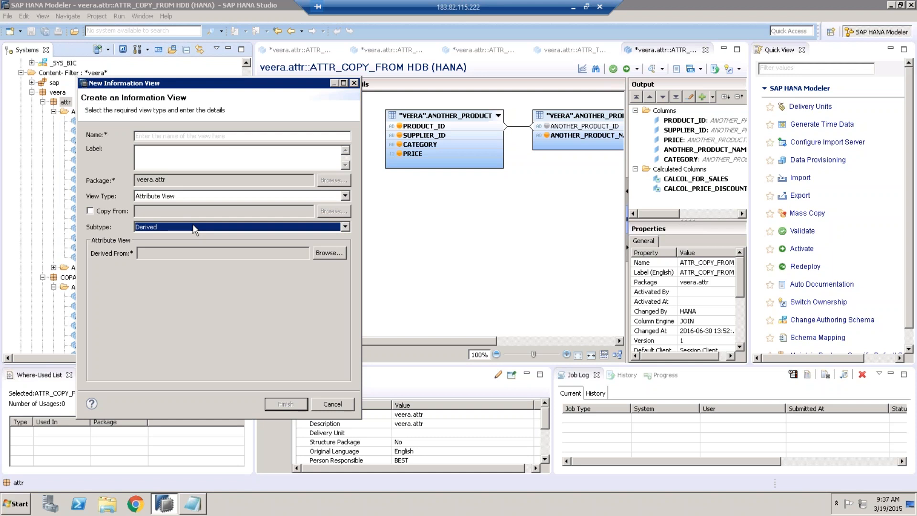
{"action": "left_click", "coordinate": [90, 210]}
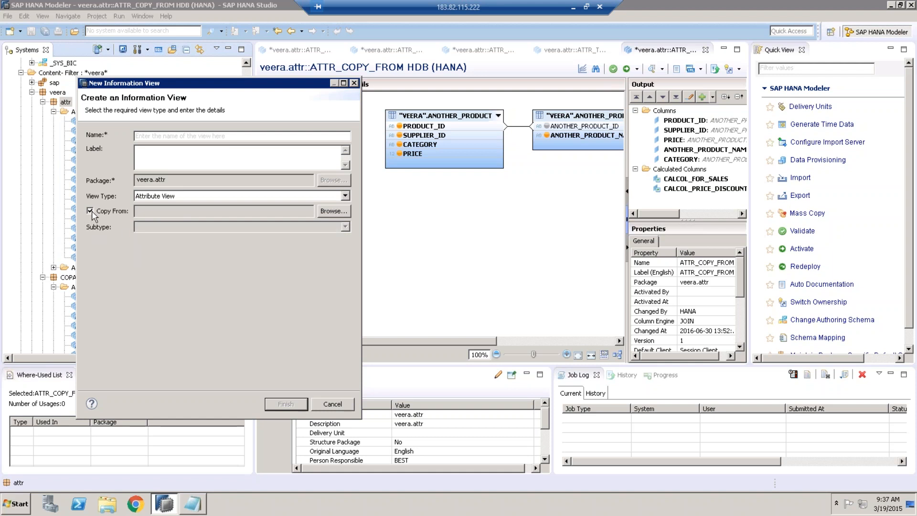
{"action": "left_click", "coordinate": [321, 210]}
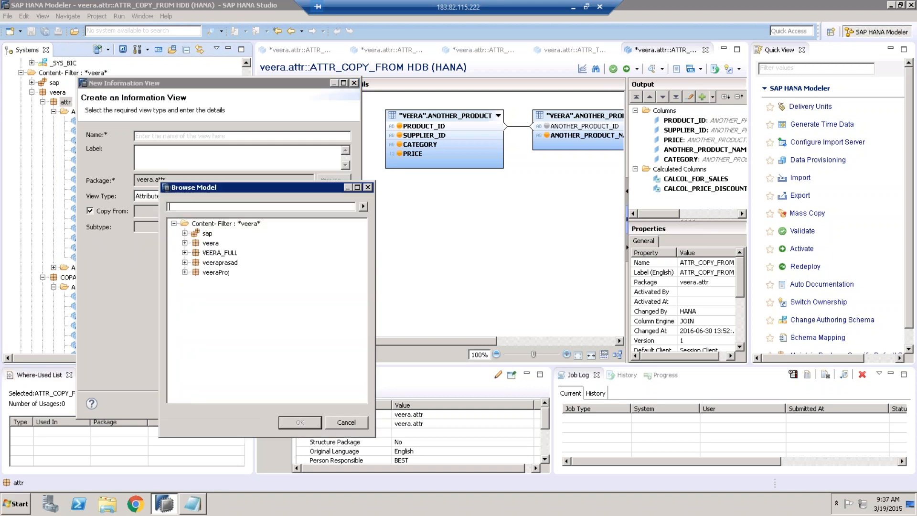
{"action": "left_click", "coordinate": [342, 423]}
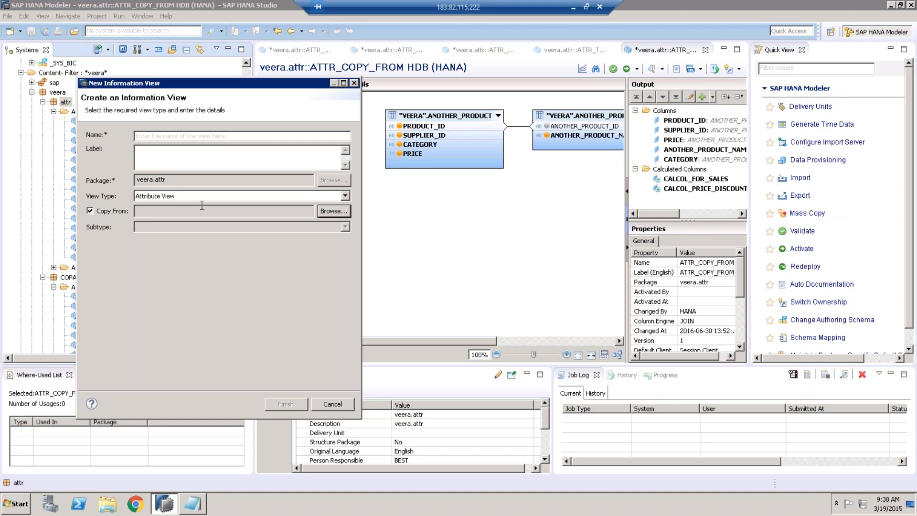
{"action": "left_click", "coordinate": [338, 405]}
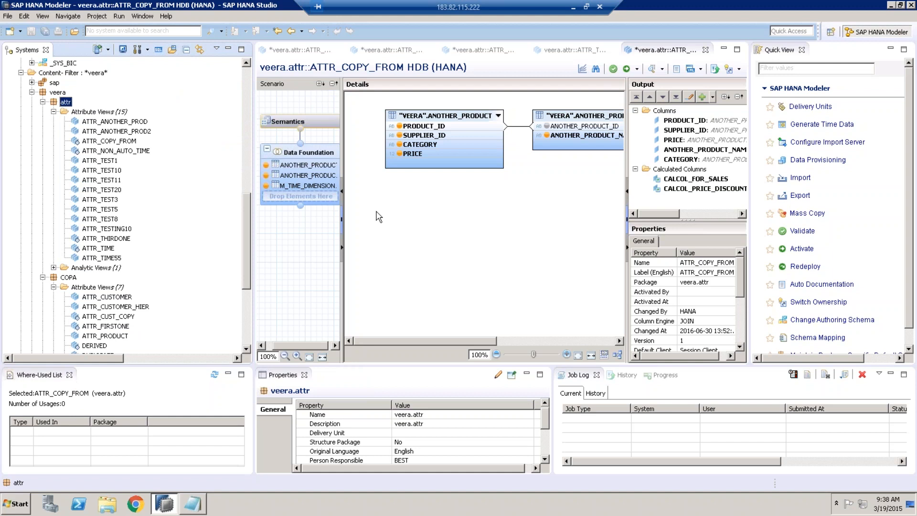
Step: Switch to the Paint notes and add the text "attribute views are called dimensions" below item 4
{"action": "left_click", "coordinate": [574, 11]}
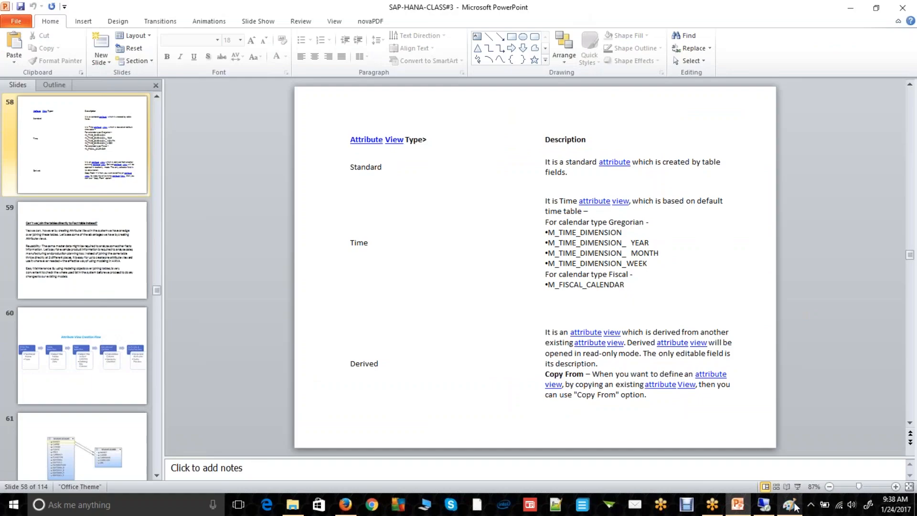
{"action": "left_click", "coordinate": [789, 504]}
{"action": "left_click", "coordinate": [153, 330]}
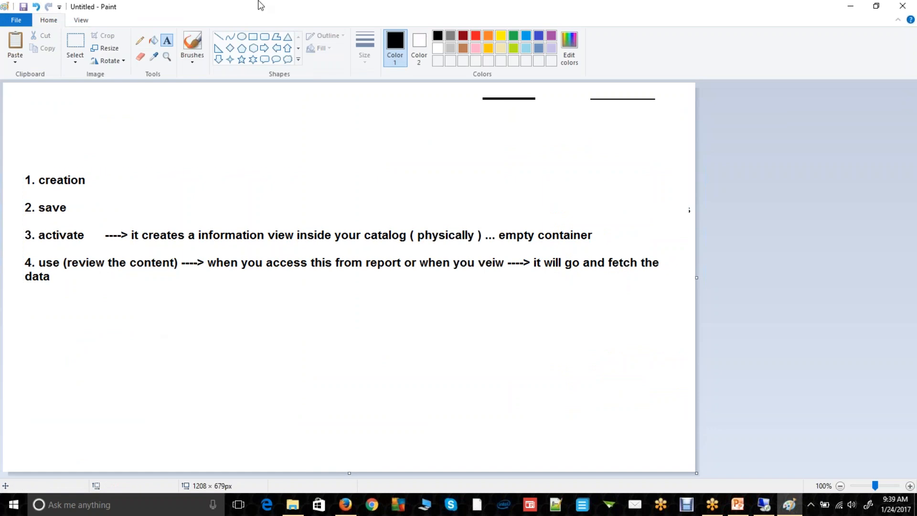
{"action": "left_click", "coordinate": [89, 309]}
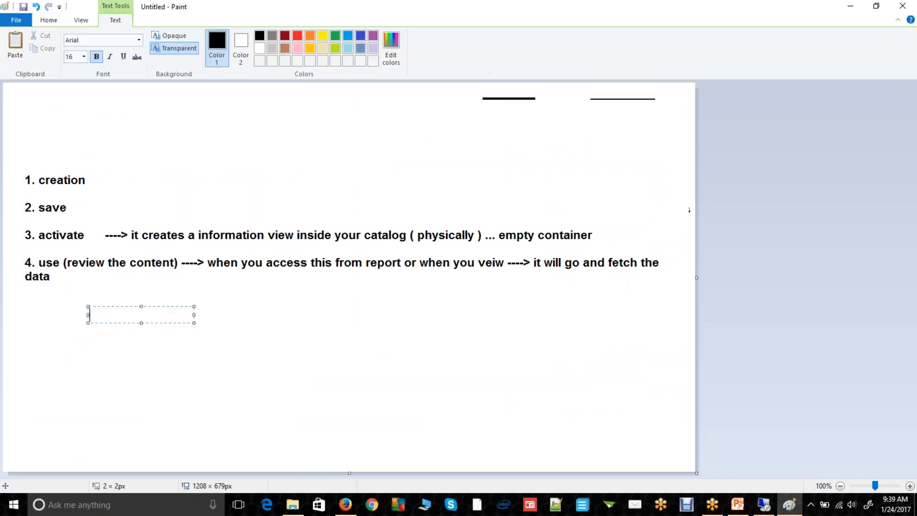
{"action": "type", "text": "attribut"}
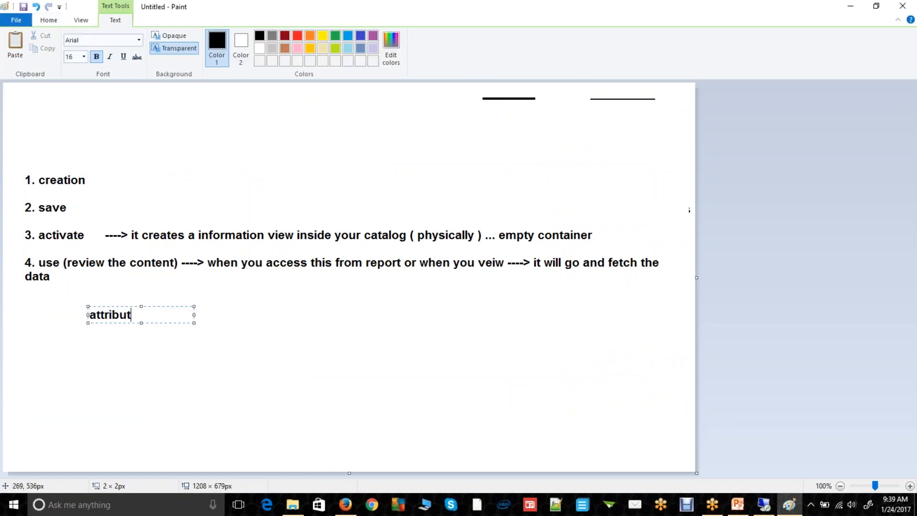
{"action": "type", "text": "e views are calle"}
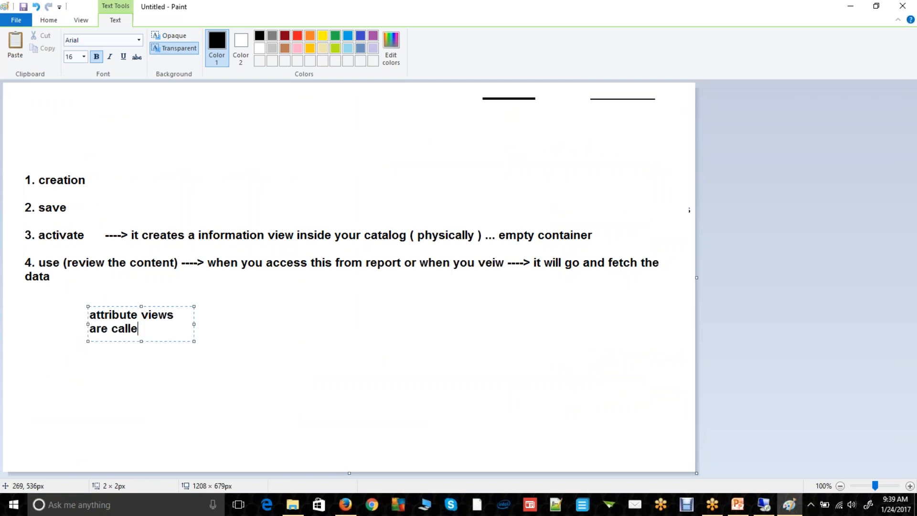
{"action": "type", "text": "d dimension"}
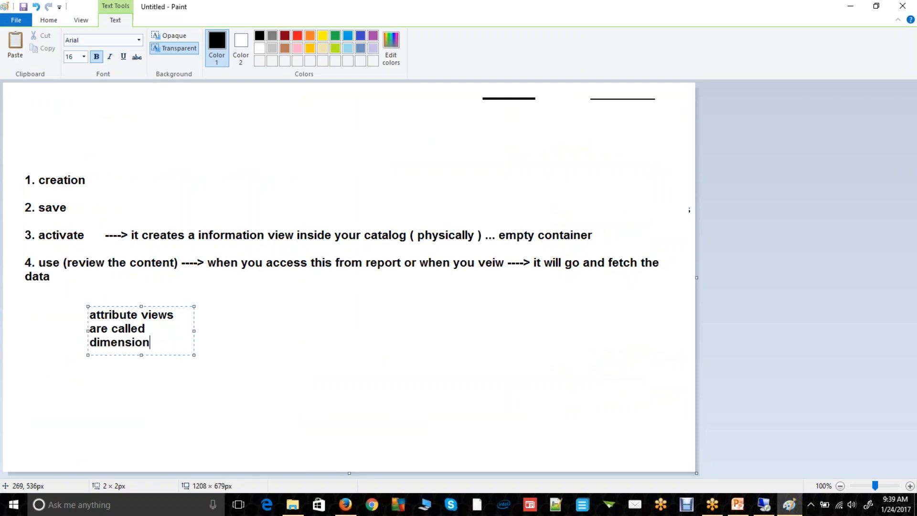
{"action": "type", "text": "s"}
Step: Widen the text box and add the lines "basic modeling artifact" and "this will be used in the multi dm" to the attribute view notes
{"action": "left_click_drag", "start_coordinate": [194, 333], "coordinate": [396, 334]}
{"action": "key", "text": "Return"}
{"action": "type", "text": "bas"}
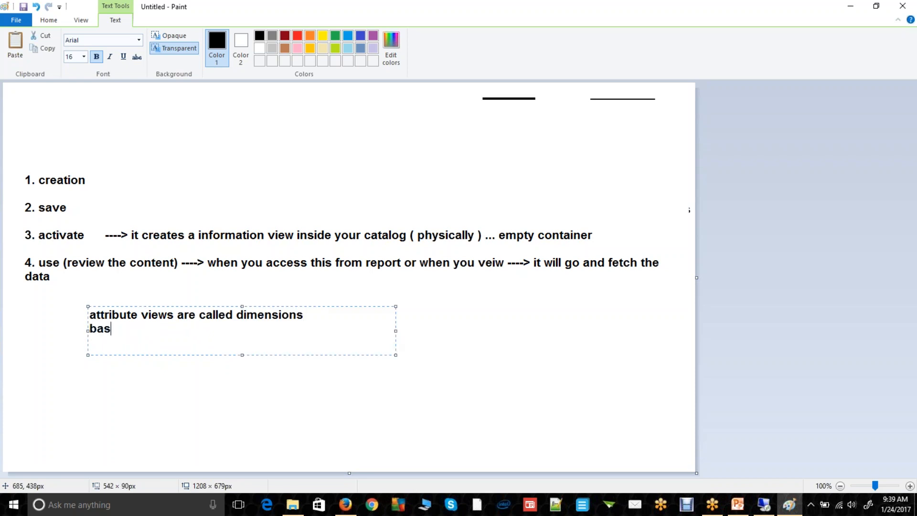
{"action": "type", "text": "ic modeling "}
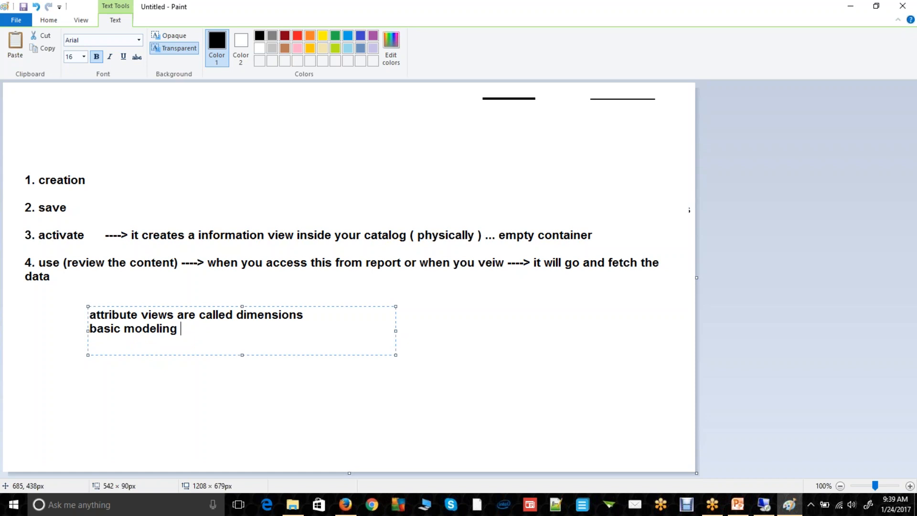
{"action": "type", "text": "artifact"}
{"action": "type", "text": "this will be u"}
{"action": "type", "text": "sed in t"}
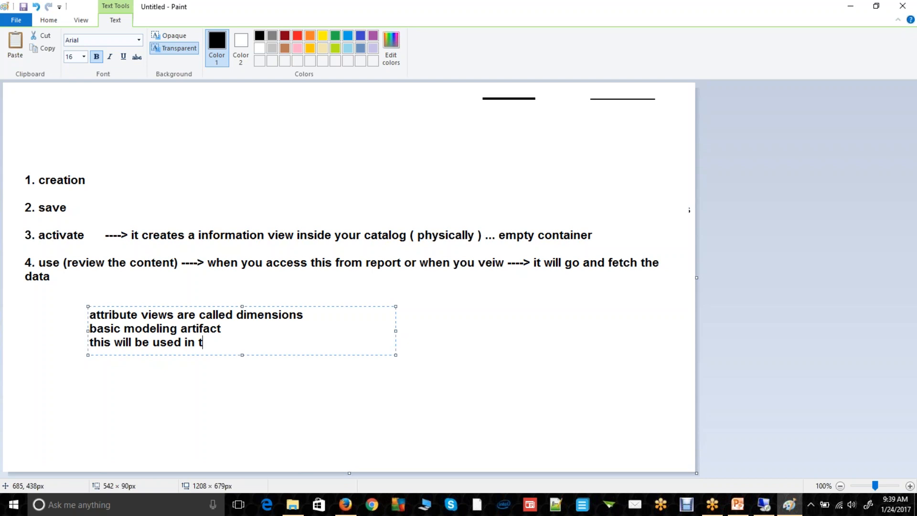
{"action": "type", "text": "he multi dm"}
{"action": "key", "text": "Return"}
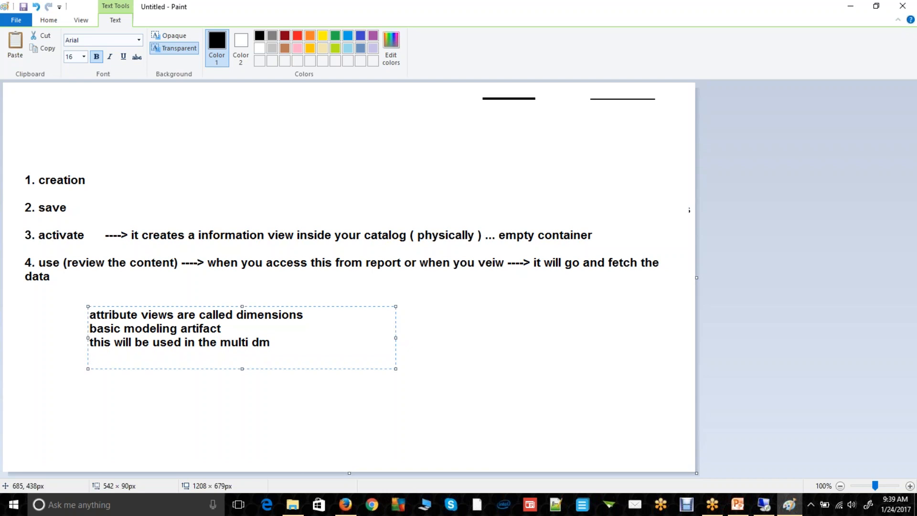
Step: Add the line "this one mostly derived from the master data tables" to the attribute view notes
{"action": "type", "text": "this one mostly "}
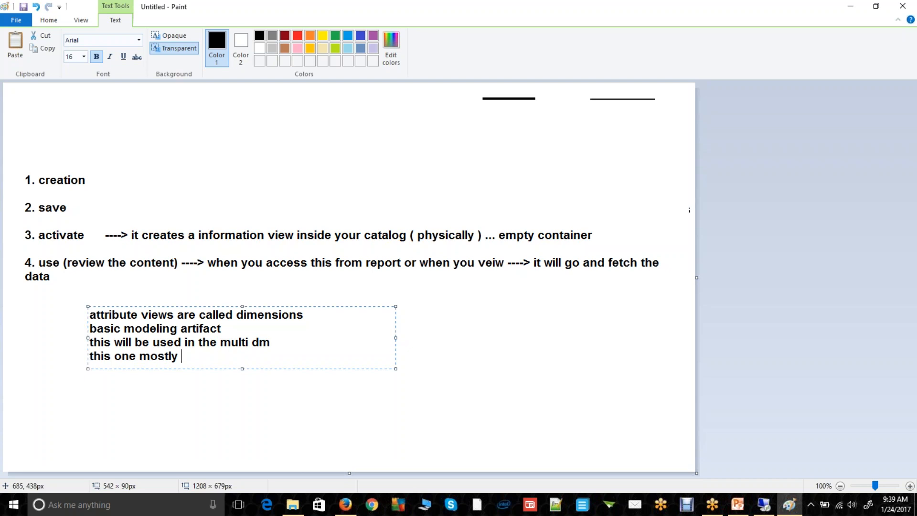
{"action": "type", "text": "derived from "}
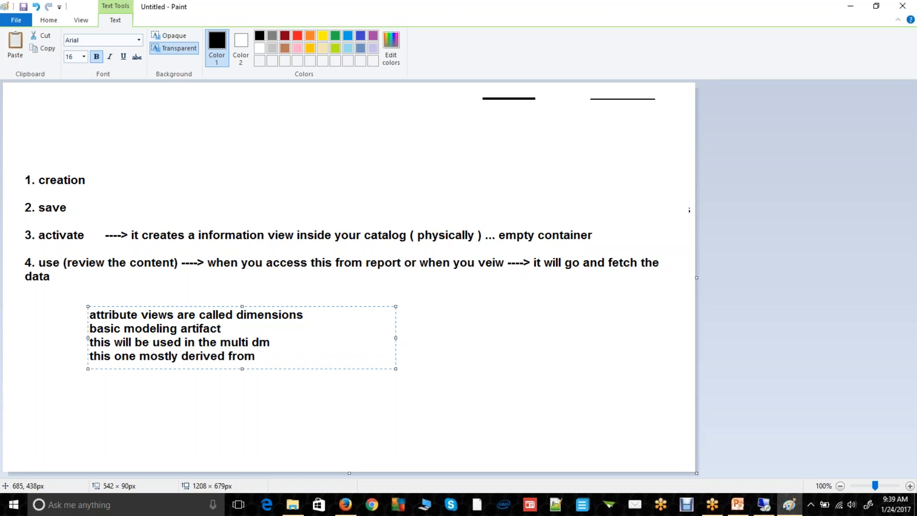
{"action": "type", "text": "the master data tab"}
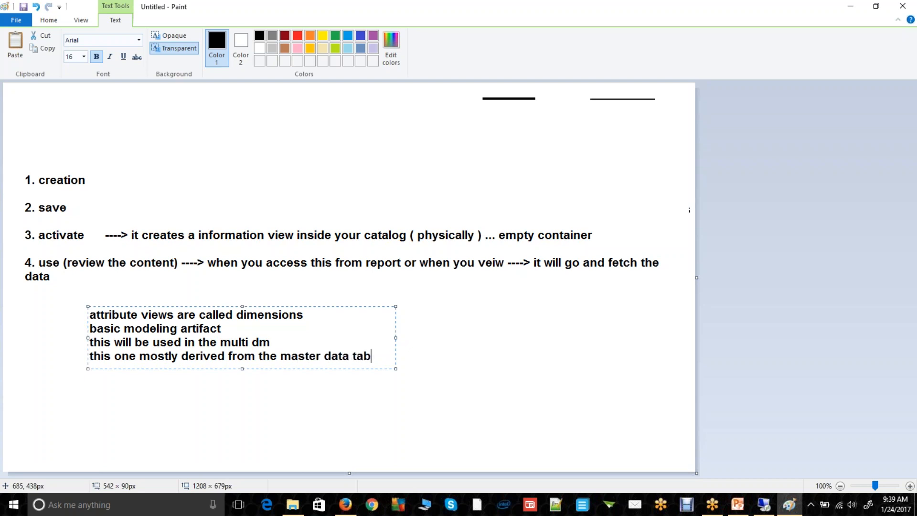
{"action": "type", "text": "les"}
{"action": "key", "text": "Return"}
Step: Sketch a rectangle beside the notes, a diagonal line about 35 × 42 px from its upper-right corner, and a smaller rectangle at the line's end
{"action": "left_click", "coordinate": [85, 20]}
{"action": "left_click", "coordinate": [47, 20]}
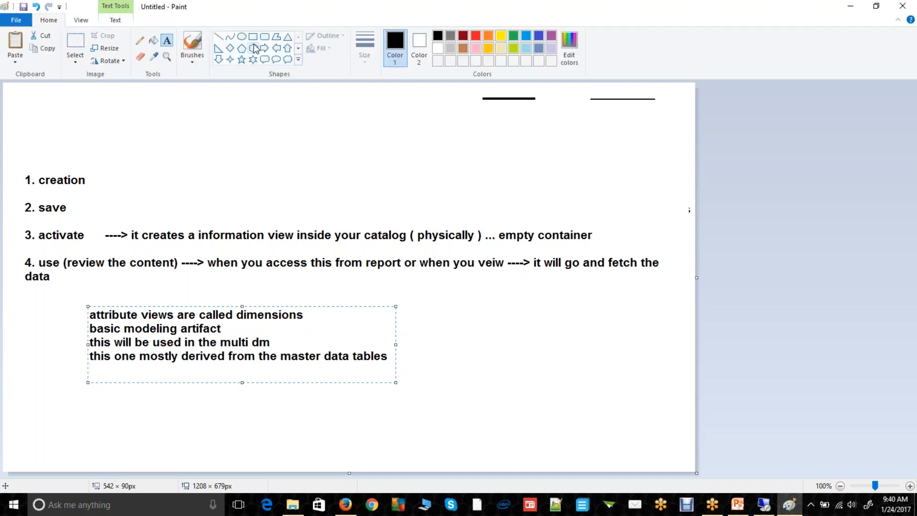
{"action": "left_click", "coordinate": [253, 37]}
{"action": "left_click_drag", "start_coordinate": [491, 342], "coordinate": [547, 387]}
{"action": "left_click", "coordinate": [218, 37]}
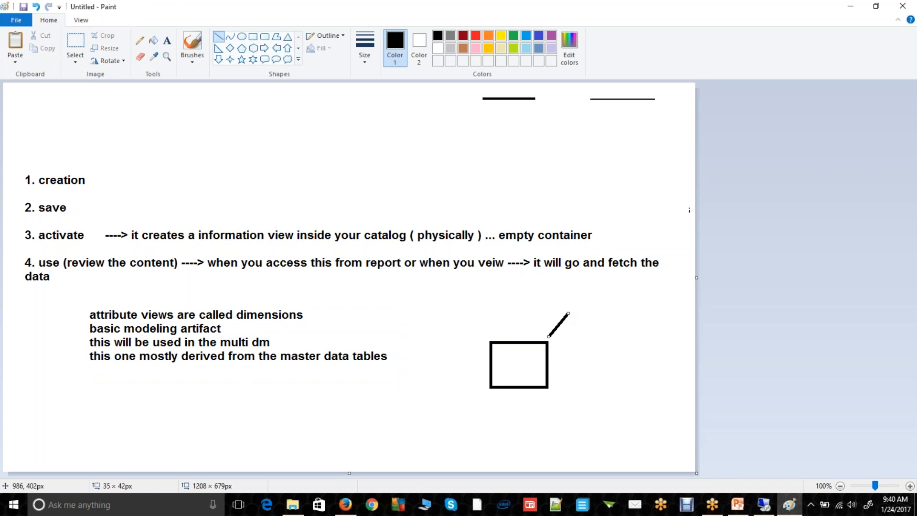
{"action": "left_click", "coordinate": [253, 36]}
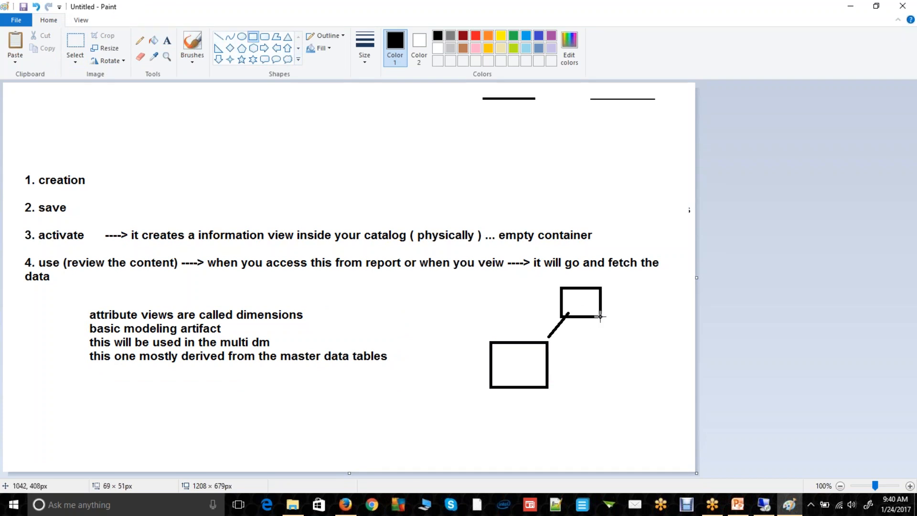